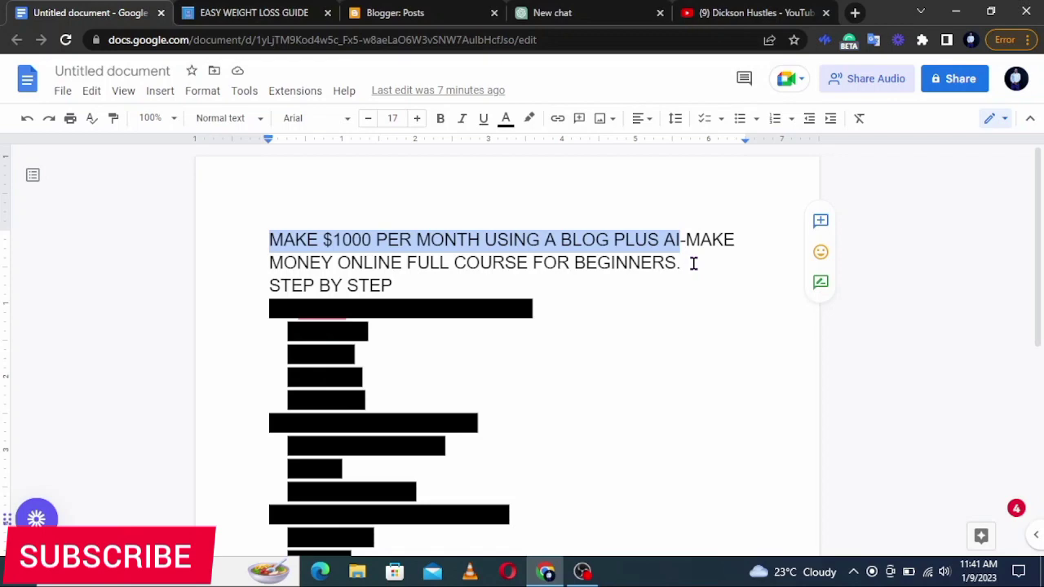
Reveal the blacked-out outline text for the blog creation, AI content and traffic-driving sections by highlighting each block
left_click_drag(375, 400, 287, 310)
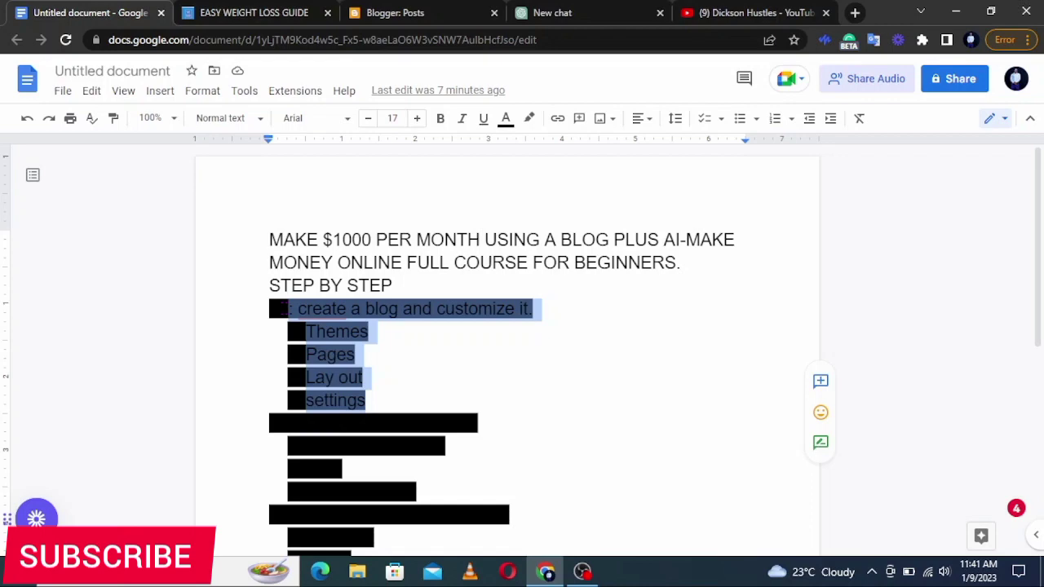
left_click_drag(430, 488, 303, 423)
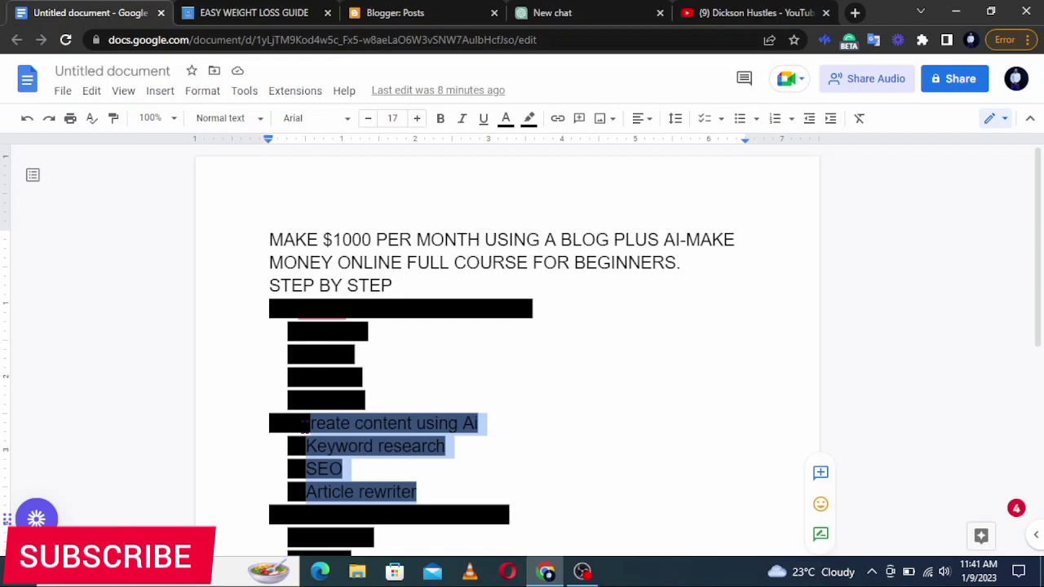
scroll(517, 438, "down", 3)
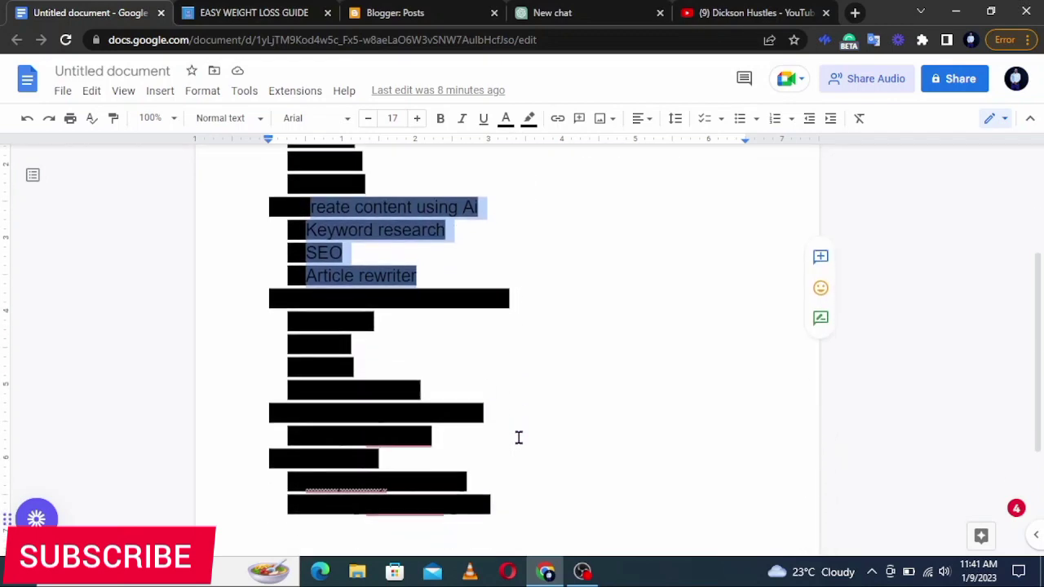
left_click_drag(424, 389, 295, 299)
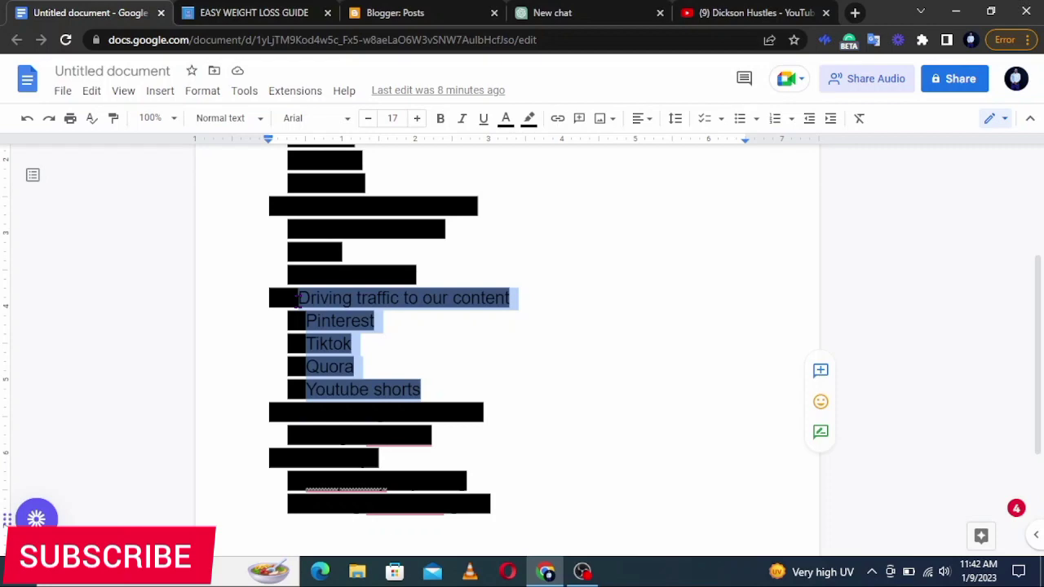
Highlight the blacked-out ads network and bonus tips headings to read them, and return to the document's beginning
left_click(394, 456)
left_click_drag(393, 457, 287, 411)
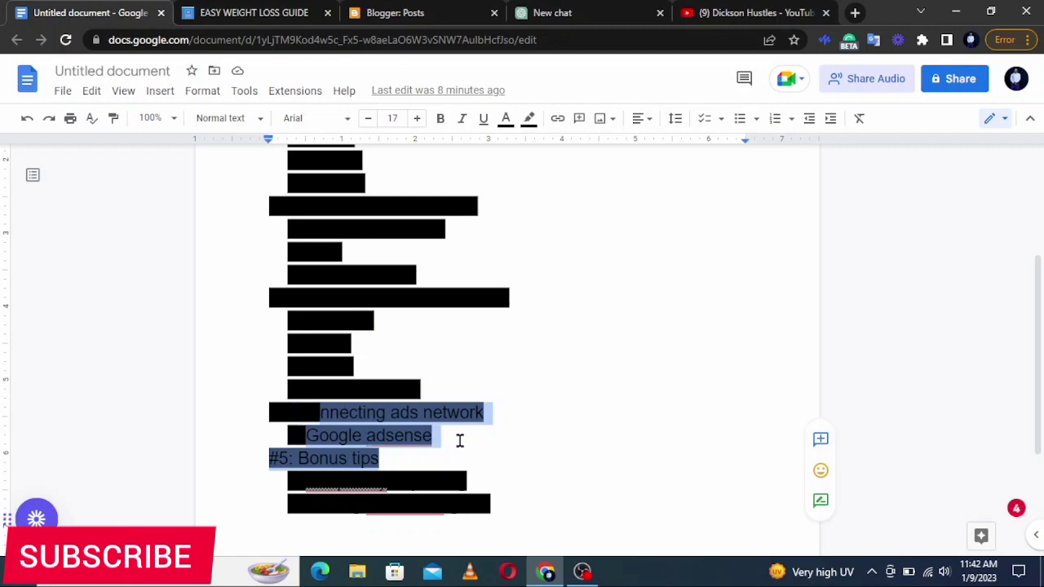
left_click_drag(459, 440, 299, 412)
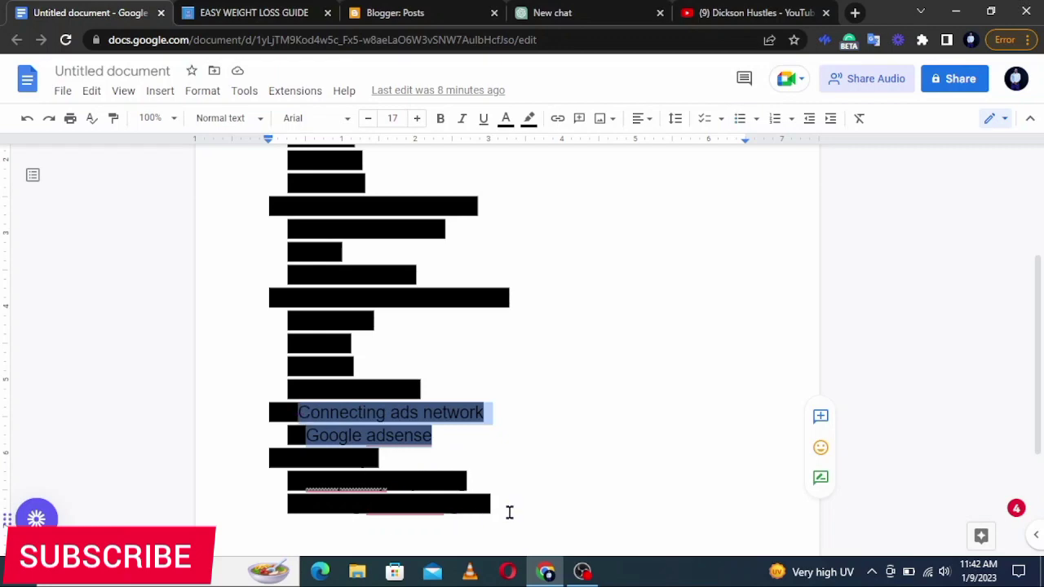
left_click_drag(380, 460, 292, 460)
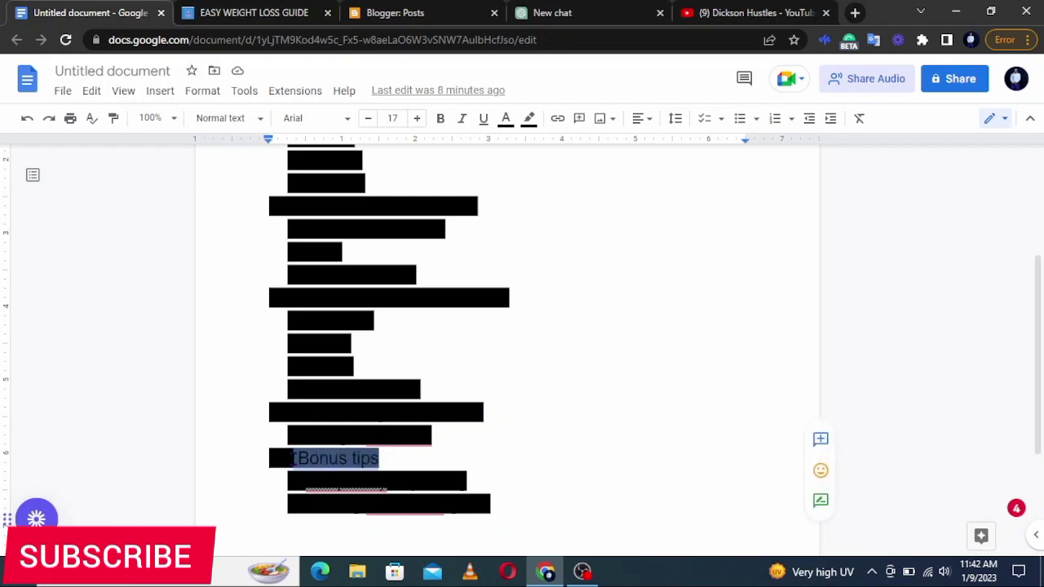
left_click(618, 401)
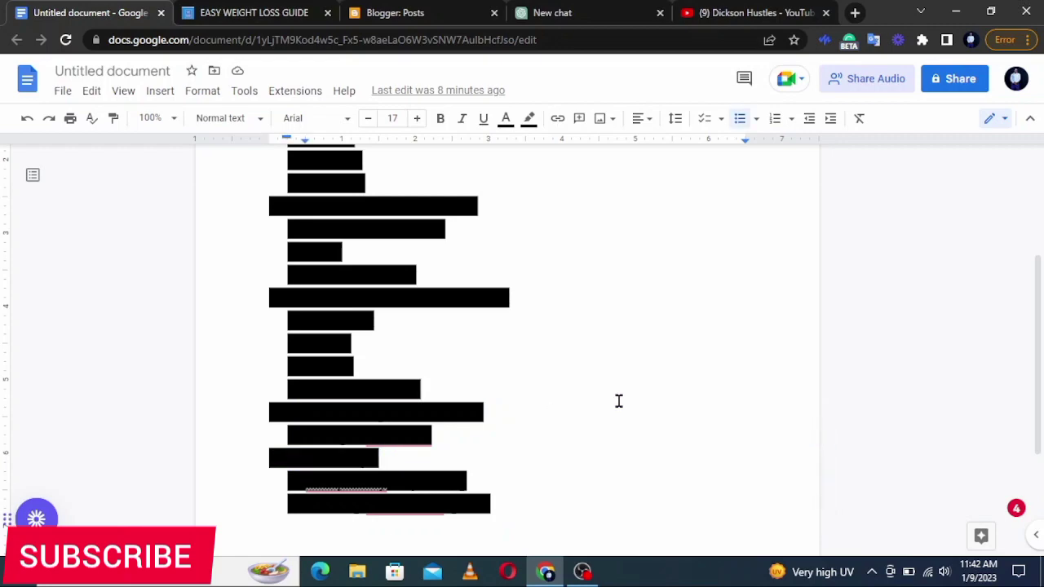
scroll(618, 401, "up", 3)
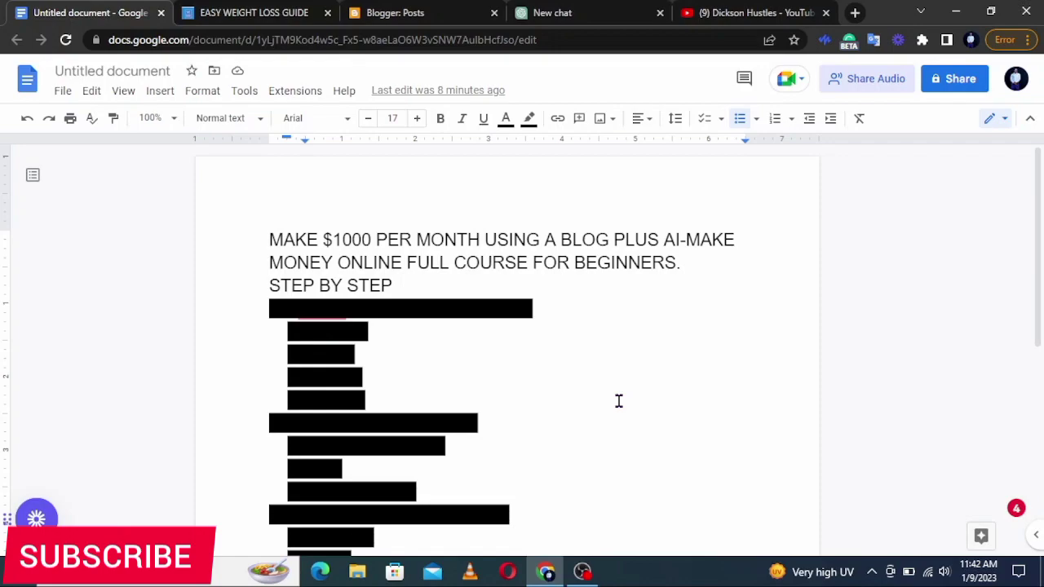
Switch to the EASY WEIGHT LOSS GUIDE blog and look through the posts on its home page
left_click(242, 12)
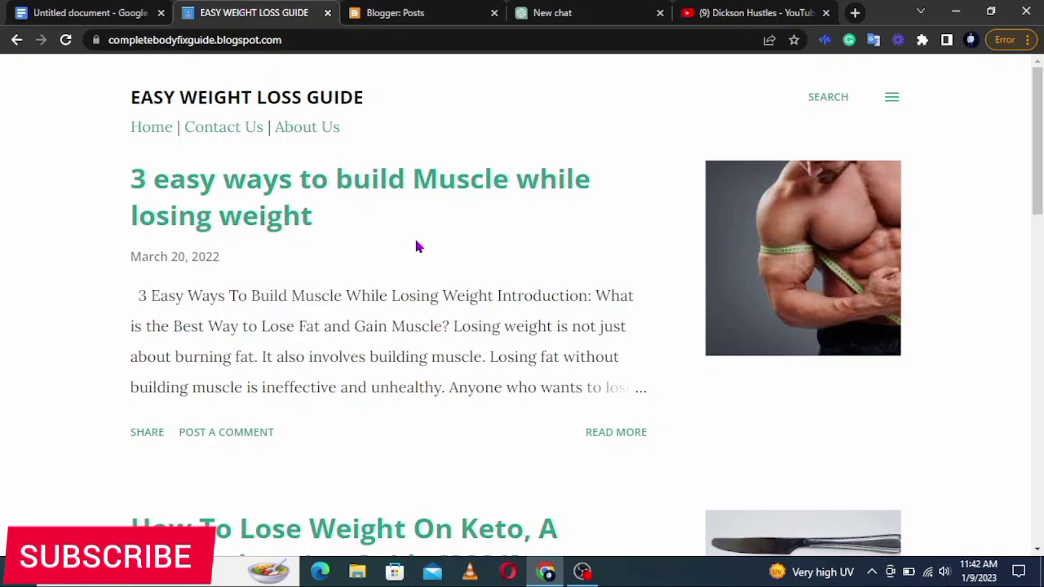
scroll(416, 245, "down", 9)
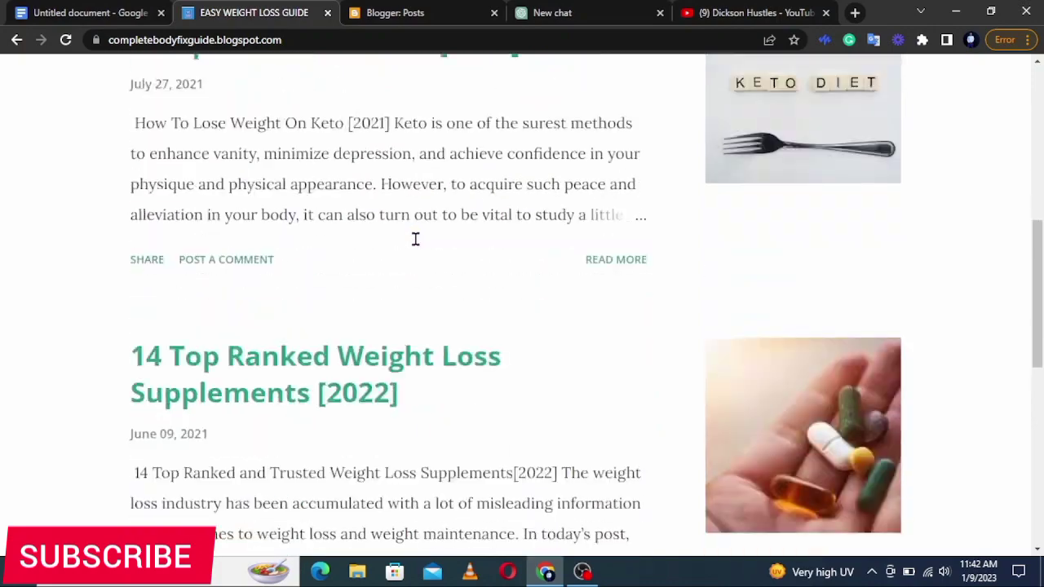
scroll(416, 237, "down", 1)
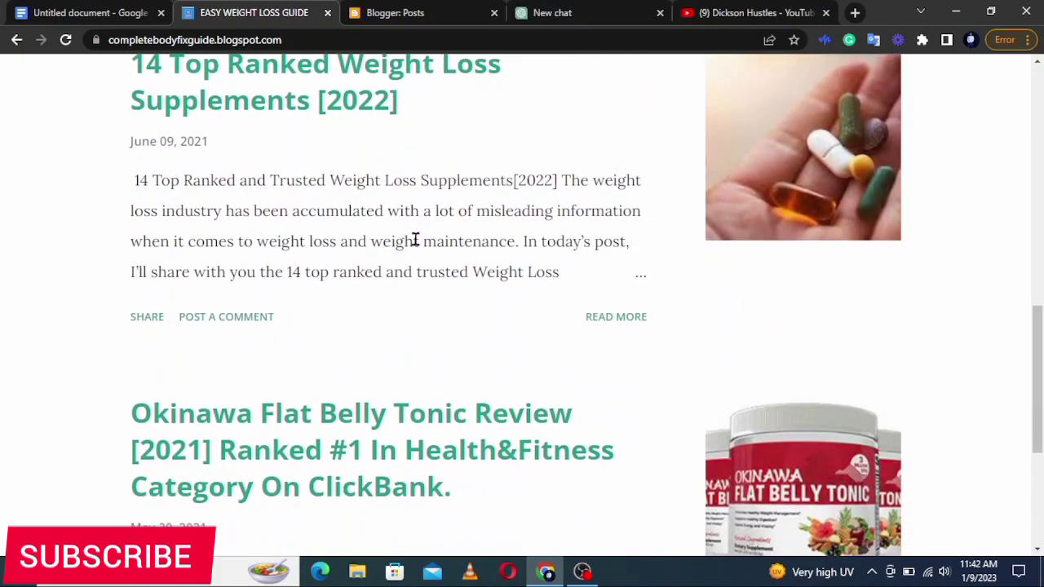
scroll(415, 239, "down", 4)
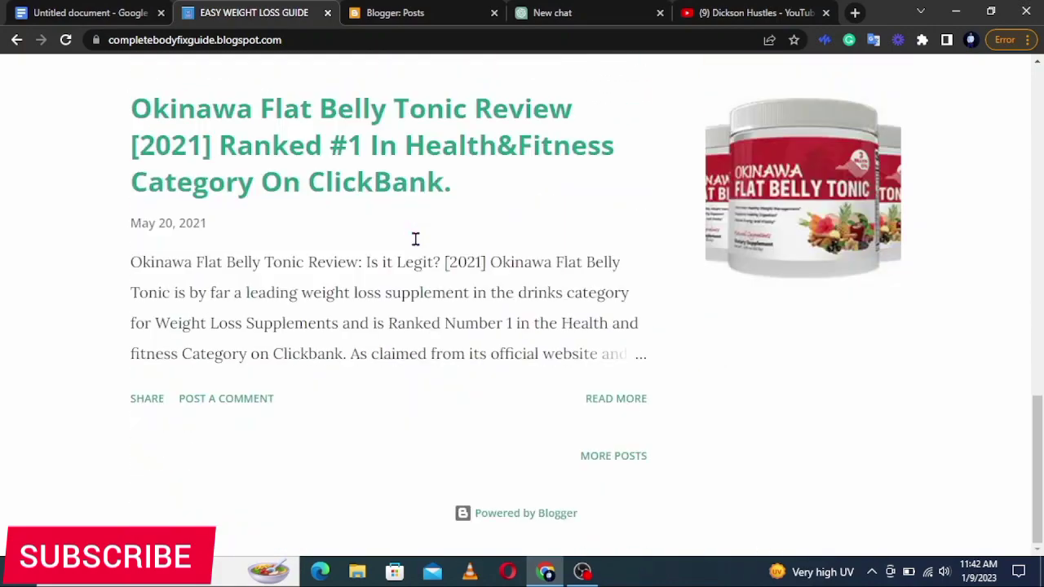
scroll(415, 245, "up", 15)
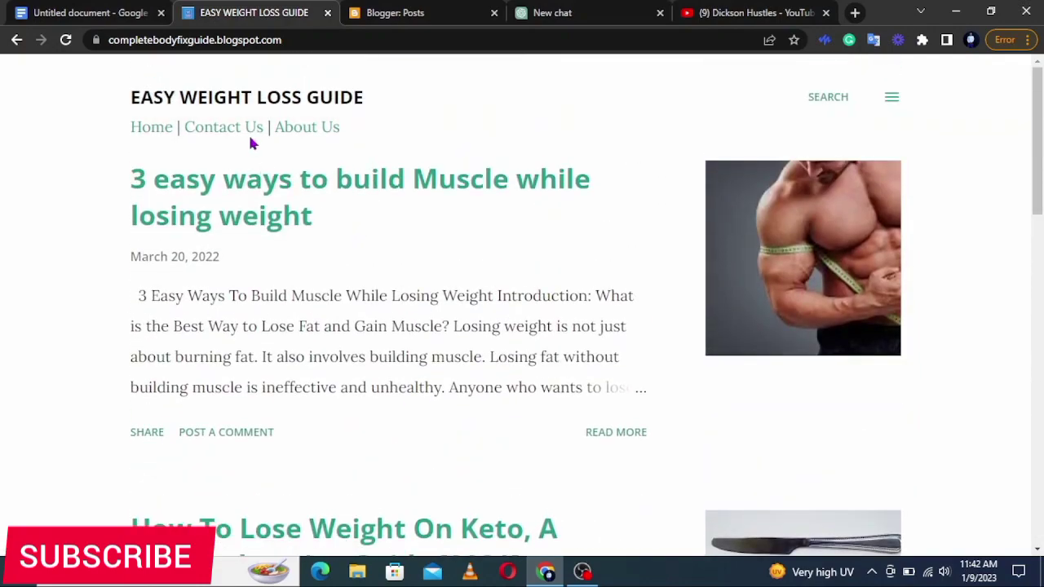
Open the blog's Contact Us page and review its embedded contact form
left_click(232, 131)
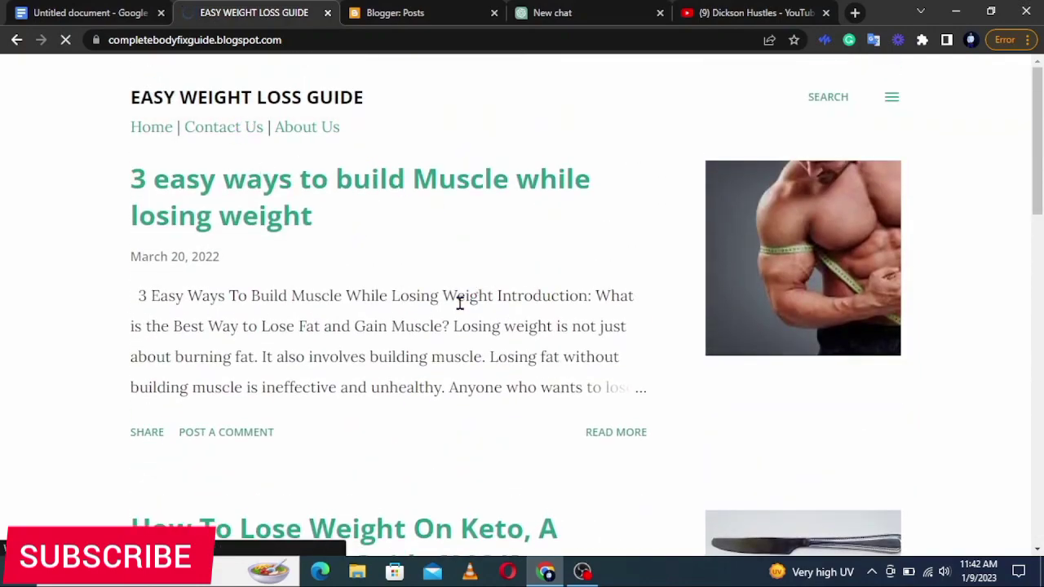
scroll(461, 310, "down", 3)
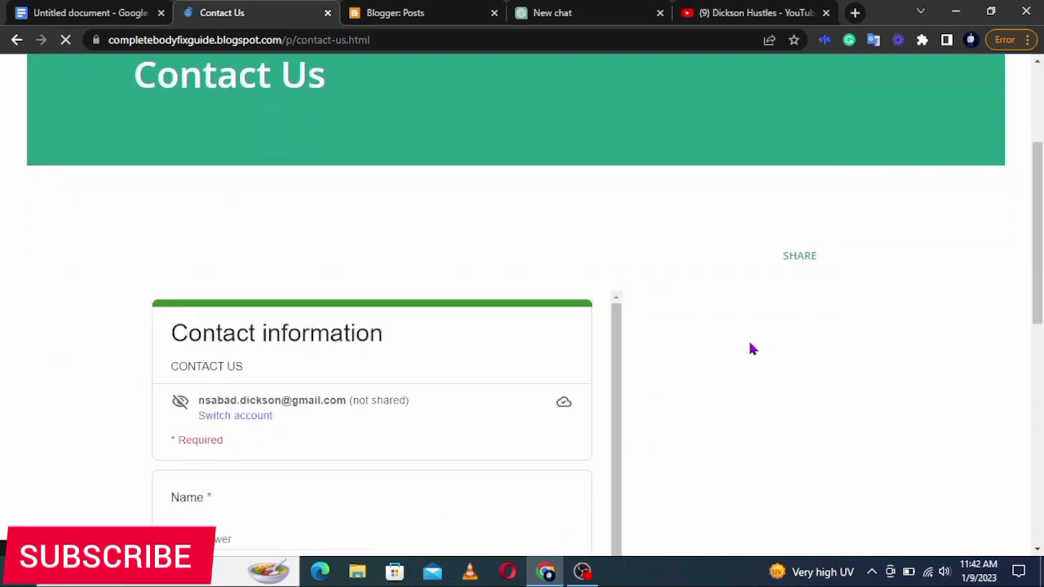
scroll(752, 349, "down", 4)
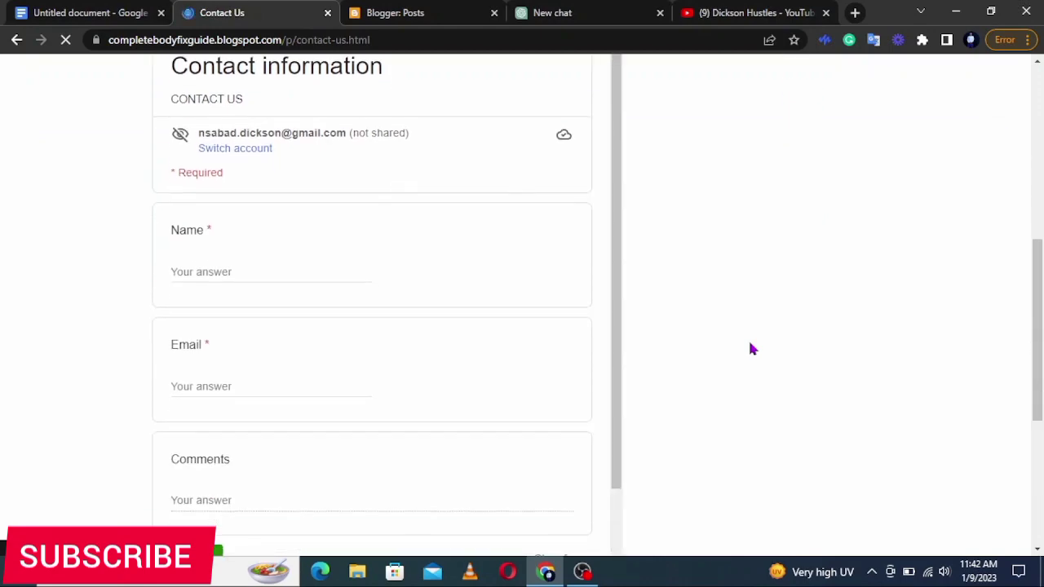
scroll(752, 349, "down", 3)
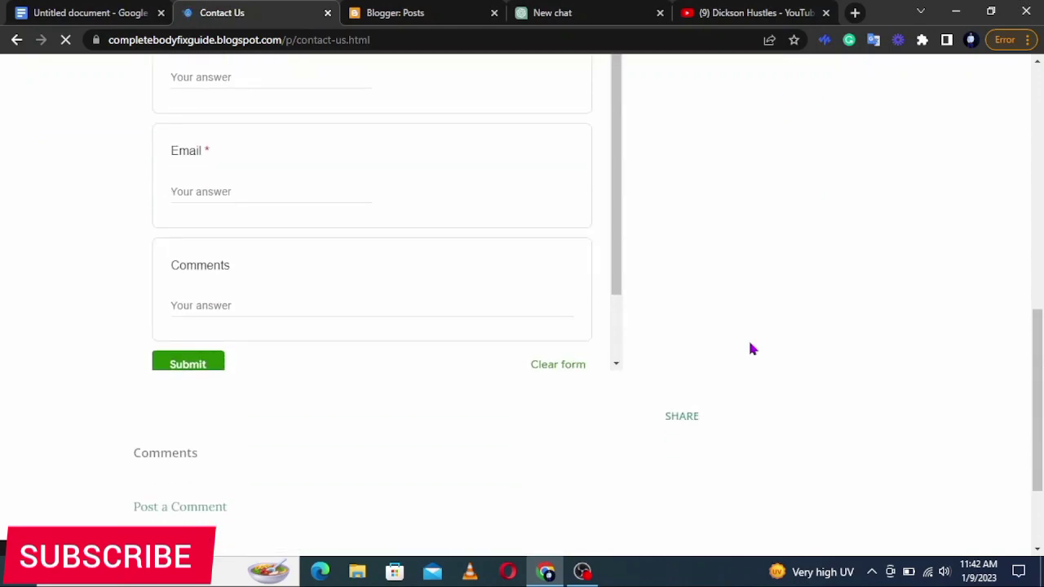
scroll(752, 349, "up", 7)
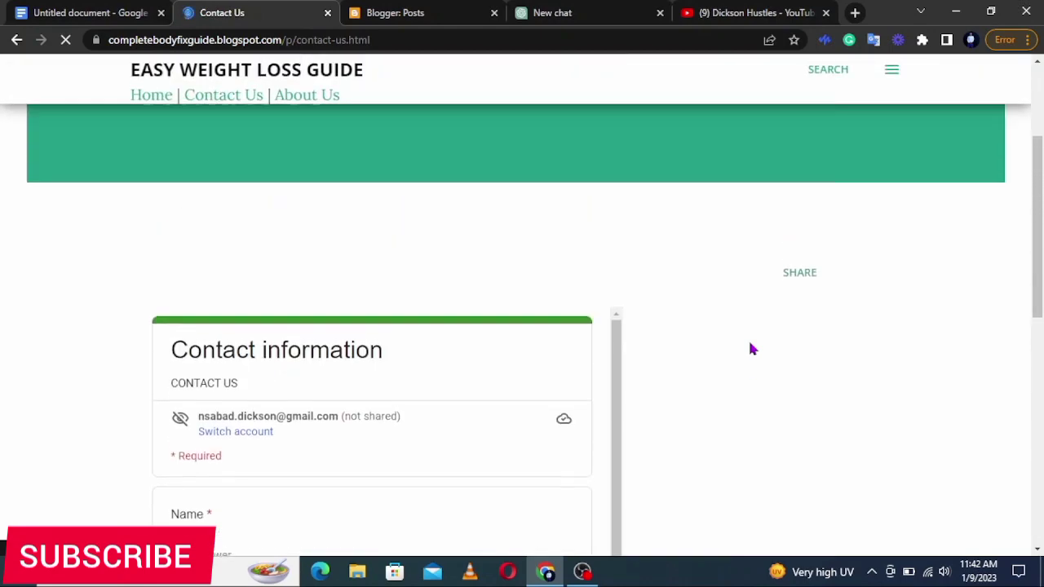
scroll(752, 349, "up", 3)
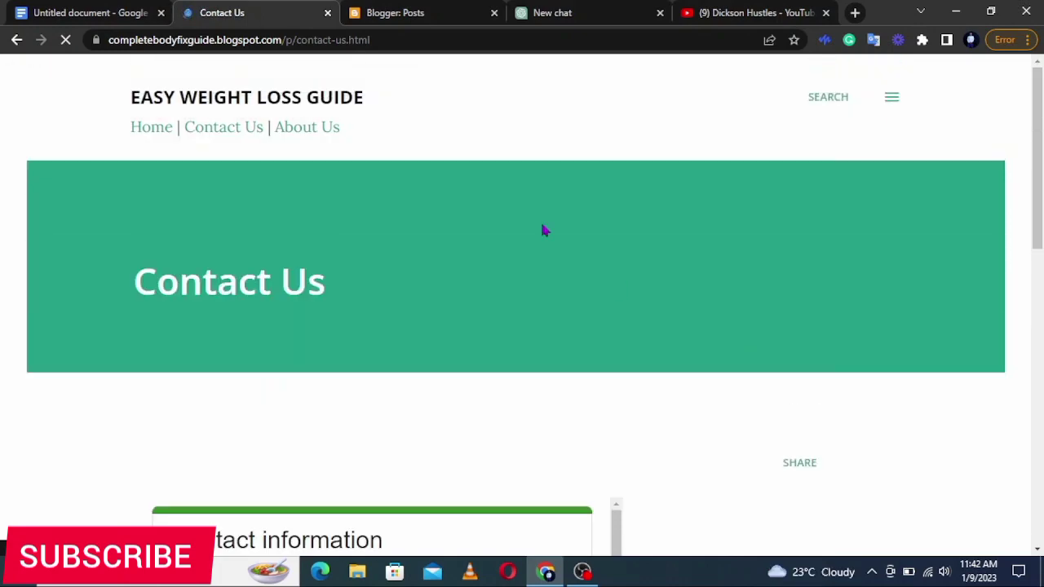
Open the blog's About Us page and review its image and introductory text
left_click(322, 131)
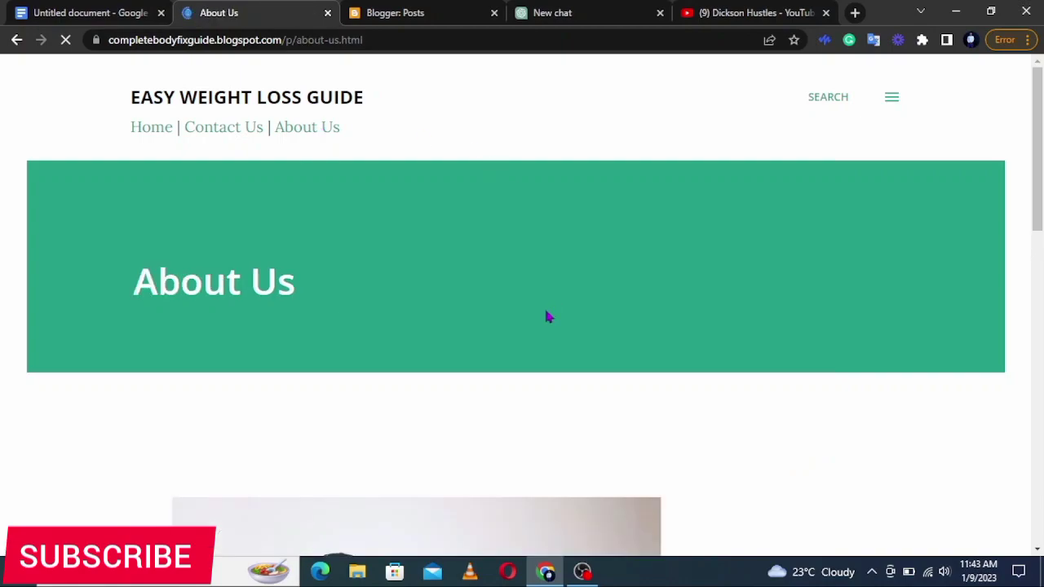
scroll(548, 316, "down", 6)
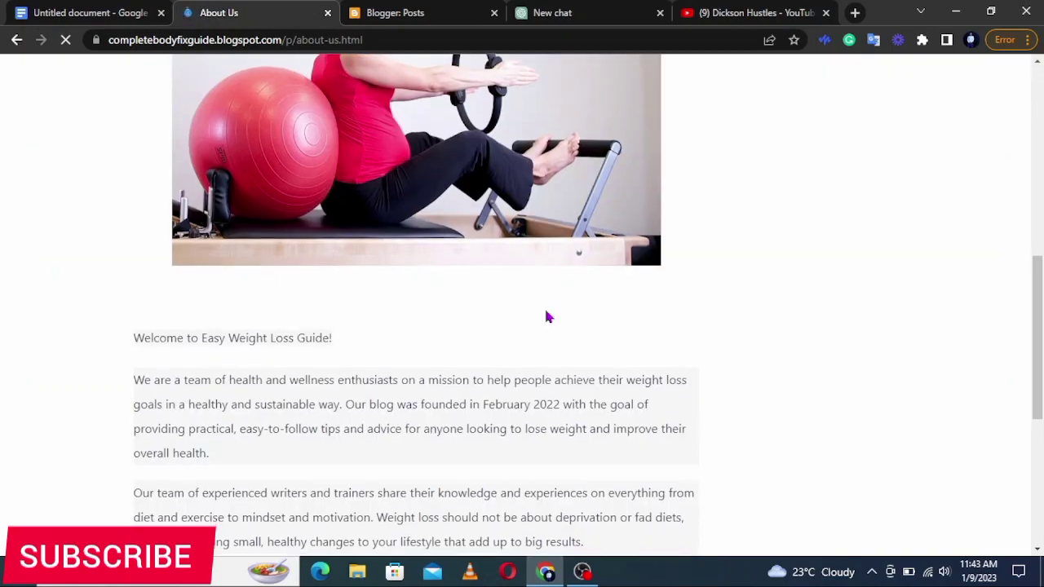
scroll(546, 312, "down", 2)
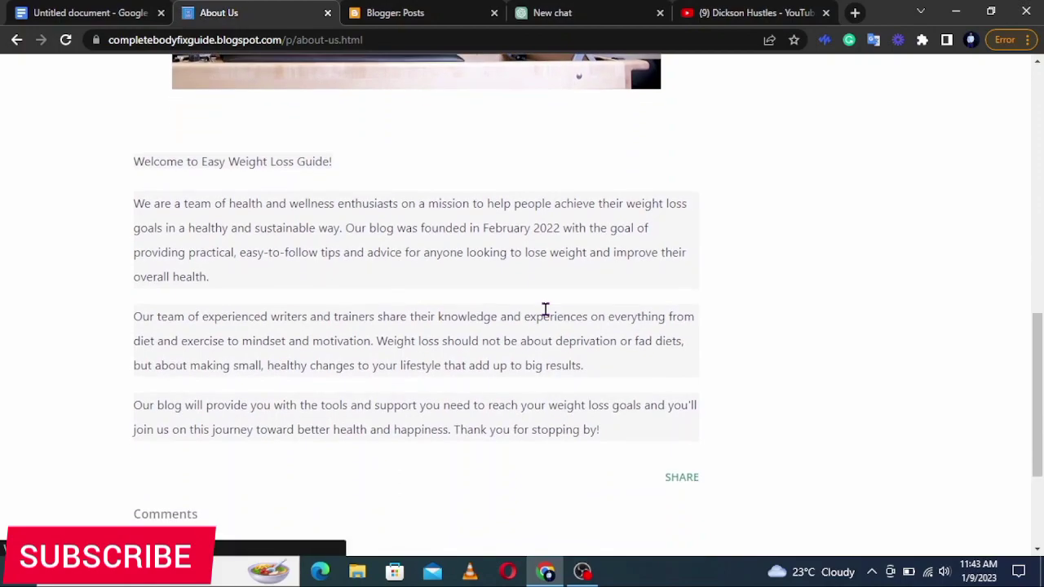
scroll(546, 310, "up", 8)
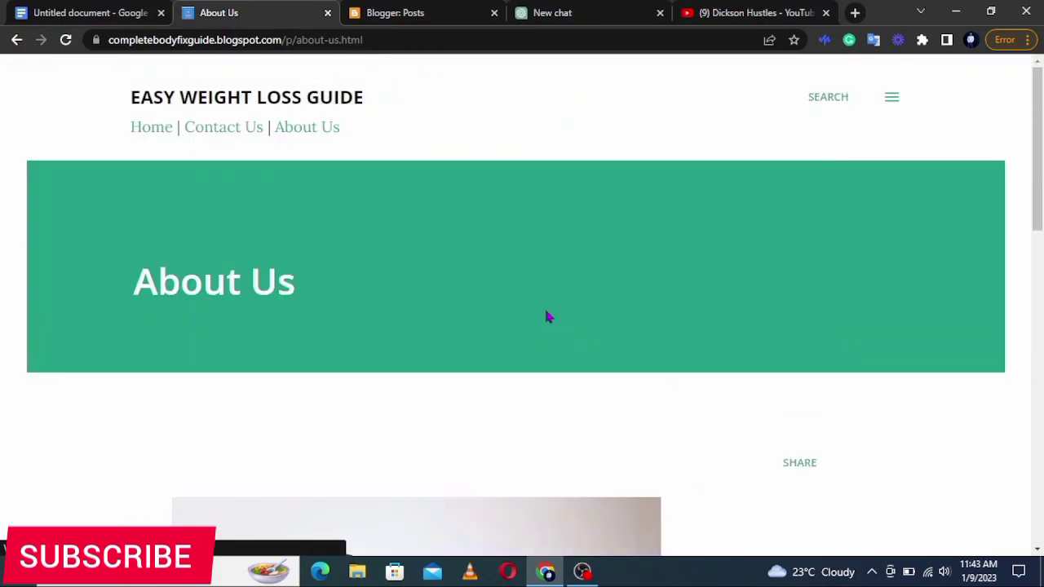
Return to the blog's home page and open the post "14 Top Ranked Weight Loss Supplements [2022]"
left_click(181, 103)
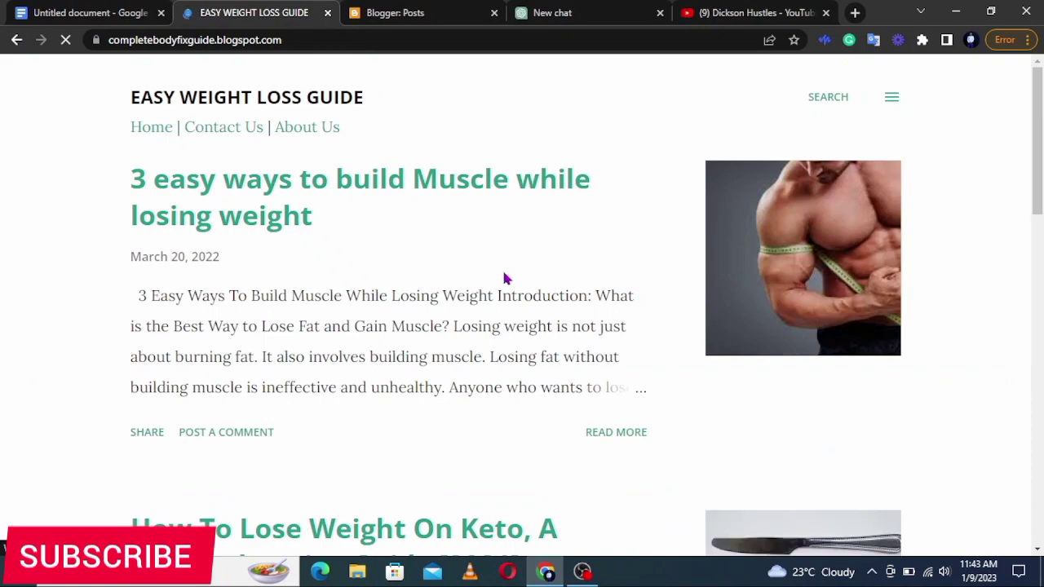
scroll(503, 277, "down", 9)
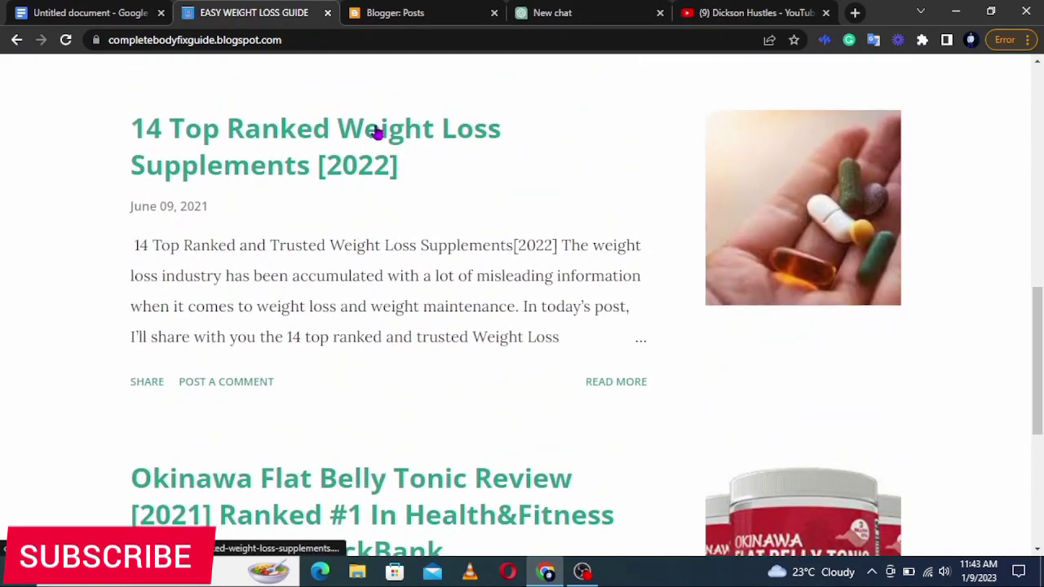
left_click(376, 133)
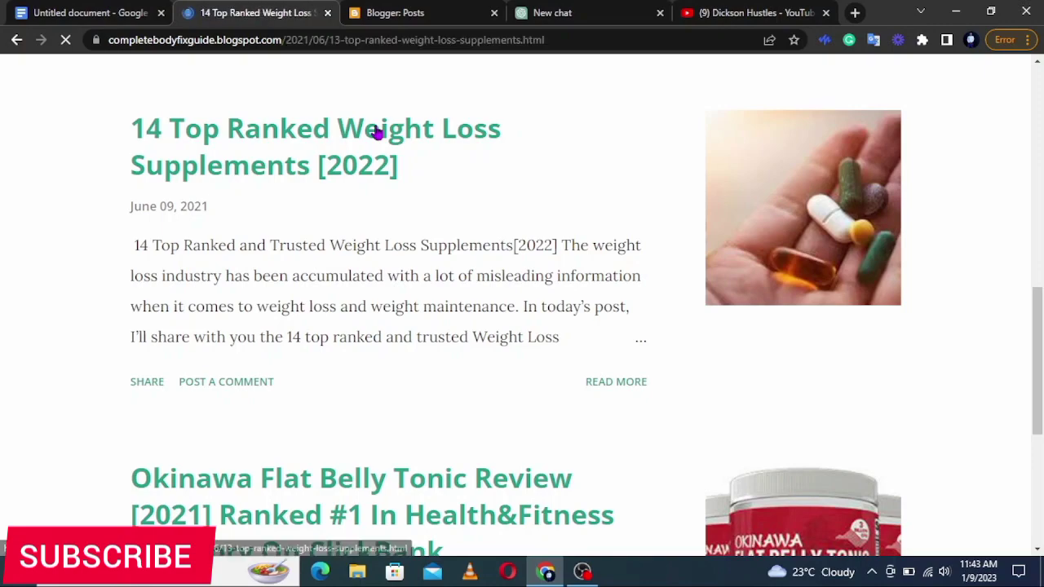
Examine the supplements post's introduction and how the Exipure and Okinawa Flat Belly Tonic sections combine images, descriptions and links
scroll(423, 509, "down", 10)
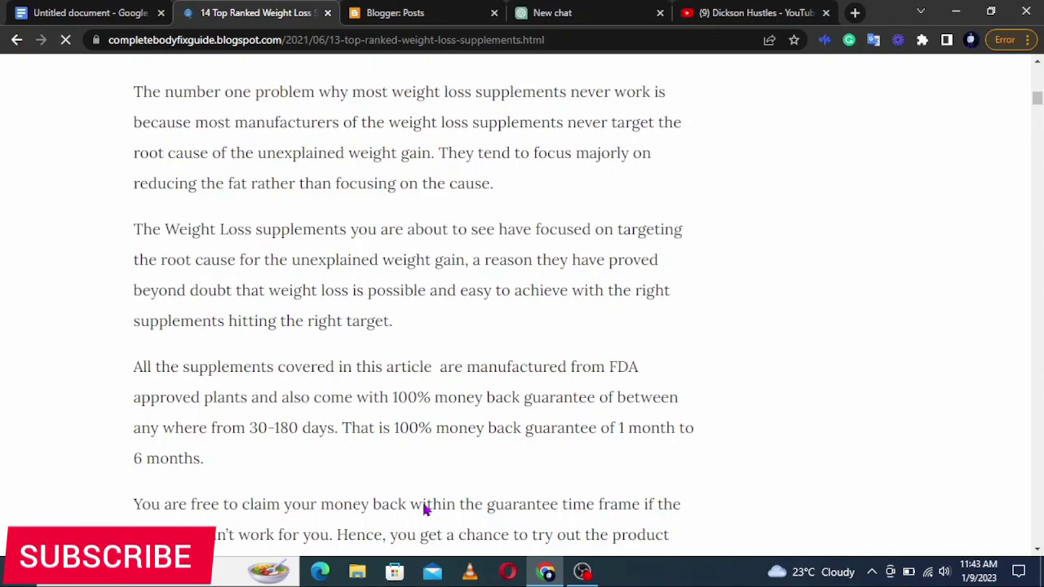
scroll(423, 509, "down", 1)
scroll(424, 509, "down", 8)
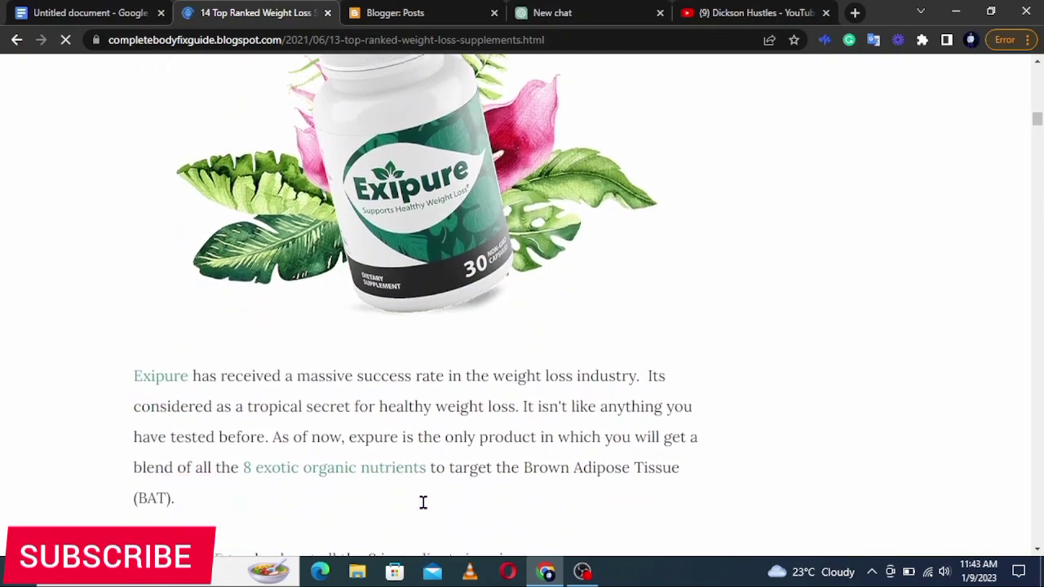
scroll(423, 503, "down", 3)
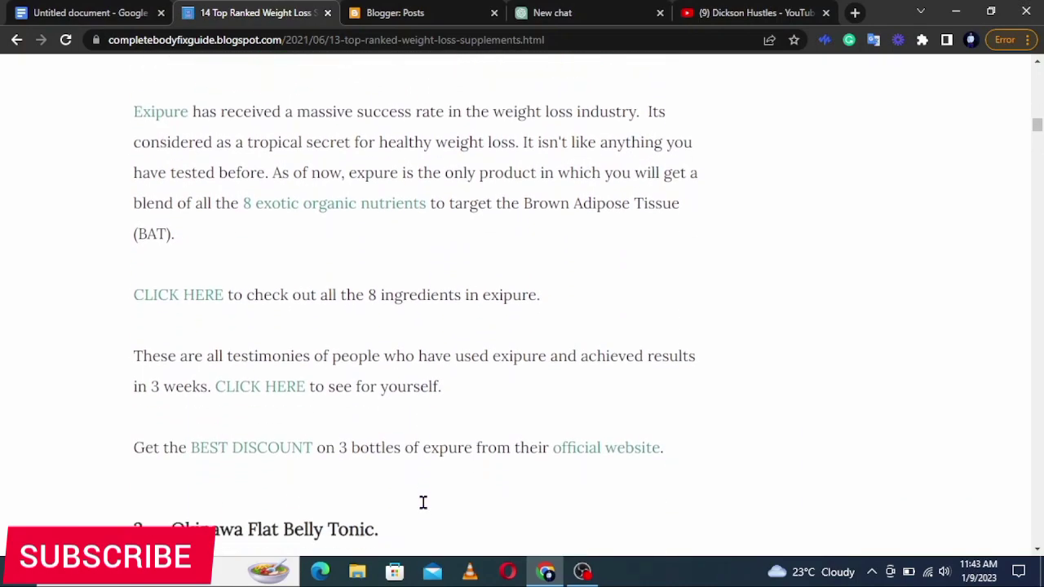
scroll(423, 510, "up", 4)
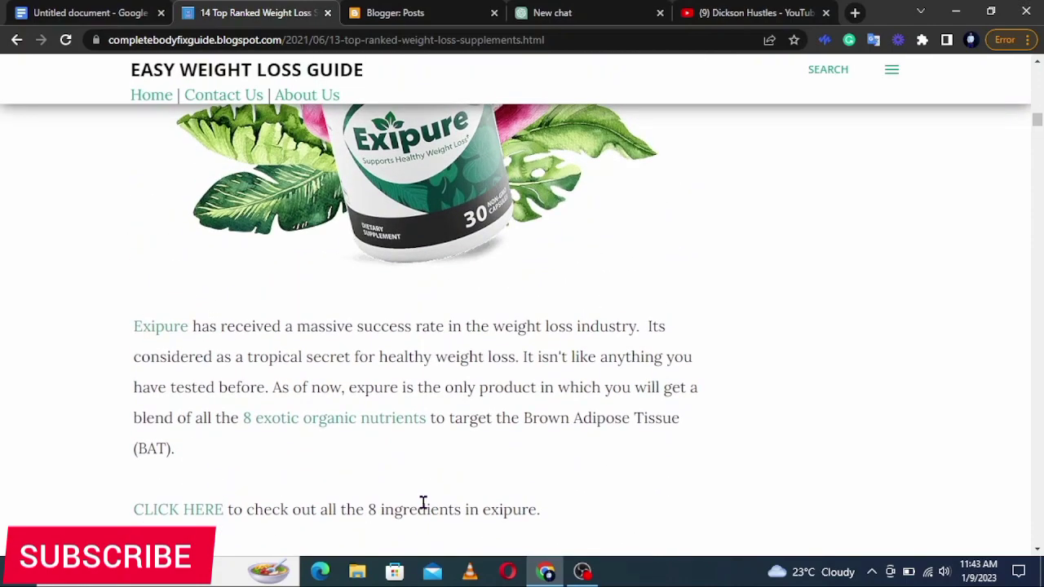
scroll(423, 502, "up", 2)
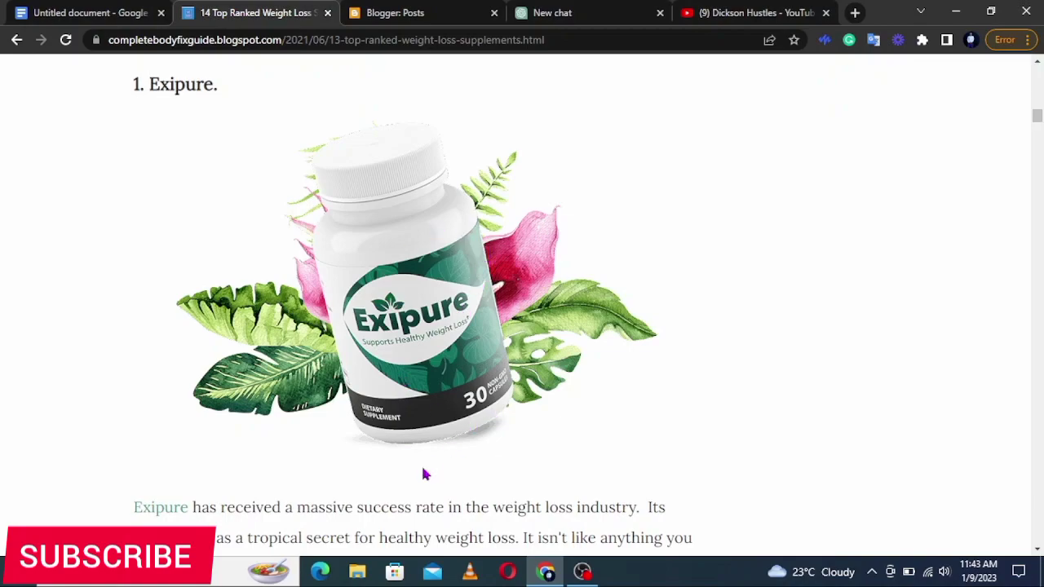
scroll(424, 474, "down", 10)
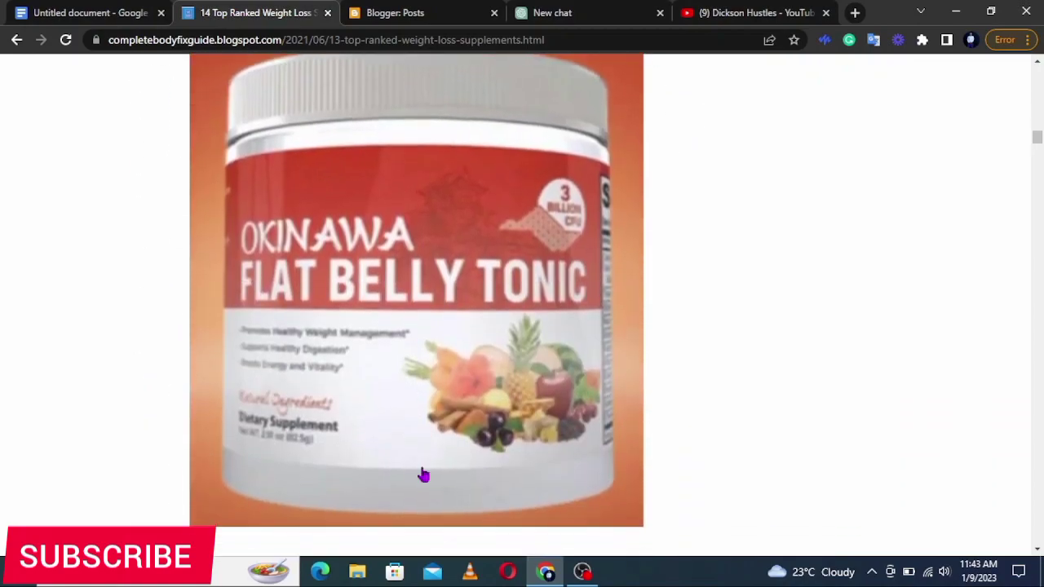
scroll(423, 476, "down", 13)
scroll(423, 475, "up", 9)
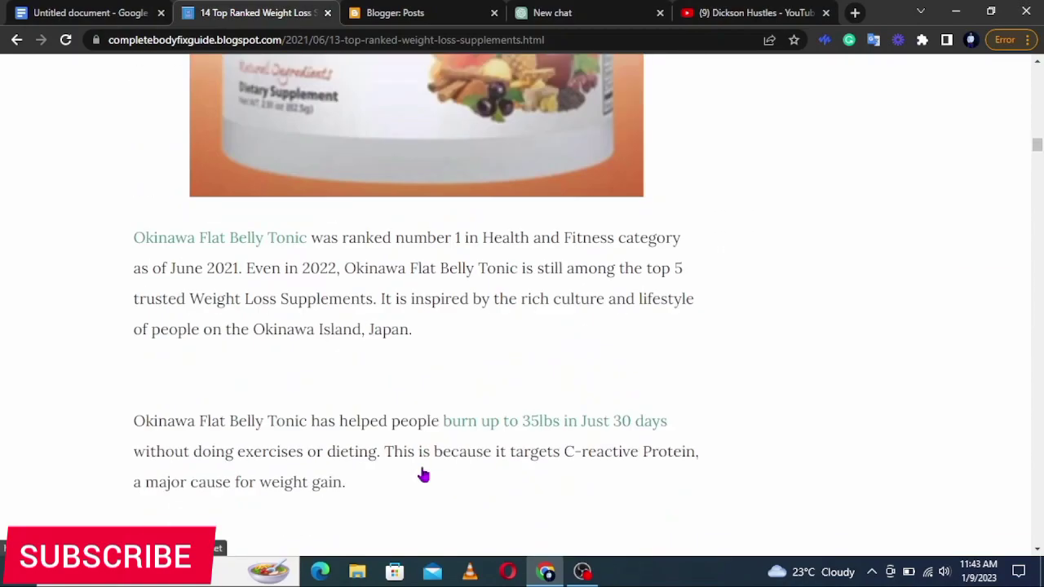
scroll(423, 475, "up", 15)
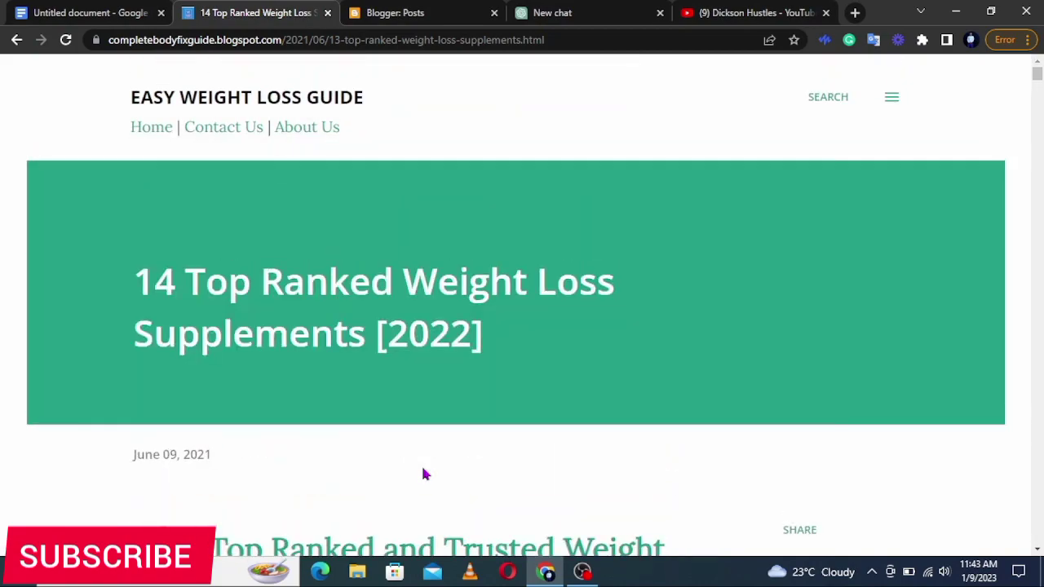
Return to the example blog's home page and highlight the "create a blog and customize it" section of the Google Docs course outline
left_click(155, 129)
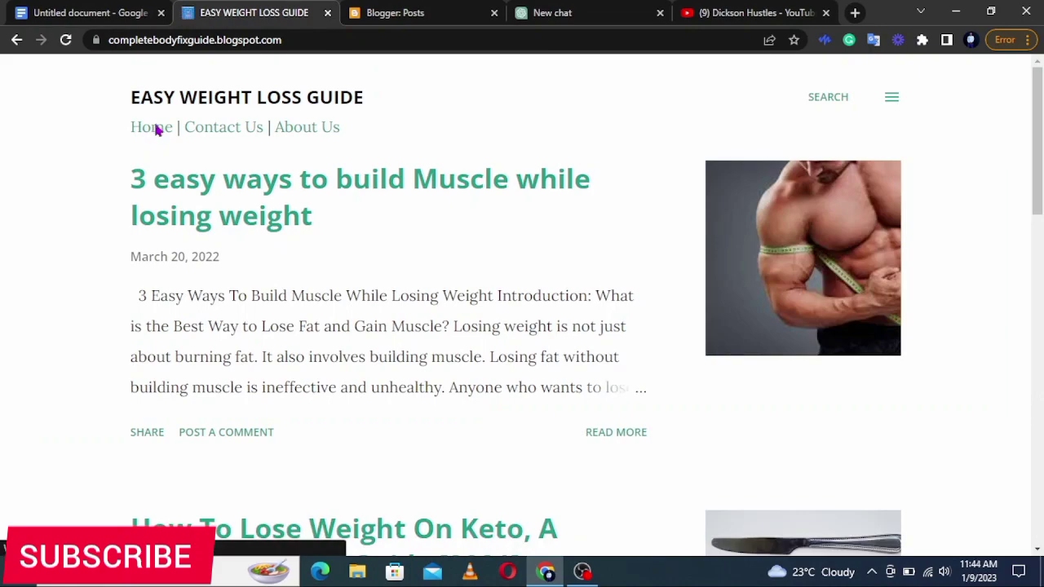
left_click(117, 11)
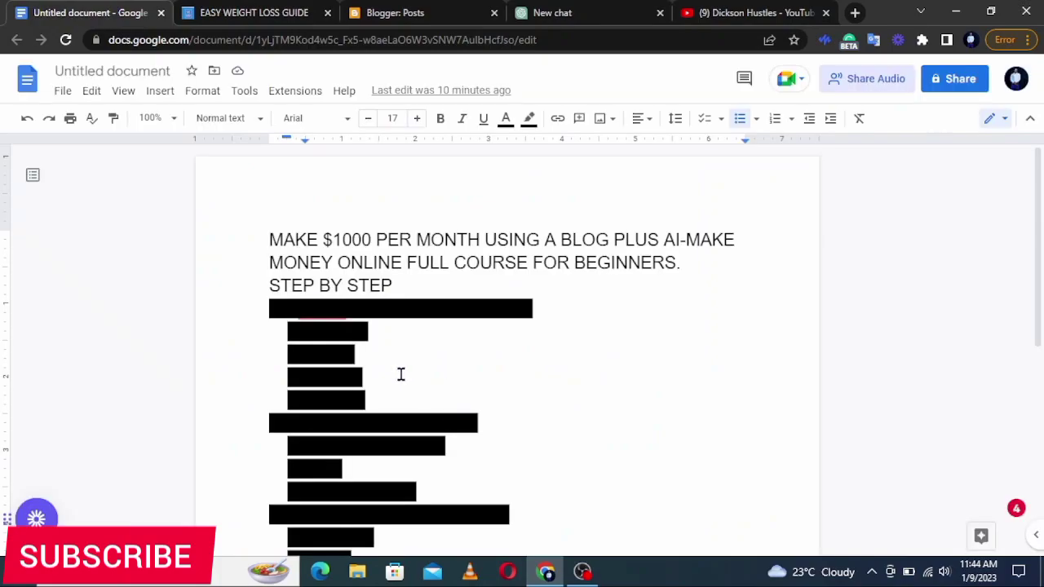
left_click_drag(389, 398, 282, 304)
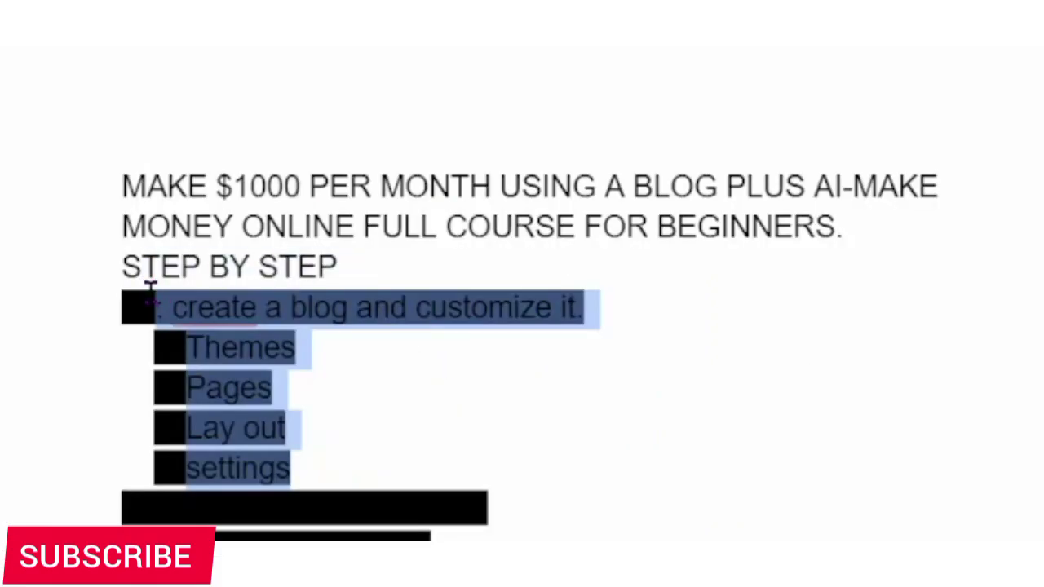
left_click_drag(150, 285, 162, 295)
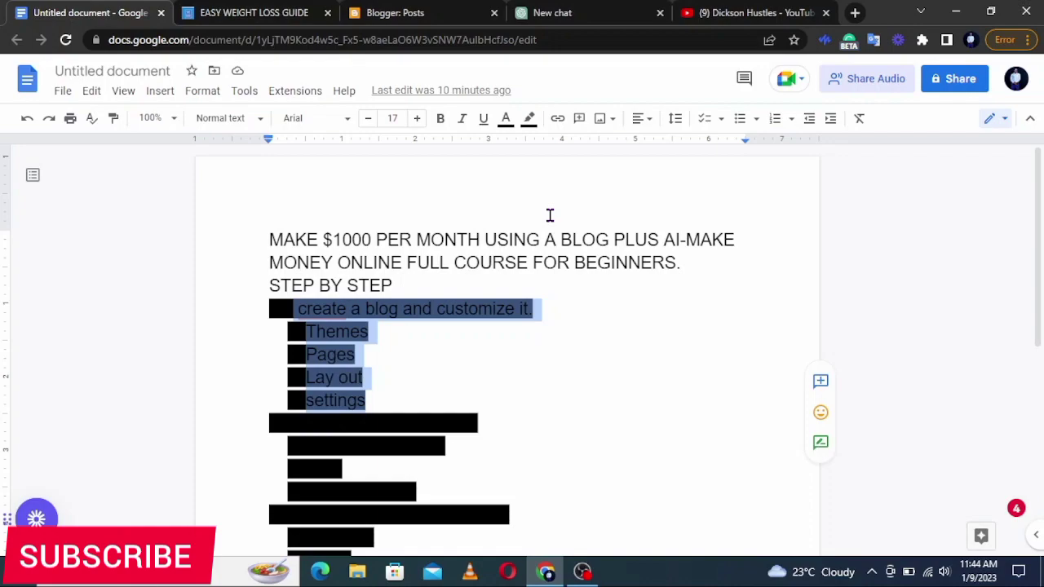
Search Google for blogger.com in a new browser tab and open the Blogger site
left_click(855, 12)
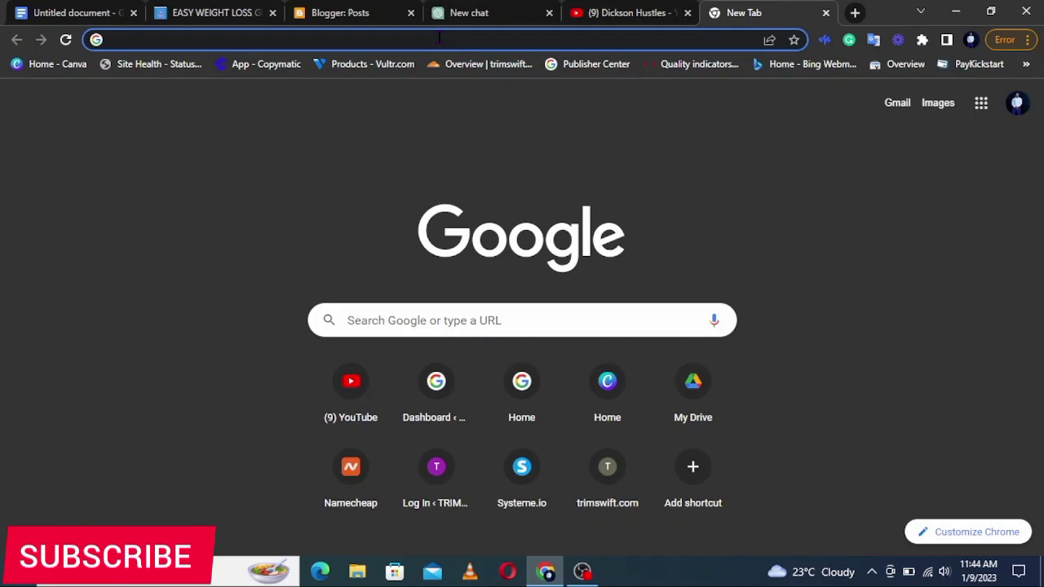
left_click(438, 320)
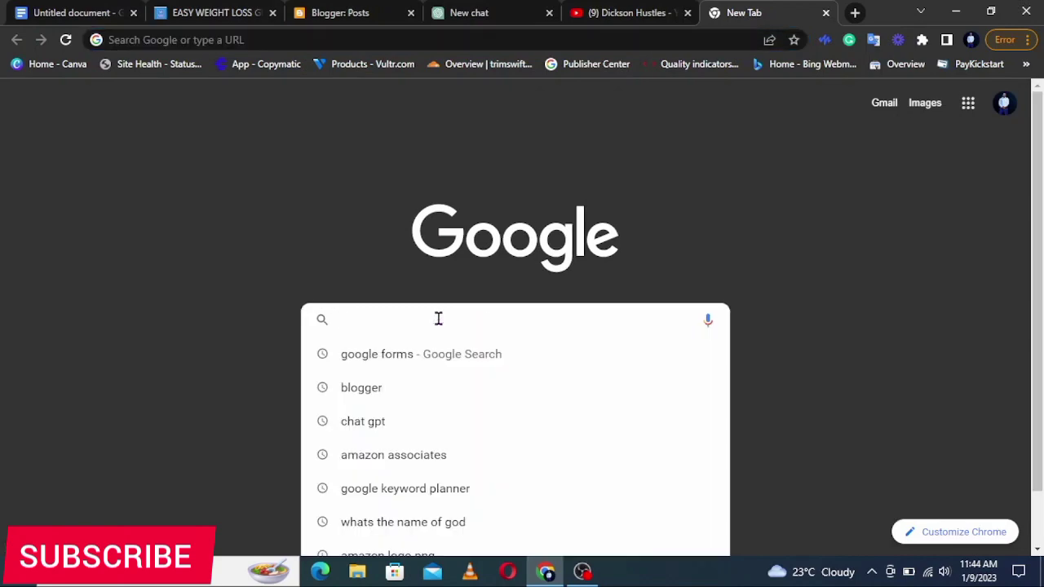
type("blogge")
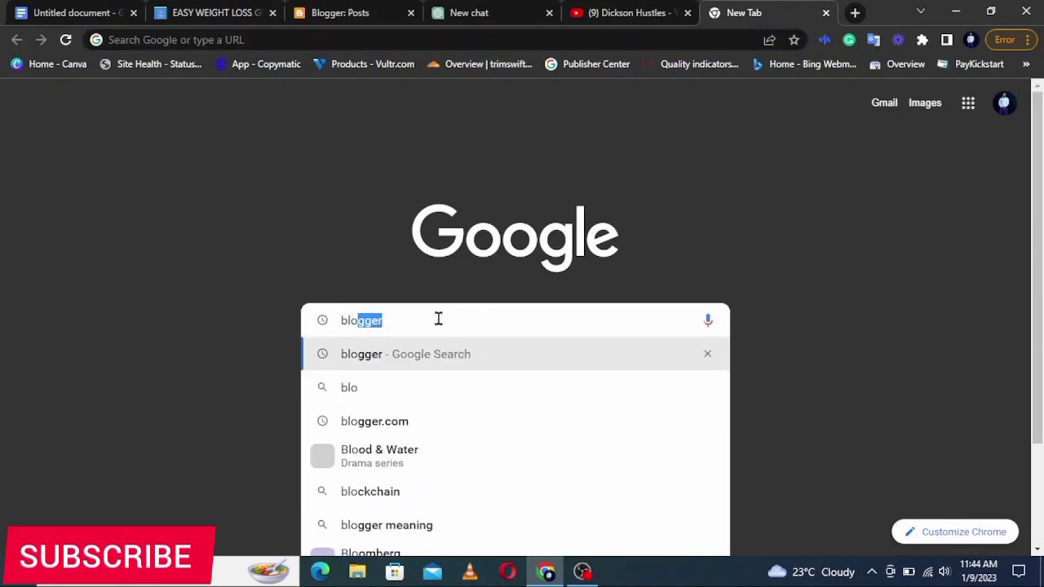
type("r")
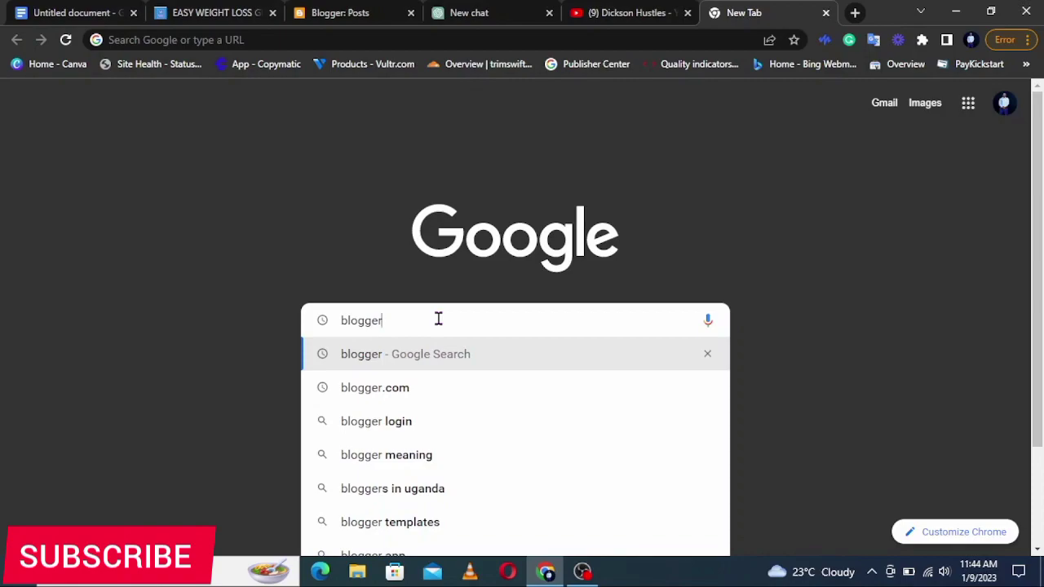
left_click(398, 394)
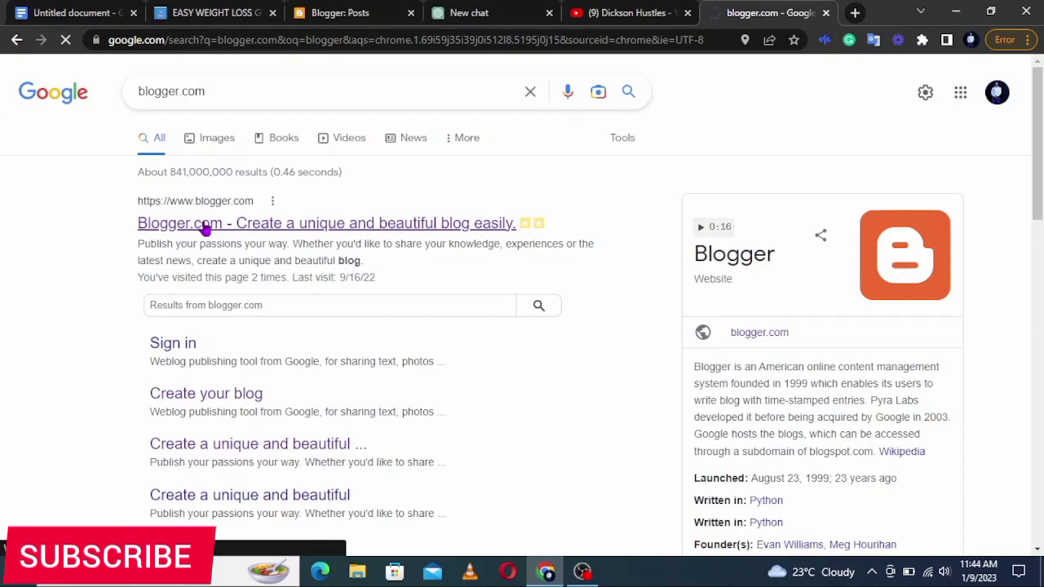
left_click(204, 228)
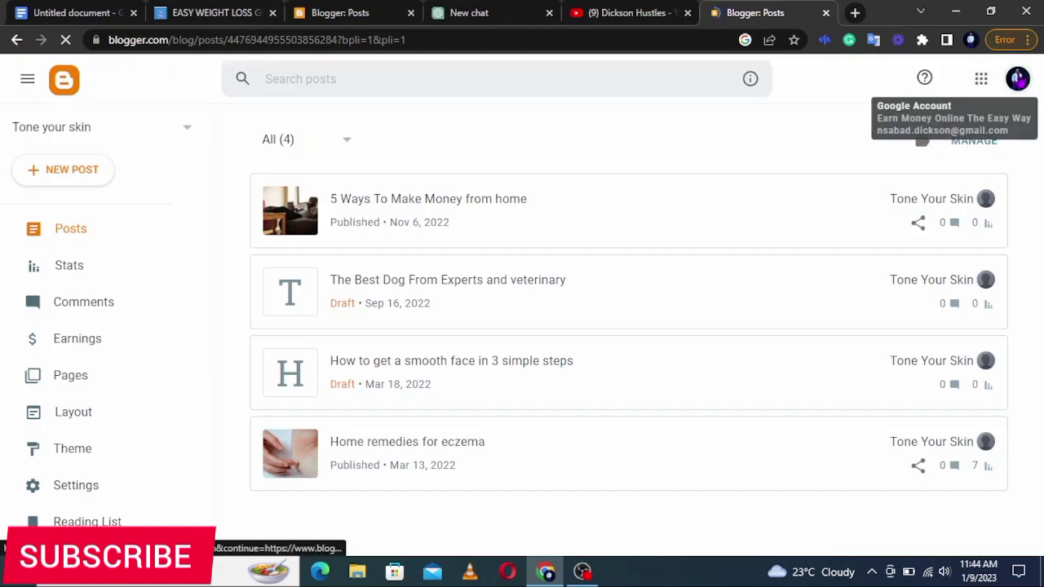
Sign out of all Google accounts and reopen blogger.com in the same browser tab
left_click(1017, 79)
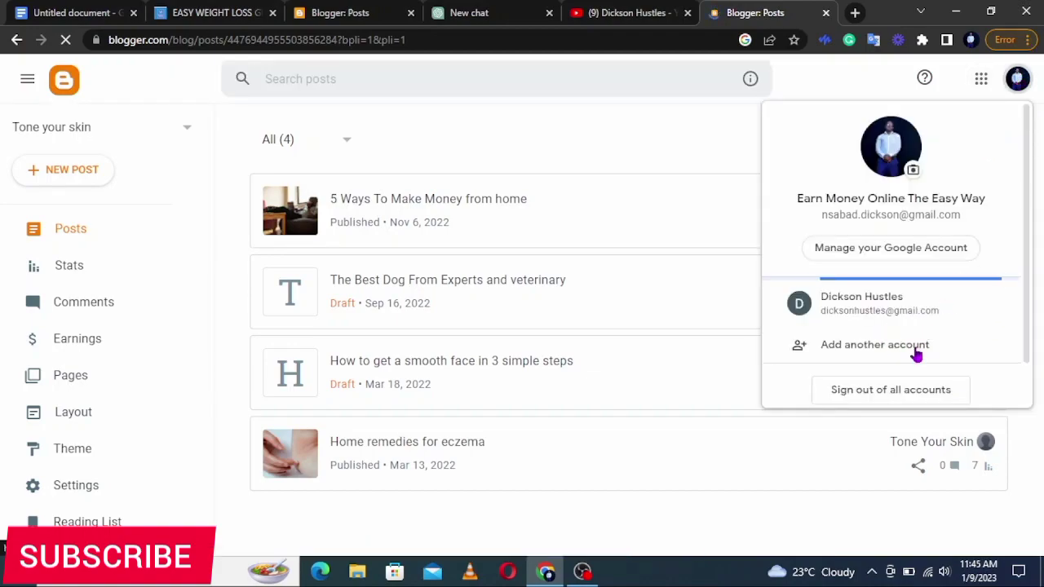
left_click(900, 390)
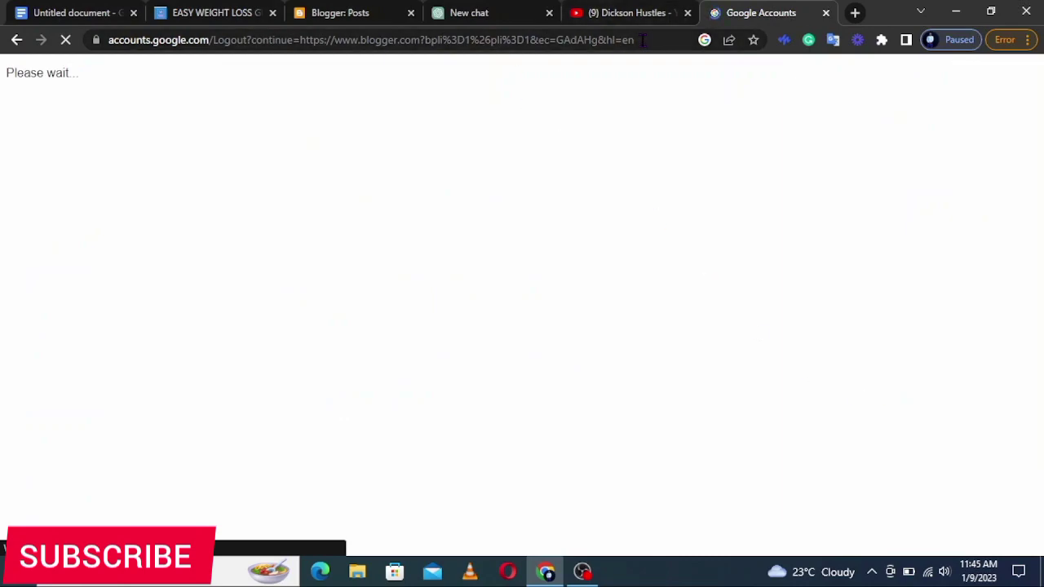
left_click(642, 39)
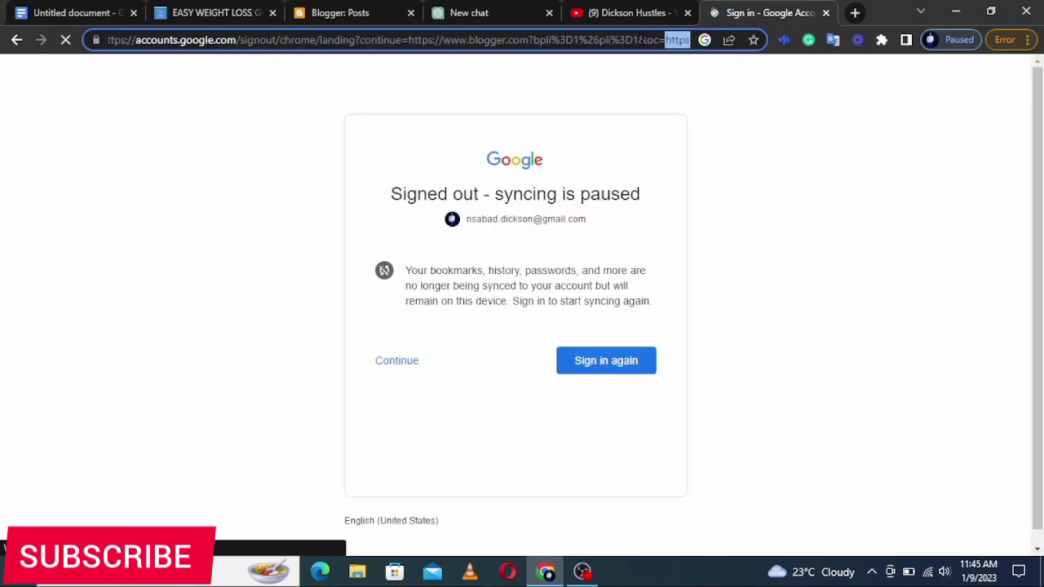
left_click(777, 147)
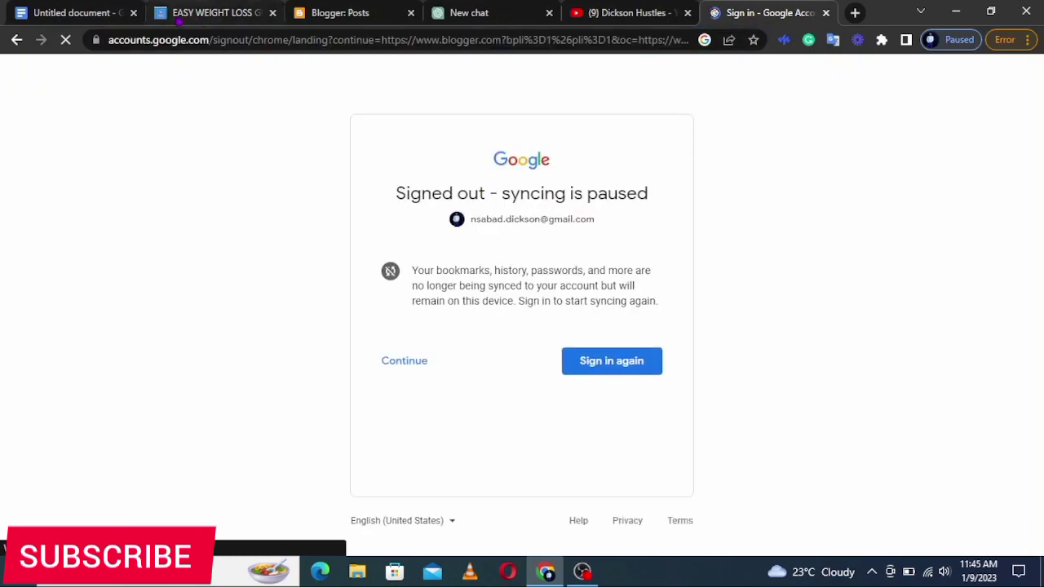
left_click(161, 39)
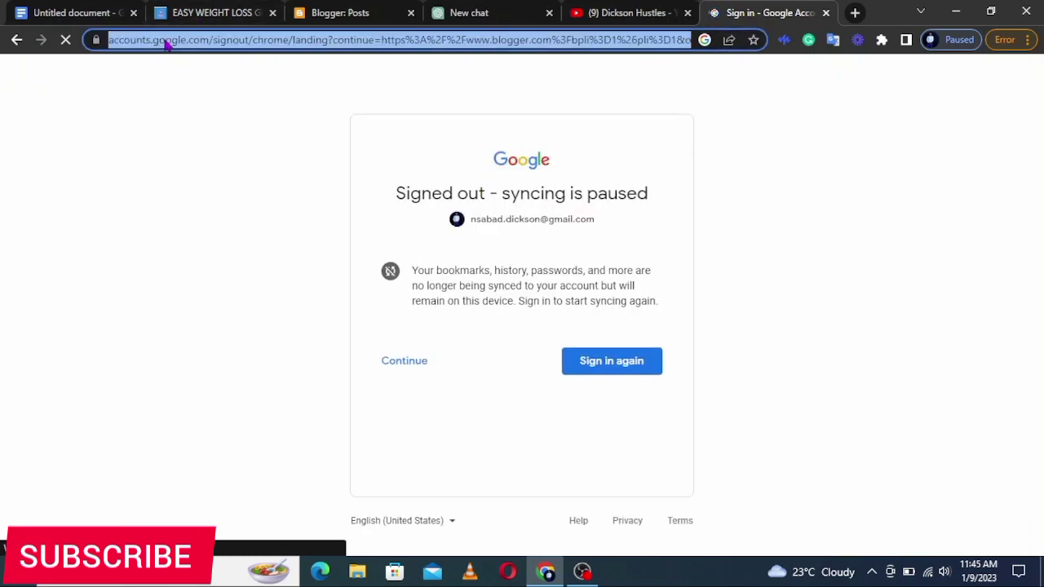
type("blogger")
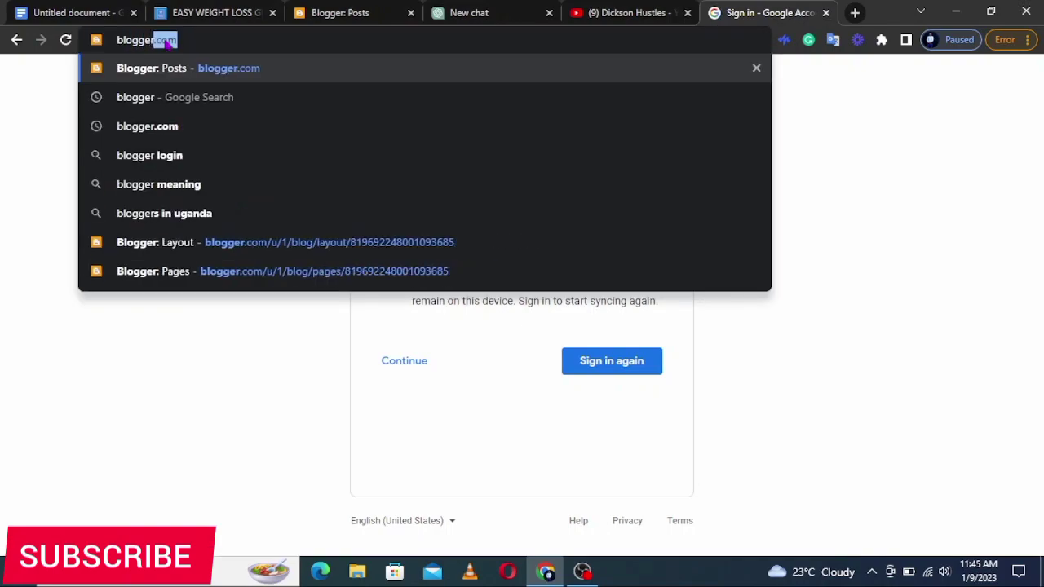
key("Return")
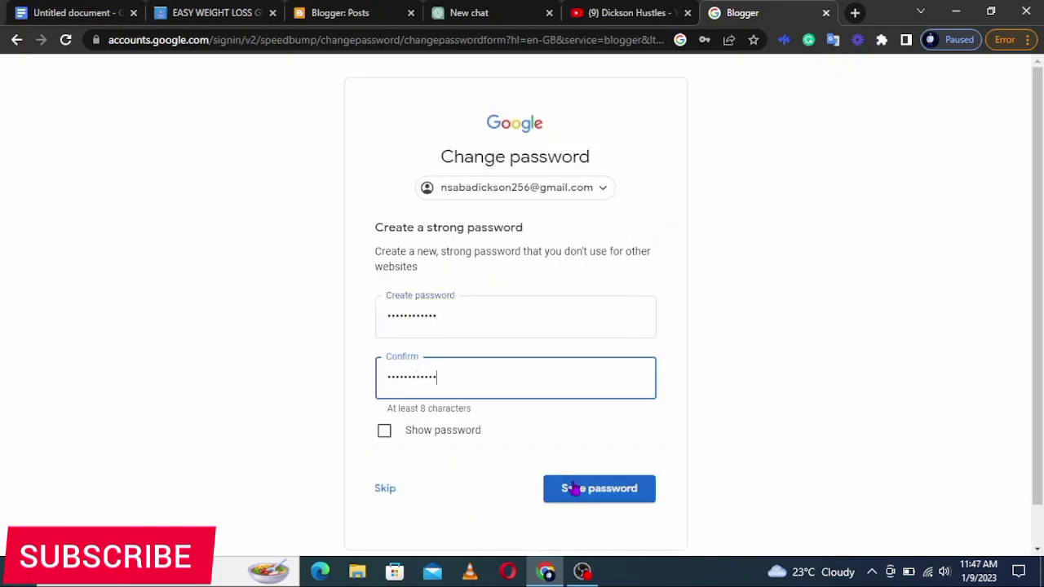
Save the new account password and skip the offer to use a phone for sign-in
left_click(562, 488)
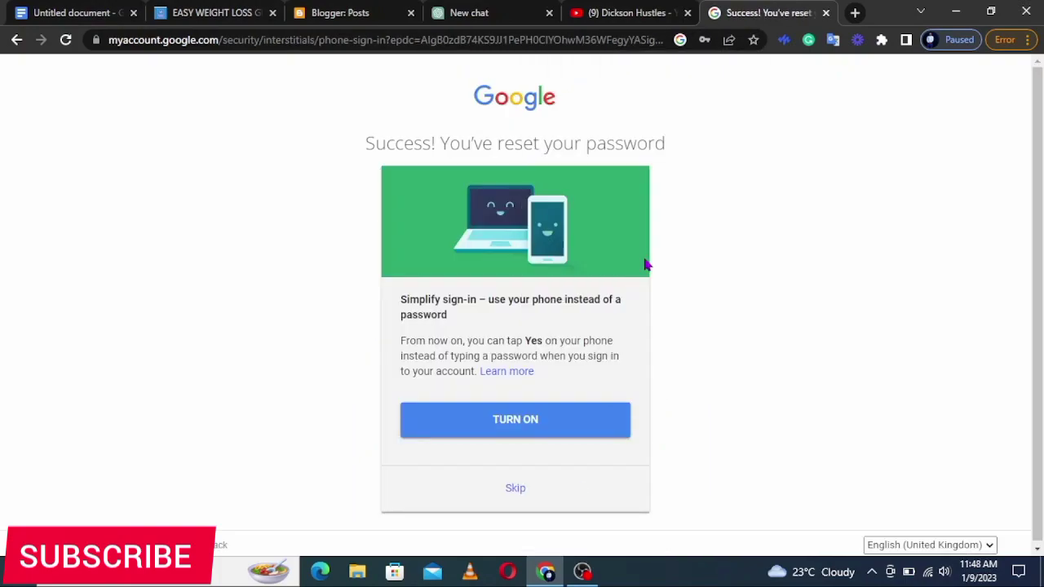
left_click(515, 488)
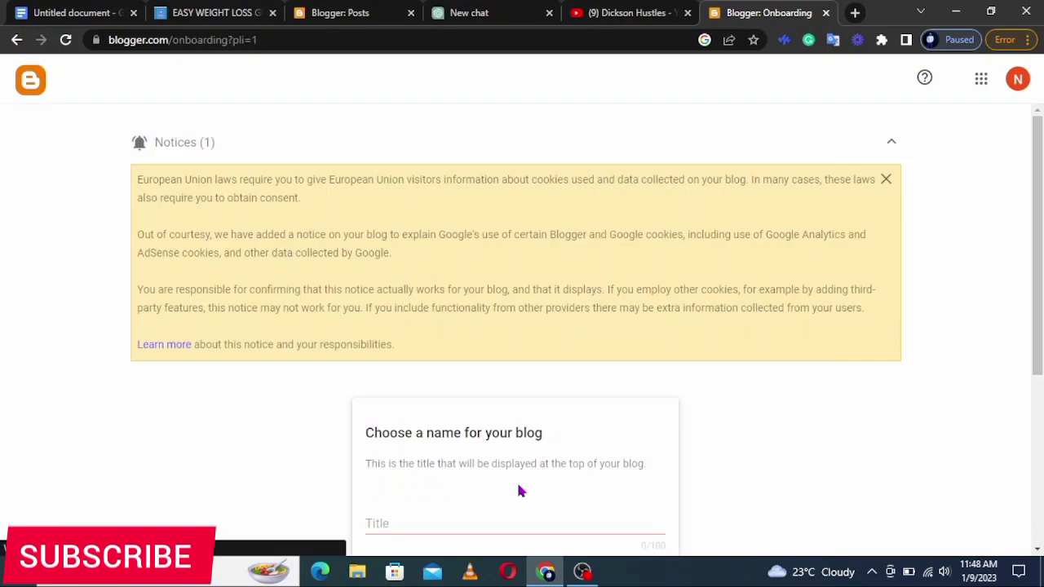
Name the new blog WEIGHT MANAGEMENT and continue to choosing its URL
scroll(753, 461, "down", 3)
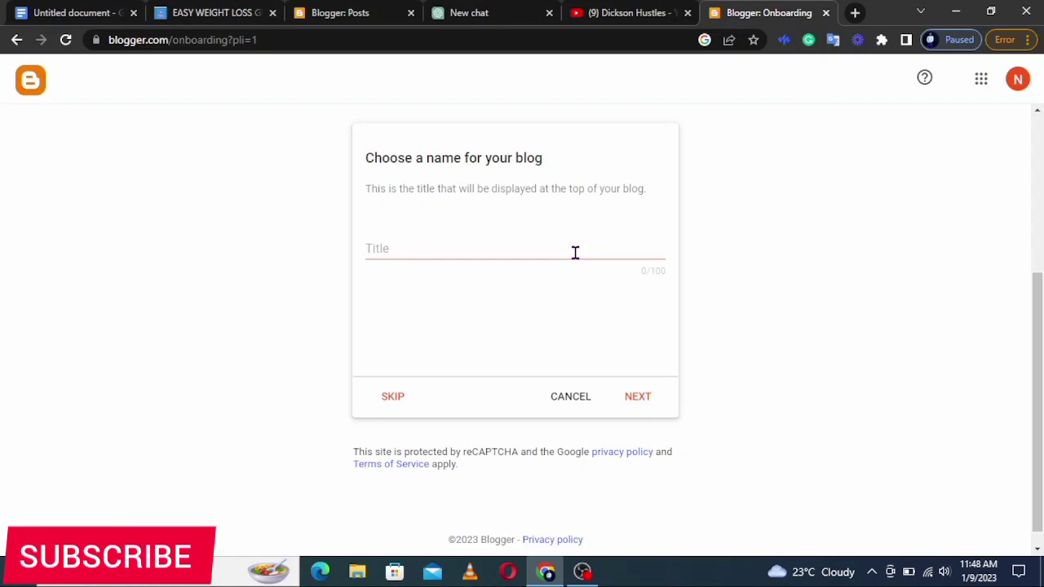
left_click(430, 248)
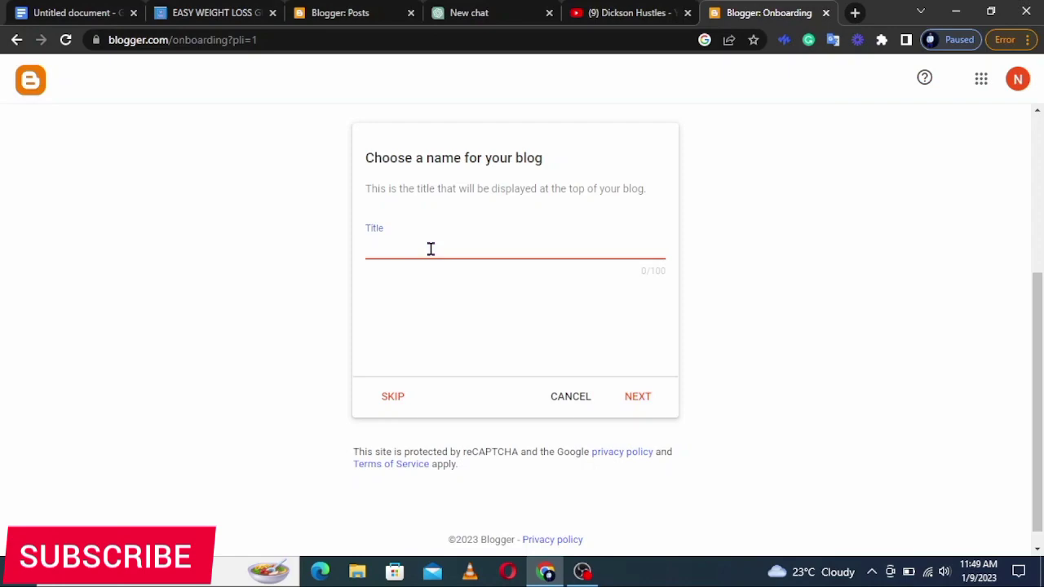
type("WEIGHT MANAGEMENT")
left_click(642, 398)
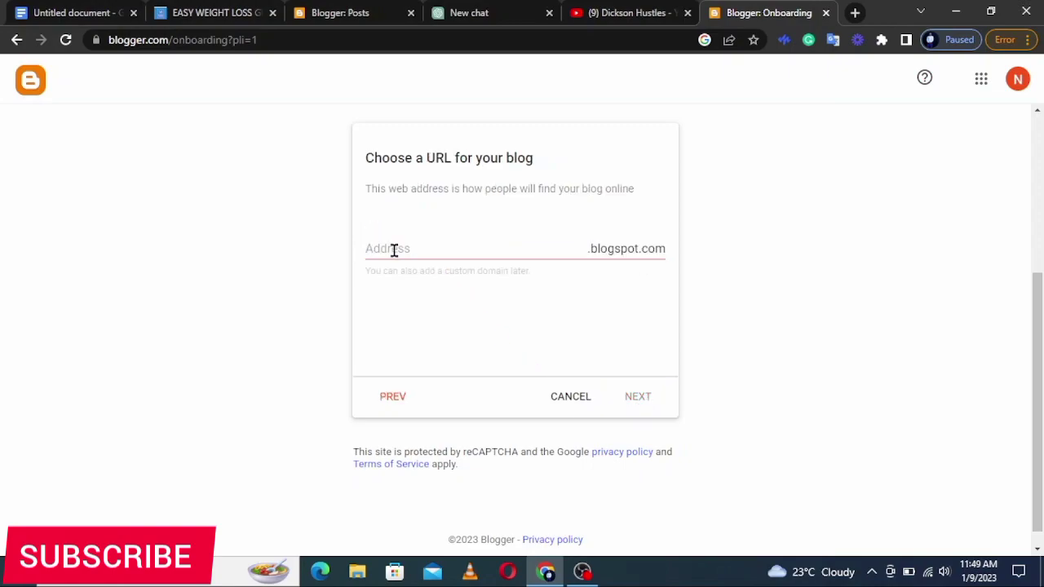
Highlight the example blog's web address for reference and return to the new blog's URL form
left_click(219, 13)
left_click_drag(295, 36, 108, 29)
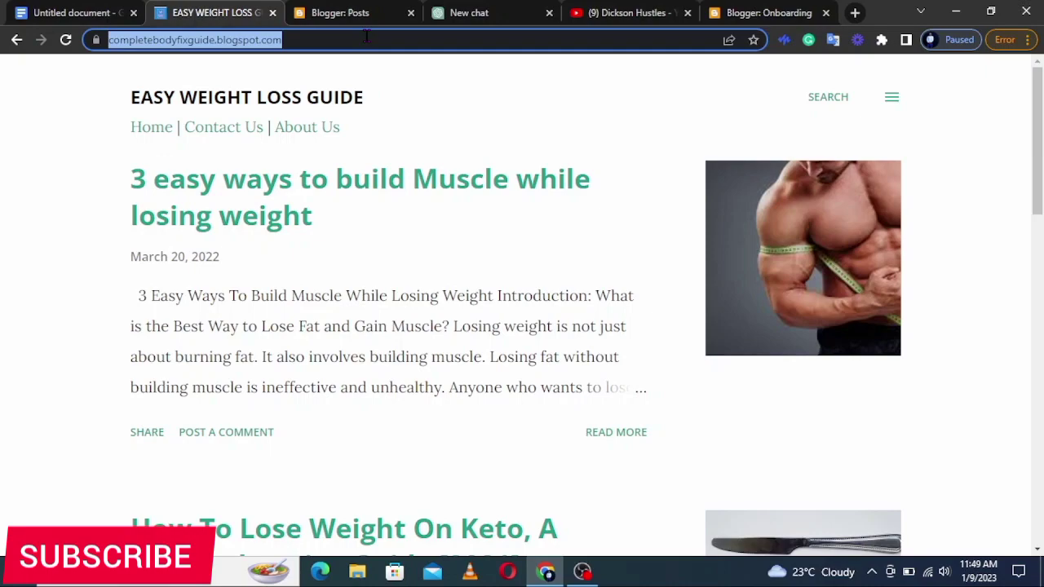
left_click(766, 12)
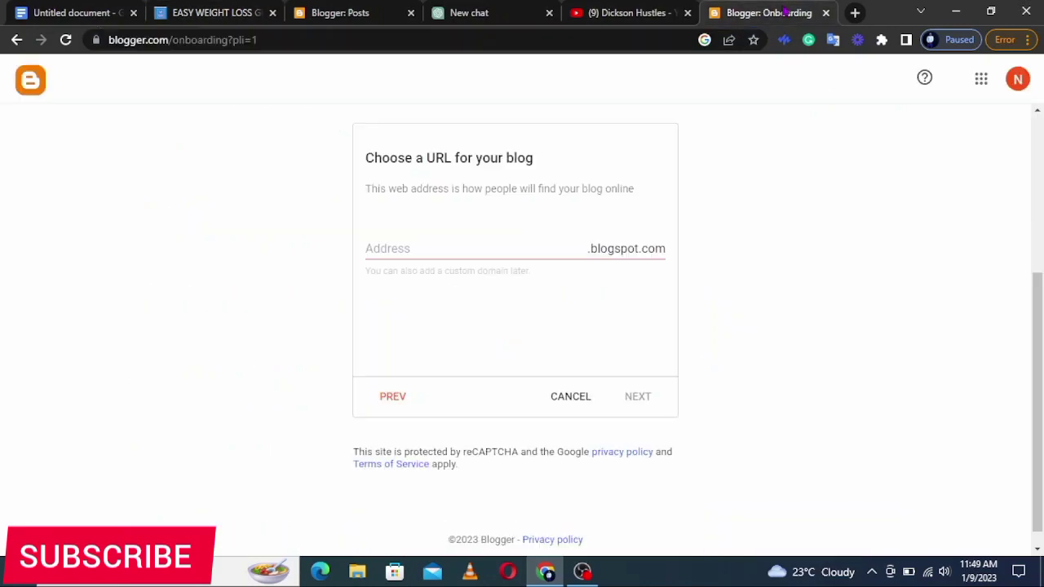
Try weightmanagement as the new blog's blogspot.com address
left_click(415, 251)
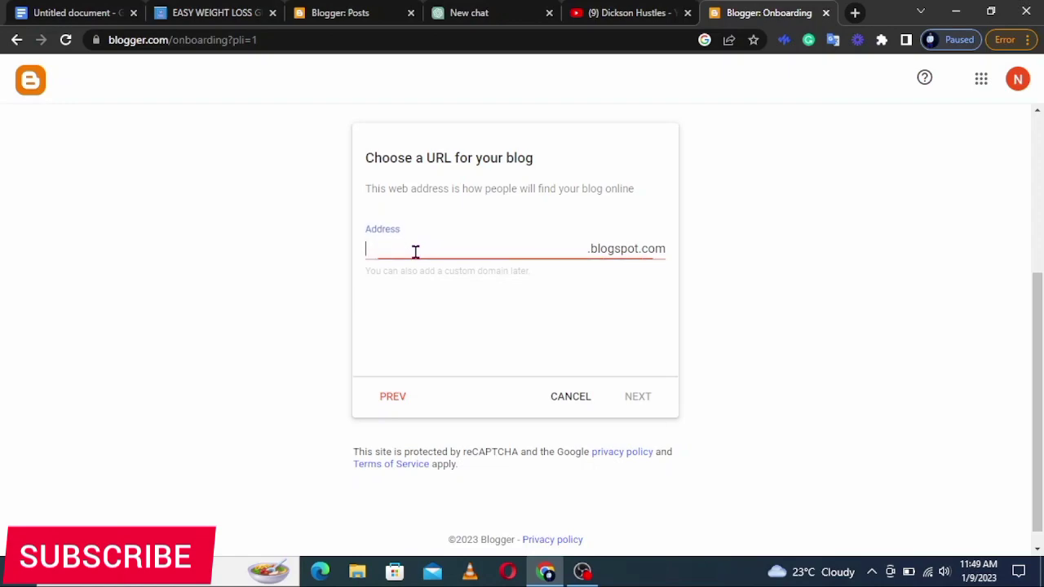
type("weightmanagen")
key("BackSpace")
key("BackSpace")
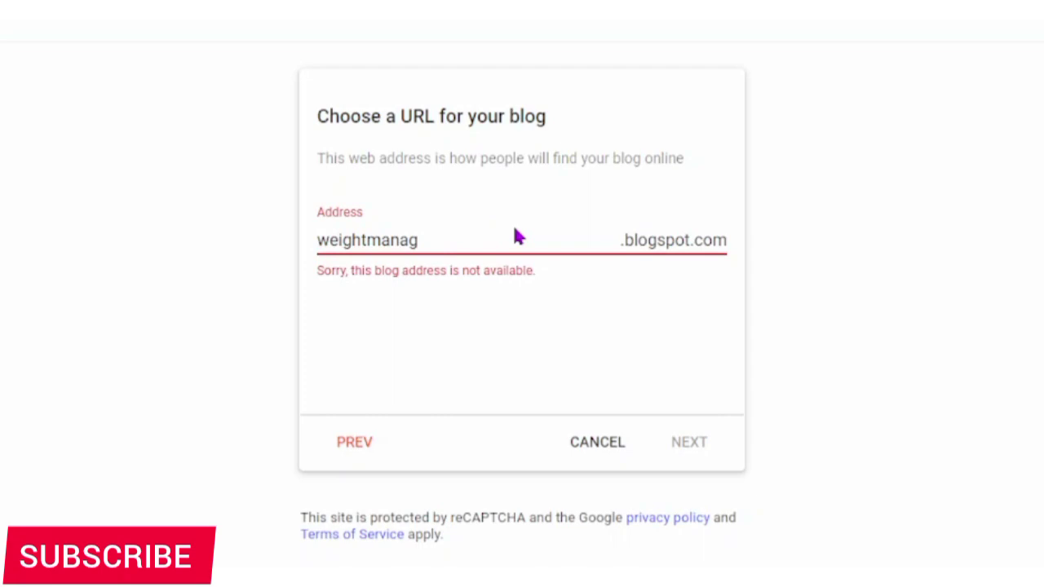
type("ement")
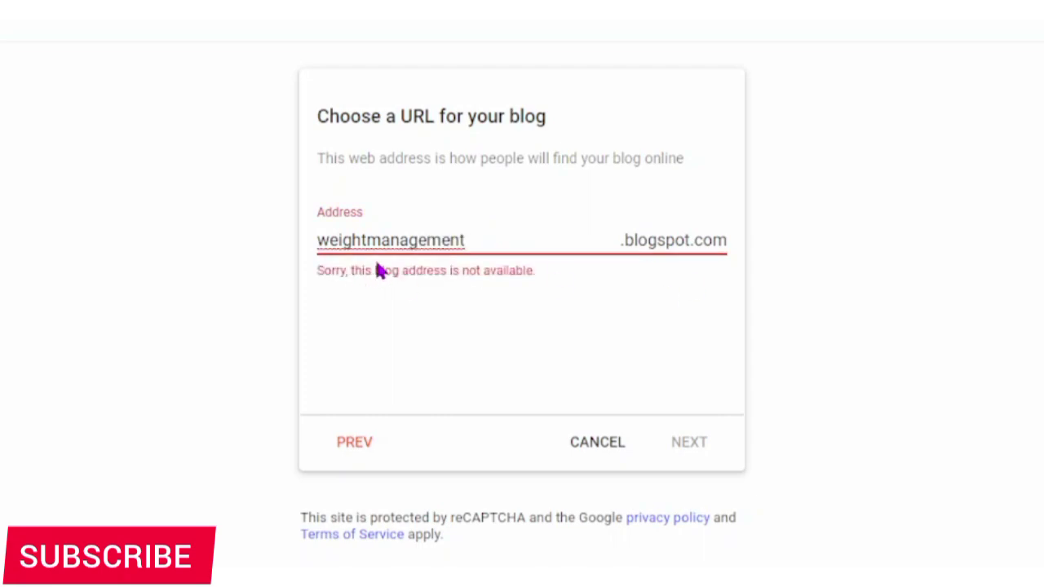
Try variations of the blog address, including weightmanagementtips, and remove the added ending
left_click(367, 241)
type("-")
key("BackSpace")
type("_")
key("BackSpace")
type("tips")
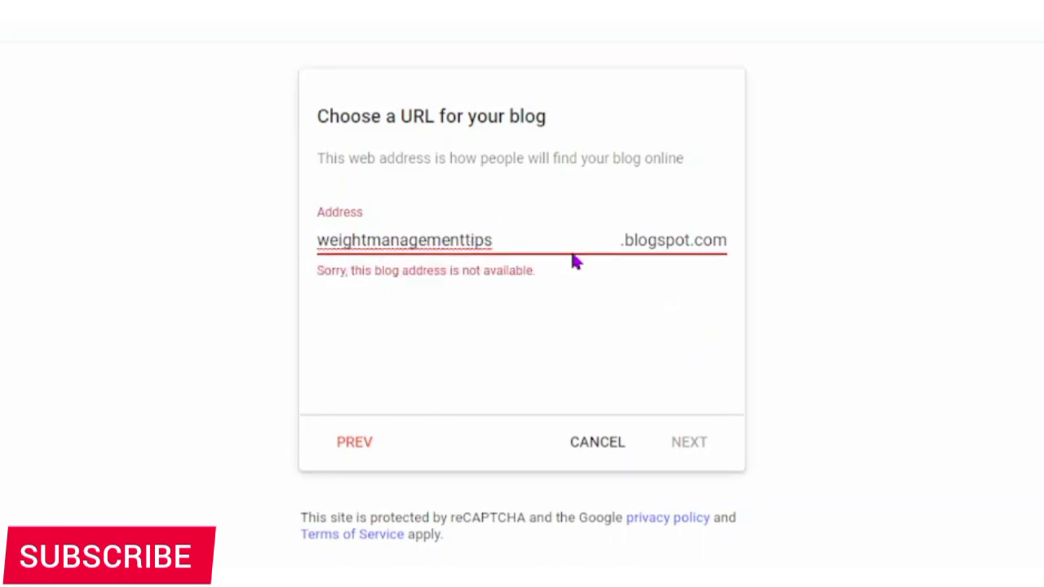
key("BackSpace")
key("BackSpace")
key("BackSpace")
key("BackSpace")
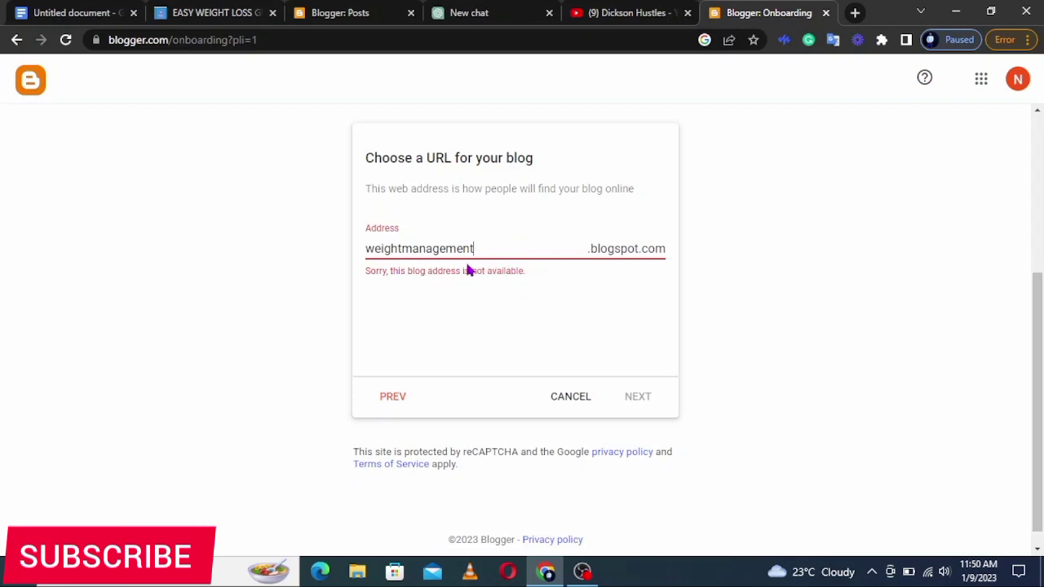
Replace the blog address with weight-exercise and continue to the display name
key("BackSpace")
key("BackSpace")
key("BackSpace")
key("BackSpace")
key("BackSpace")
key("BackSpace")
key("BackSpace")
key("BackSpace")
key("BackSpace")
key("BackSpace")
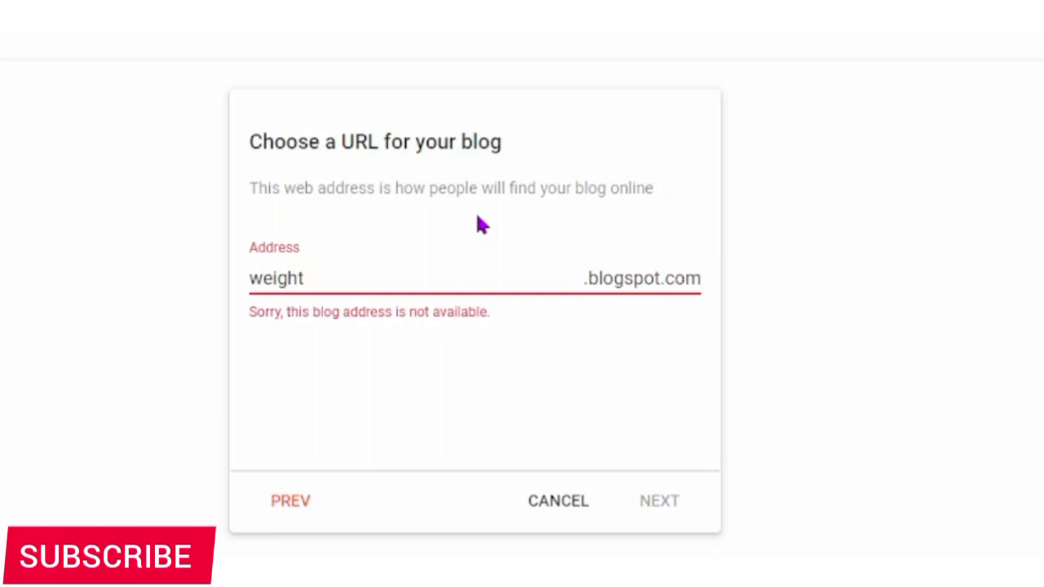
key("ctrl+a")
type("exercise")
key("Home")
type("weight-")
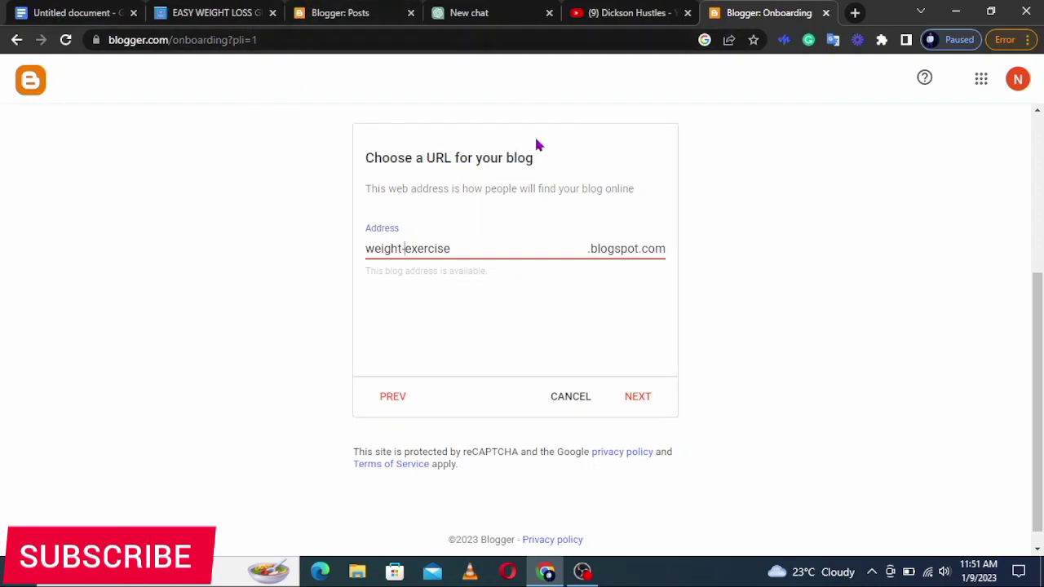
left_click(637, 402)
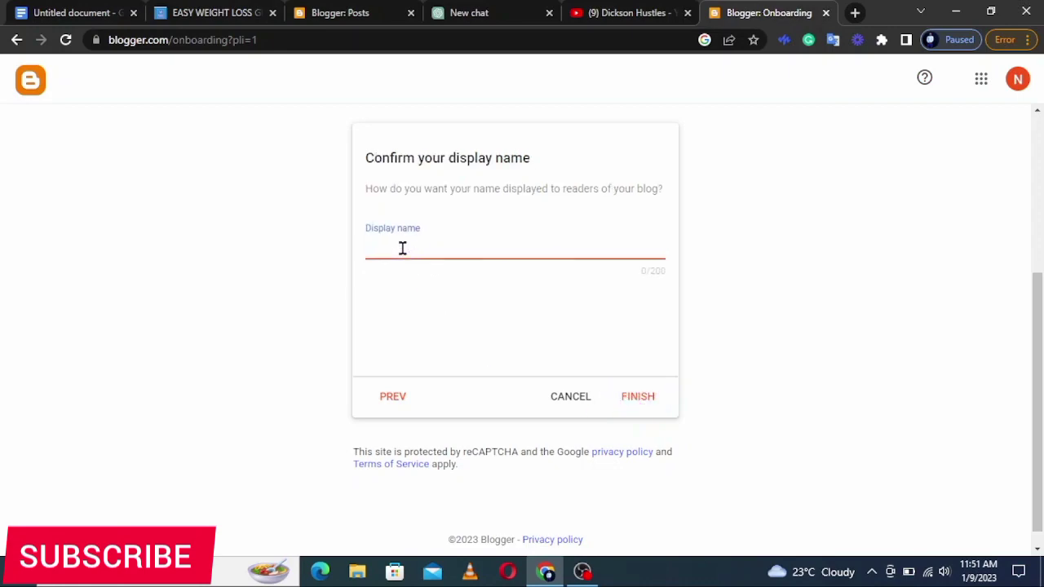
Set the display name to WEIGHT MANAGEMENT TIPS and finish creating the blog
type("WEIGHT MANAGEMENT TIPS")
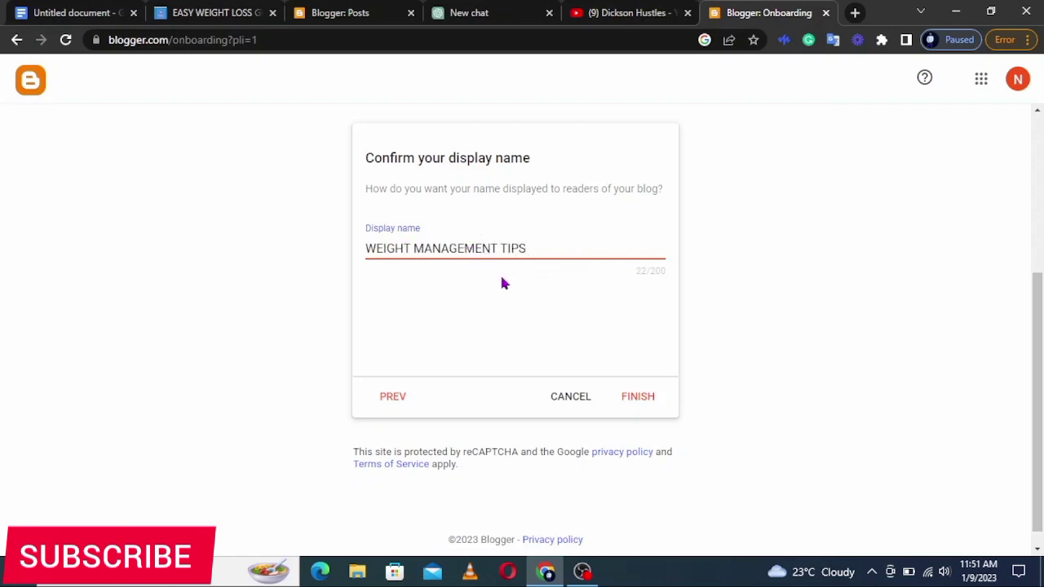
left_click(638, 398)
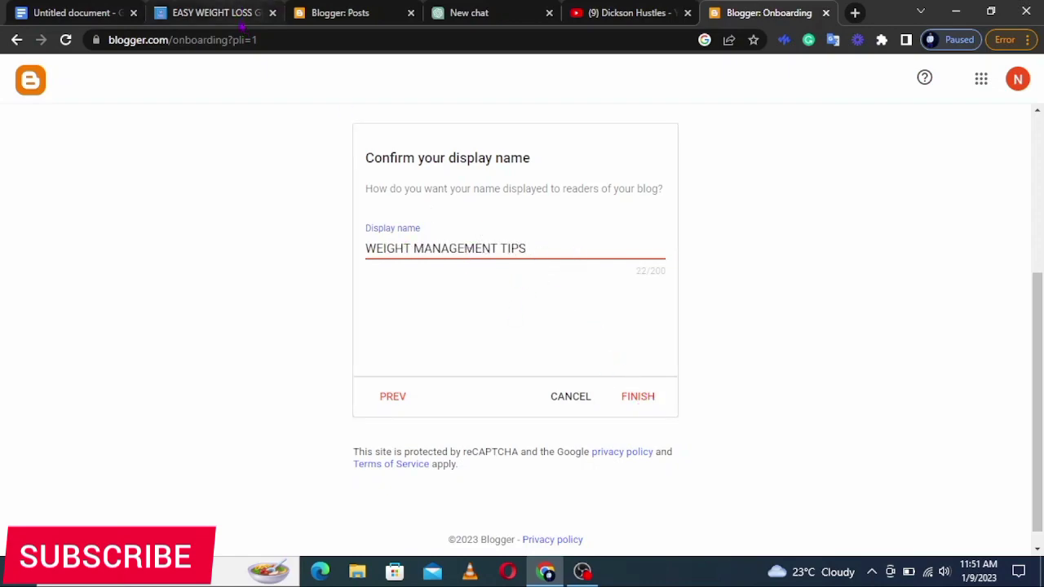
left_click(219, 13)
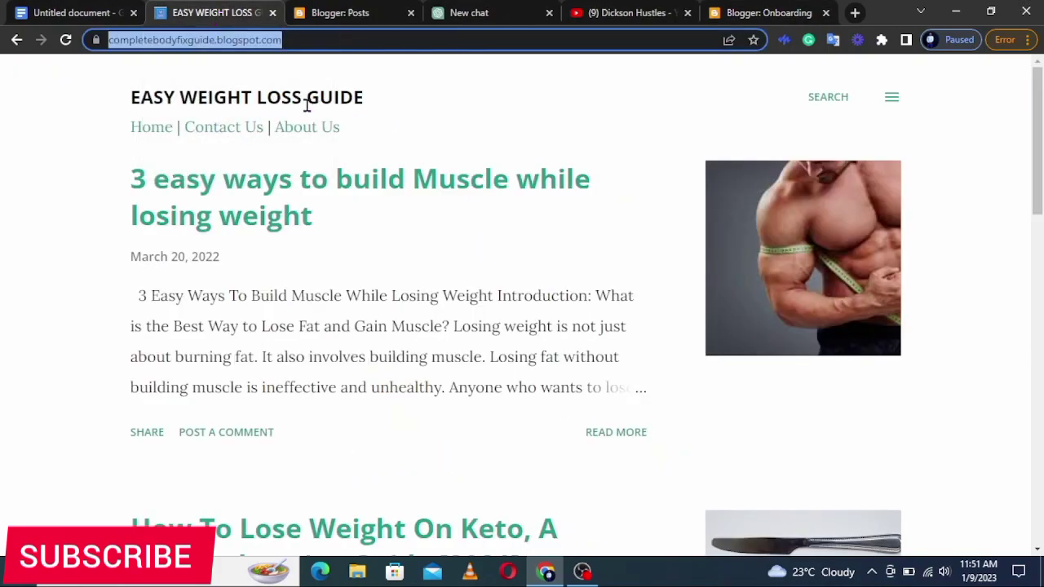
left_click(753, 14)
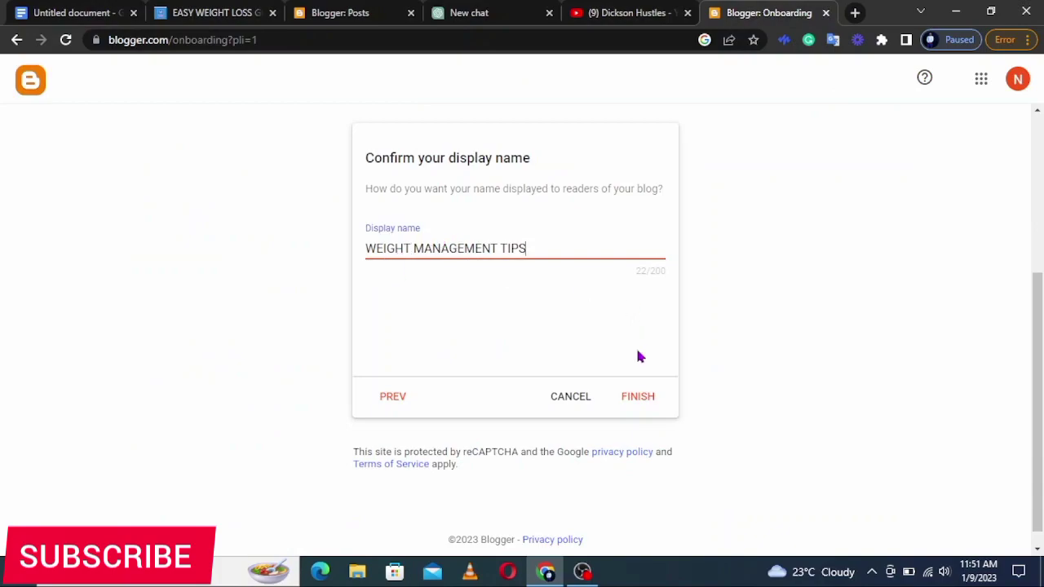
left_click(642, 399)
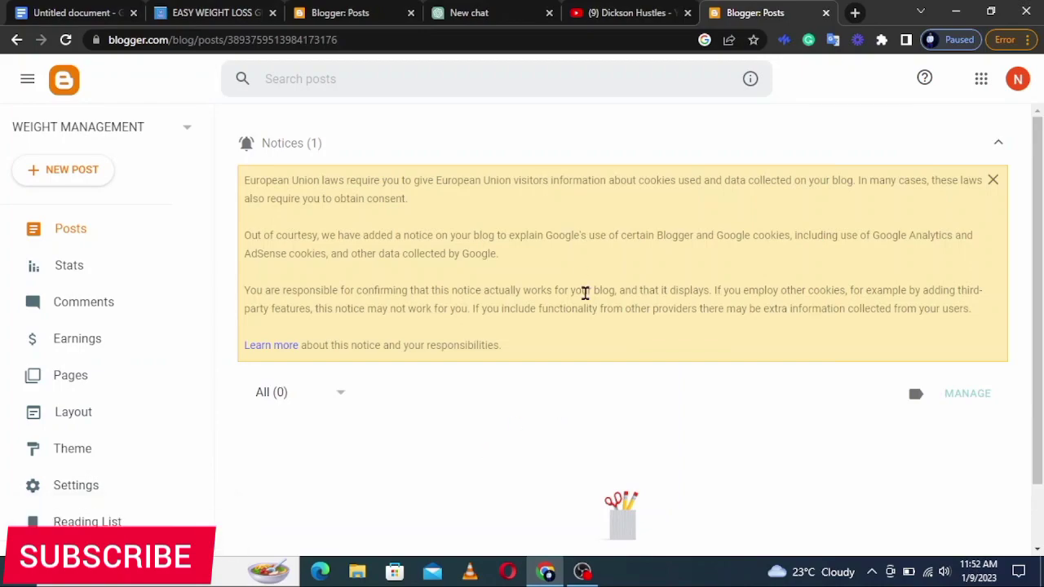
View the newly created blog's live page and compare its appearance with the example weight loss blog
scroll(191, 396, "down", 2)
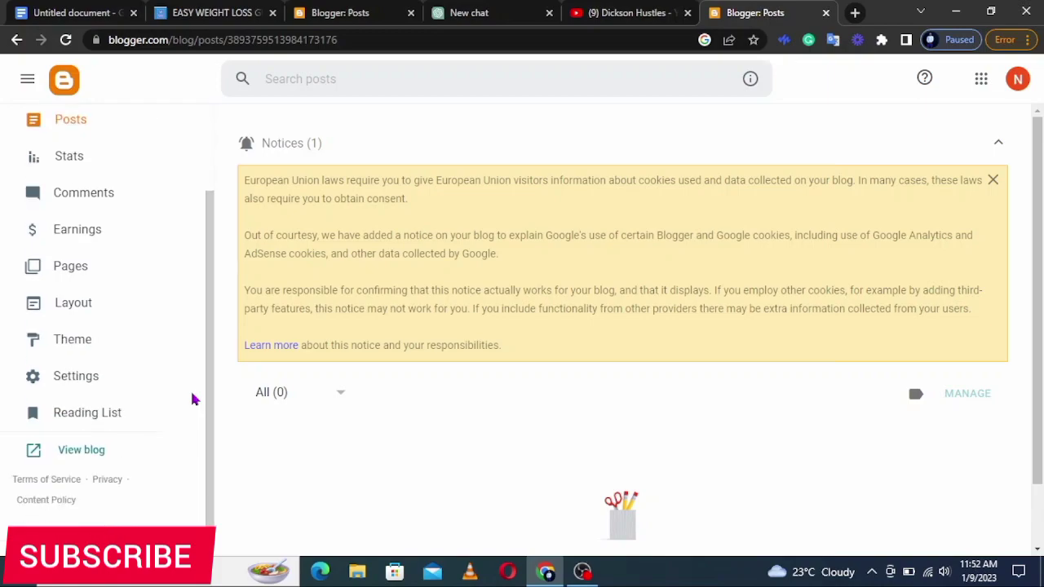
left_click(86, 453)
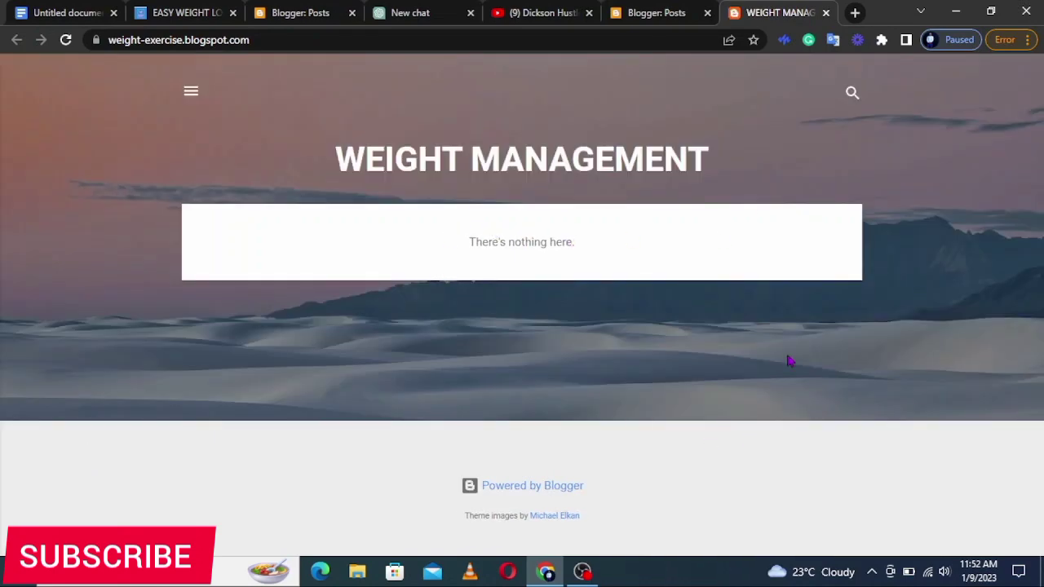
left_click(178, 12)
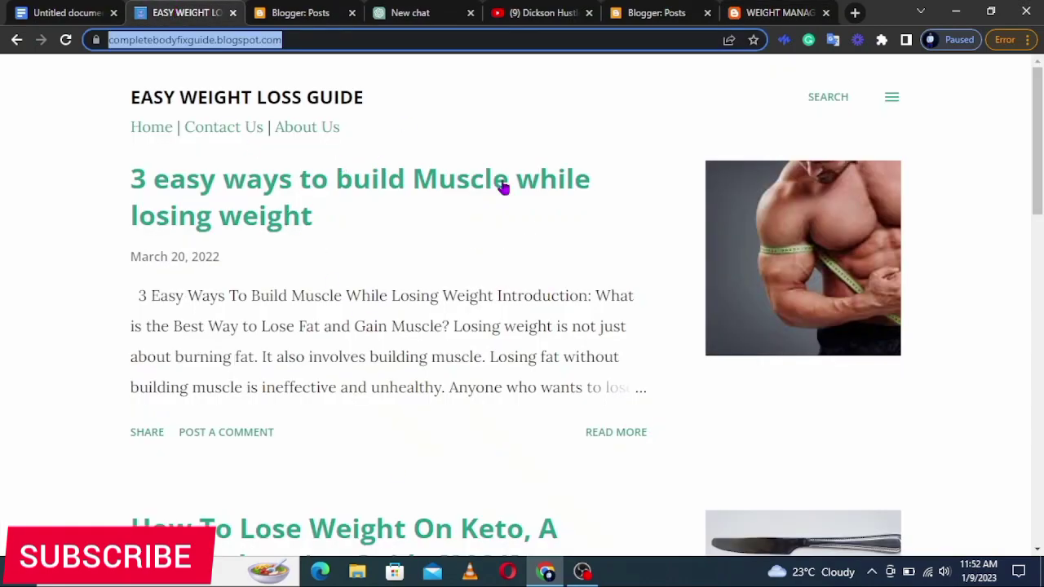
left_click(780, 13)
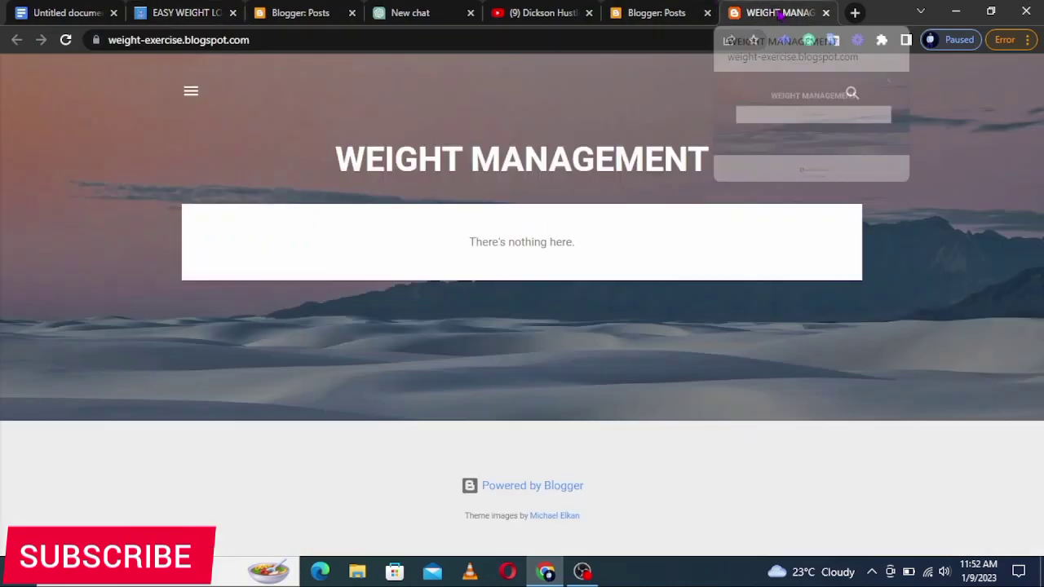
Apply the Notable Light theme to the WEIGHT MANAGEMENT blog and reload its live page
left_click(664, 14)
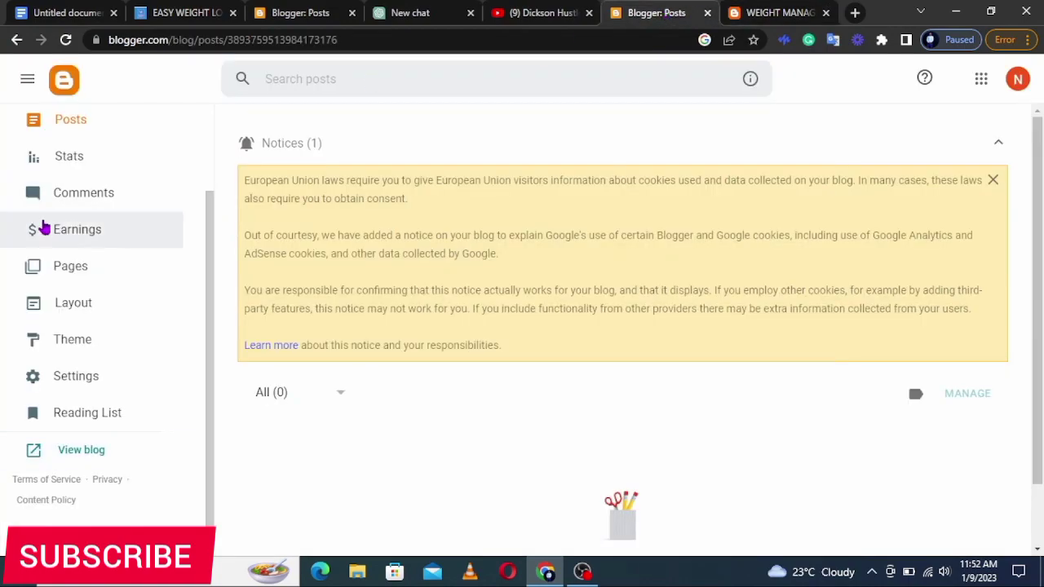
left_click(64, 341)
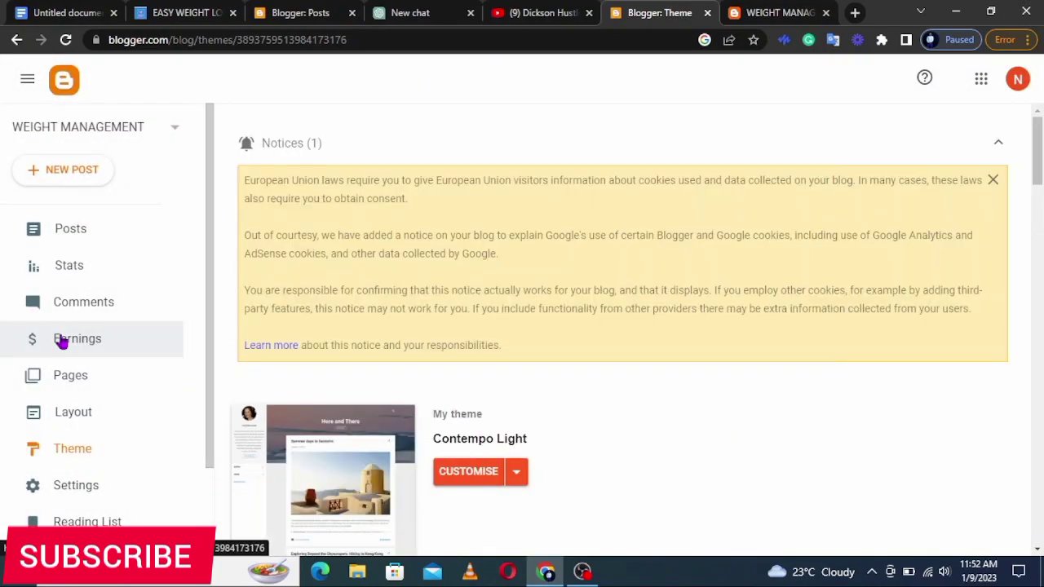
scroll(624, 424, "down", 4)
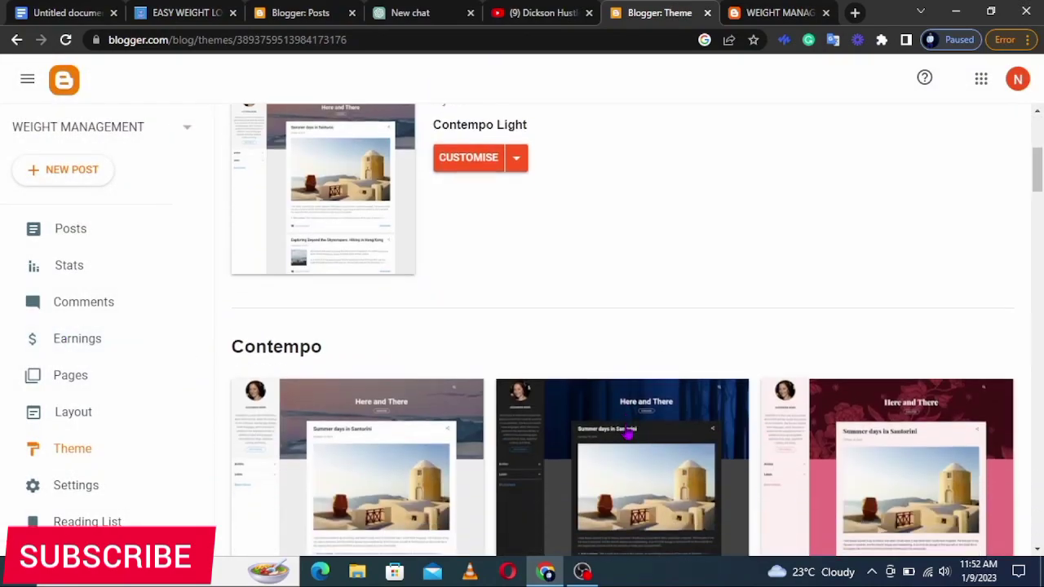
scroll(627, 434, "down", 8)
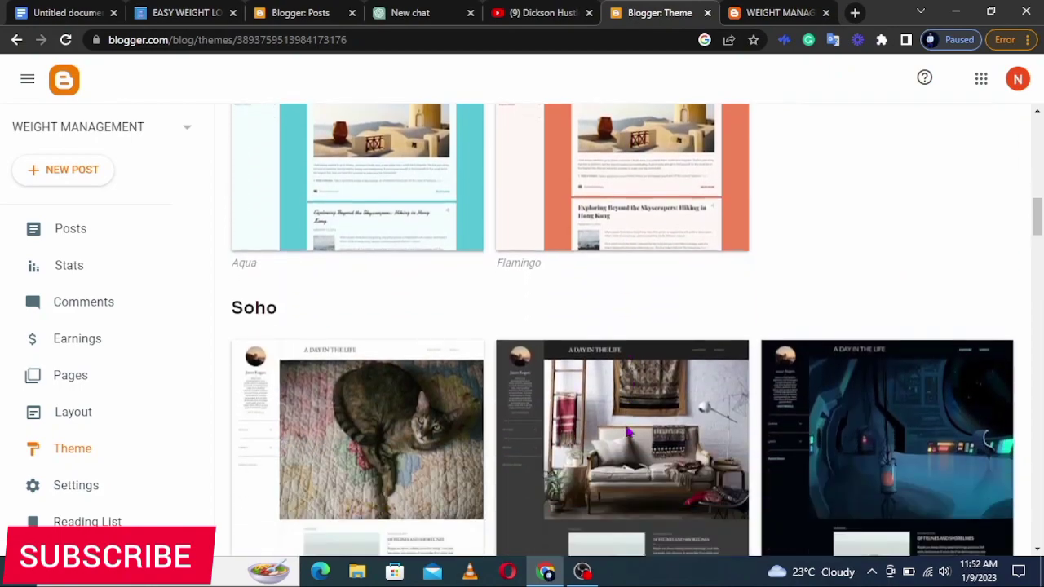
scroll(628, 434, "down", 15)
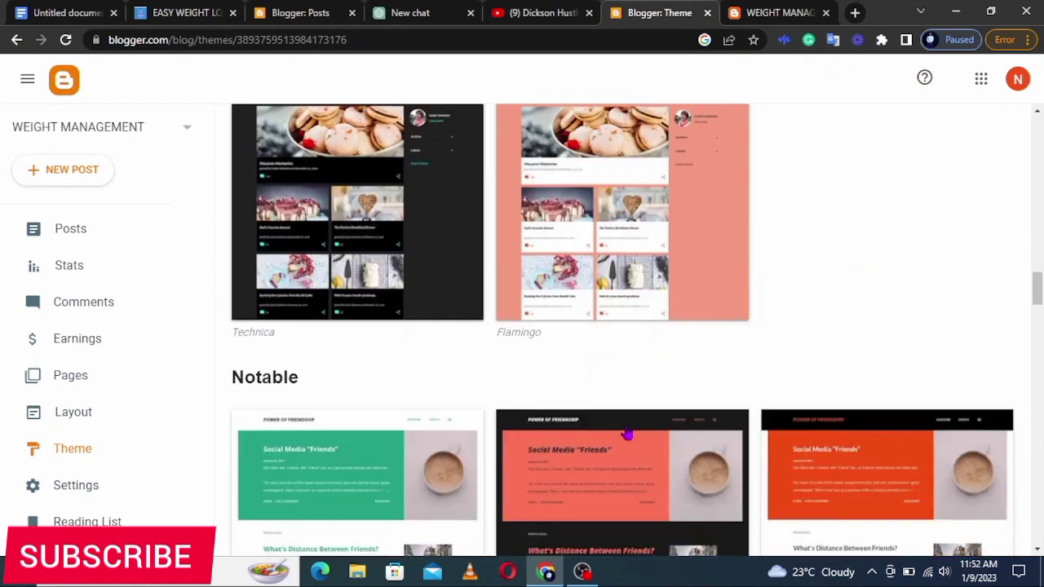
scroll(626, 433, "down", 4)
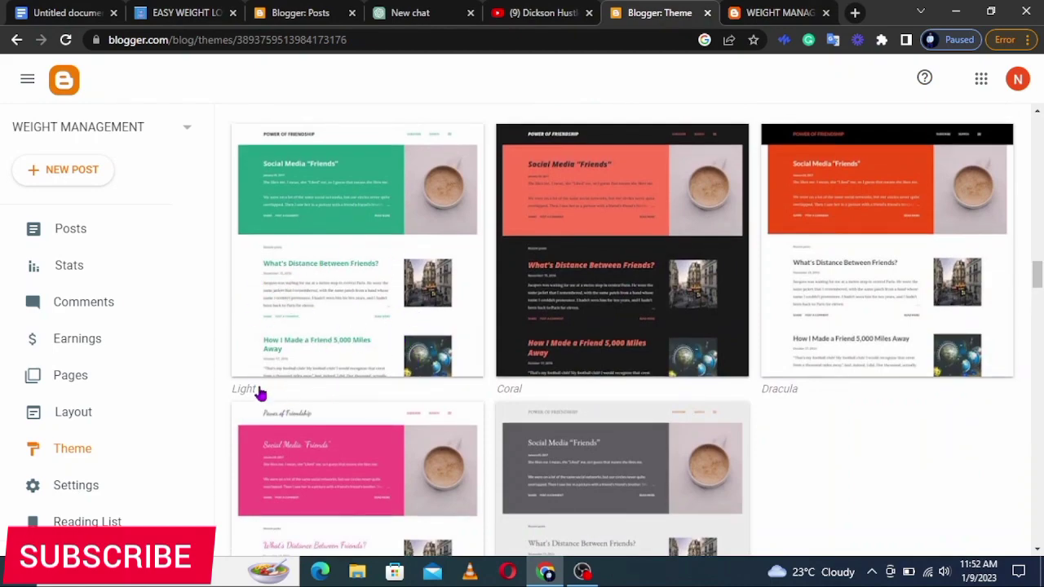
left_click(327, 253)
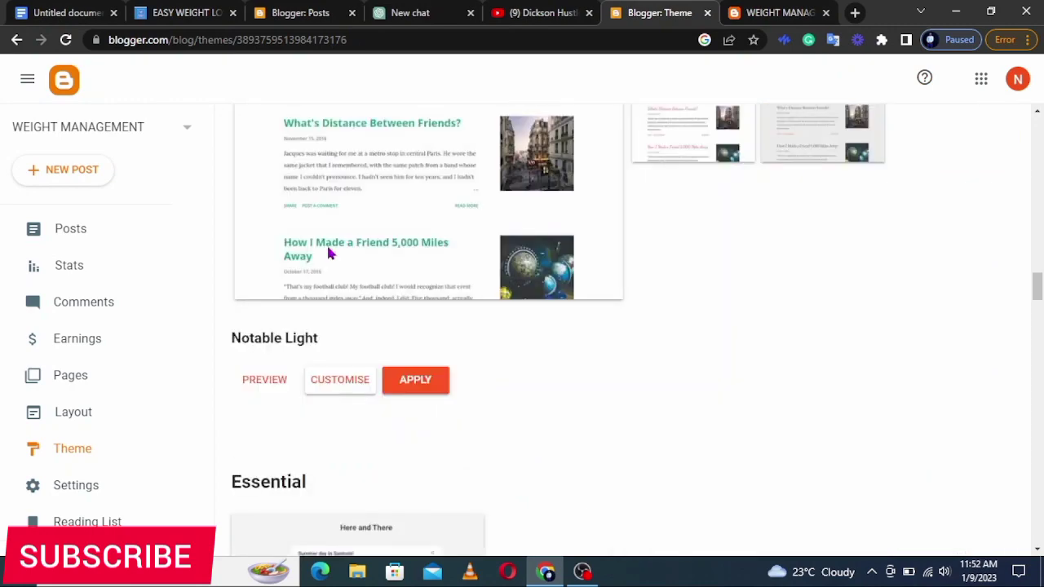
left_click(421, 385)
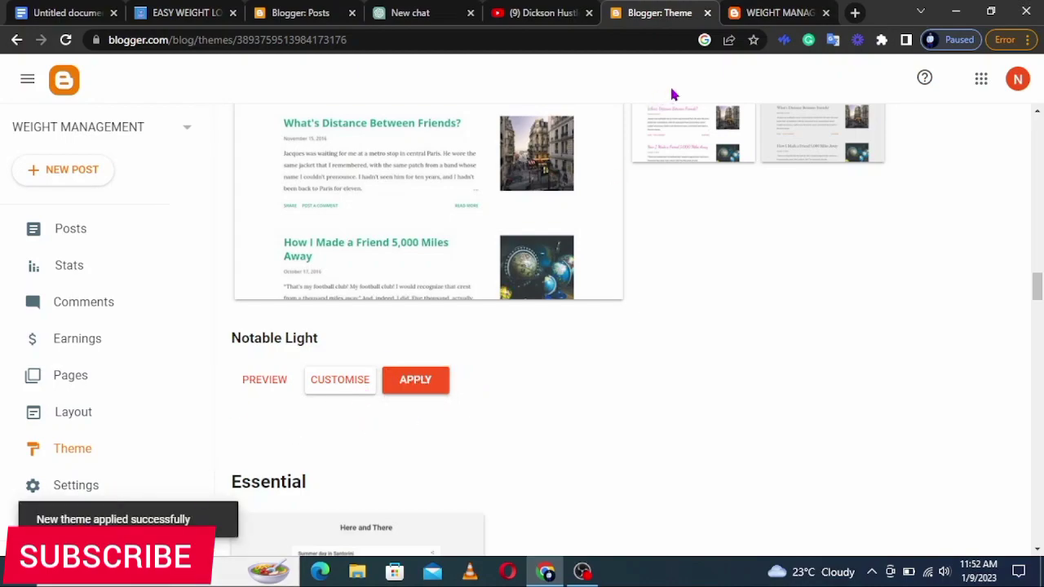
left_click(769, 10)
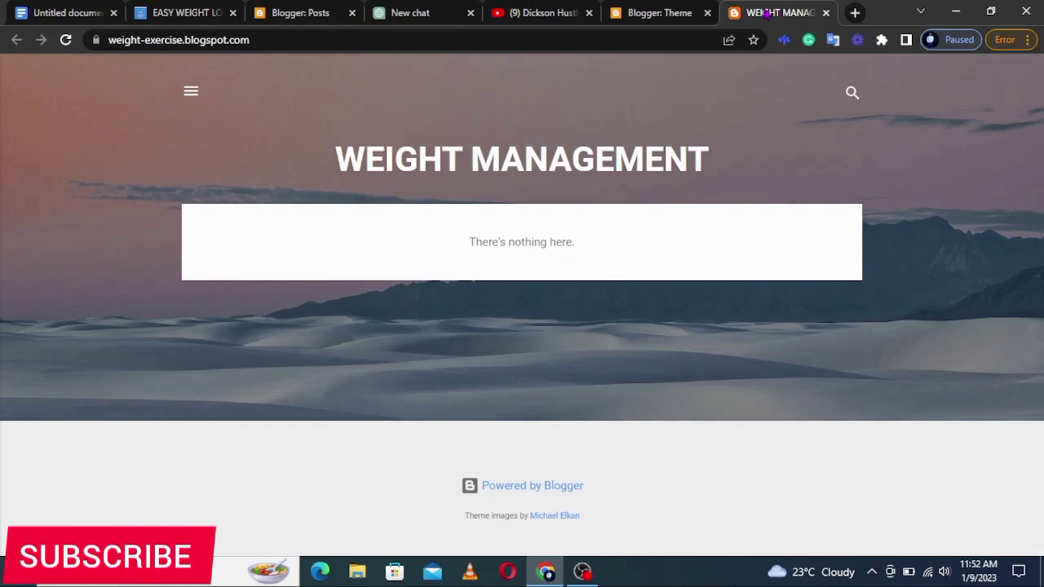
left_click(66, 39)
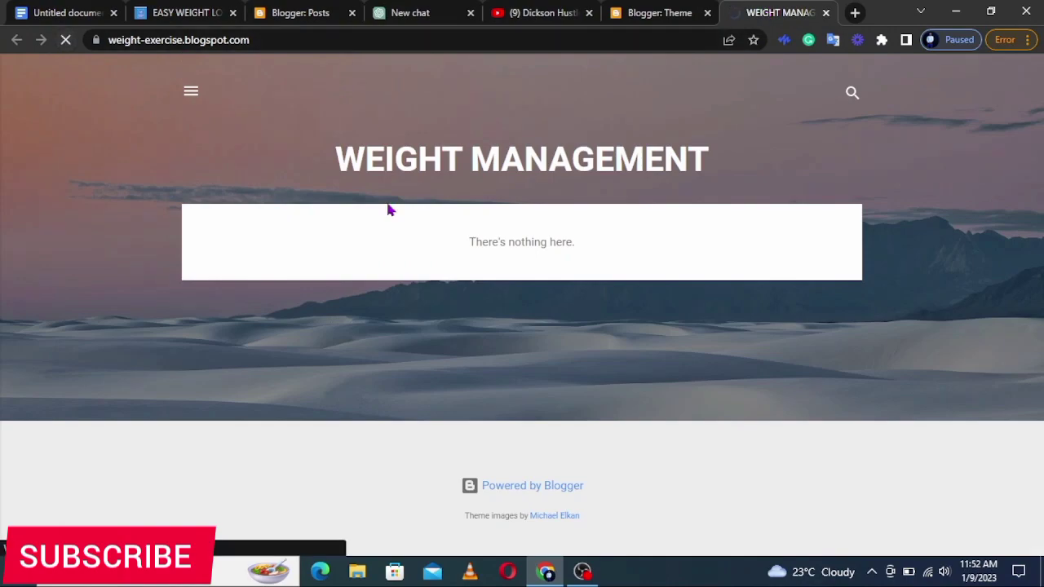
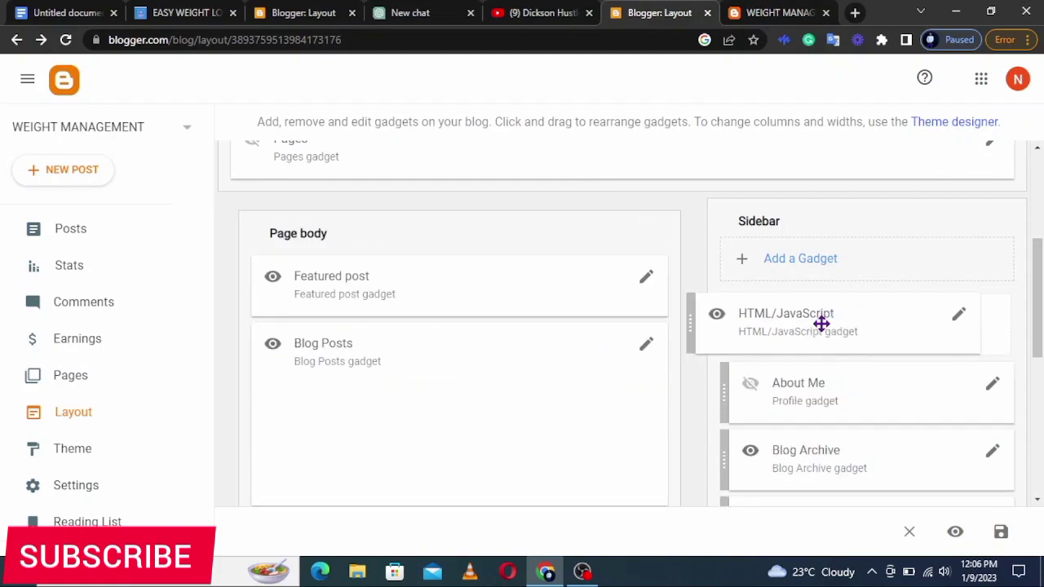
Move the HTML/JavaScript gadget from the Sidebar to the Header section, below the page header gadget, and save the layout
scroll(495, 283, "up", 3)
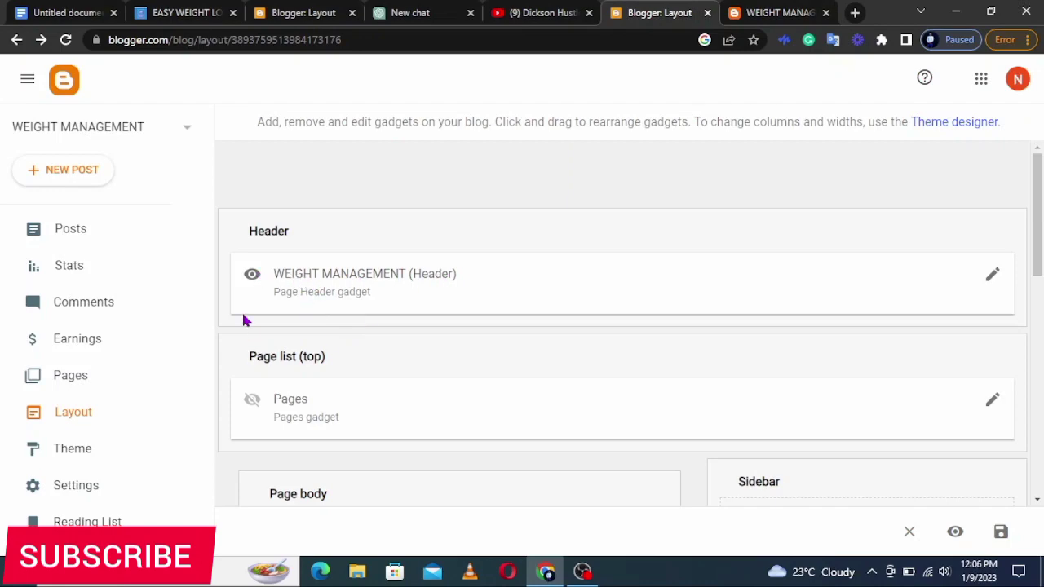
scroll(659, 419, "down", 1)
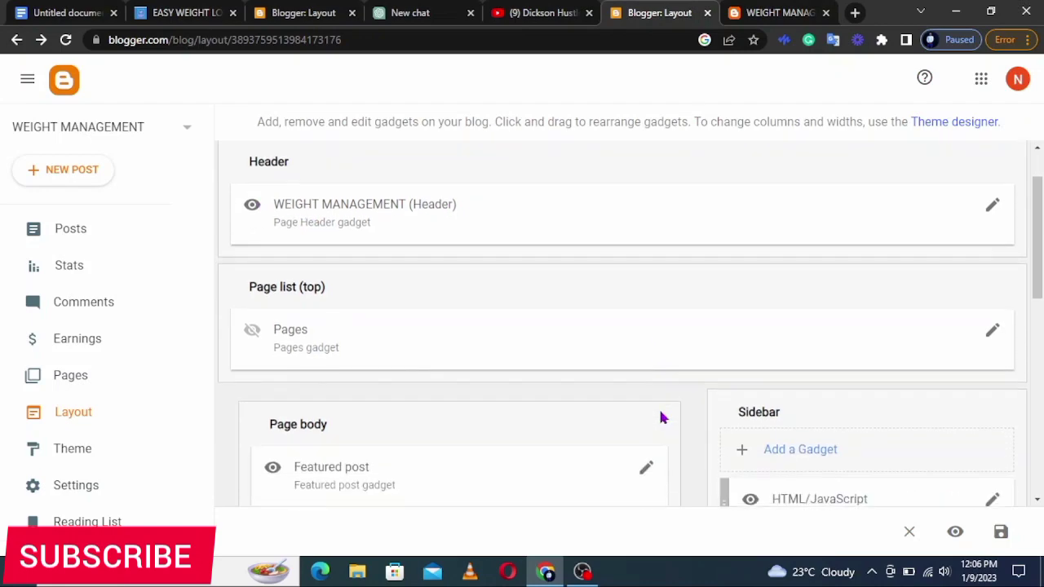
left_click_drag(802, 498, 313, 267)
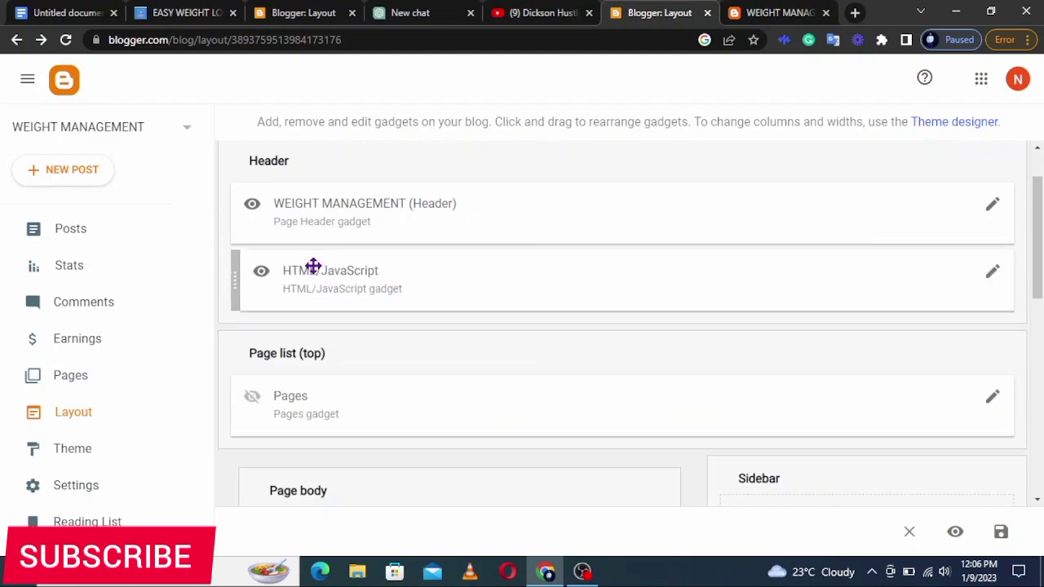
left_click(1001, 532)
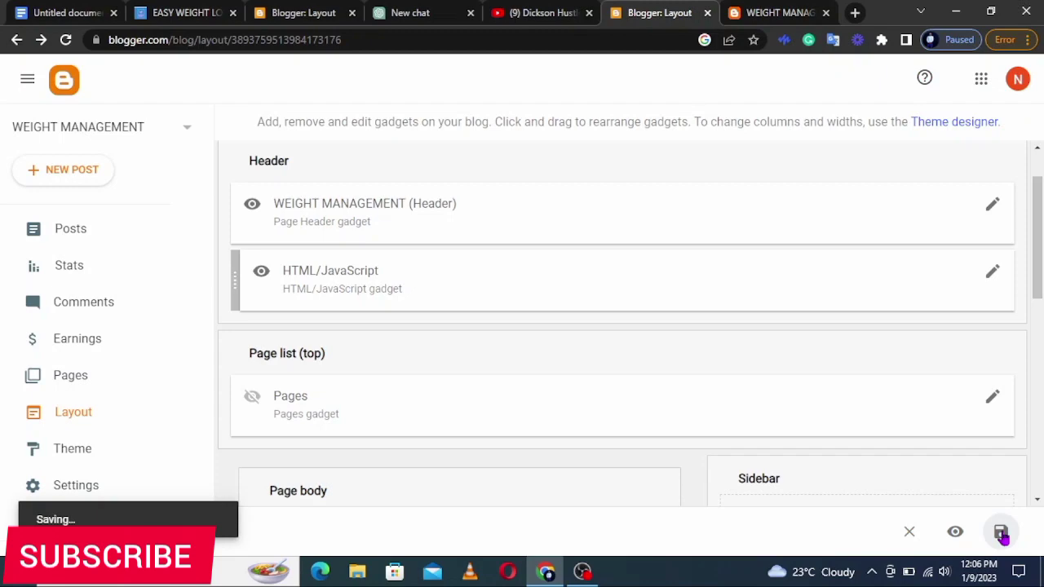
Reload the live weight management blog to check the navigation links under its title
left_click(773, 13)
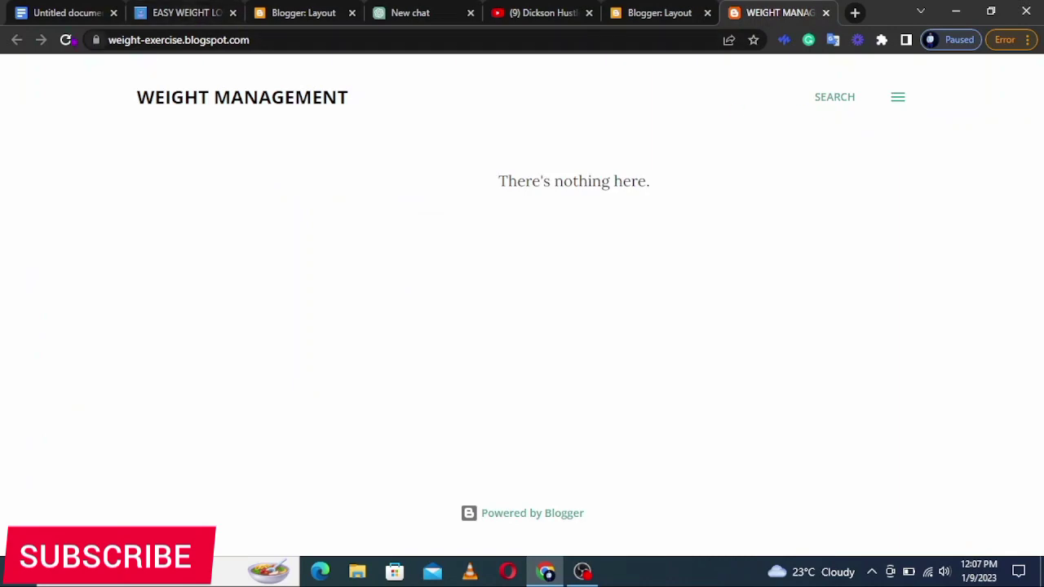
left_click(66, 40)
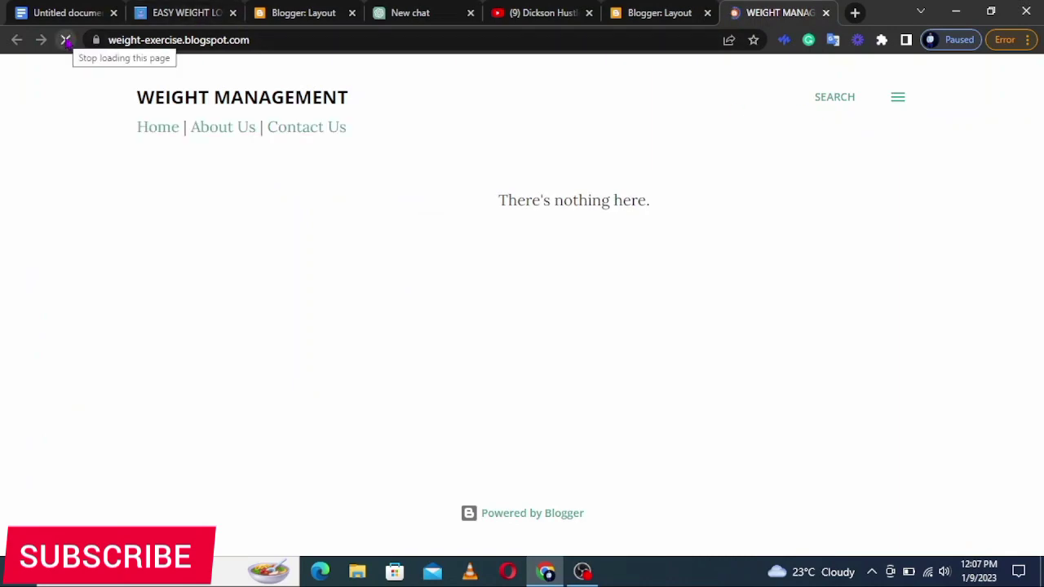
left_click(152, 137)
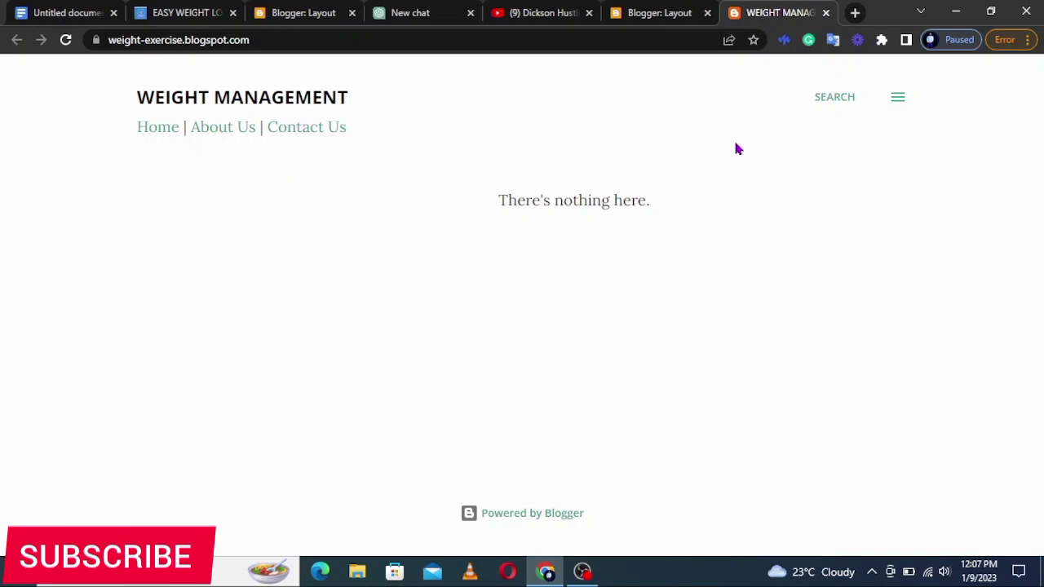
Search Google for "chat gpt" in a new browser tab and open OpenAI's ChatGPT article from the results
left_click(402, 13)
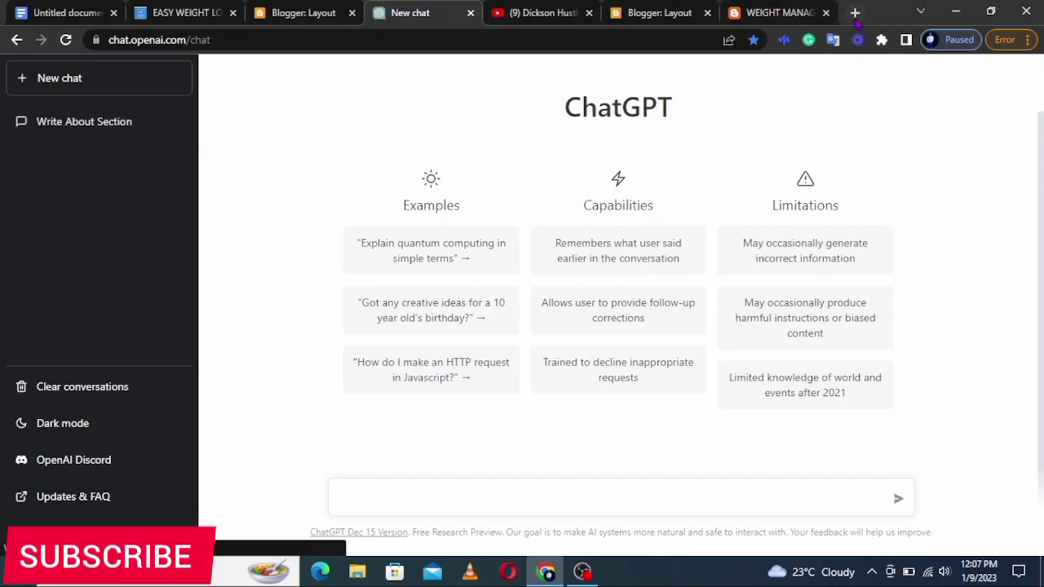
left_click(854, 13)
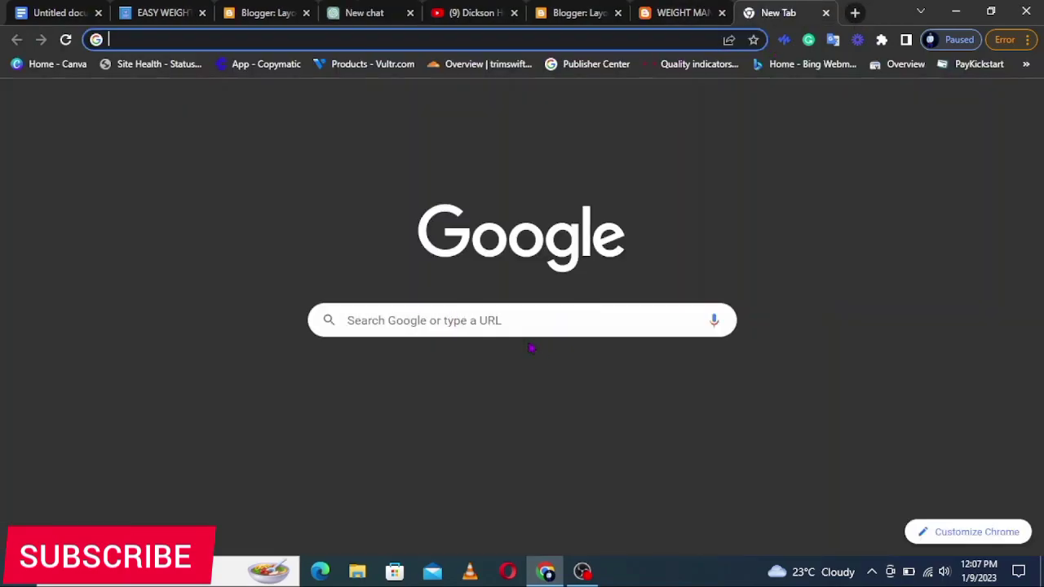
left_click(467, 324)
type("chap")
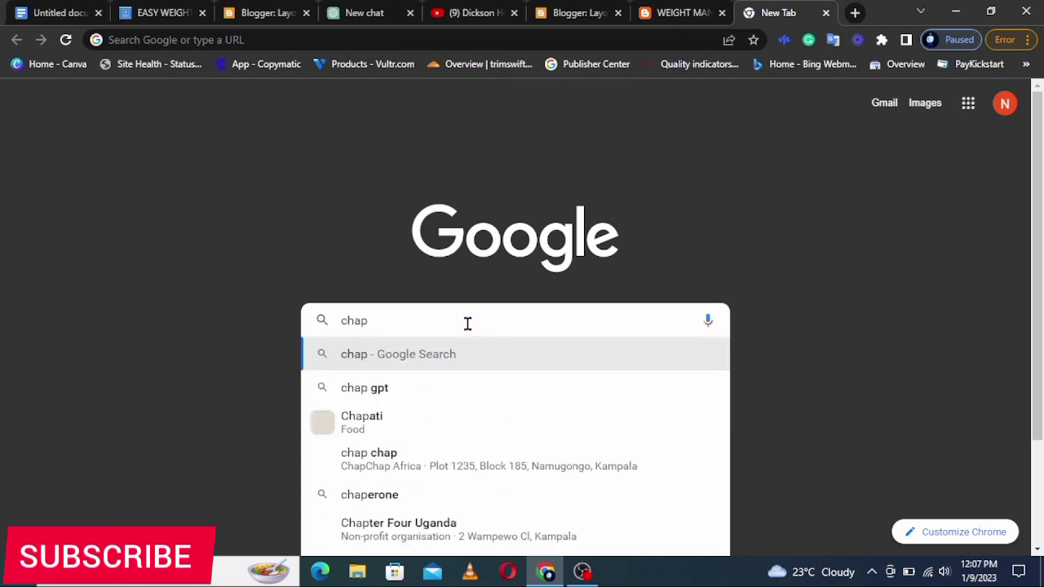
key("BackSpace")
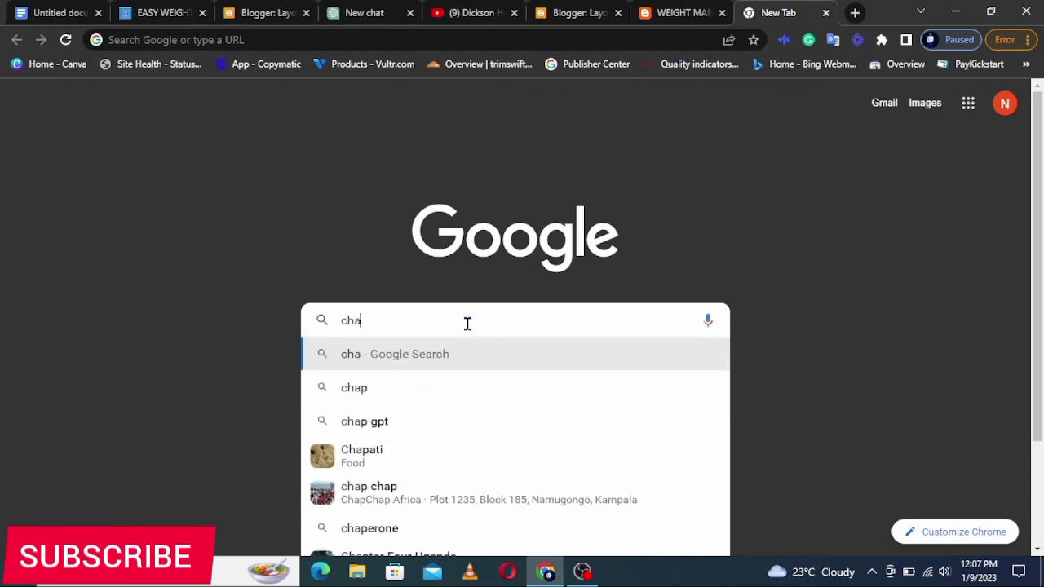
type("t gpt")
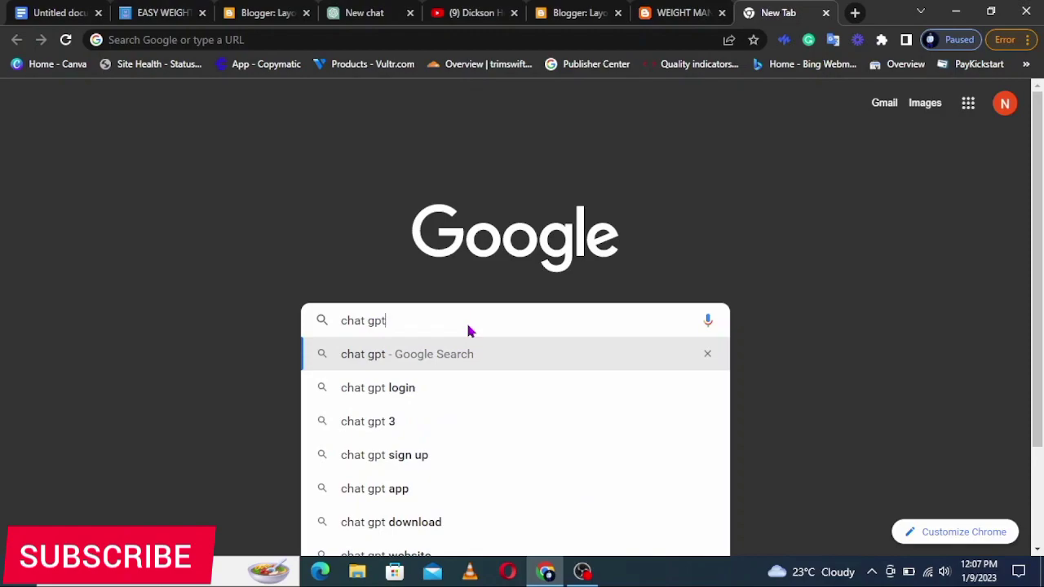
key("Return")
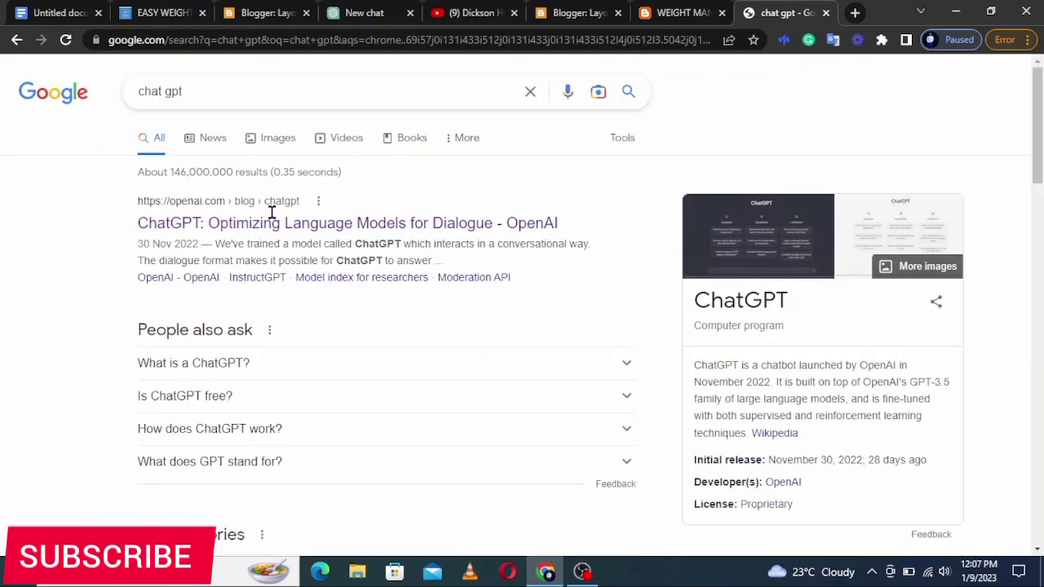
left_click(186, 225)
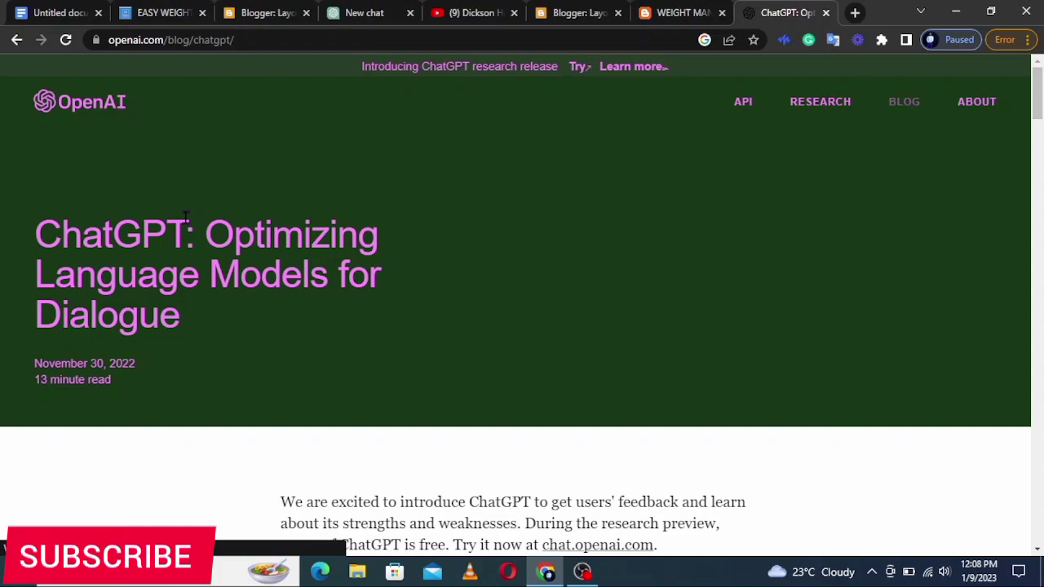
scroll(478, 356, "down", 5)
scroll(477, 355, "up", 3)
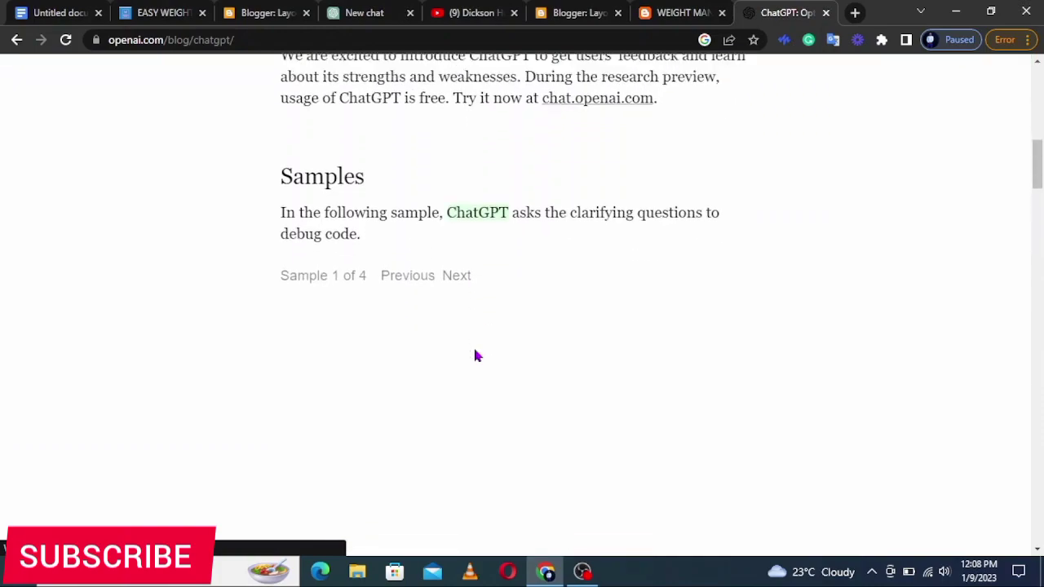
Load chat.openai.com/chat in the tab showing OpenAI's ChatGPT article and close that duplicate tab
scroll(477, 355, "up", 6)
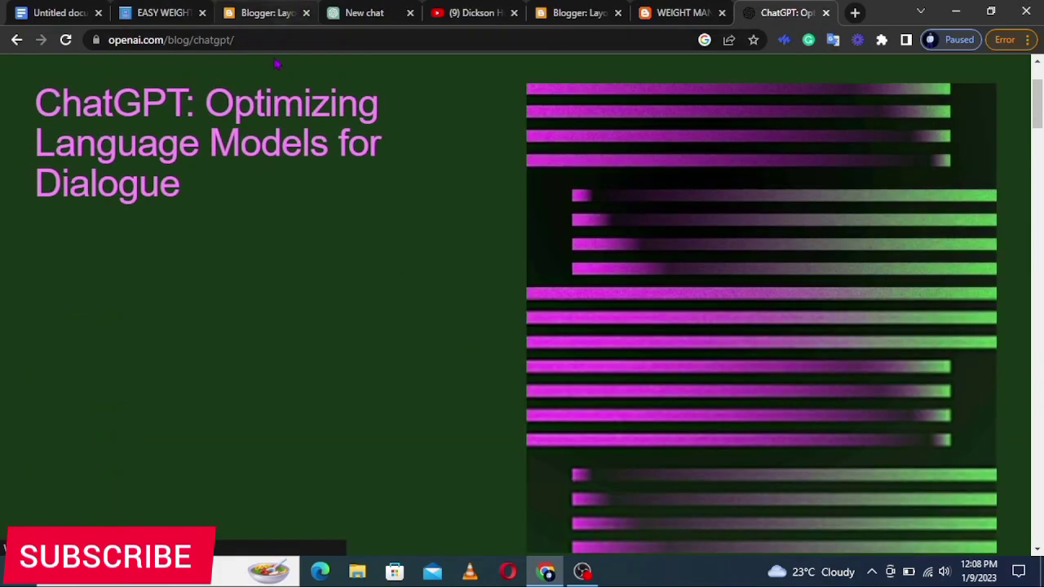
scroll(361, 272, "up", 2)
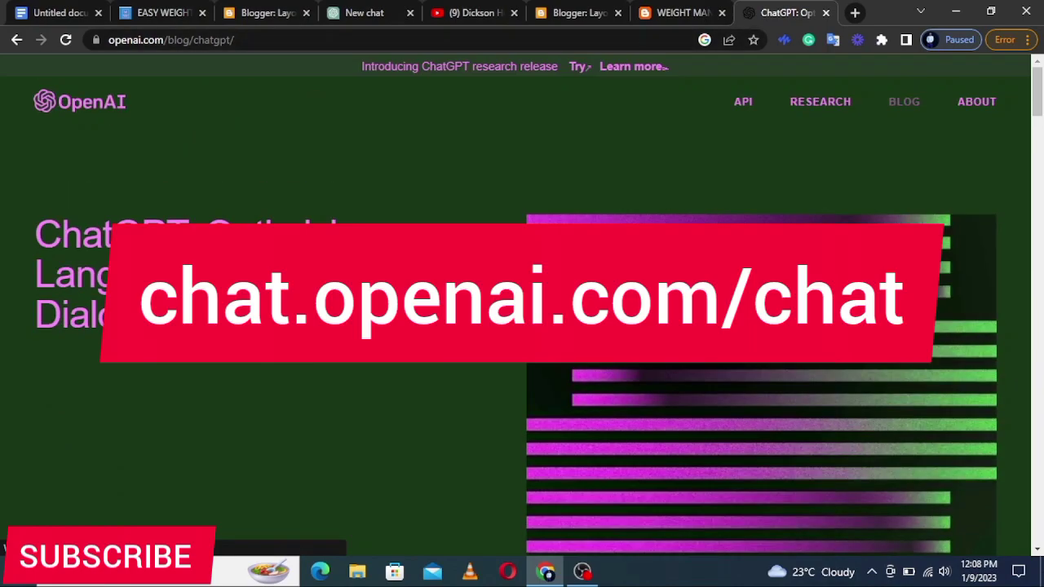
scroll(361, 272, "down", 10)
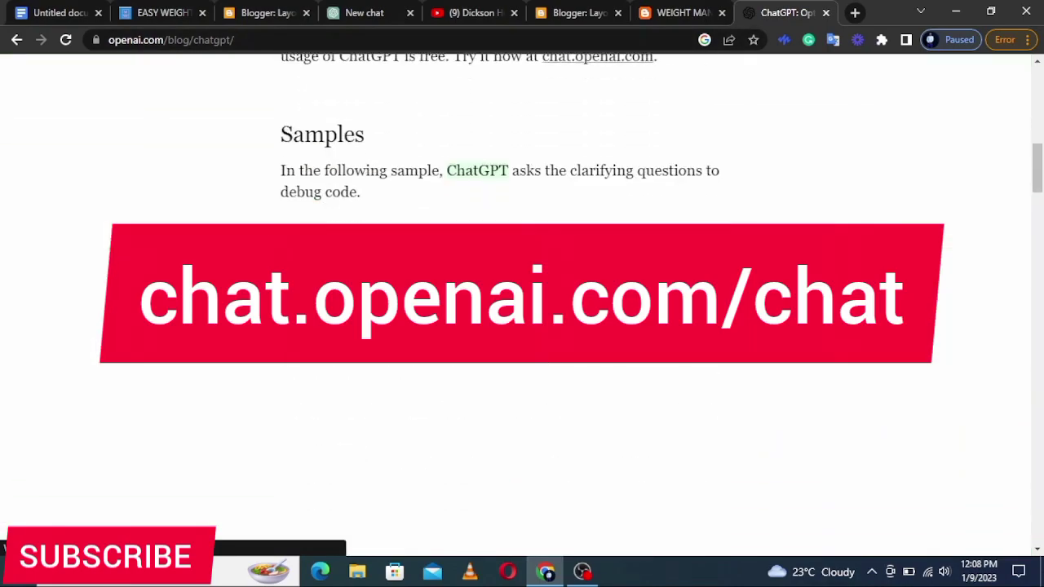
scroll(362, 272, "up", 10)
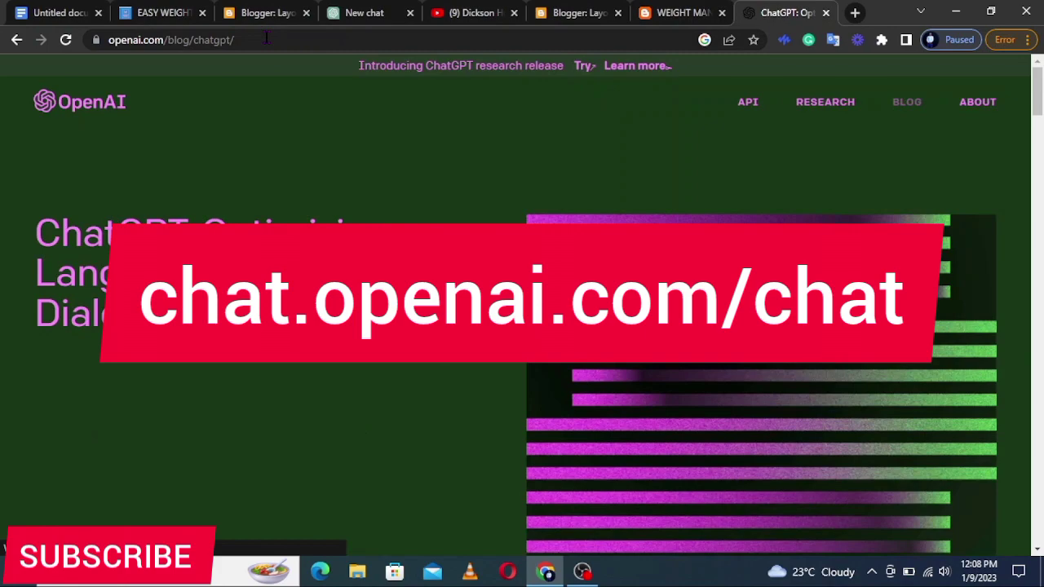
left_click(266, 38)
type("ch")
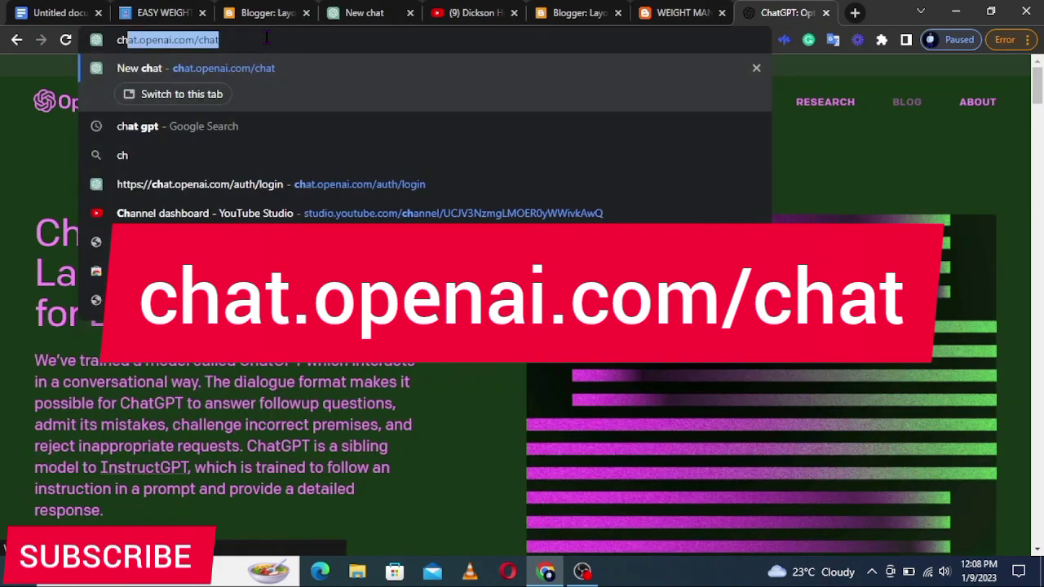
type("at.")
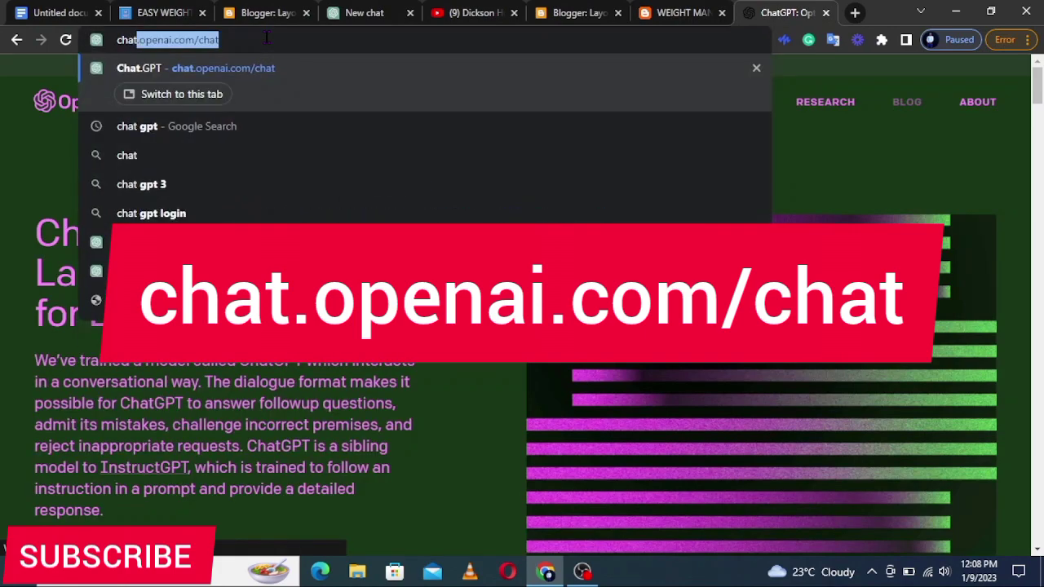
type("open")
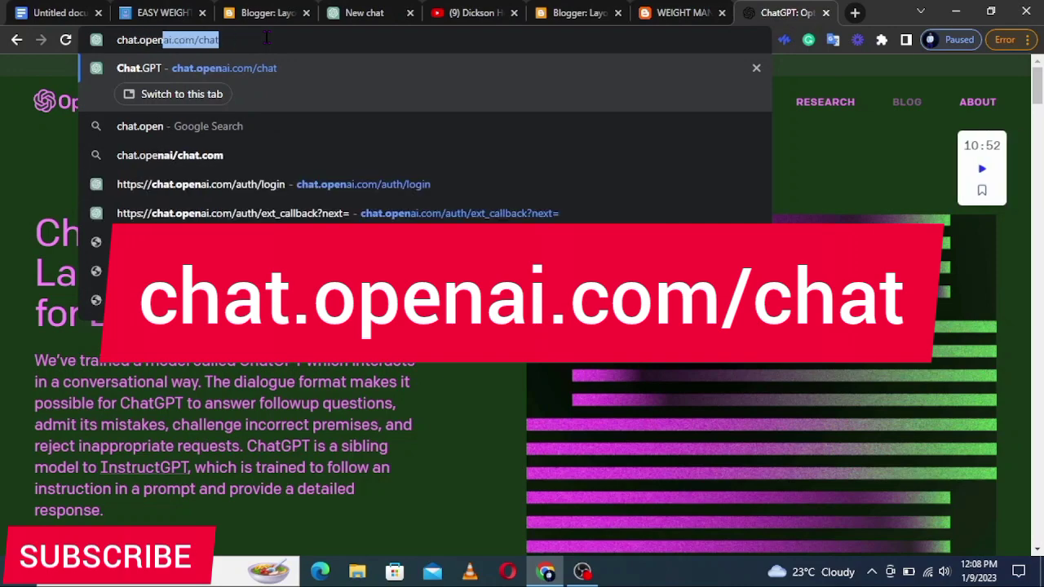
type("ai")
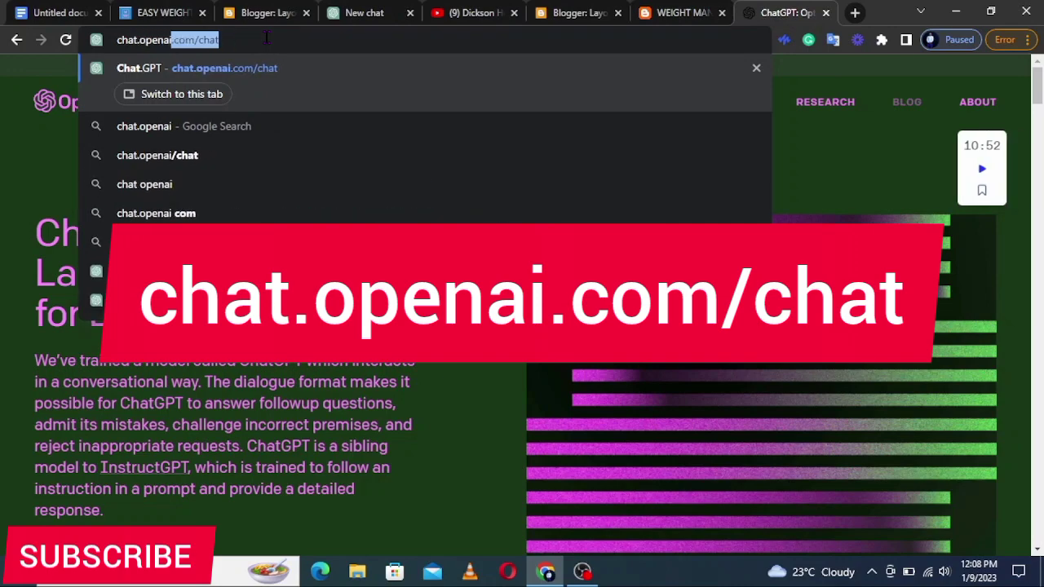
type(".com/")
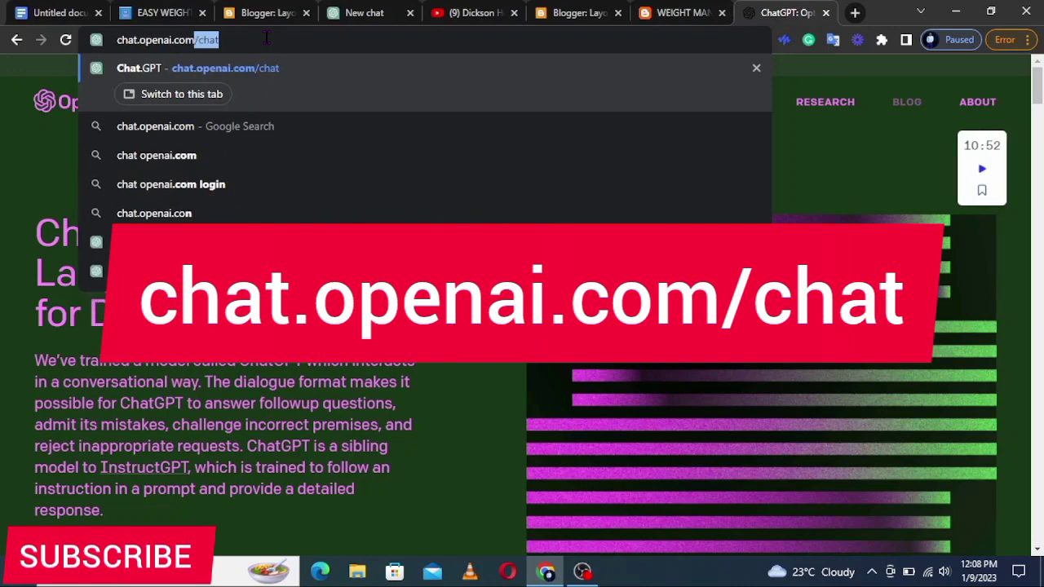
type("chat")
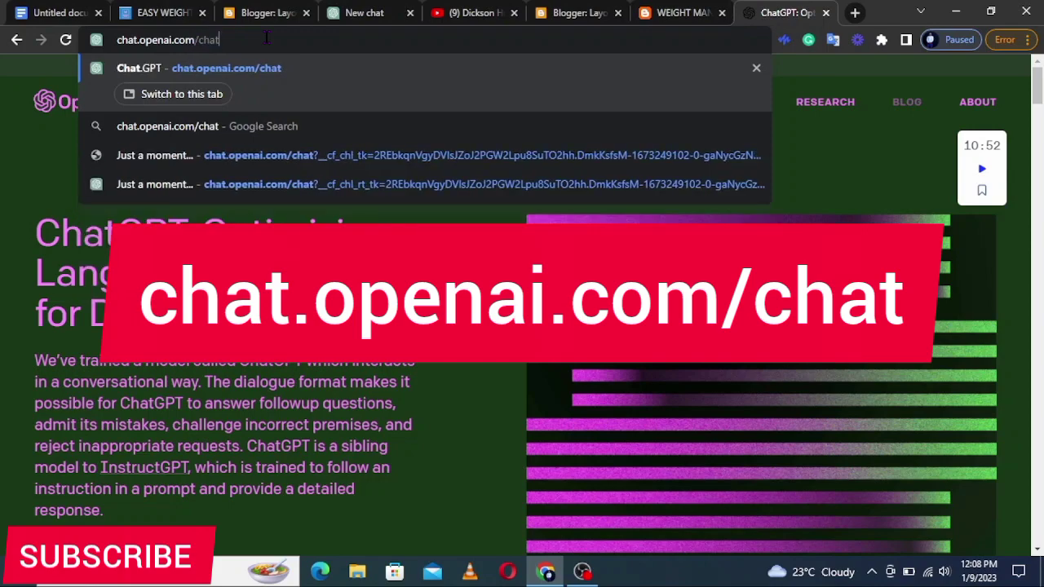
key("Return")
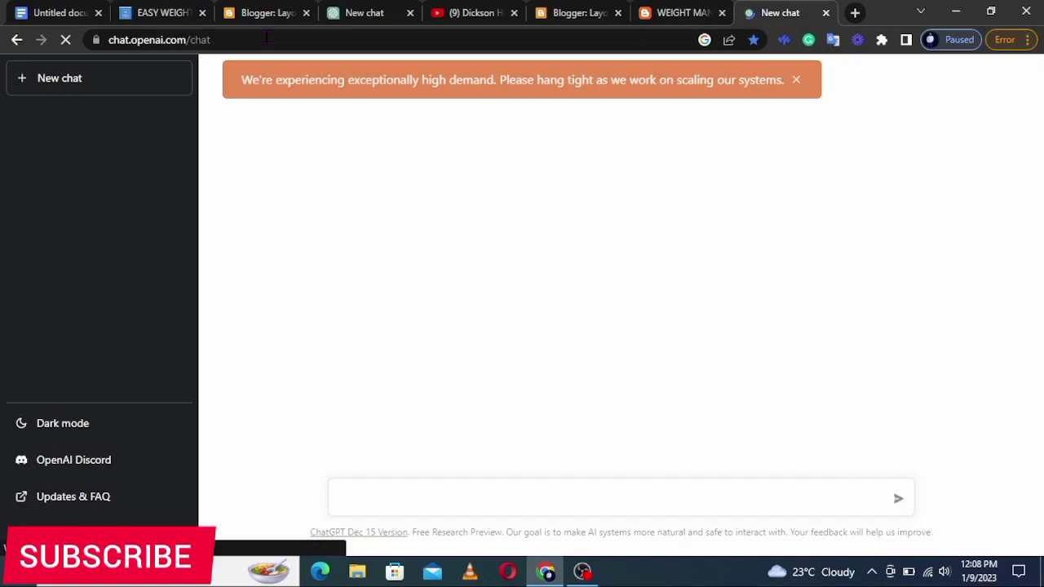
left_click(826, 12)
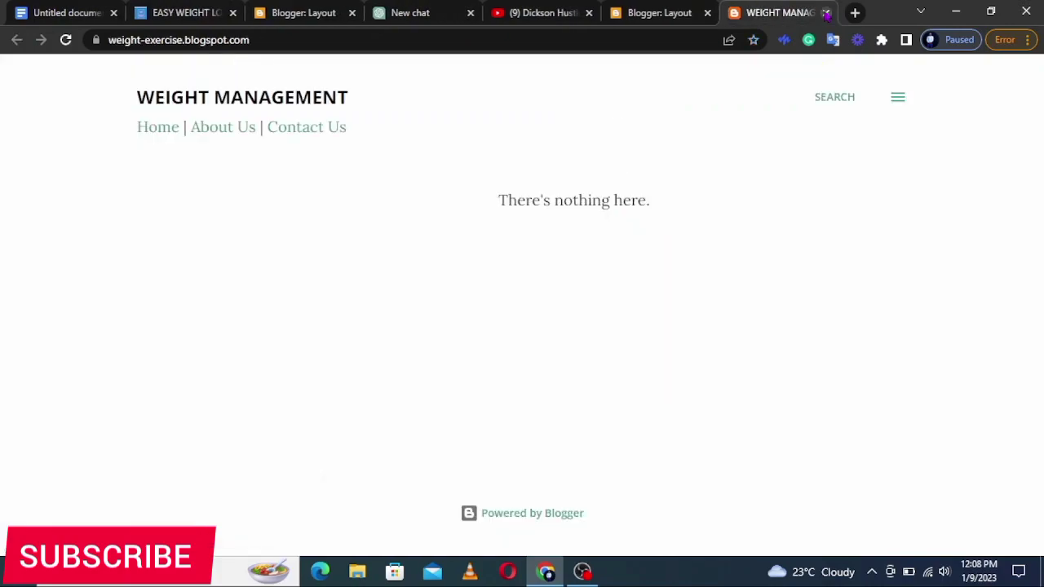
Look over the open ChatGPT chat, the Blogger layout and the live WEIGHT MANAGEMENT blog
left_click(396, 12)
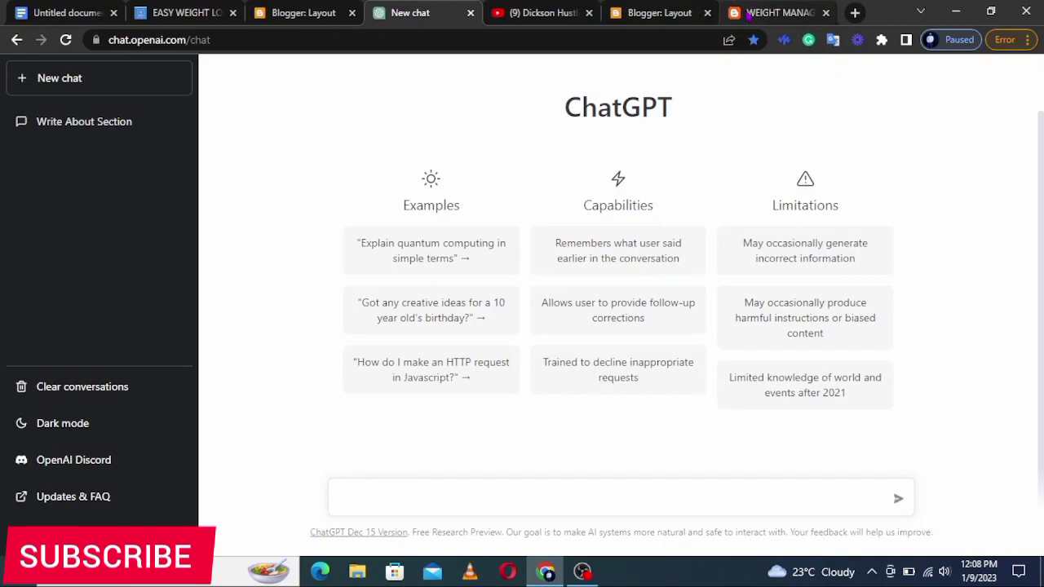
left_click(658, 13)
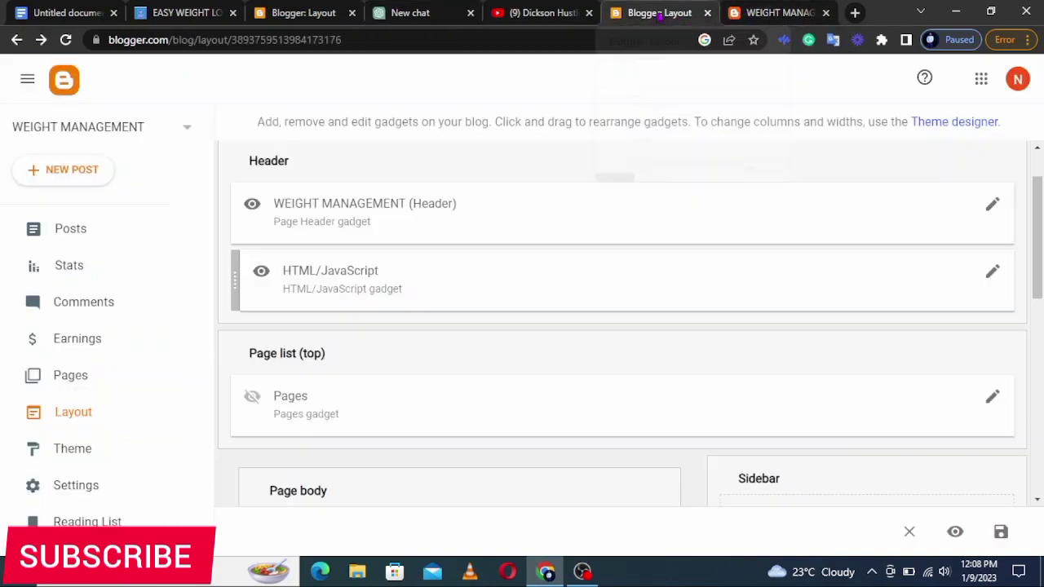
left_click(787, 12)
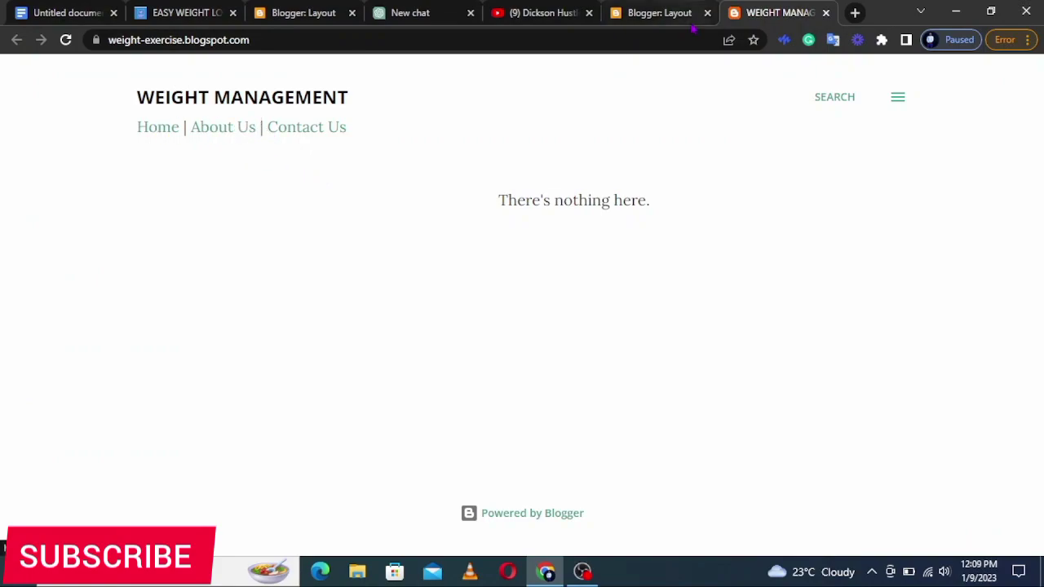
Ask ChatGPT to write an about us section for a blog website called "Weight Management" which is all about weight loss tips
left_click(405, 16)
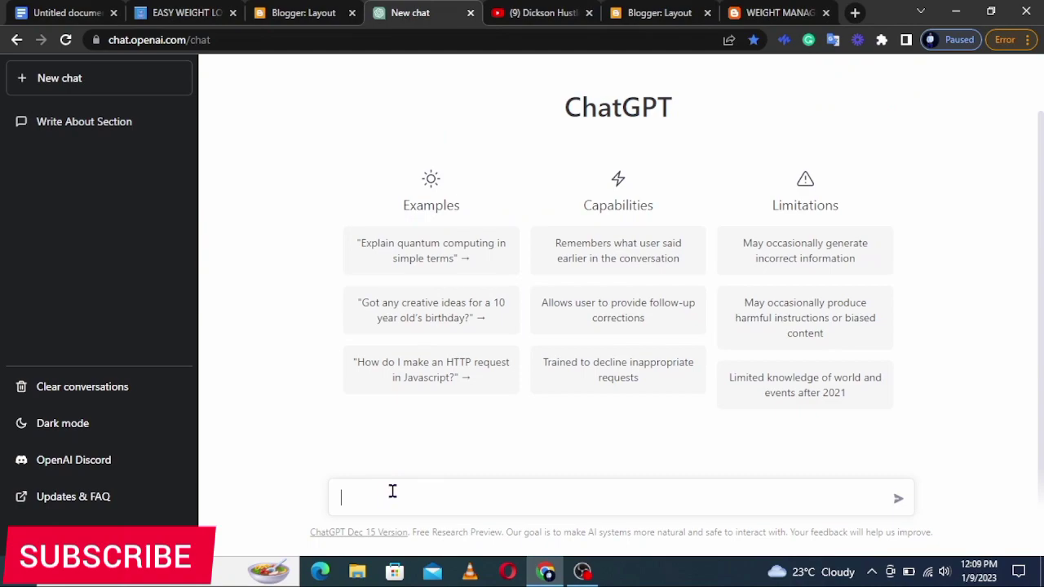
type("Write for me an about us section for a blog website called \"")
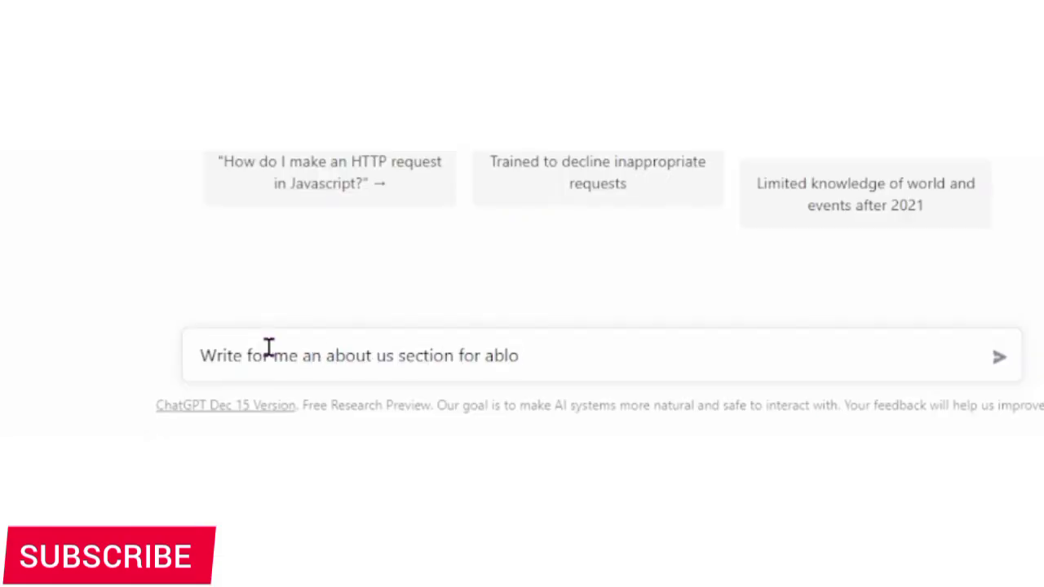
type("Weight Management\"")
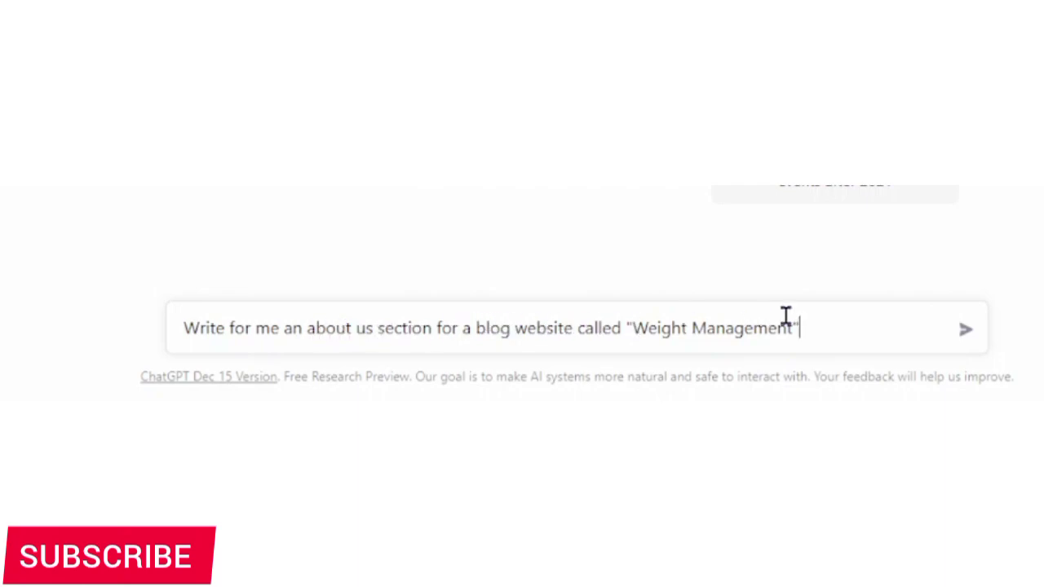
type("which")
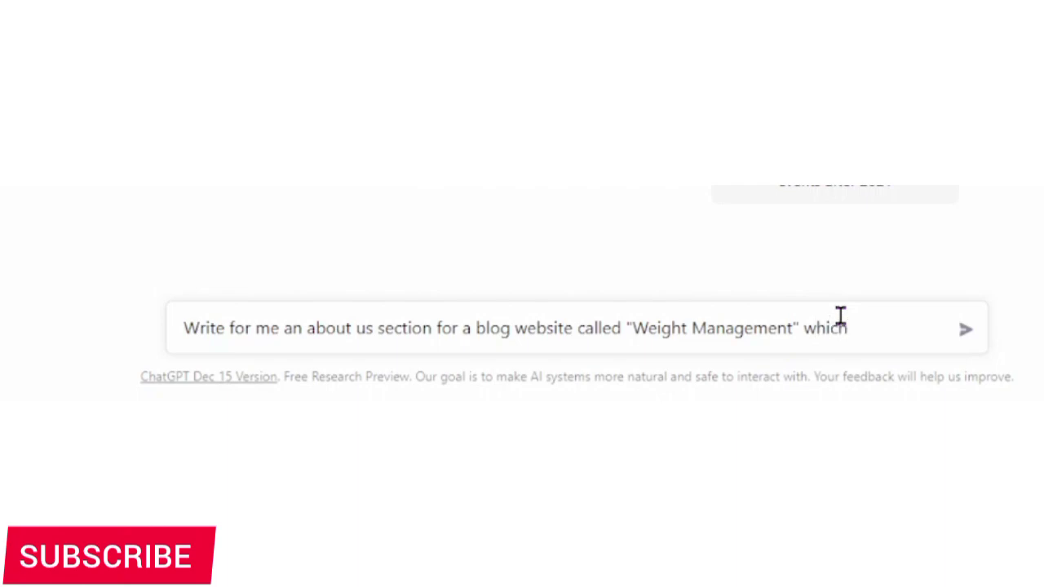
type(" is alla baout ")
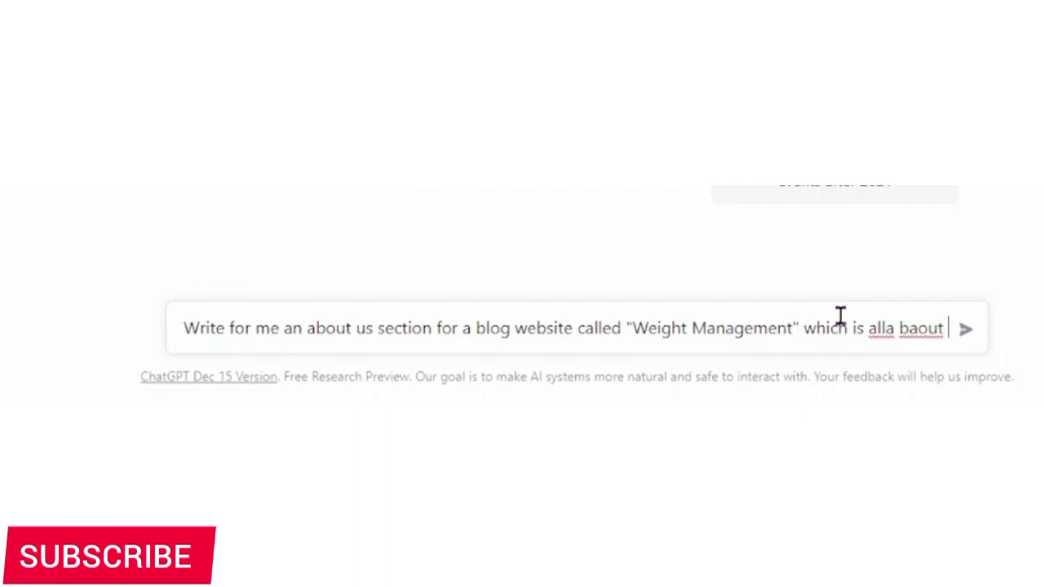
type("weight loss ")
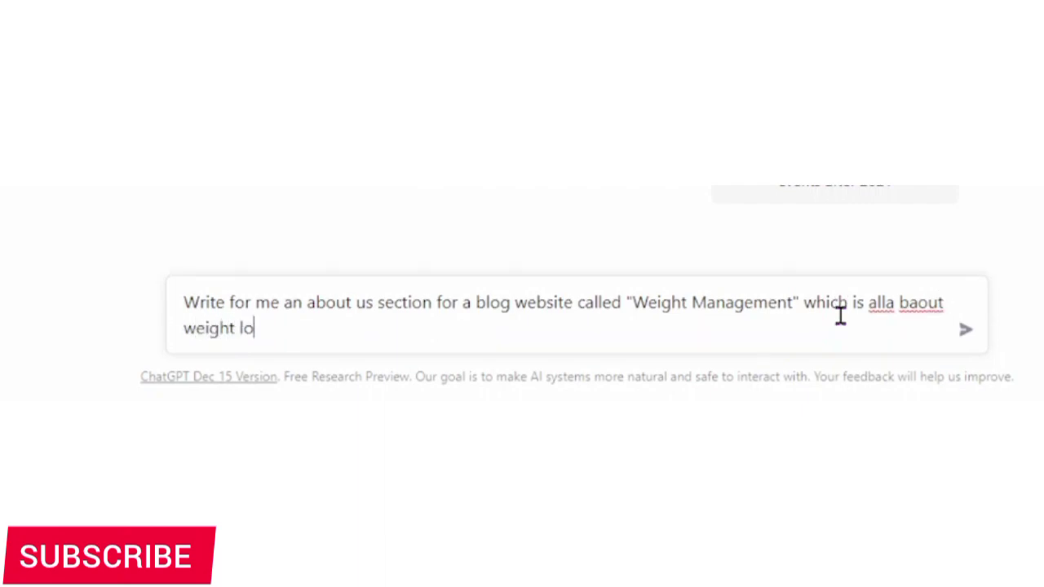
type("tips")
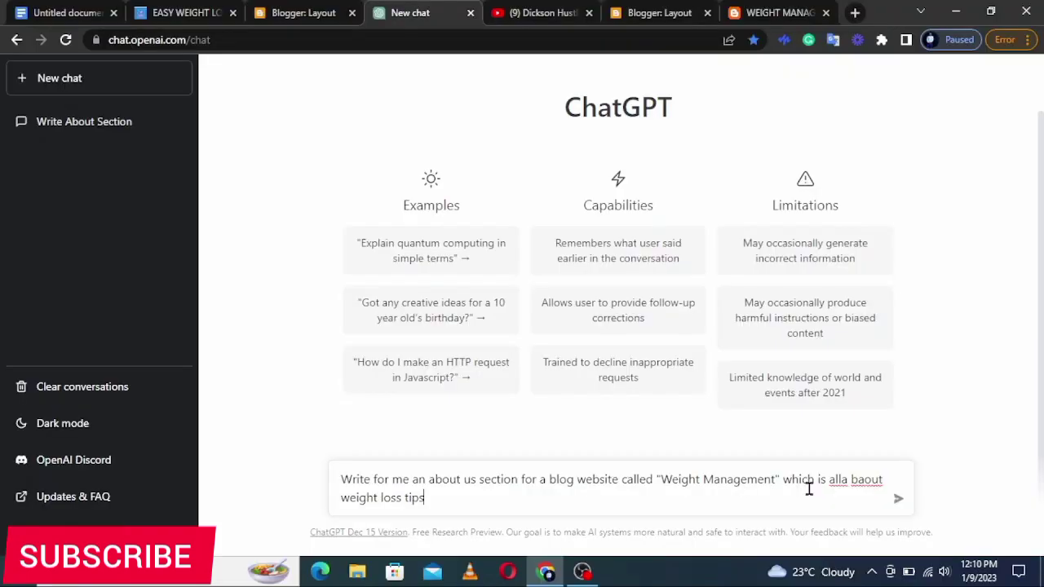
key("Return")
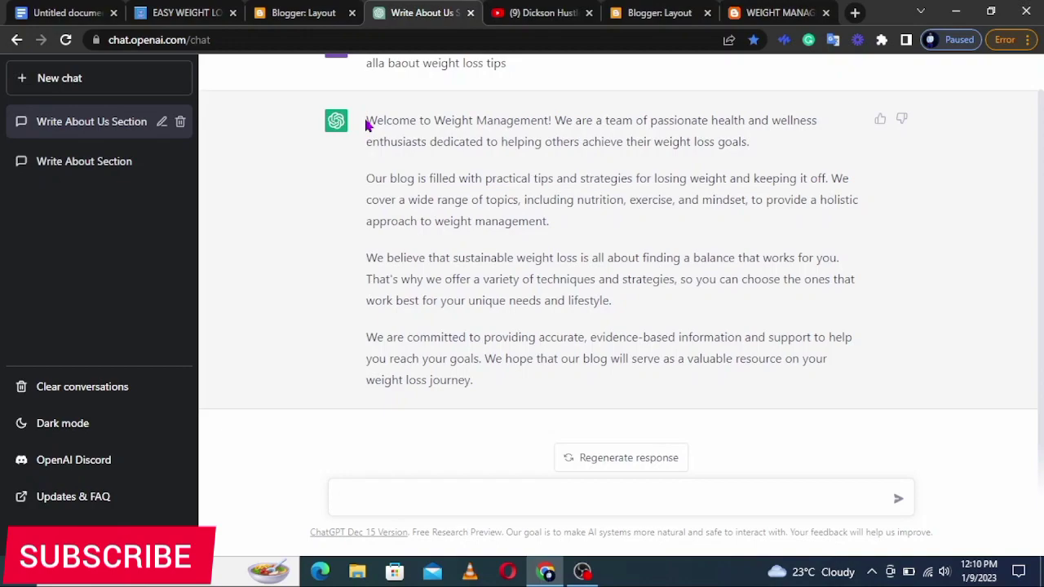
Copy ChatGPT's whole answer into the body of the blog's About US page and insert an empty line above its first paragraph
left_click_drag(367, 123, 591, 417)
key("ctrl+c")
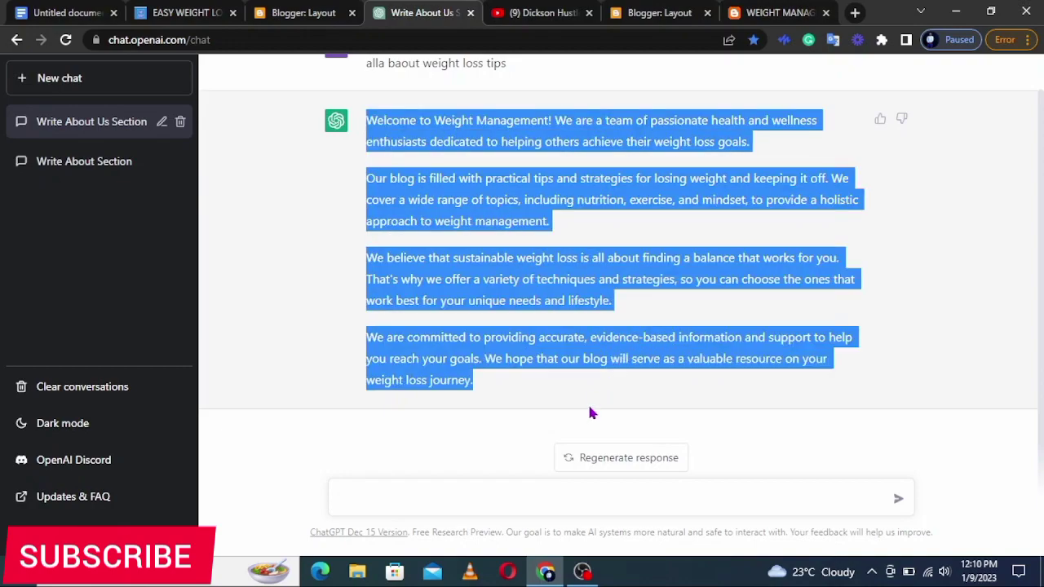
left_click(634, 13)
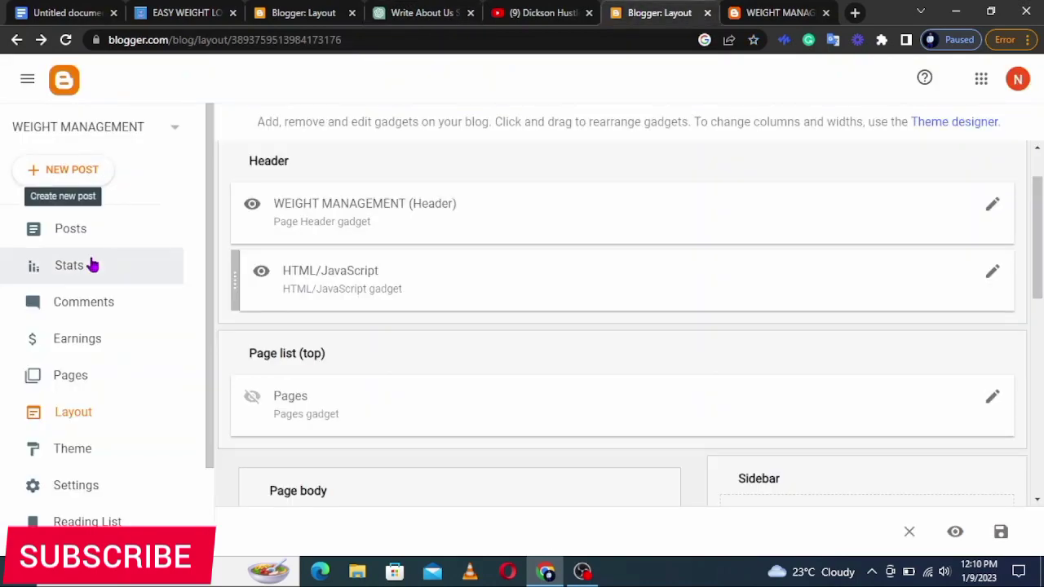
left_click(73, 381)
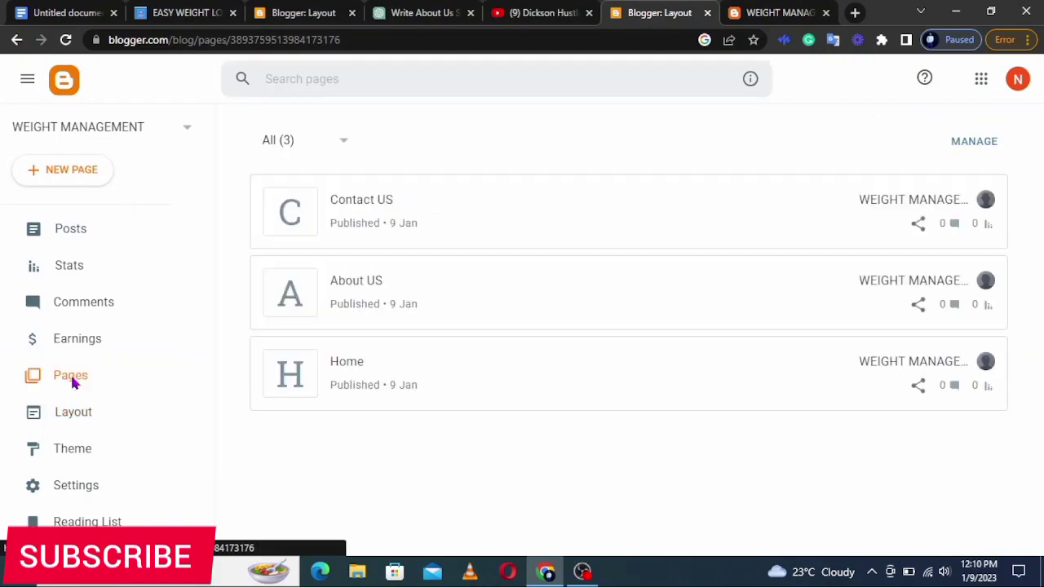
left_click(367, 283)
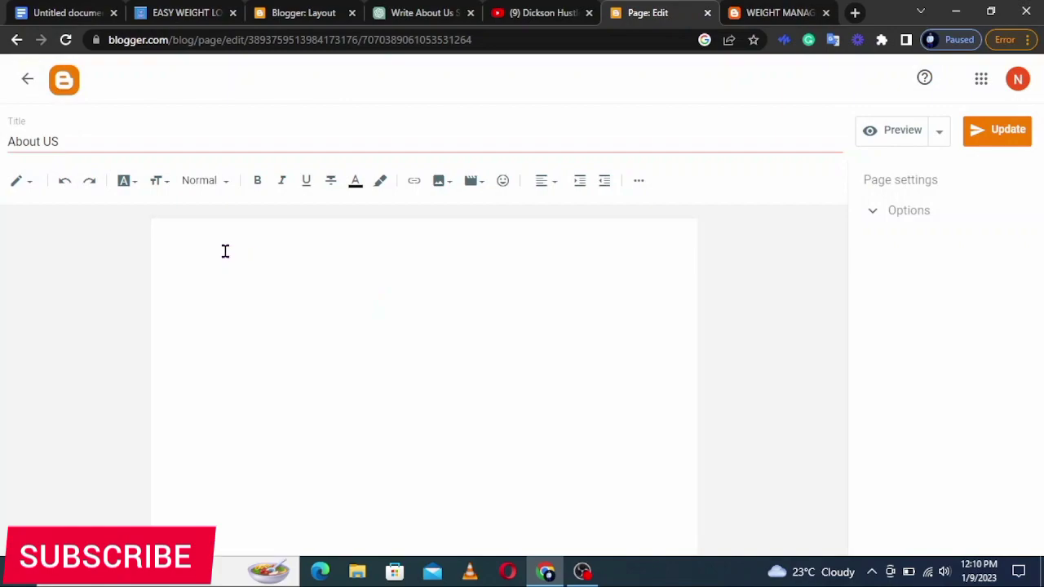
key("ctrl+v")
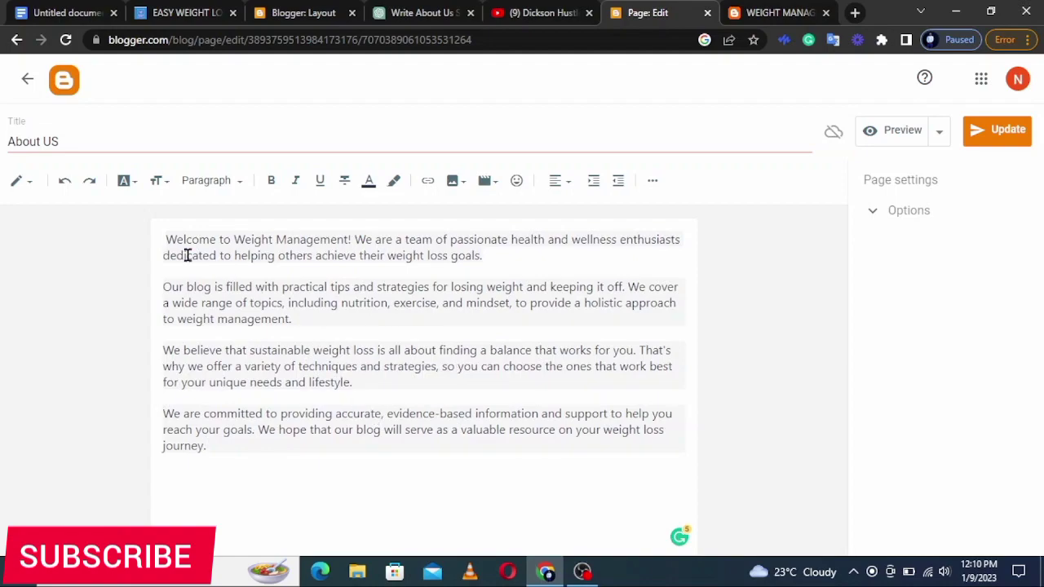
left_click(163, 240)
key("Return")
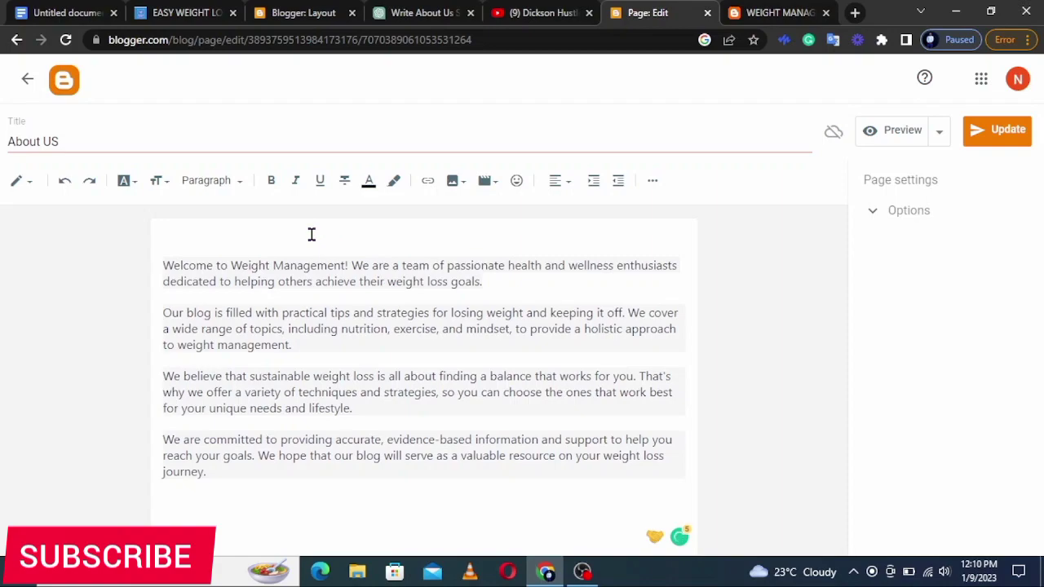
Examine the picture and text arrangement on the About Us page of the EASY WEIGHT LOSS GUIDE example blog
left_click(187, 14)
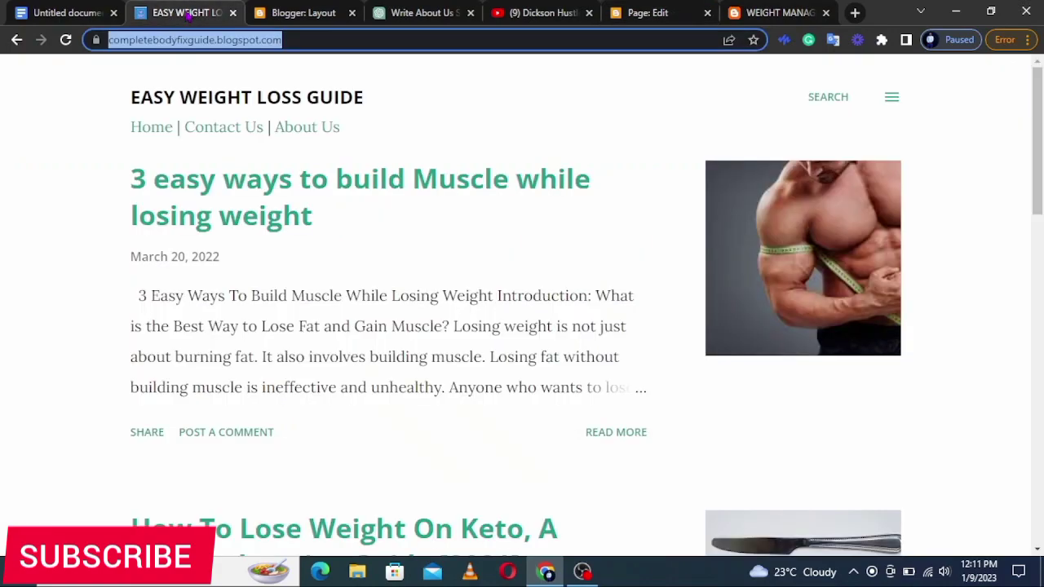
left_click(301, 133)
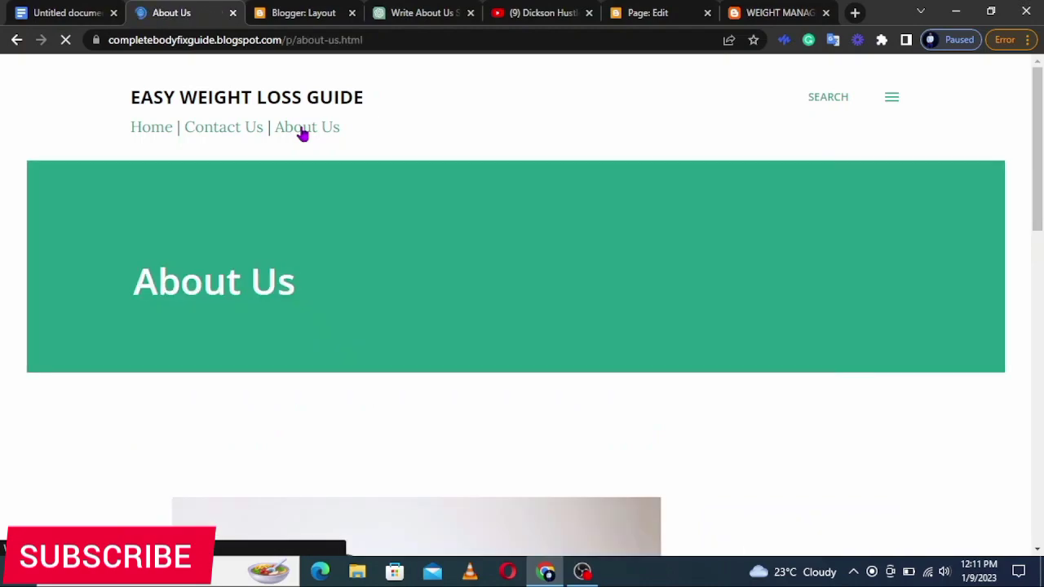
scroll(683, 473, "down", 4)
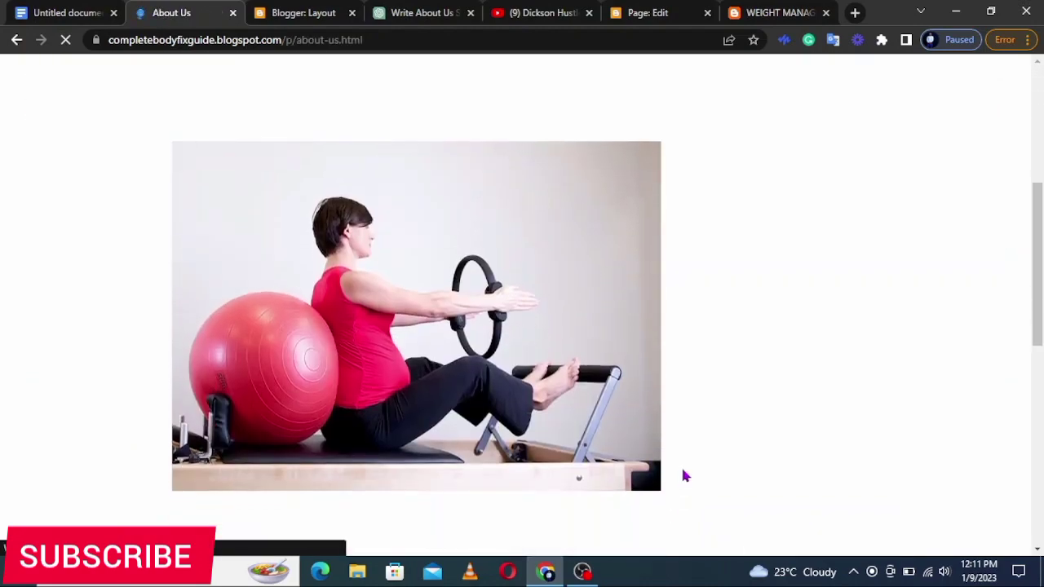
scroll(685, 475, "down", 1)
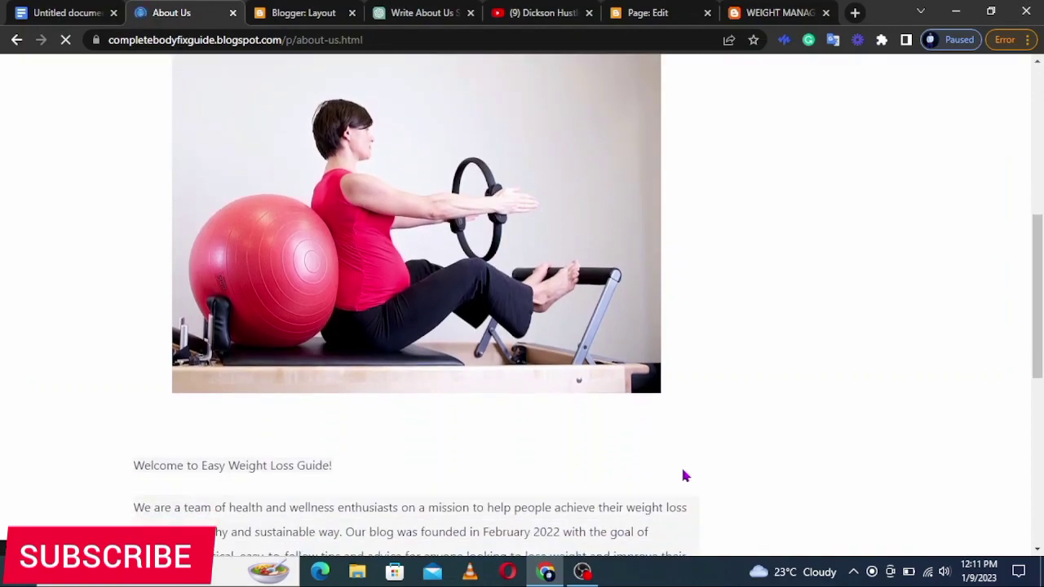
scroll(683, 473, "up", 1)
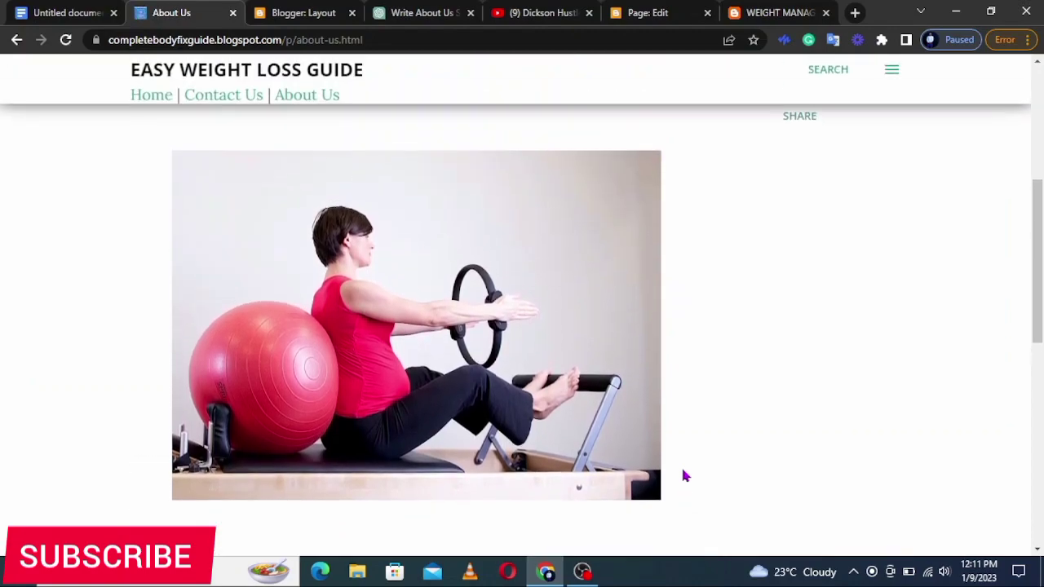
Open the pexels.com stock photo site in a new browser tab
left_click(855, 12)
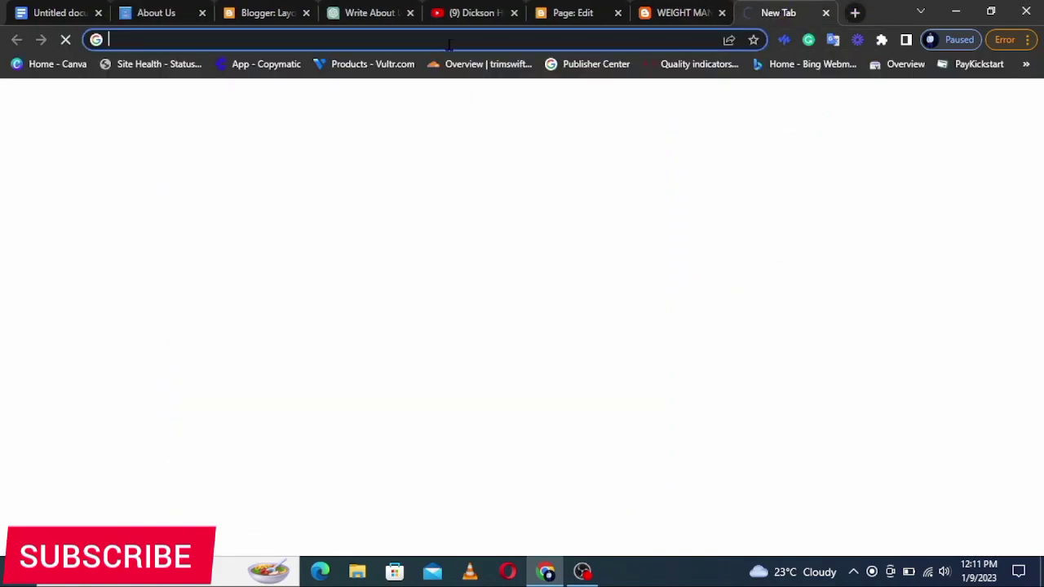
type("pex")
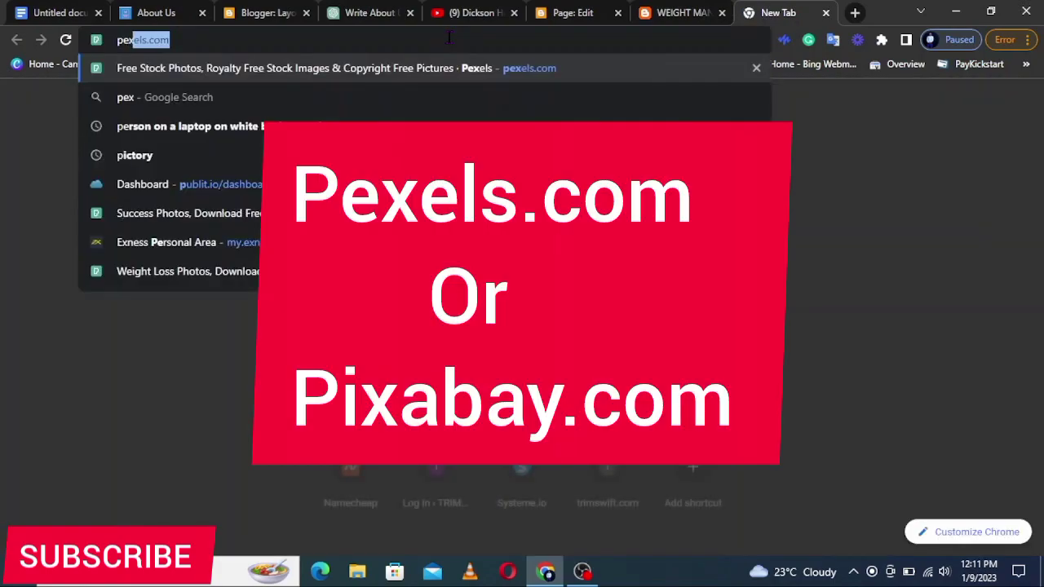
type("els")
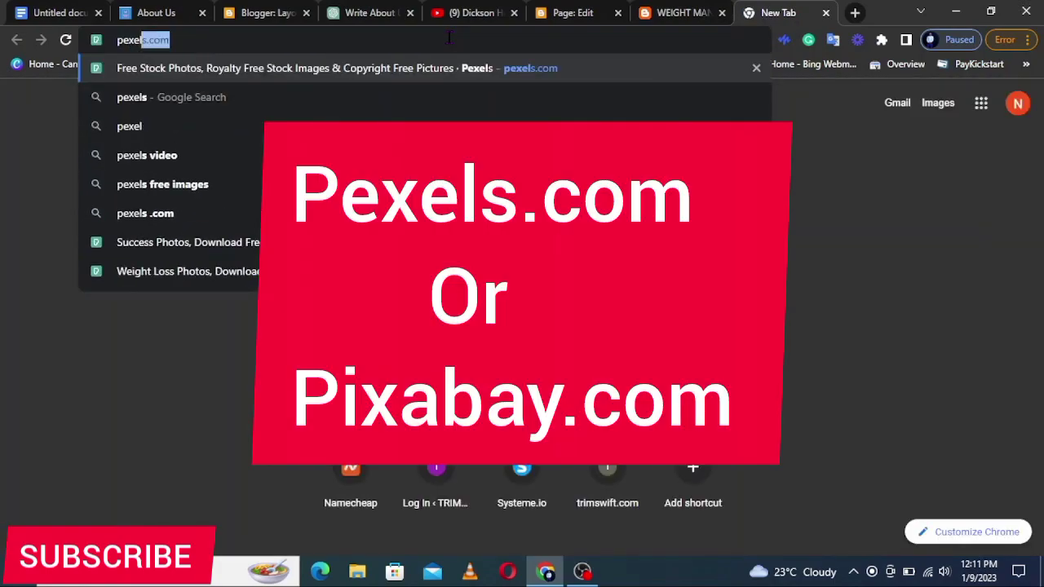
type("s.com")
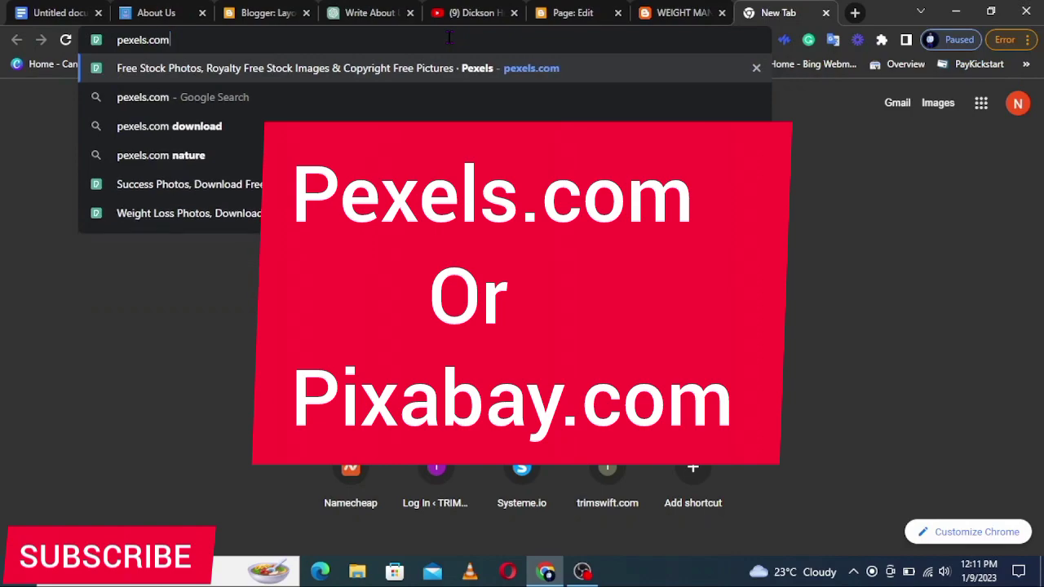
key("Return")
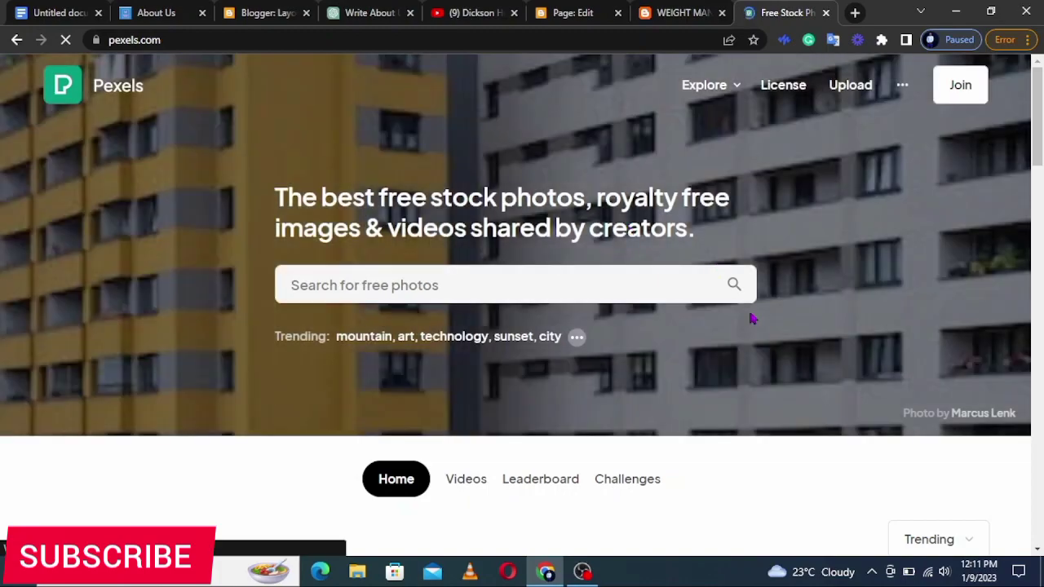
Search Pexels for "weight management" photos
scroll(752, 318, "down", 2)
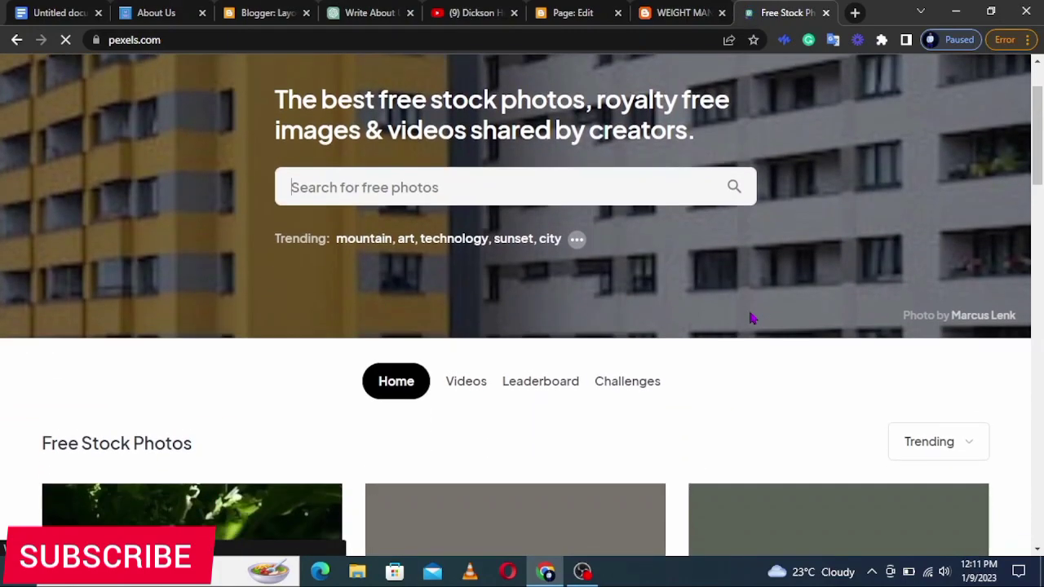
left_click(412, 188)
type("wei")
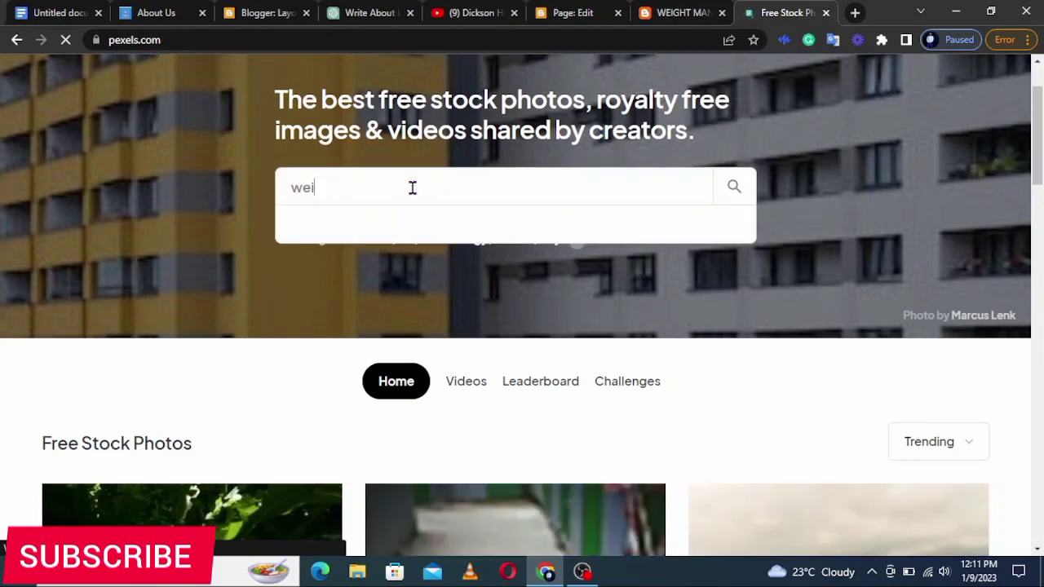
type("ght m")
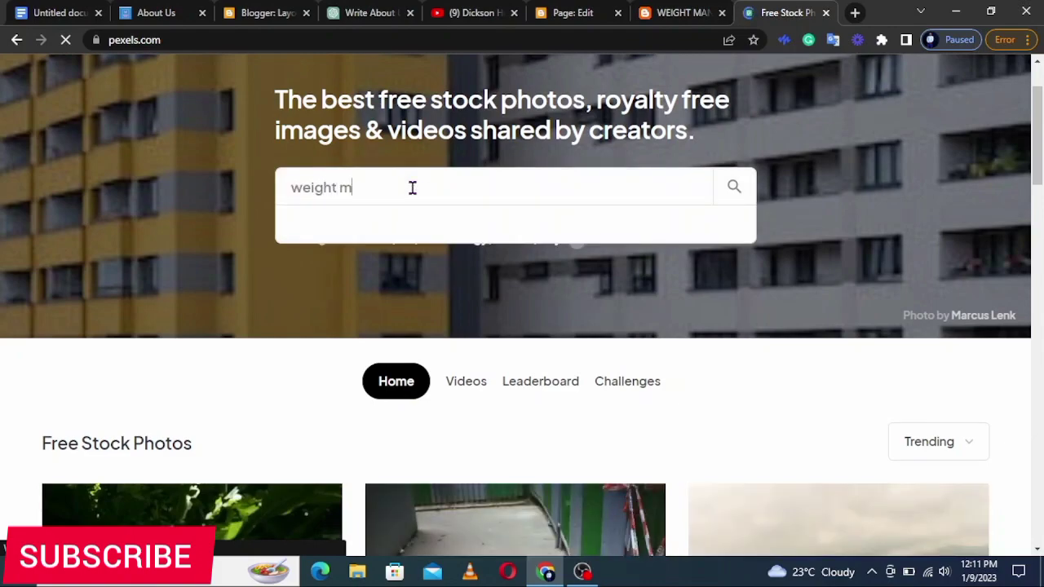
type("anage")
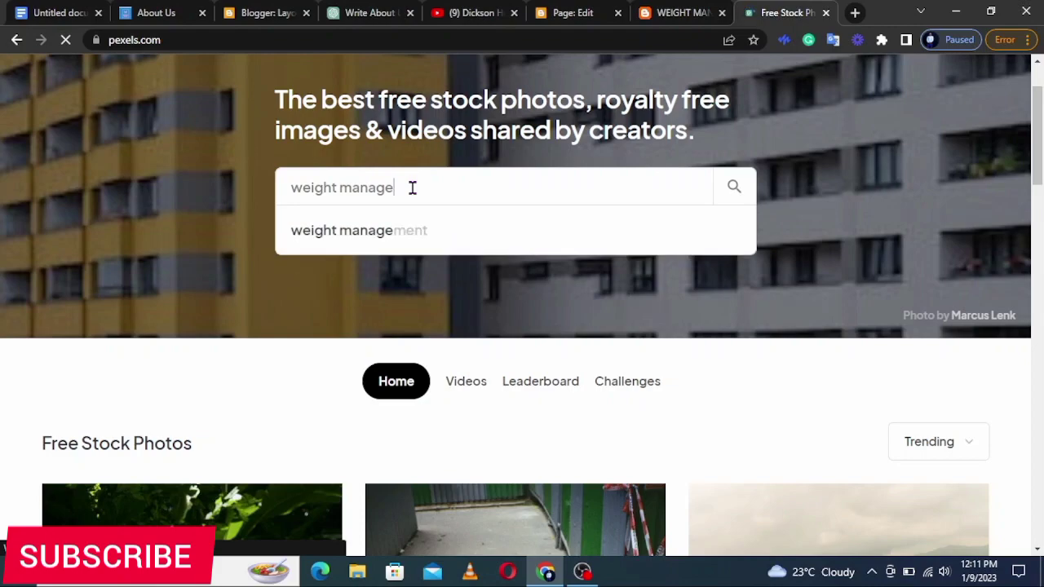
left_click(422, 231)
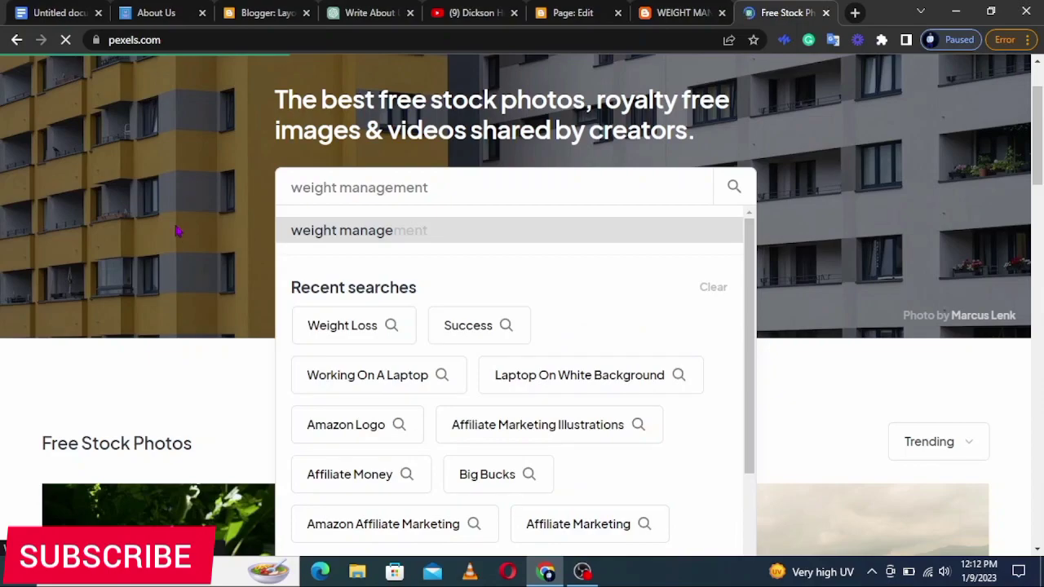
scroll(178, 232, "down", 1)
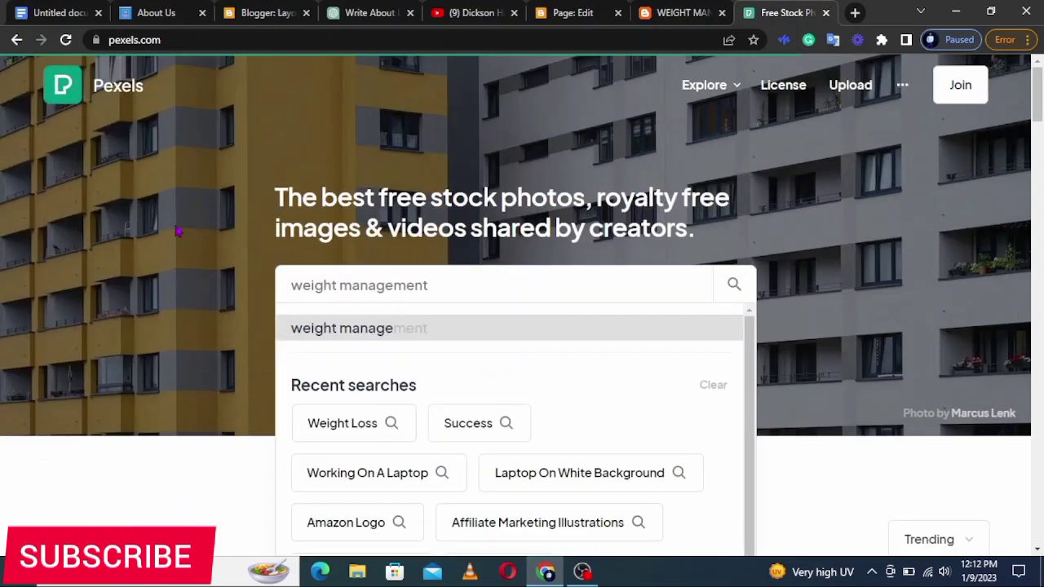
left_click(384, 334)
scroll(383, 339, "down", 10)
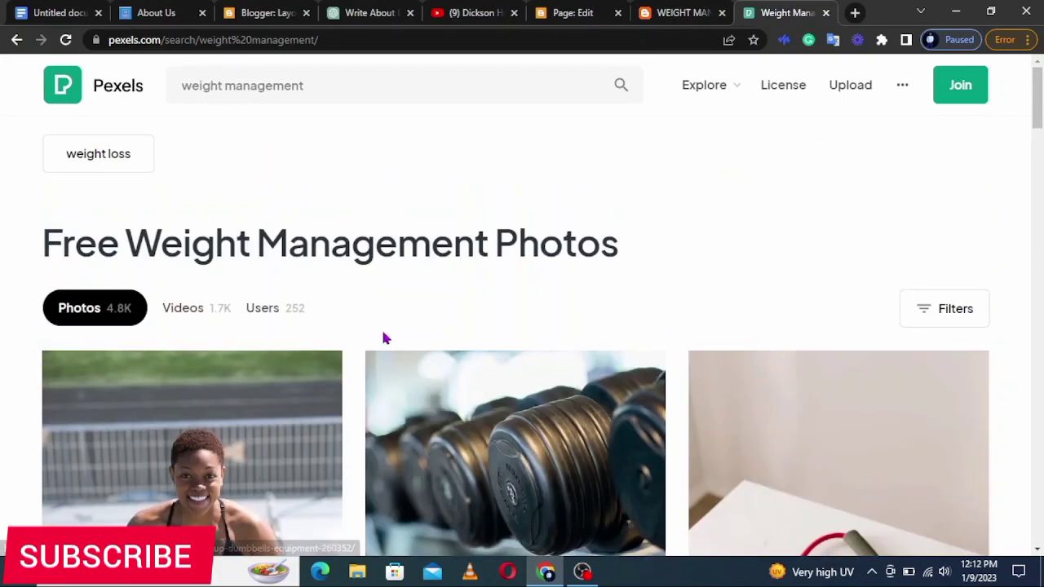
Filter the weight management photo results to the Horizontal orientation
left_click(947, 318)
left_click(316, 374)
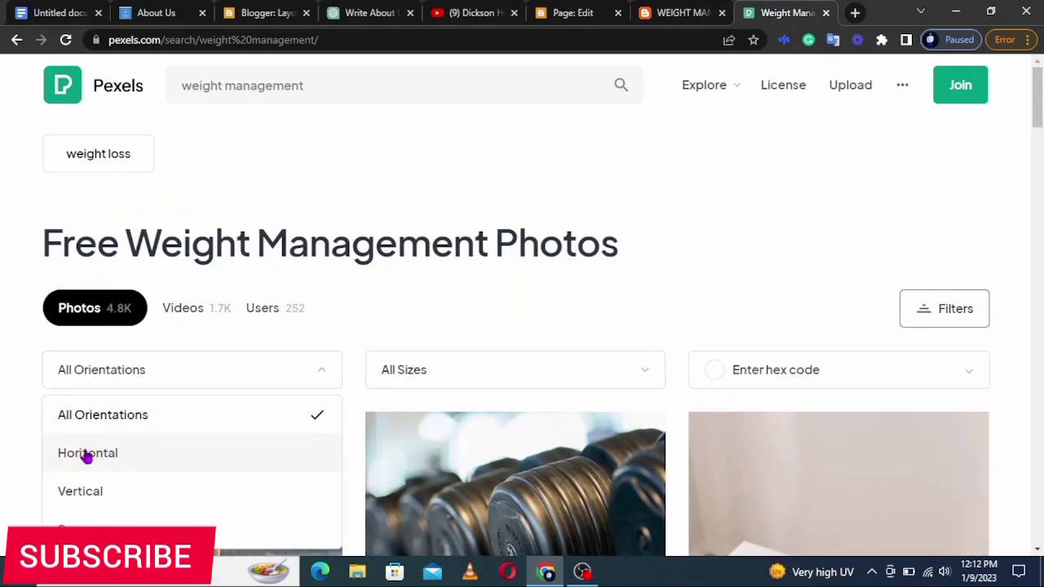
left_click(82, 458)
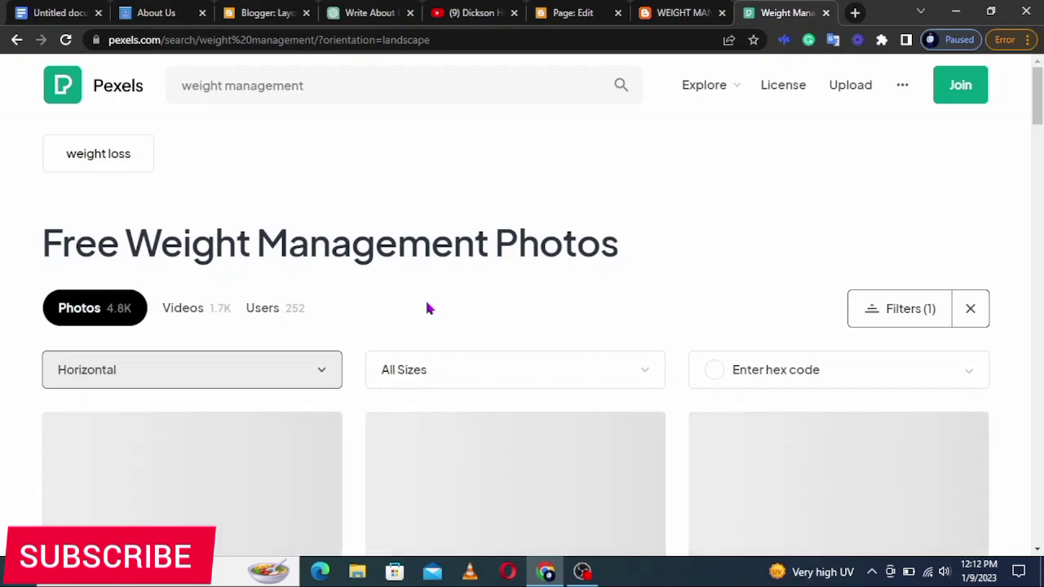
Find and download the photo of two kneeling women in red and blue outfits holding hands
scroll(426, 305, "down", 10)
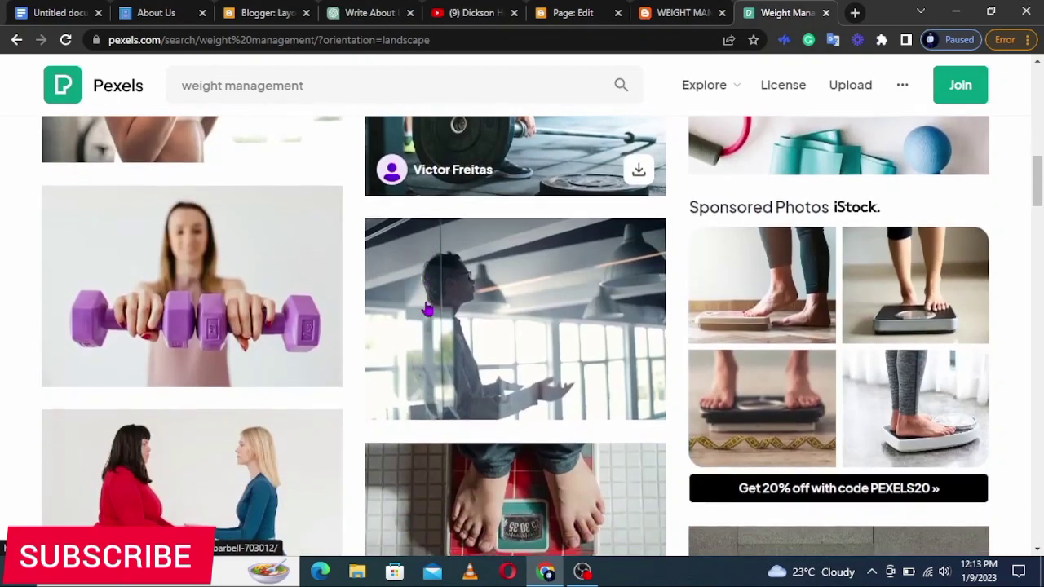
scroll(426, 308, "down", 3)
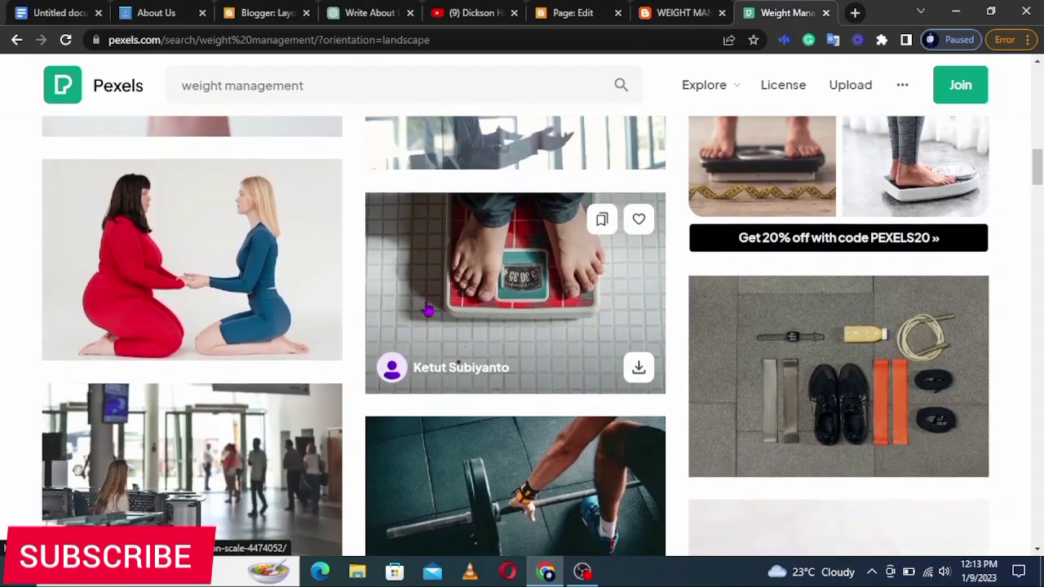
scroll(427, 308, "down", 1)
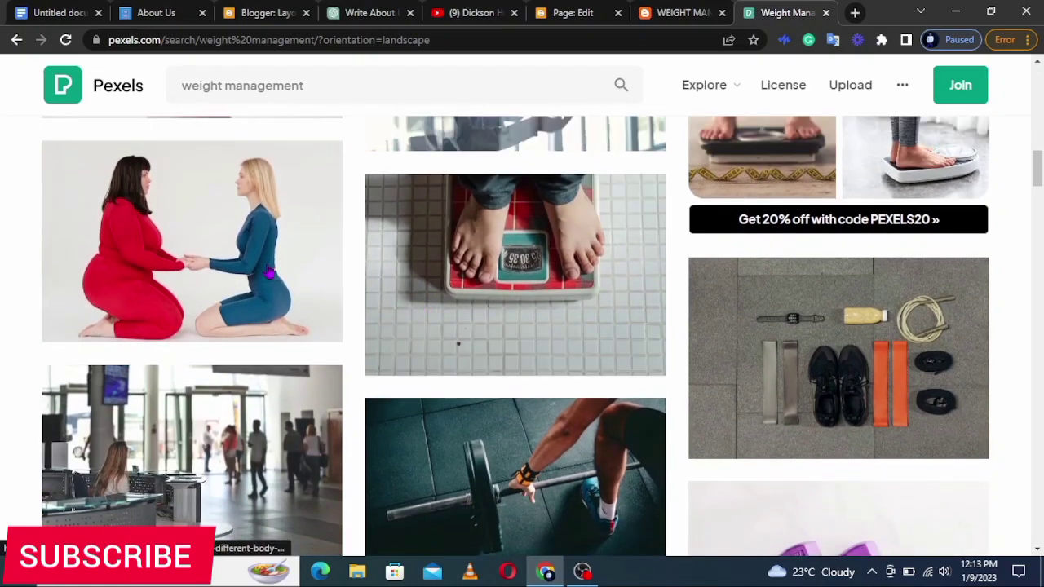
mouse_move(217, 203)
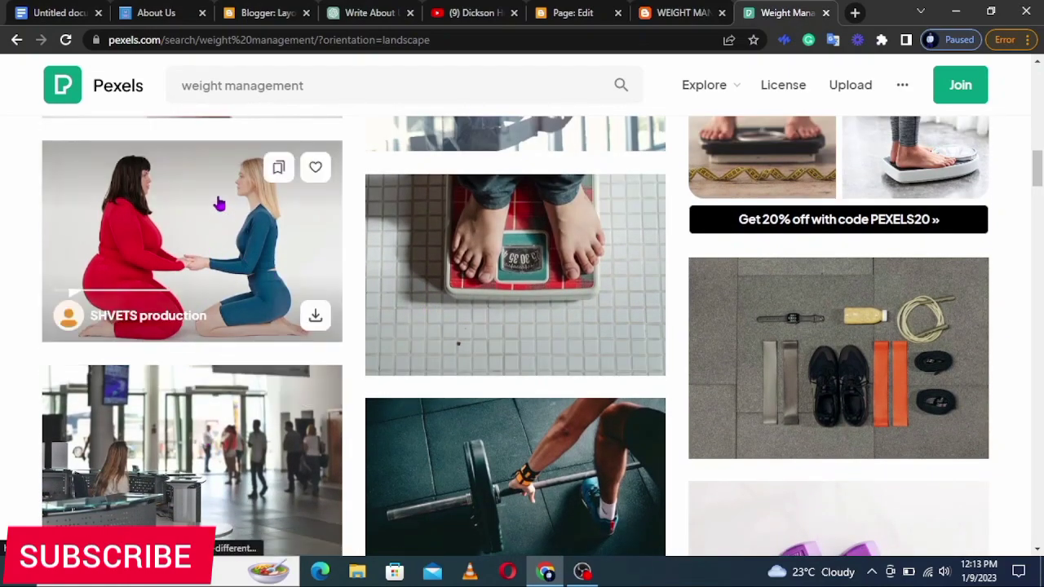
left_click(315, 318)
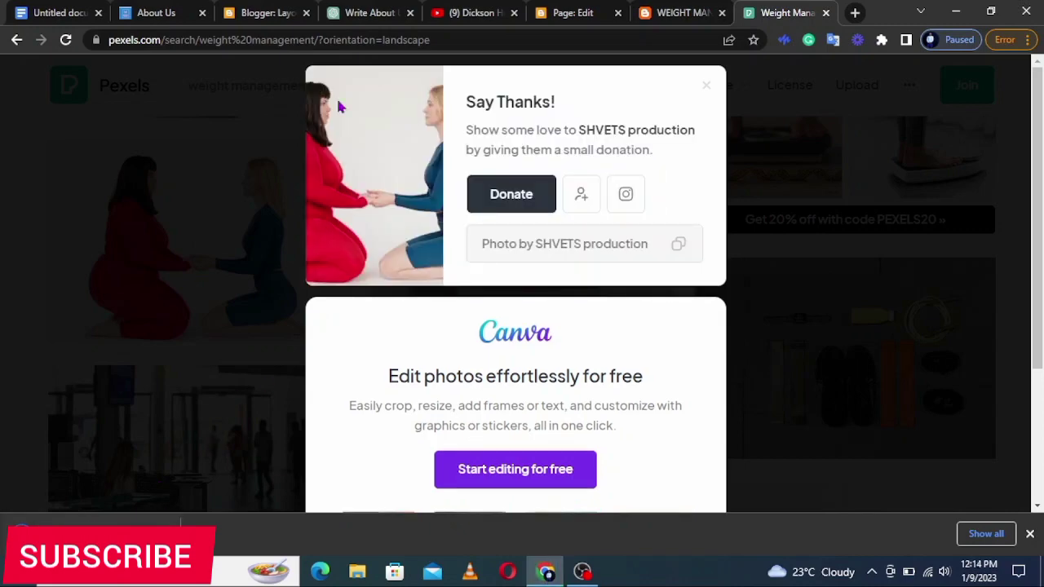
Upload pexels-shvets-production-6975558 from the computer and insert it above the first paragraph of the Blogger About US page
left_click(573, 13)
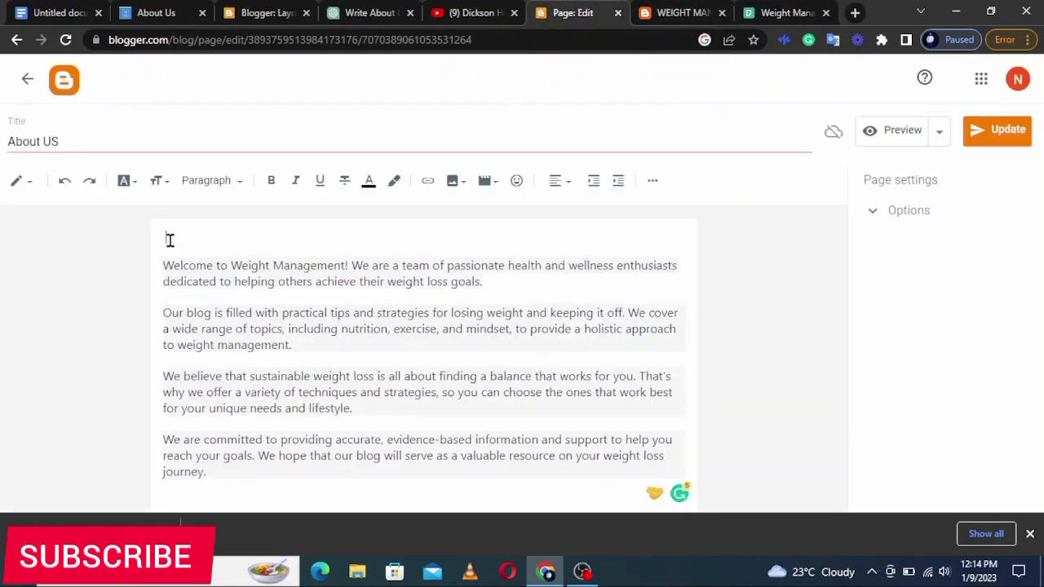
left_click(166, 238)
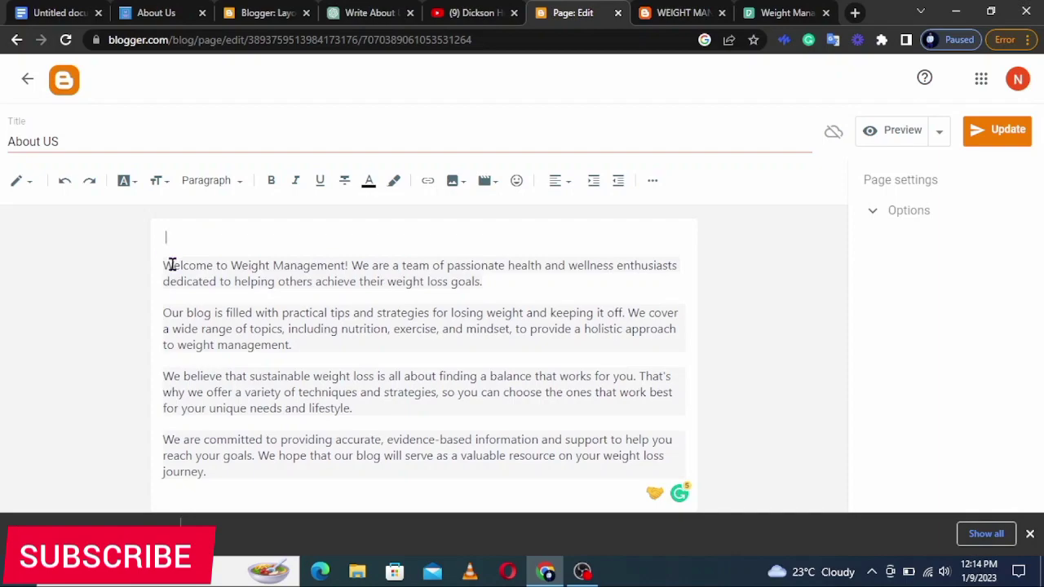
left_click(454, 184)
left_click(557, 221)
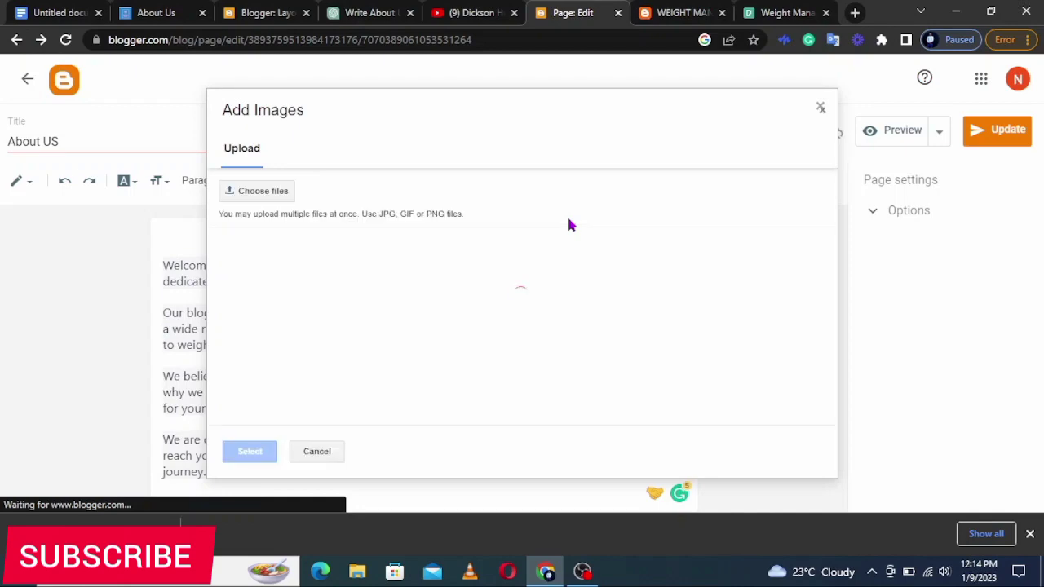
left_click(261, 194)
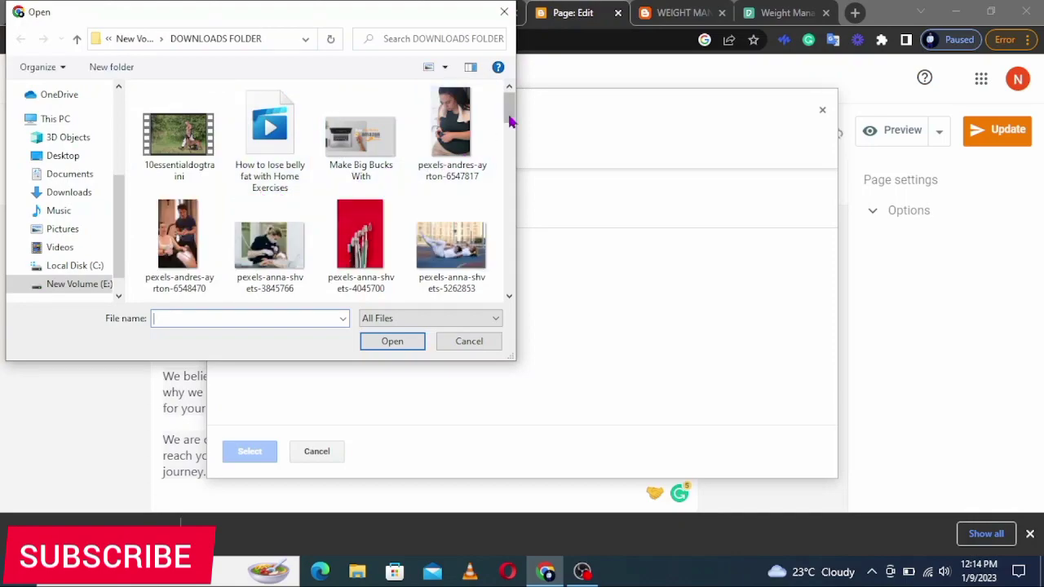
scroll(485, 114, "down", 5)
left_click(184, 230)
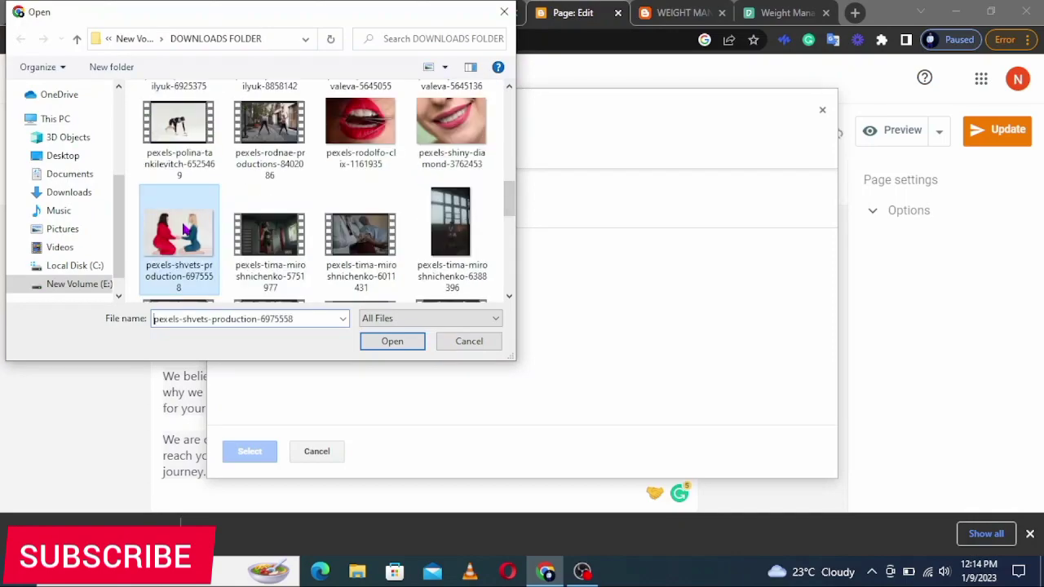
left_click(405, 341)
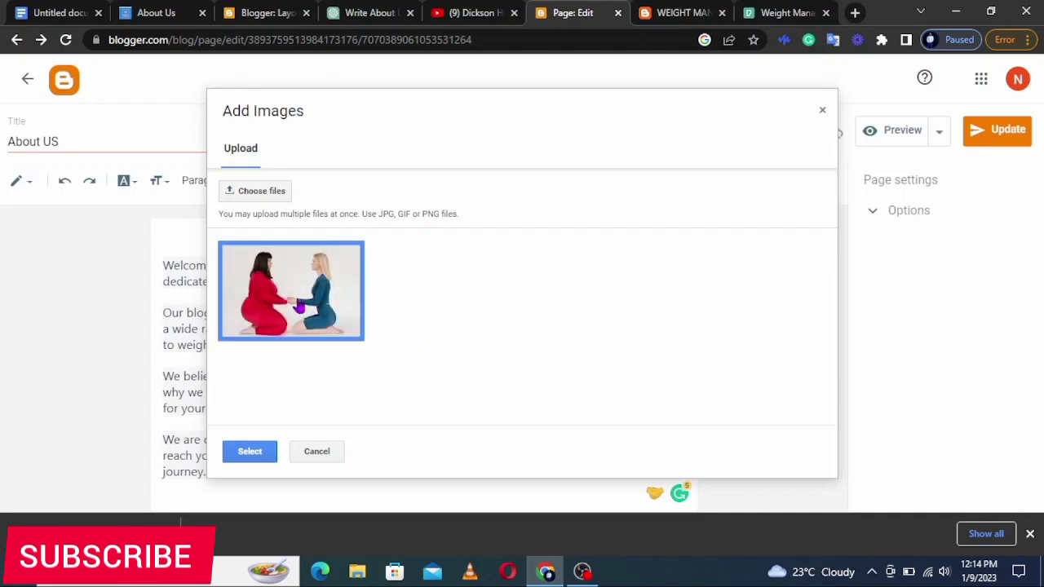
left_click(250, 452)
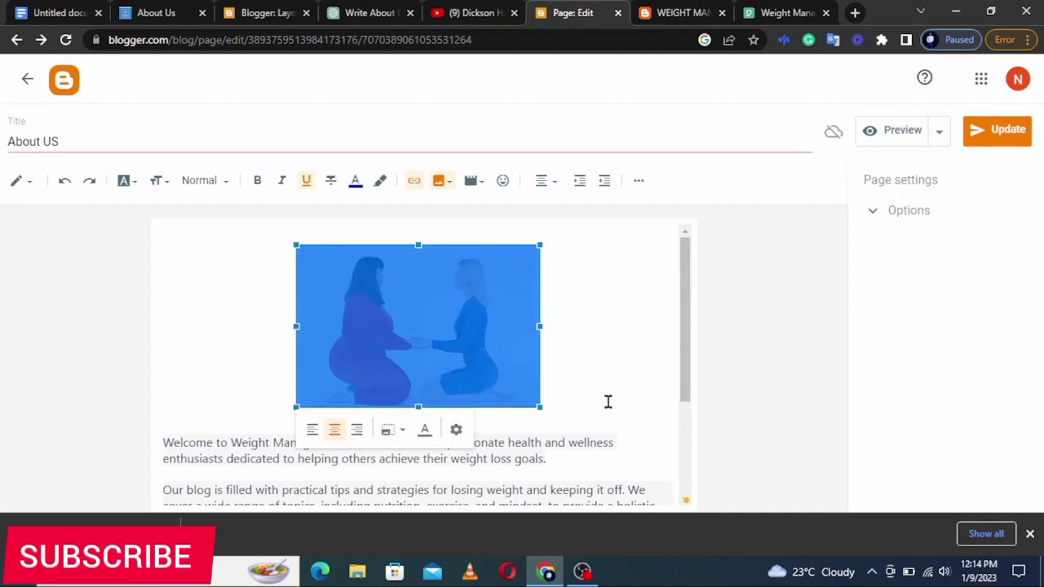
Set the inserted picture's size to Extra large and check how it sits above the text
scroll(607, 401, "down", 2)
scroll(607, 401, "up", 2)
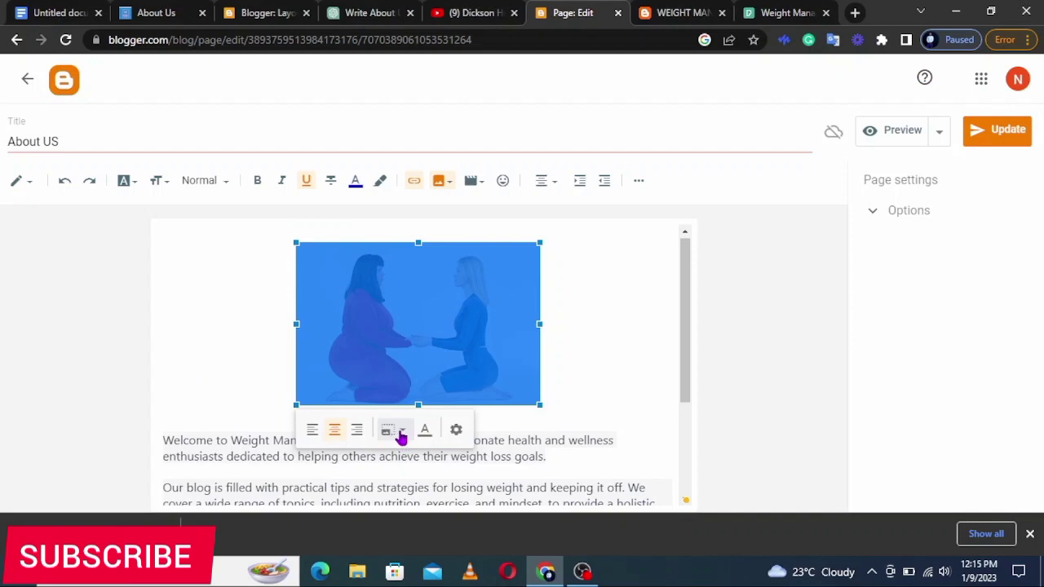
left_click(400, 435)
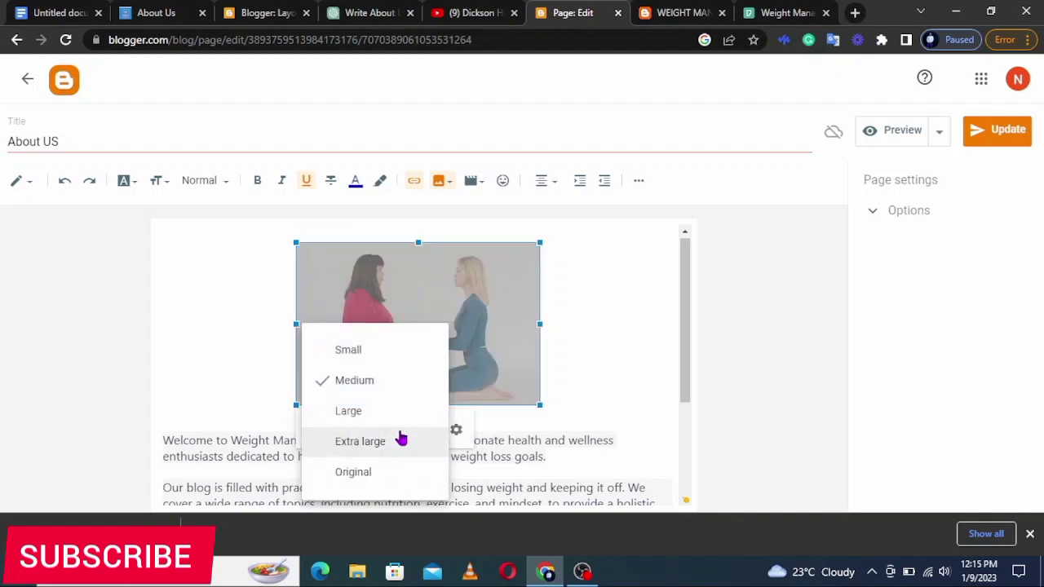
left_click(350, 443)
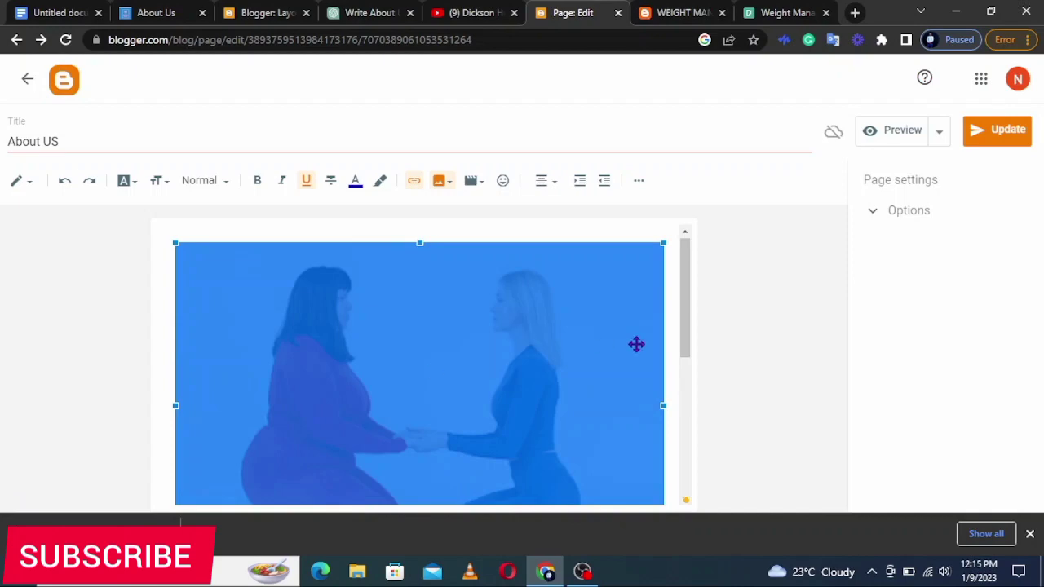
scroll(688, 401, "down", 3)
scroll(687, 402, "up", 3)
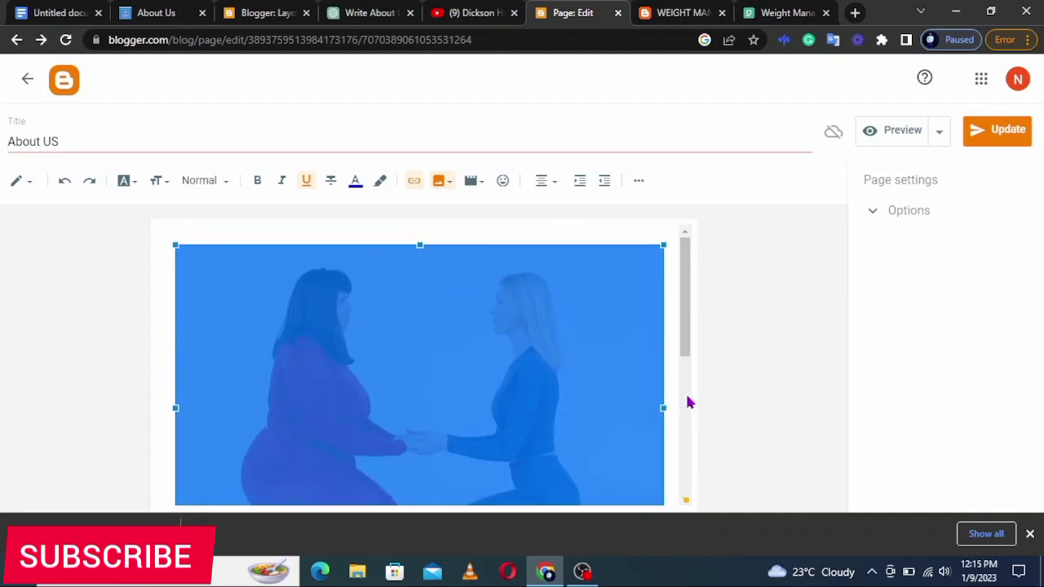
Update the About US page and open it on the live WEIGHT MANAGEMENT blog
left_click(1007, 139)
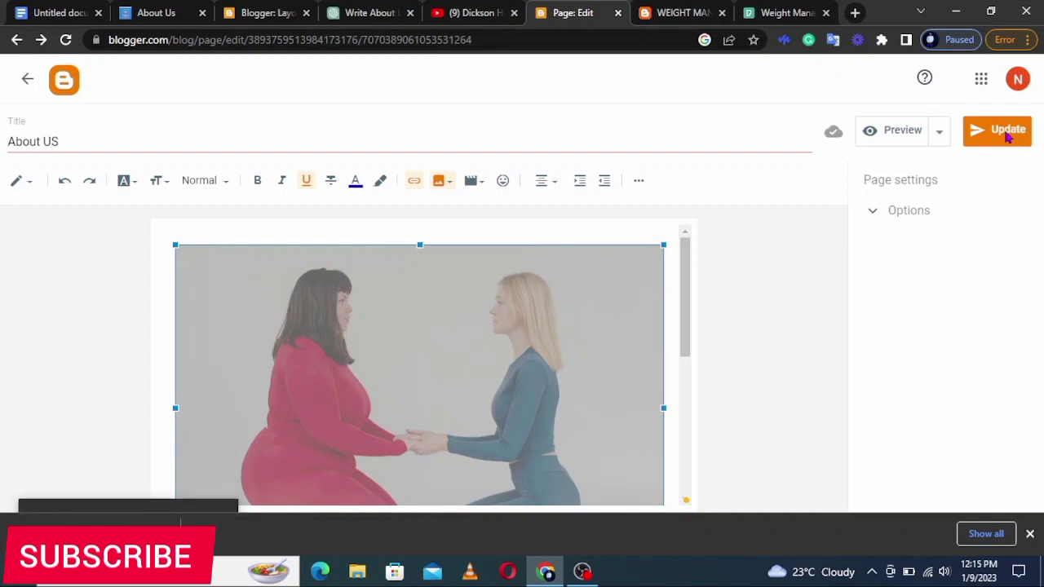
left_click(676, 11)
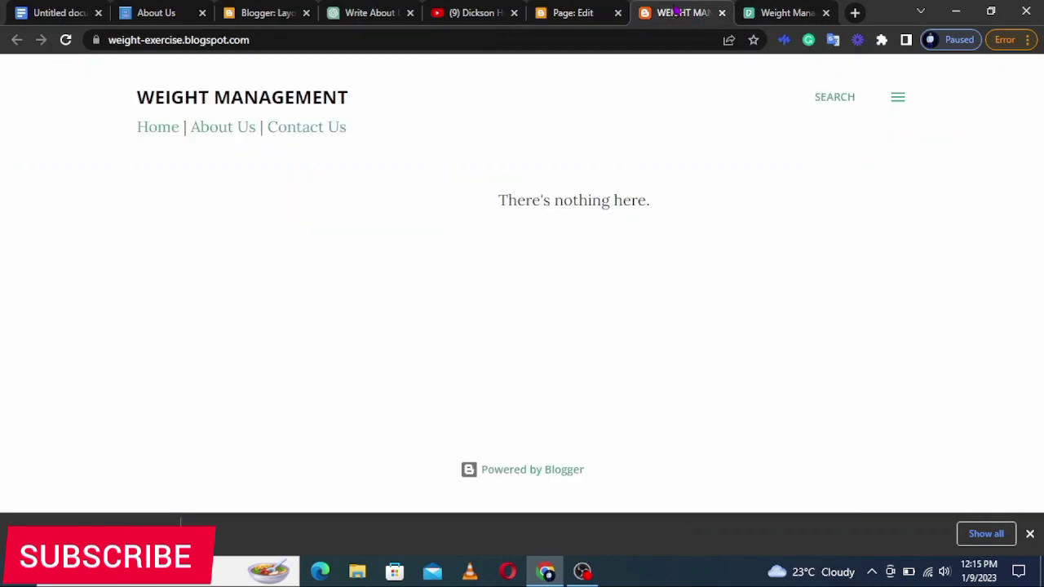
left_click(231, 135)
Return from the About US editor to Blogger's list of pages and close the Pexels tab
left_click(574, 13)
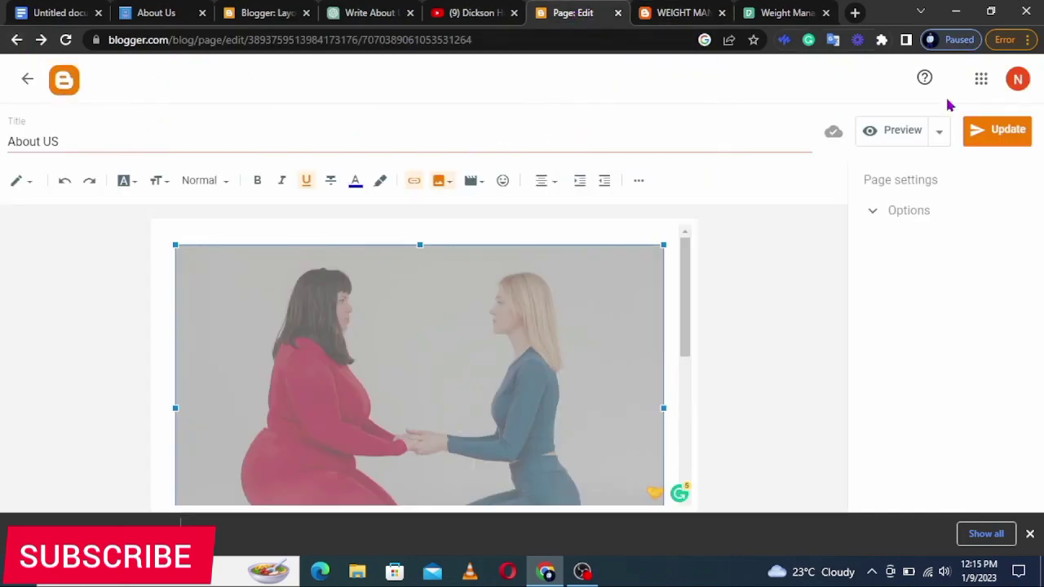
left_click(28, 79)
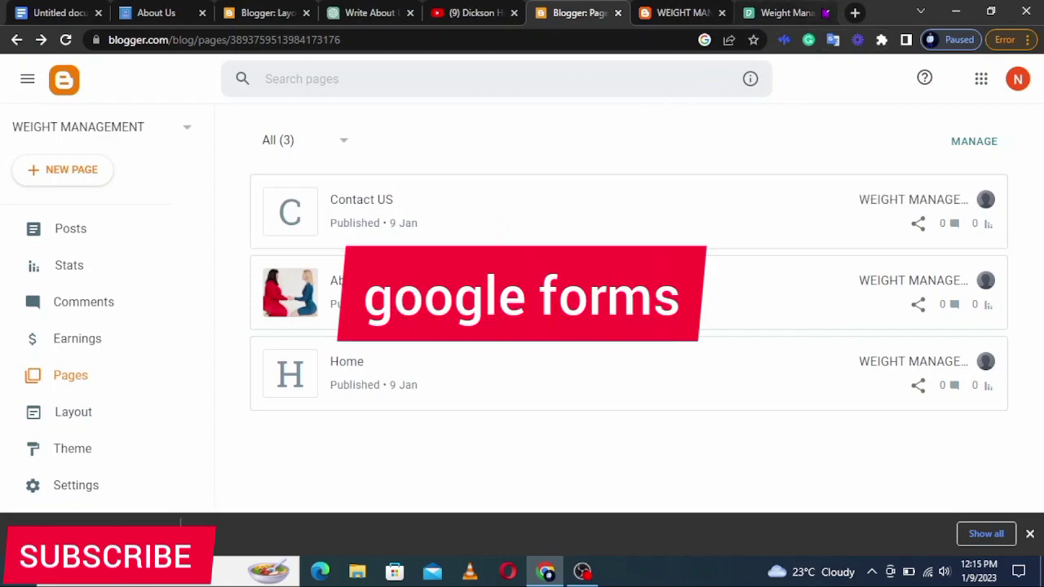
left_click(825, 14)
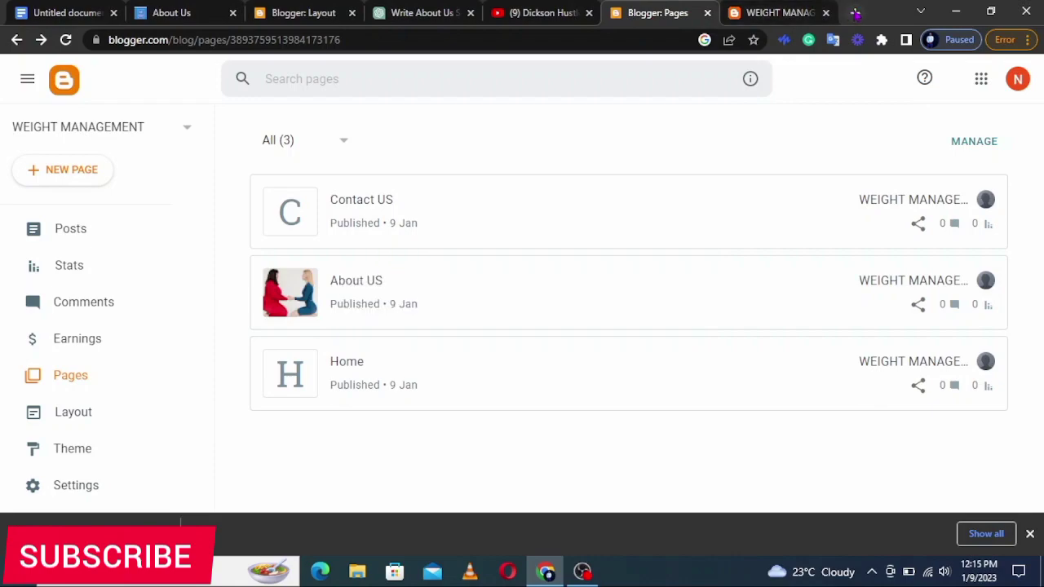
Search Google for google forms in a new browser tab and open the Google Forms: Online Form Creator result
left_click(854, 13)
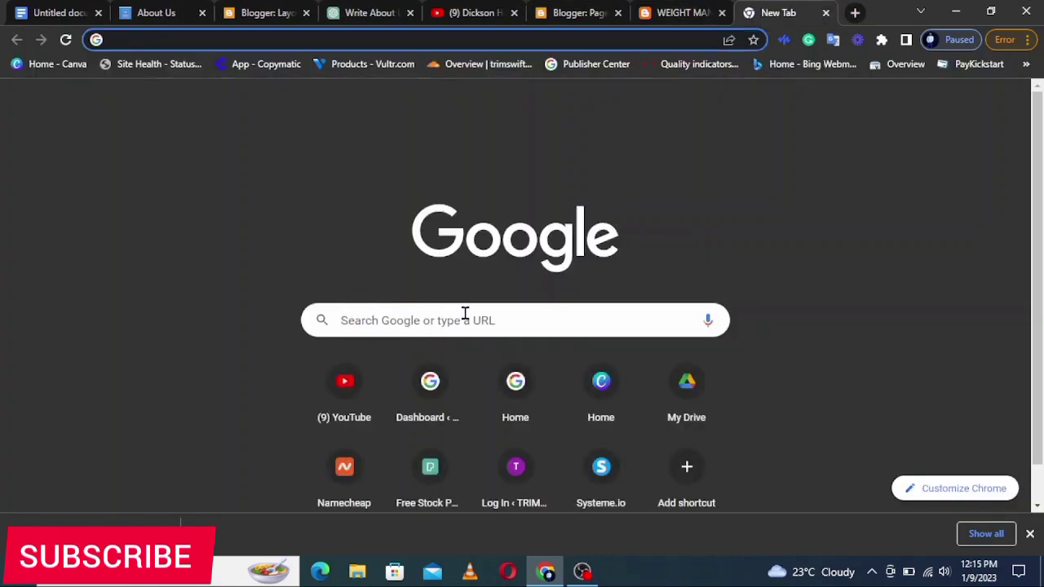
left_click(465, 316)
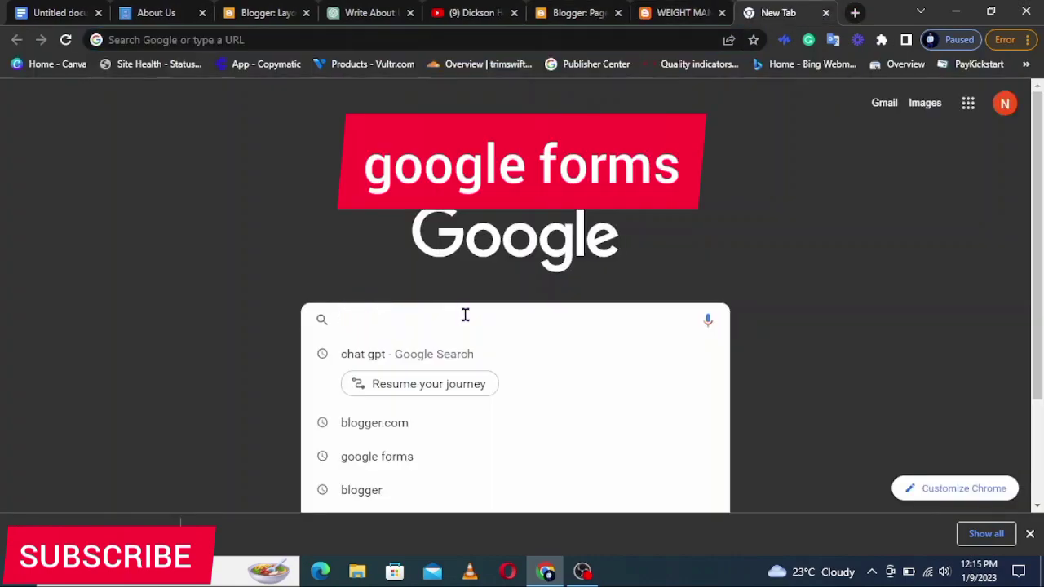
type("goog")
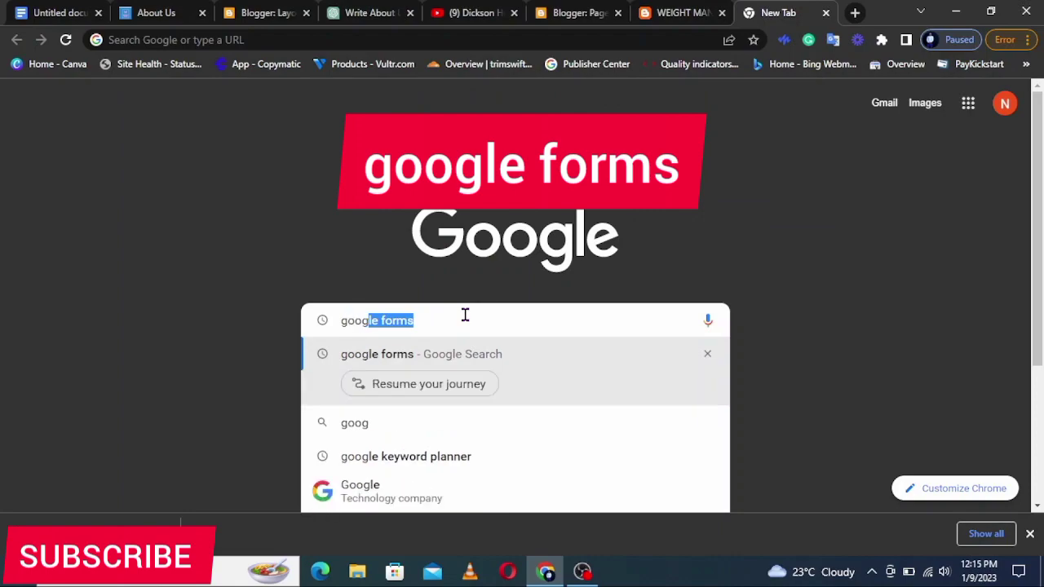
left_click(411, 352)
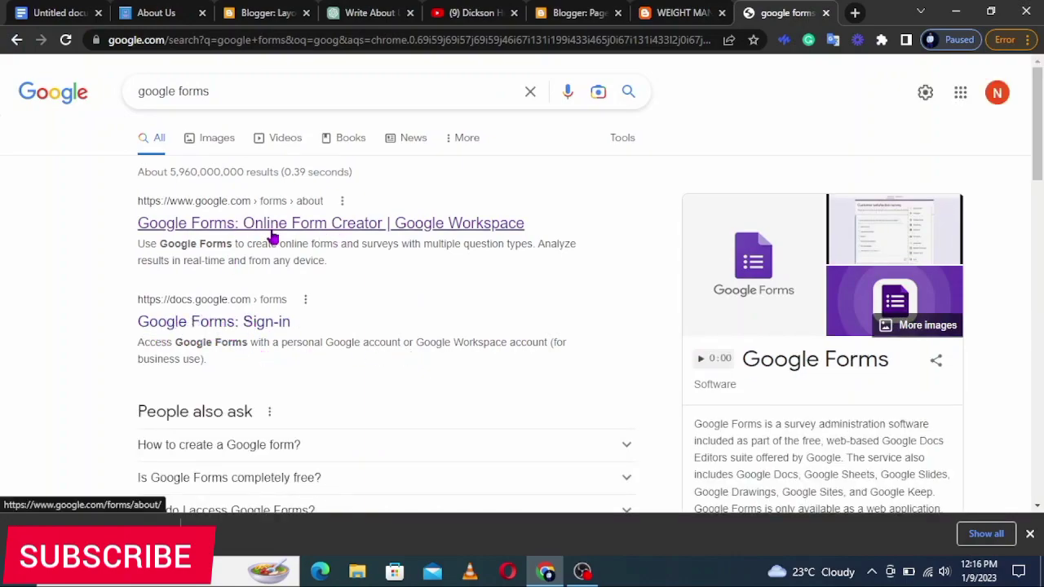
left_click(223, 231)
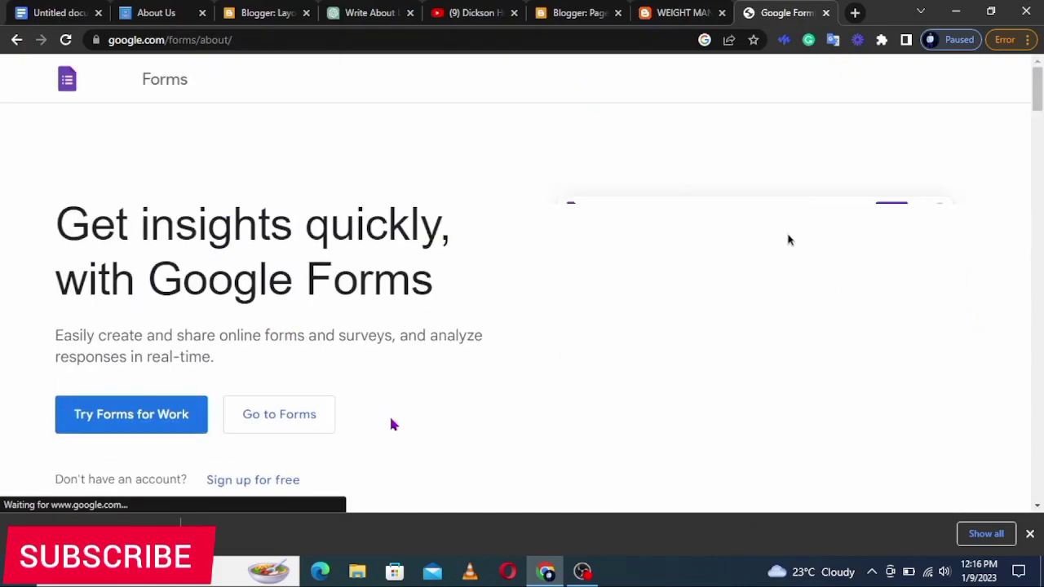
Go to the Google Forms home and create a new form from the Contact Information template
left_click(293, 416)
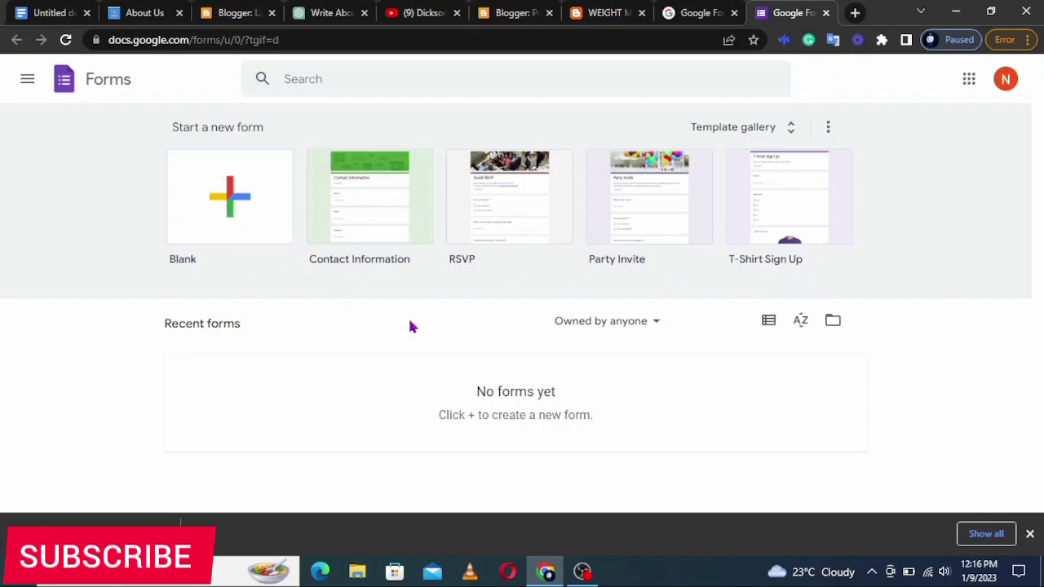
left_click(351, 210)
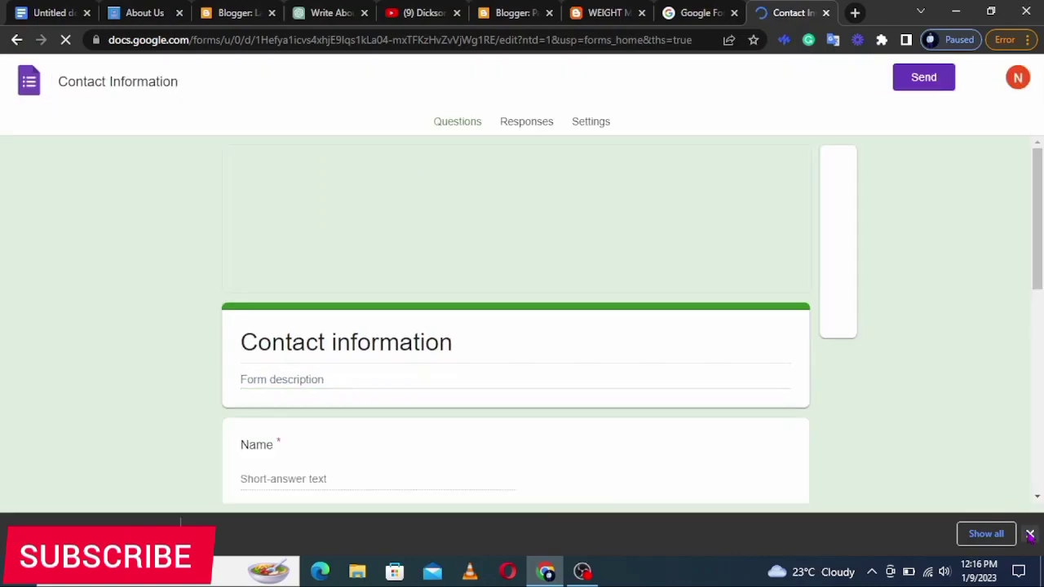
left_click(1029, 534)
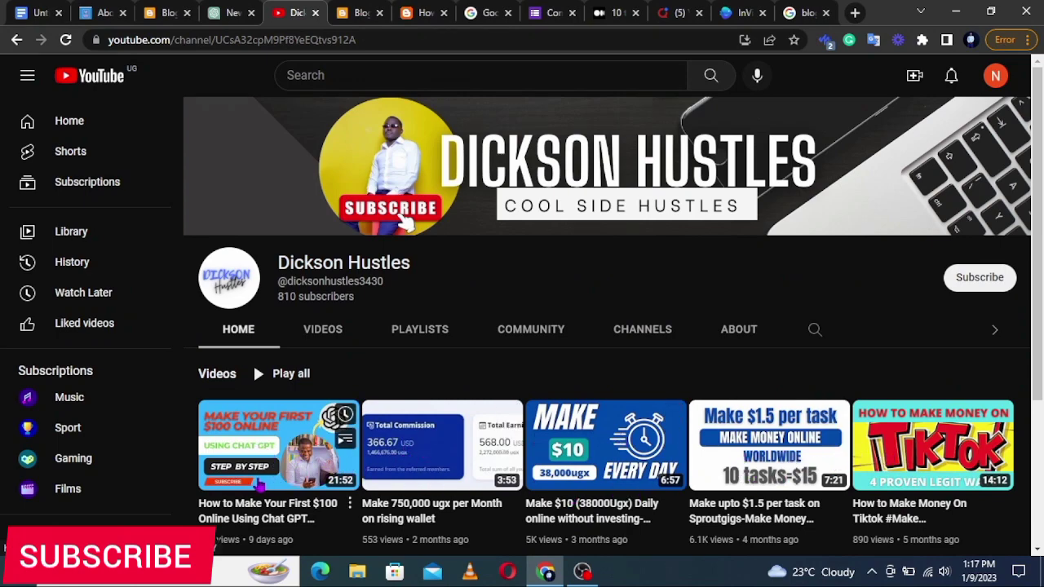
scroll(260, 483, "down", 1)
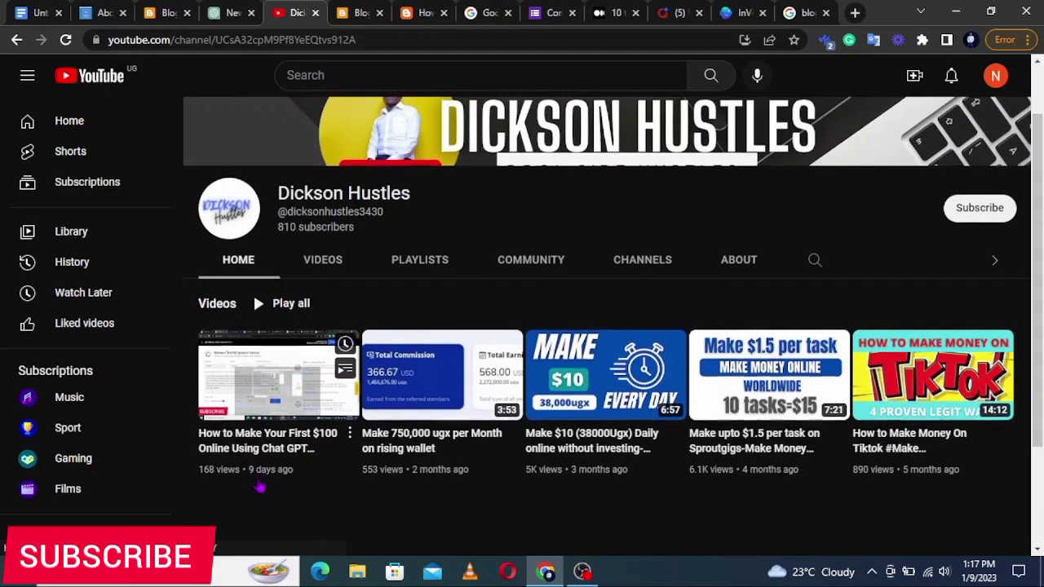
scroll(259, 485, "up", 1)
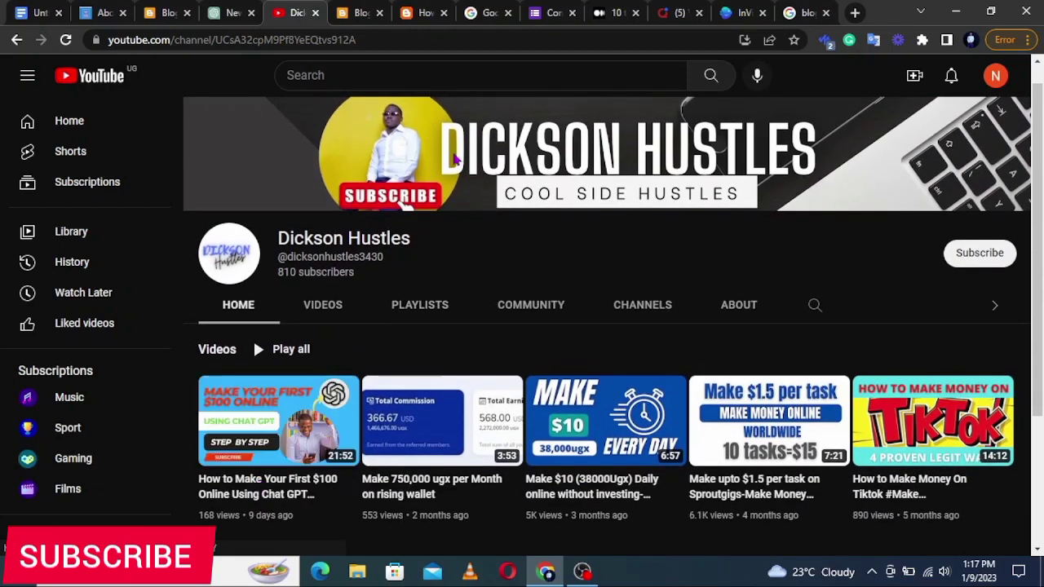
scroll(455, 159, "up", 1)
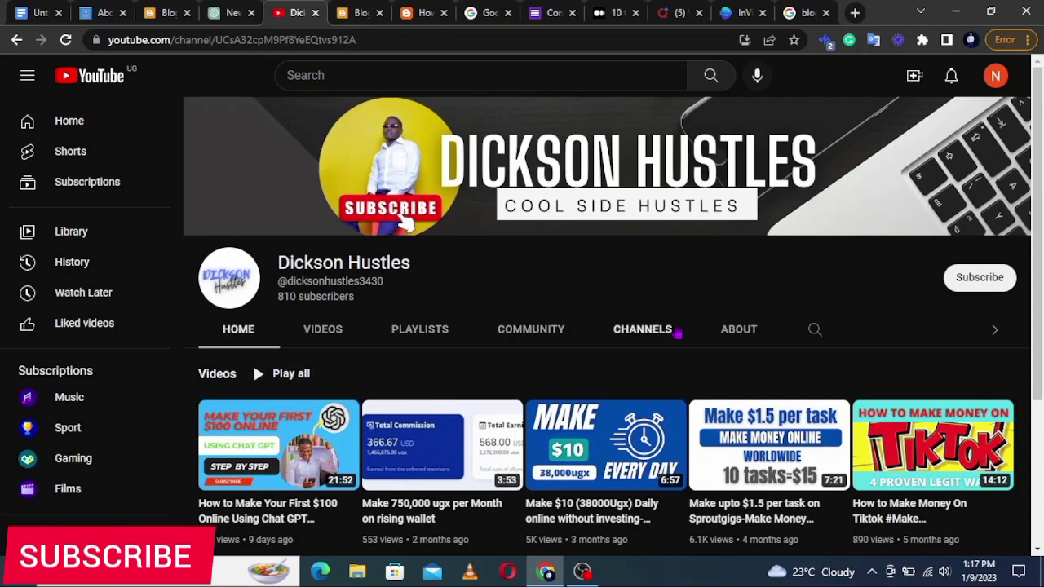
left_click(997, 282)
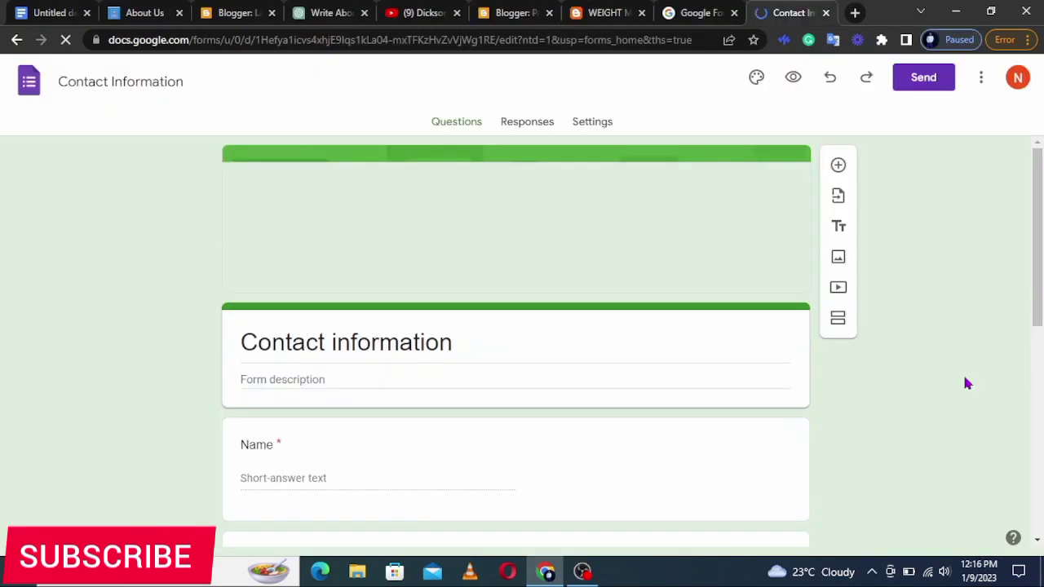
Enter CONTACT US as the form description under the Contact information title
scroll(965, 383, "down", 3)
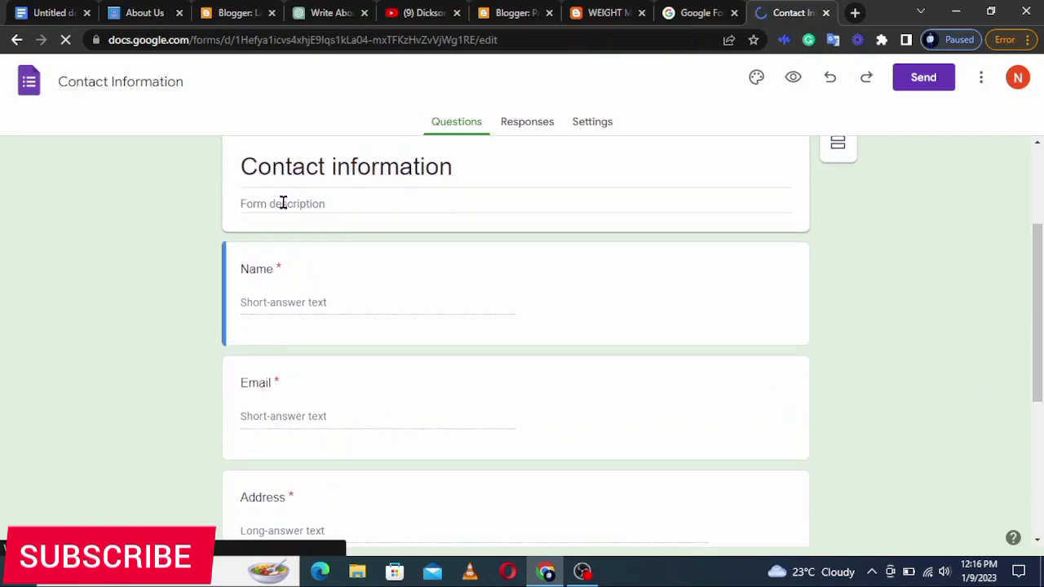
left_click(277, 199)
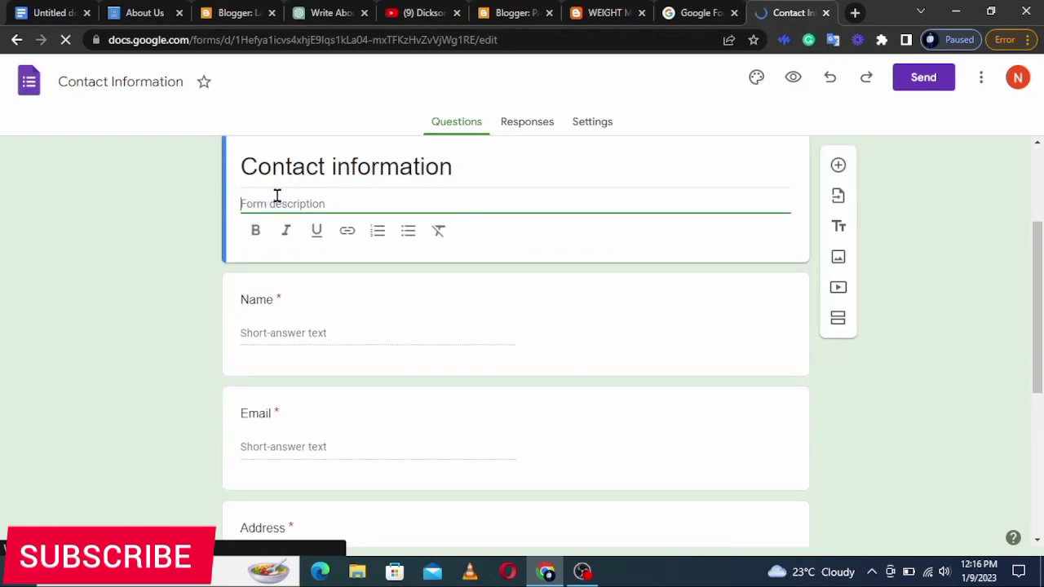
type("C")
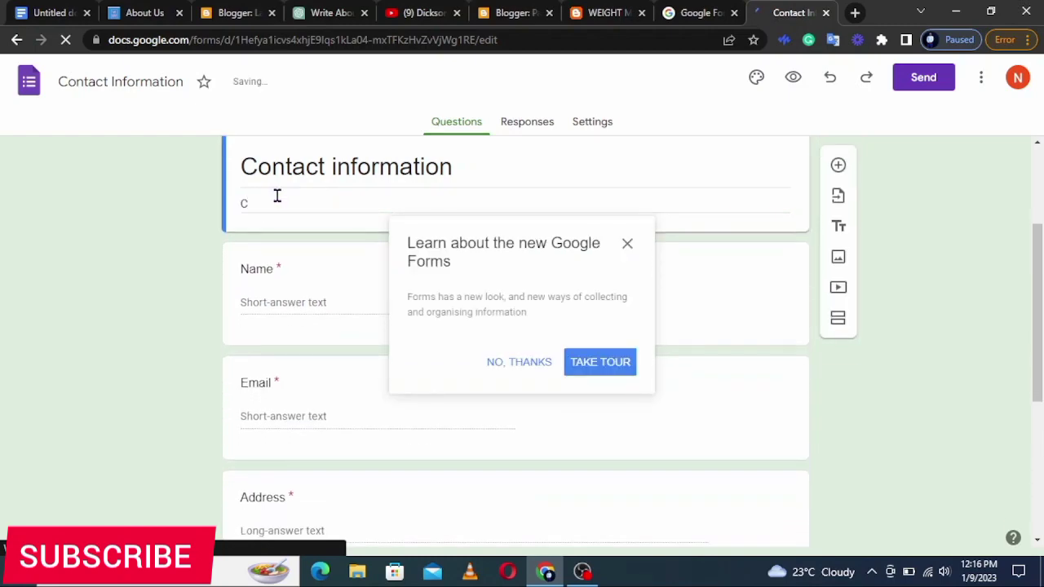
type("ONTACT US")
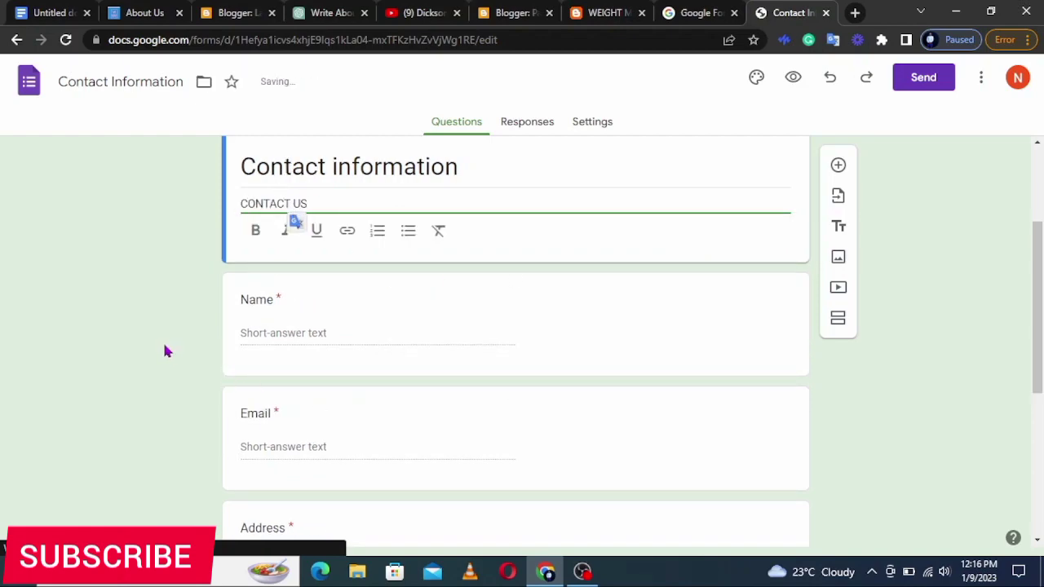
left_click(164, 349)
Delete the Address and Phone number questions from the Contact information form
scroll(186, 343, "down", 3)
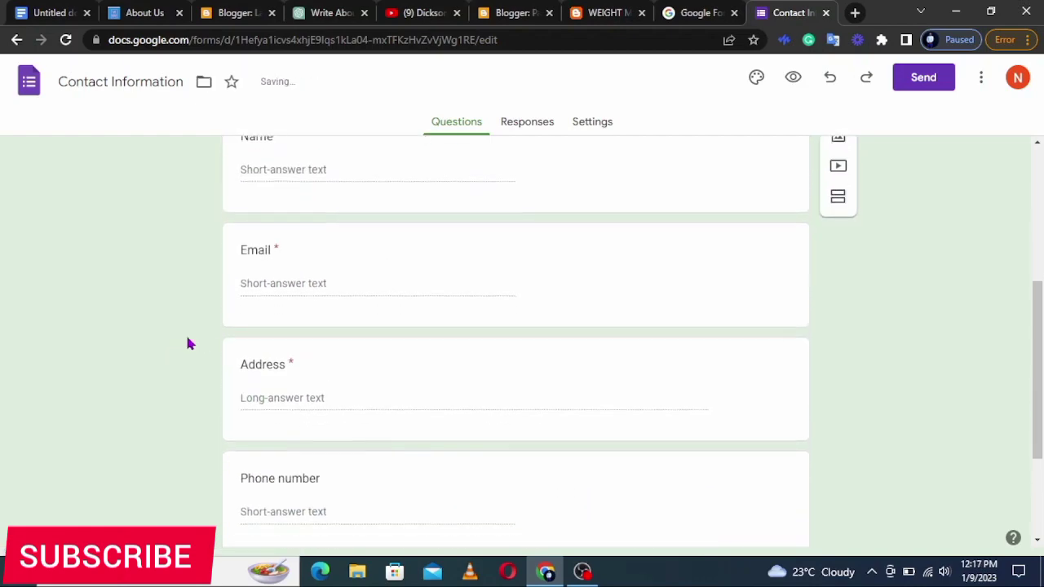
scroll(187, 343, "down", 1)
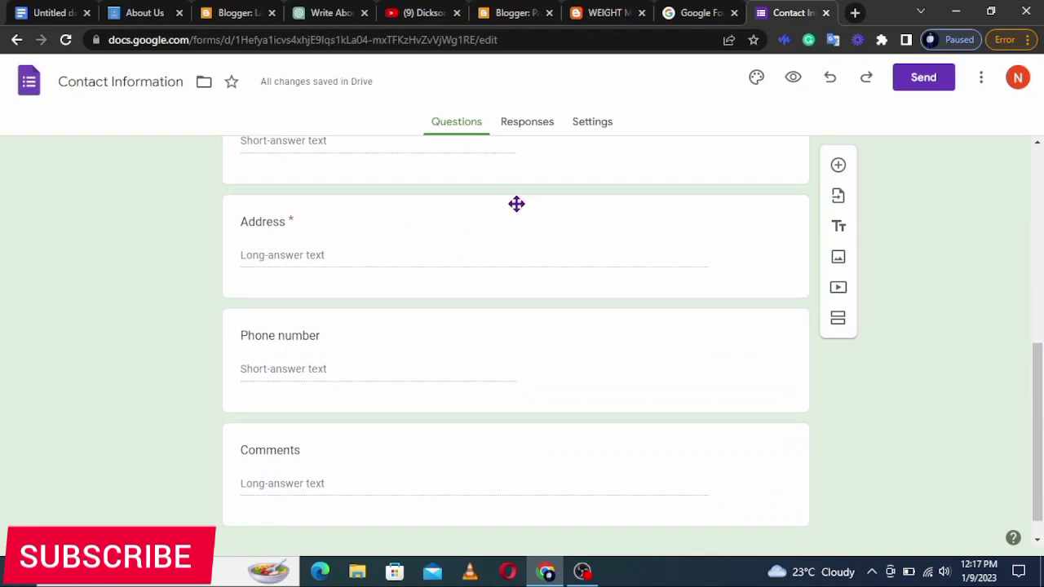
left_click(516, 204)
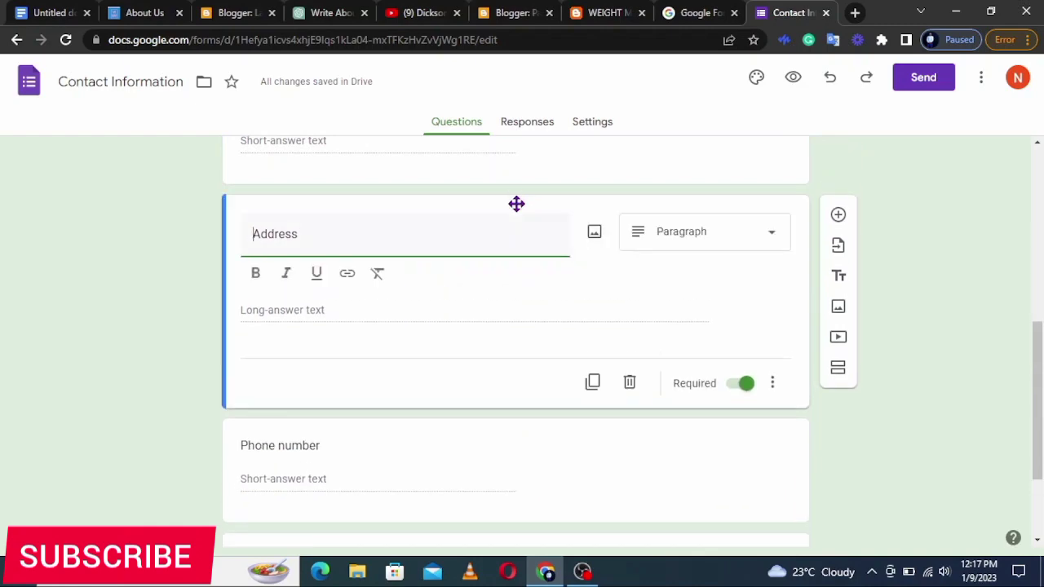
left_click(629, 375)
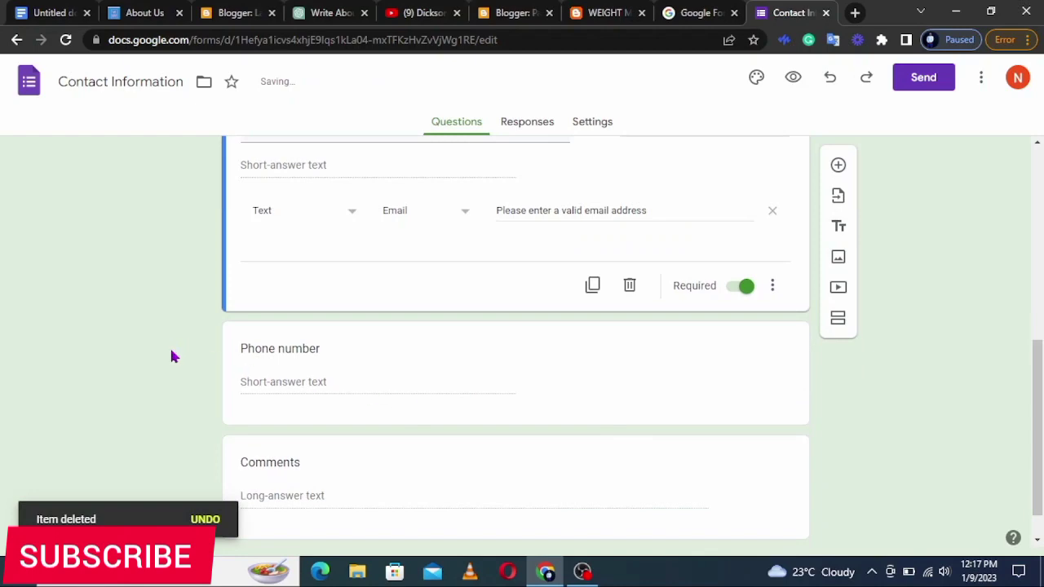
left_click(517, 328)
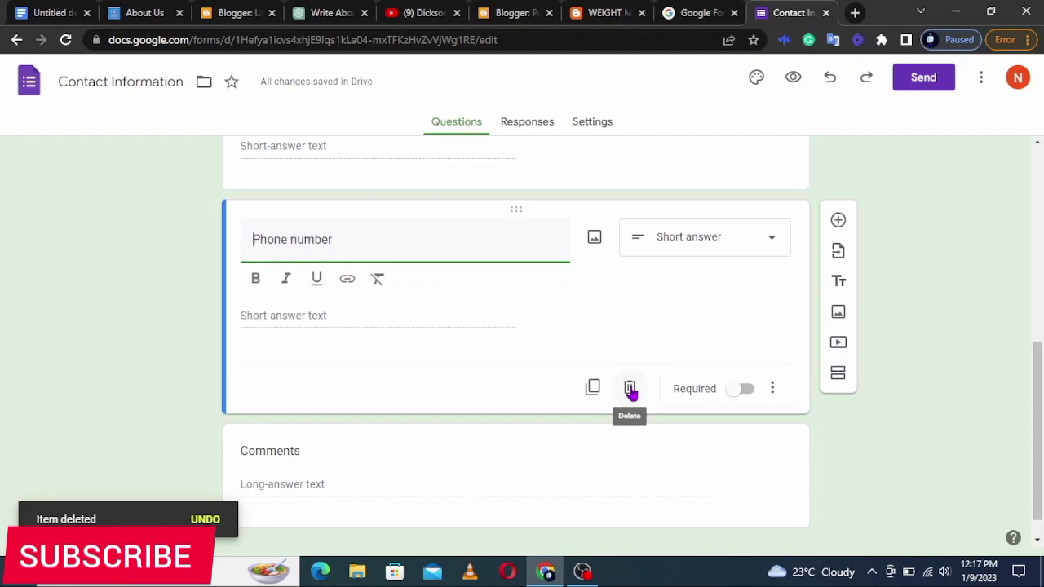
left_click(630, 388)
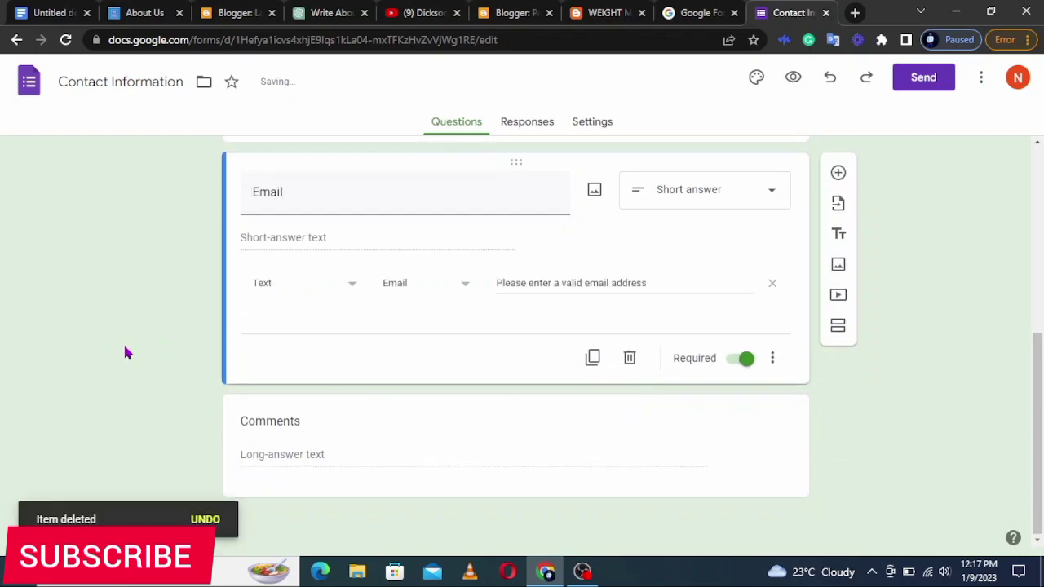
Look over the remaining form questions and copy the form's embed HTML from its send options
scroll(135, 414, "up", 3)
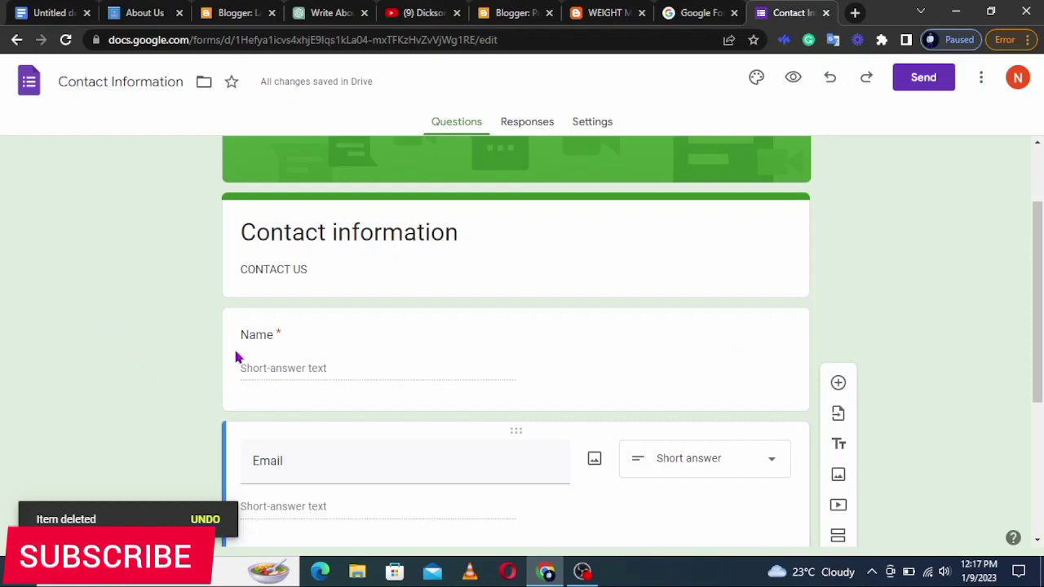
scroll(171, 432, "down", 3)
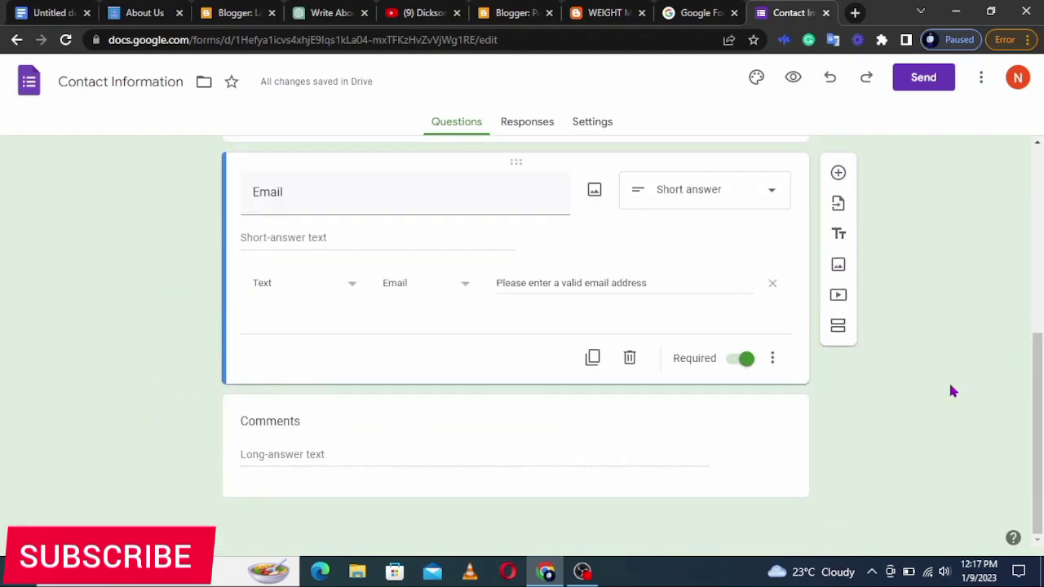
scroll(941, 301, "up", 5)
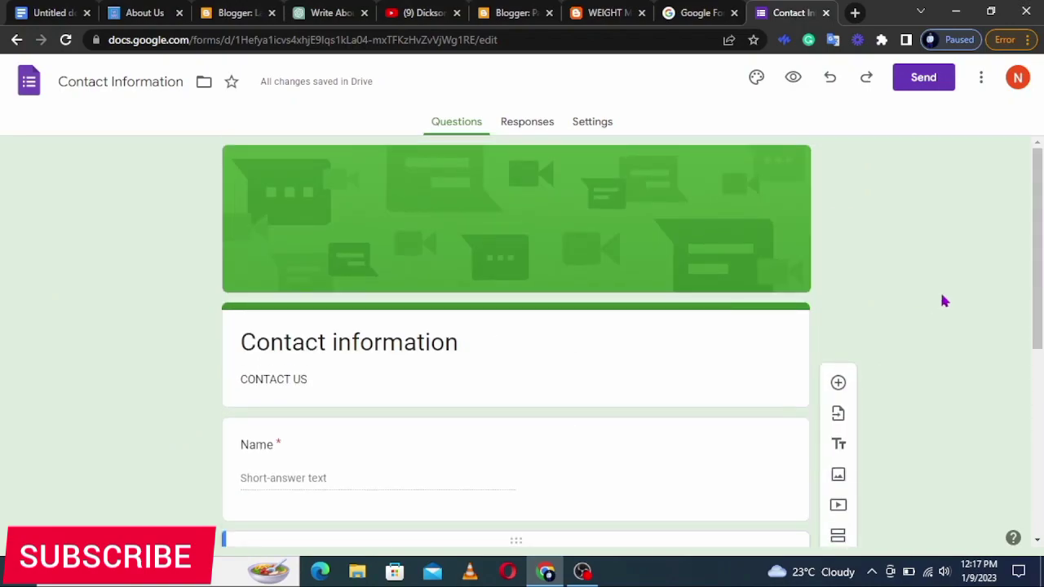
left_click(923, 82)
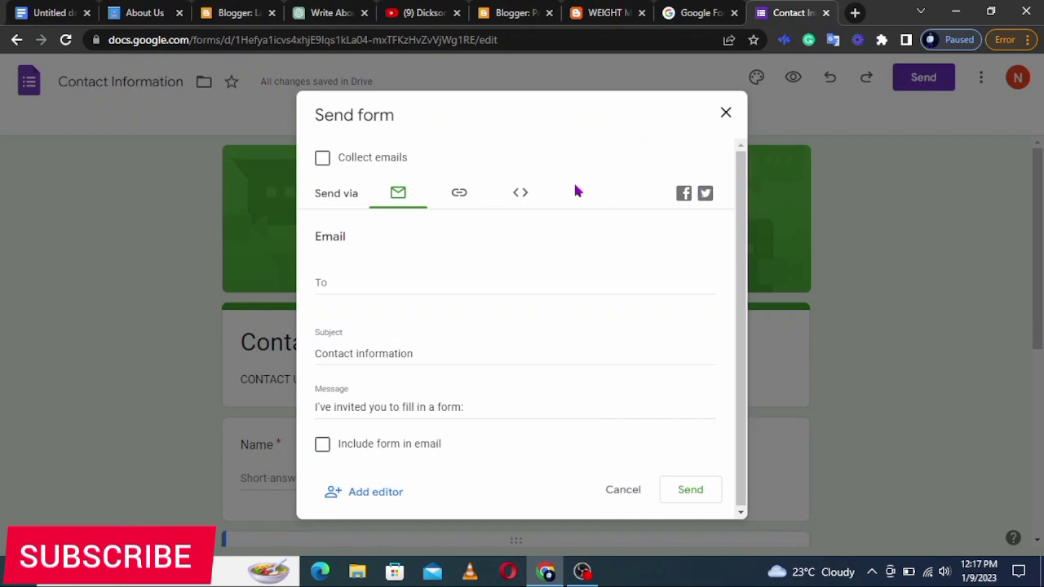
left_click(521, 195)
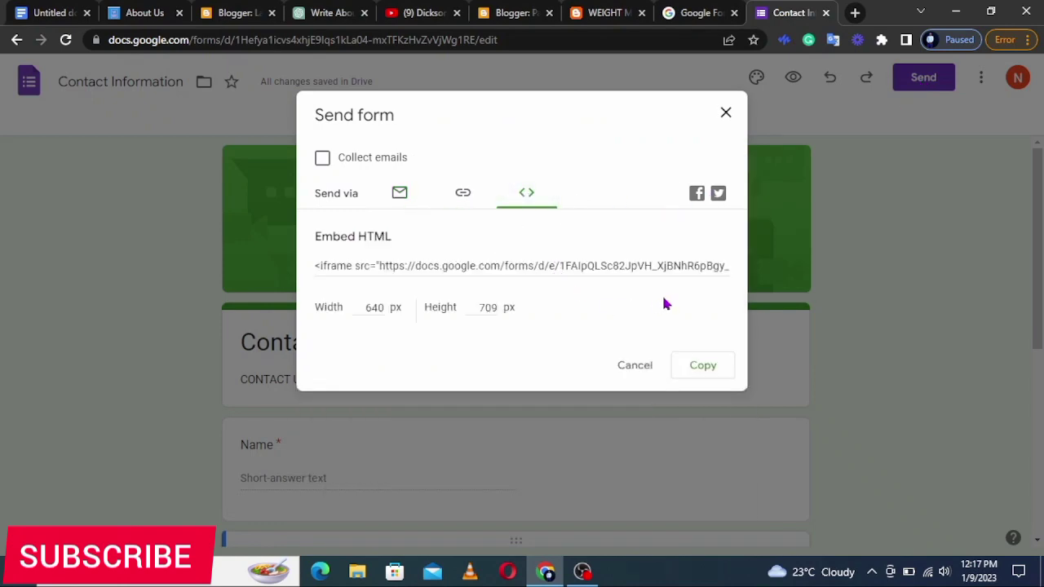
left_click(699, 368)
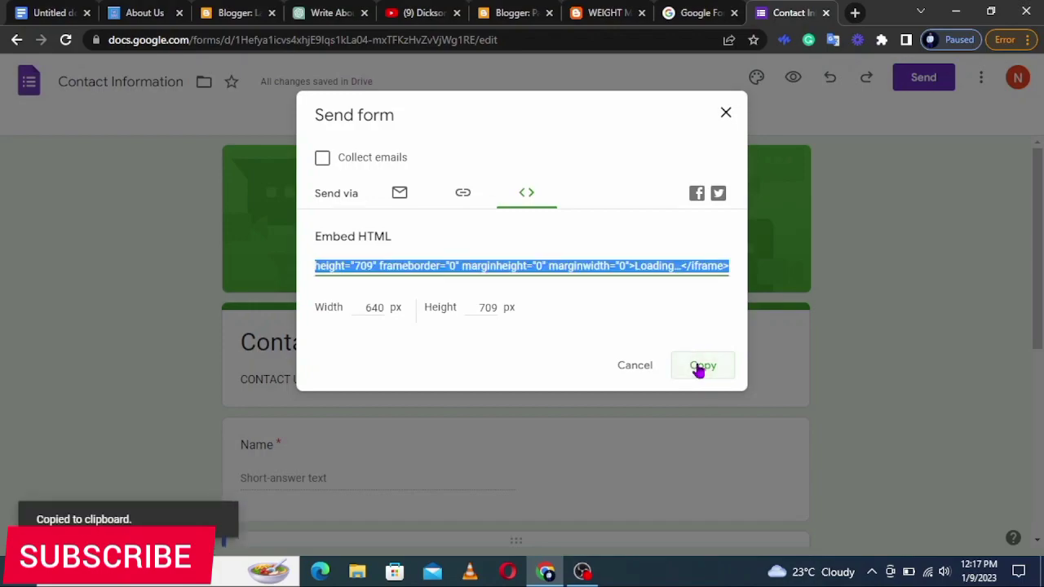
Switch to Blogger, open the Contact US page in HTML view and paste the form's embed code after the existing paragraph
left_click(513, 13)
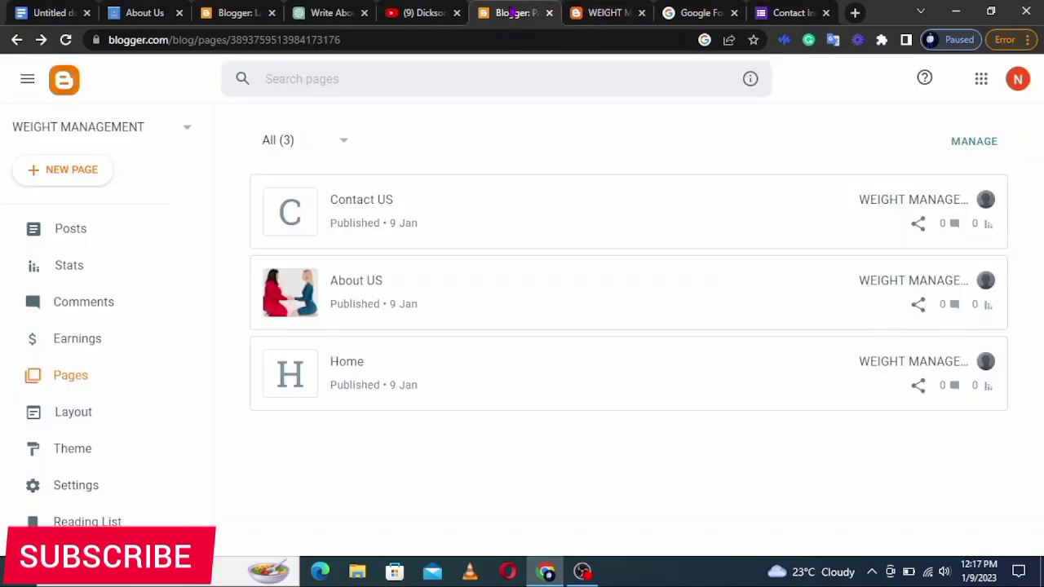
left_click(408, 218)
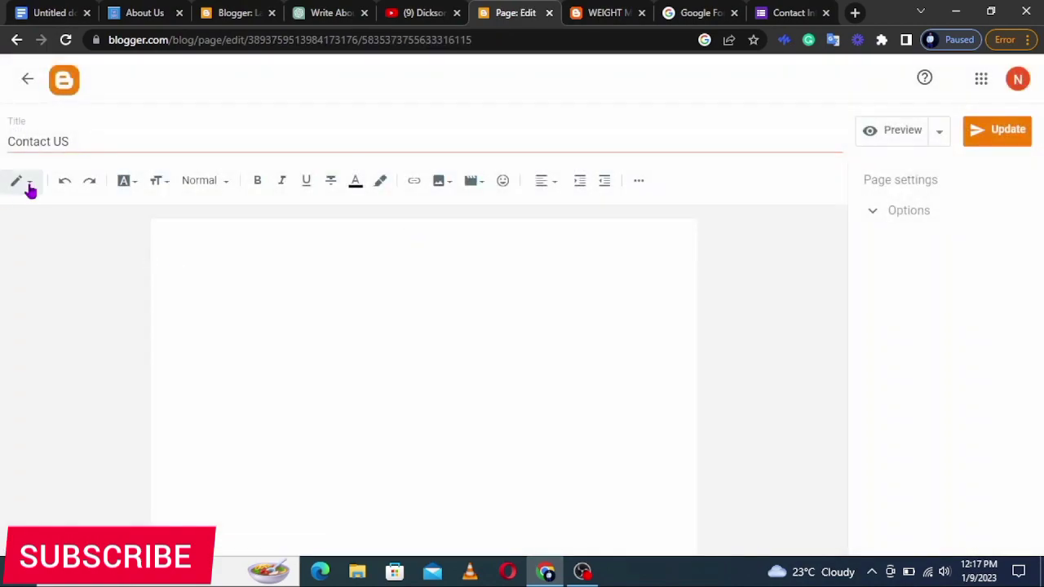
left_click(31, 189)
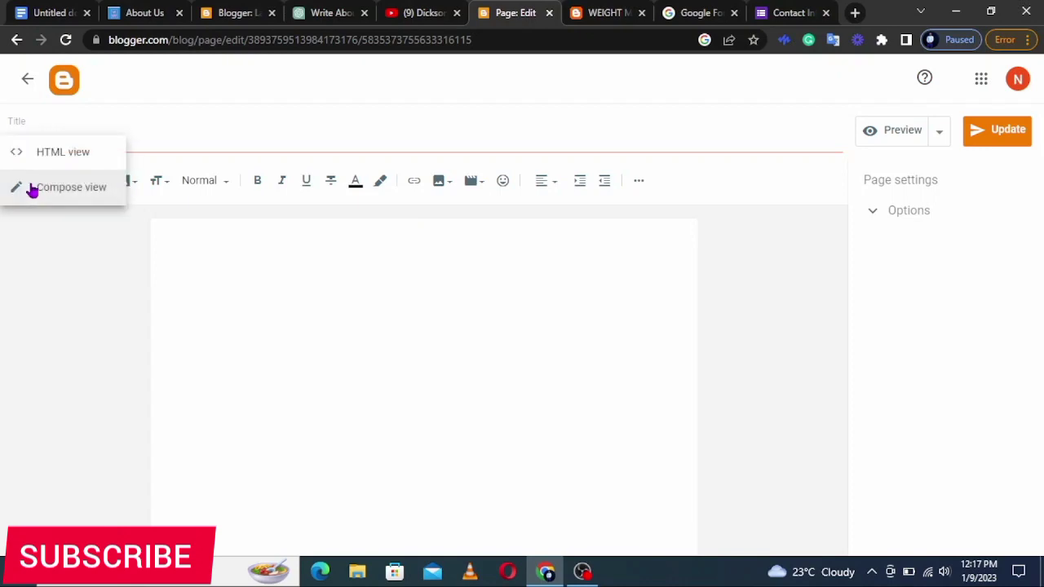
left_click(65, 155)
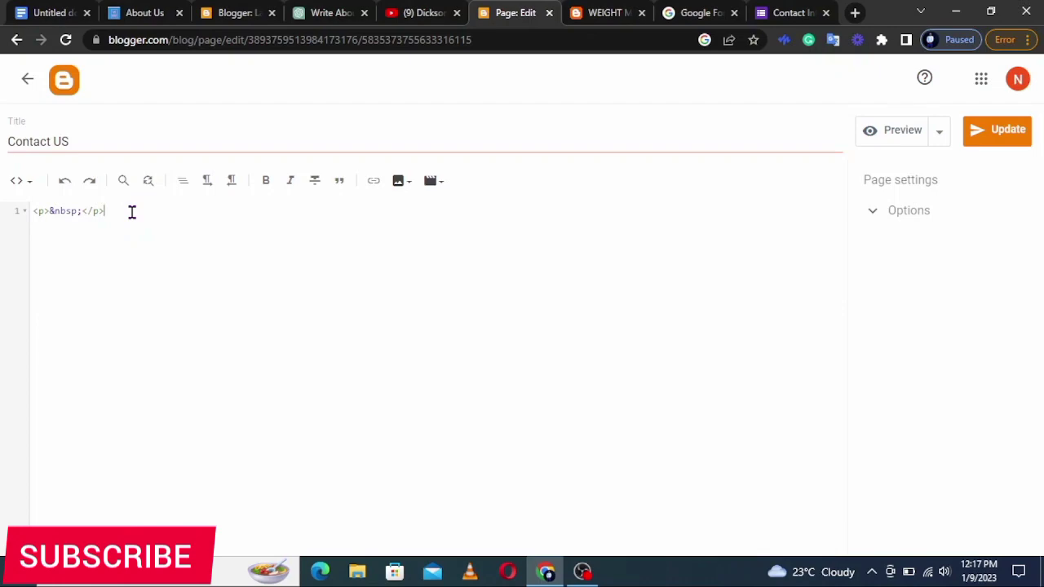
left_click(132, 212)
key("ctrl+v")
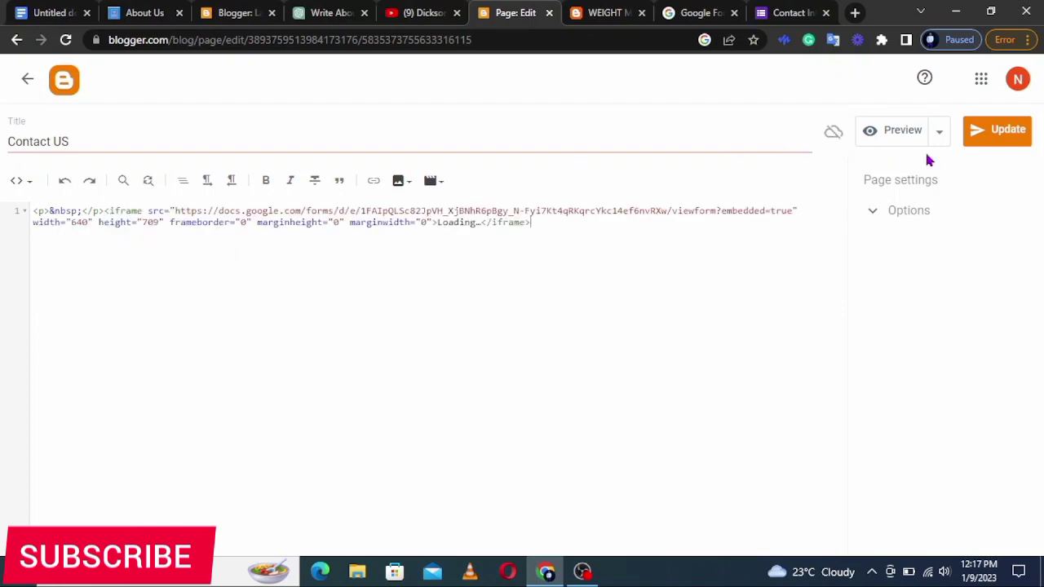
Update the Contact US page and open the live WEIGHT MANAGEMENT blog from Blogger's list of pages
left_click(985, 137)
left_click(28, 83)
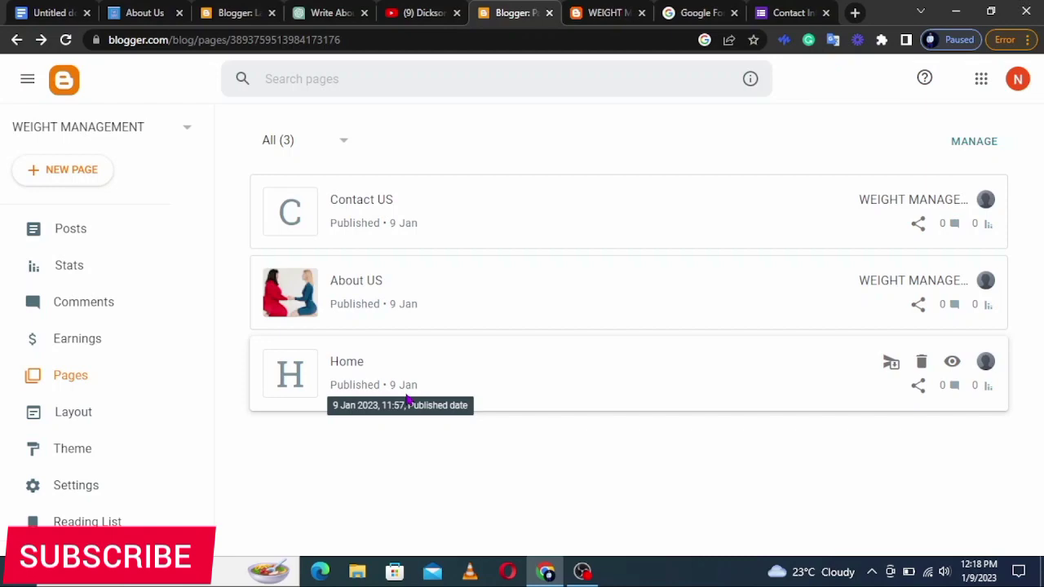
scroll(149, 526, "down", 2)
left_click(88, 454)
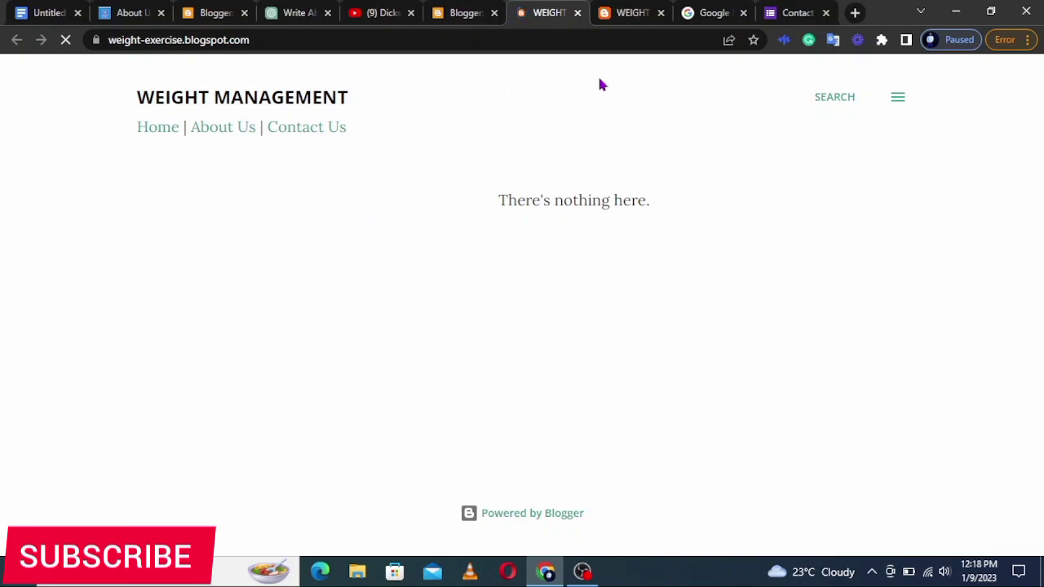
left_click(661, 12)
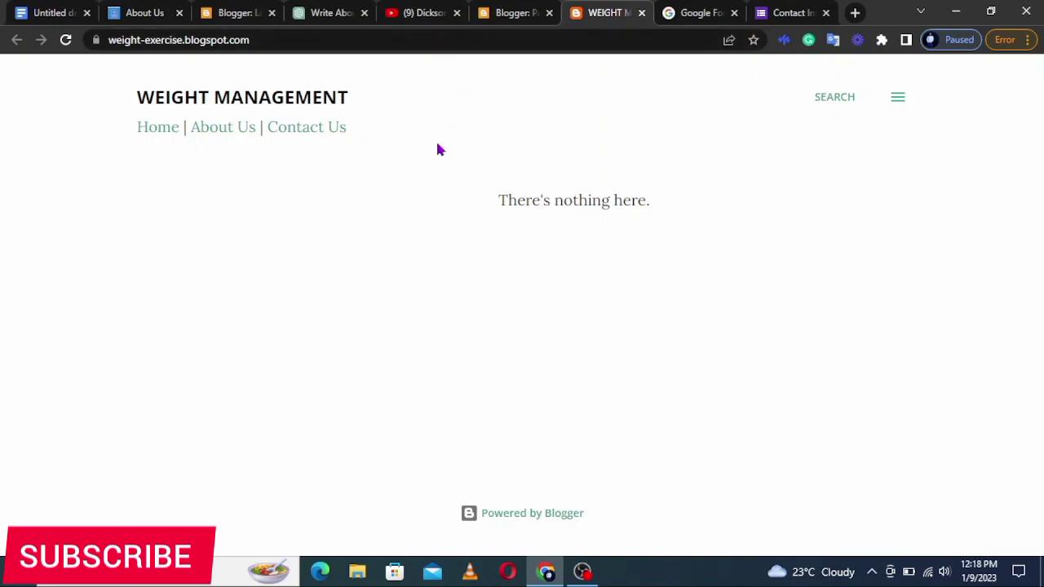
left_click(417, 38)
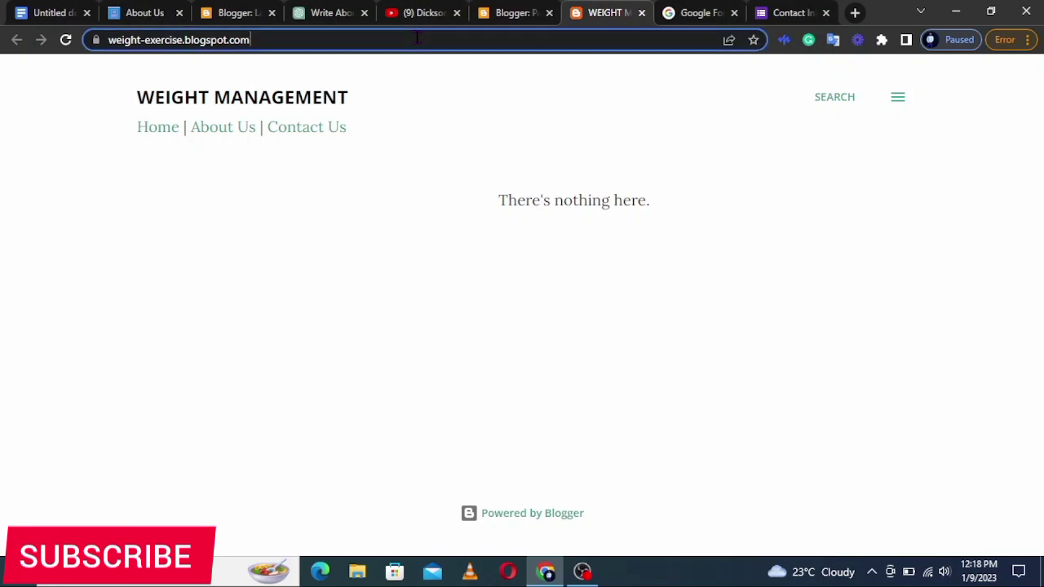
left_click(347, 39)
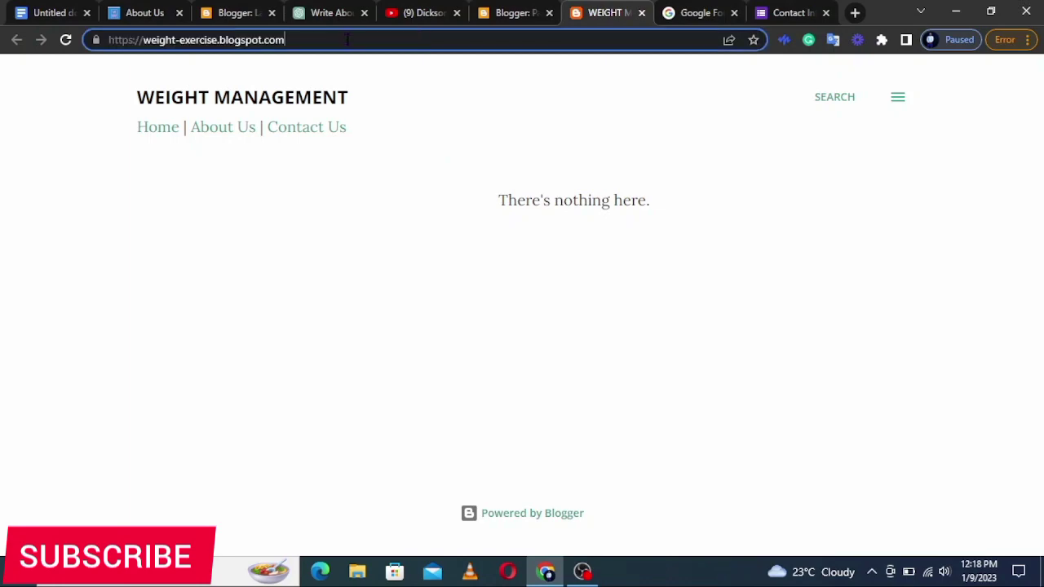
left_click_drag(313, 38, 98, 40)
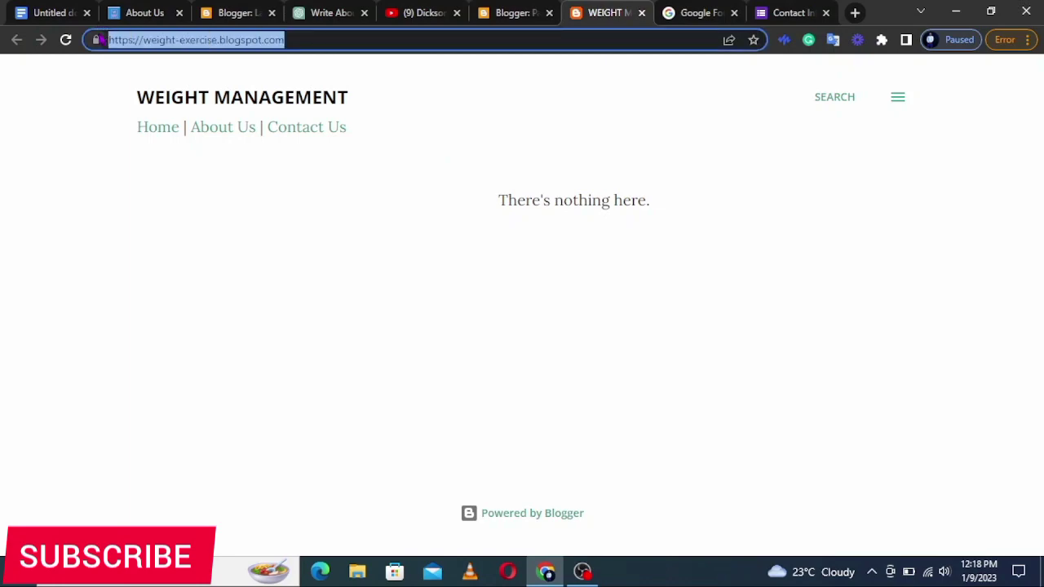
left_click(507, 13)
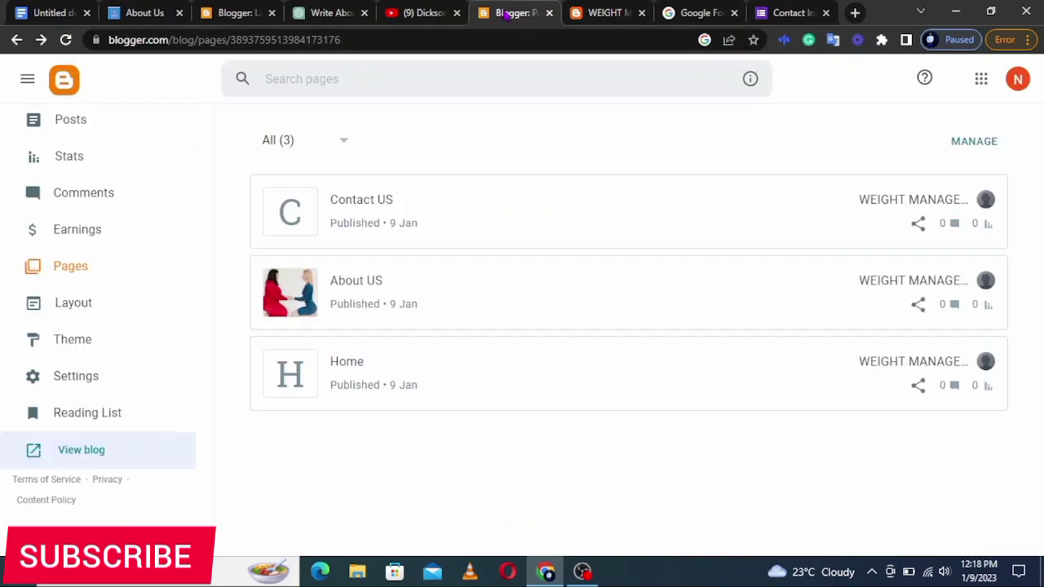
left_click(71, 311)
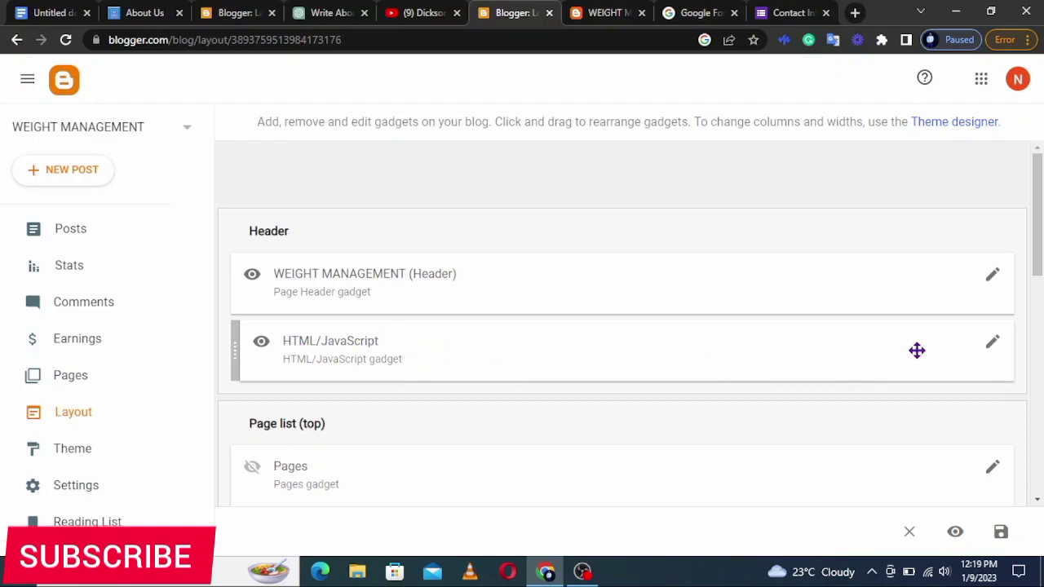
left_click(993, 345)
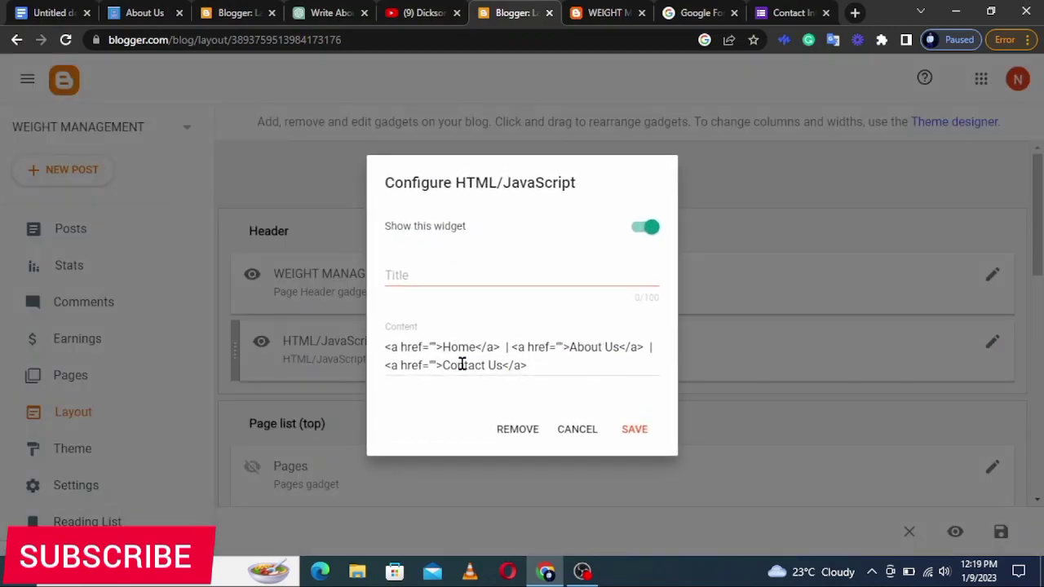
left_click(432, 343)
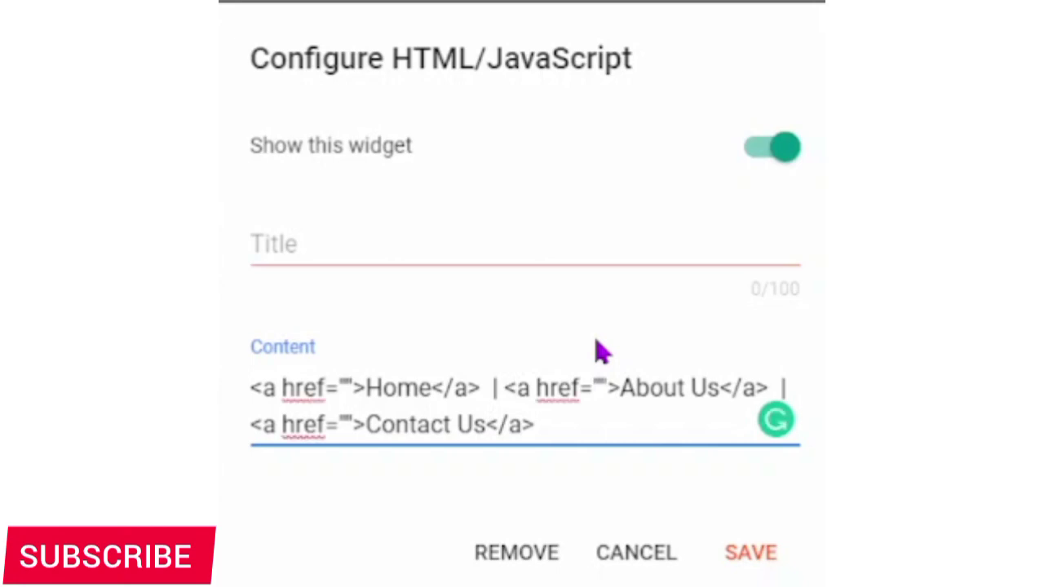
key("ctrl+v")
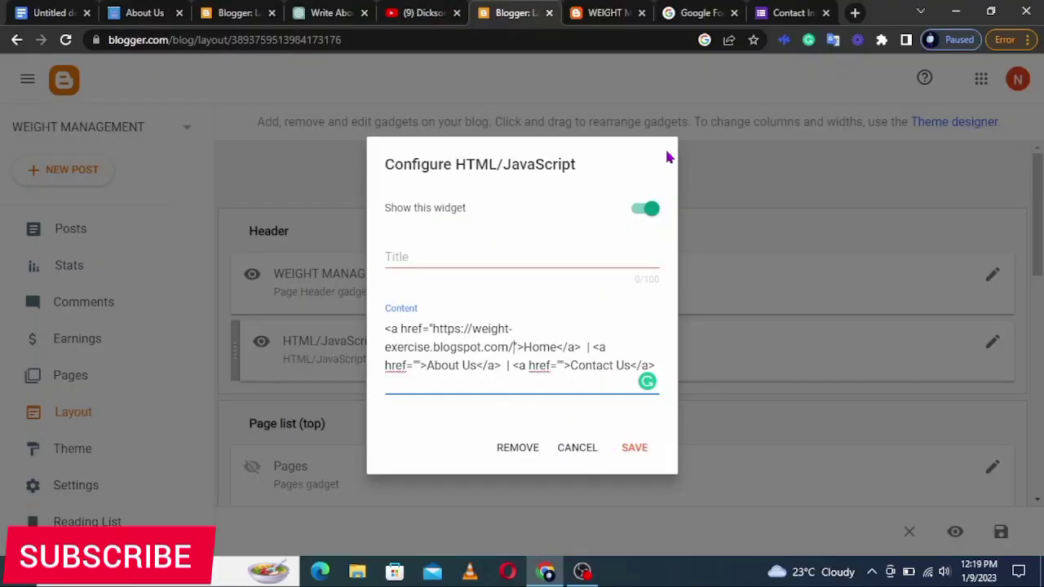
left_click(601, 13)
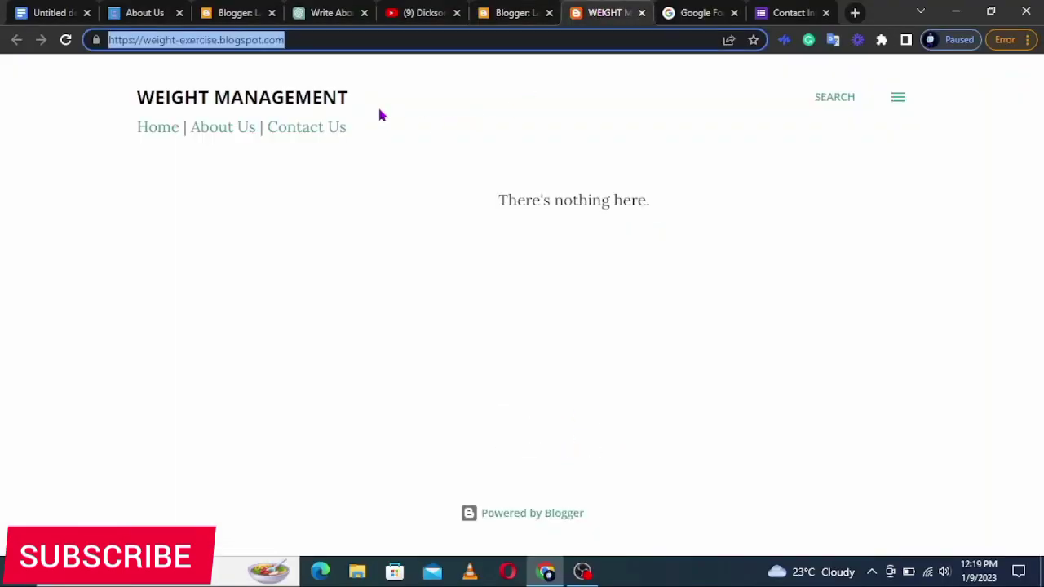
left_click(498, 13)
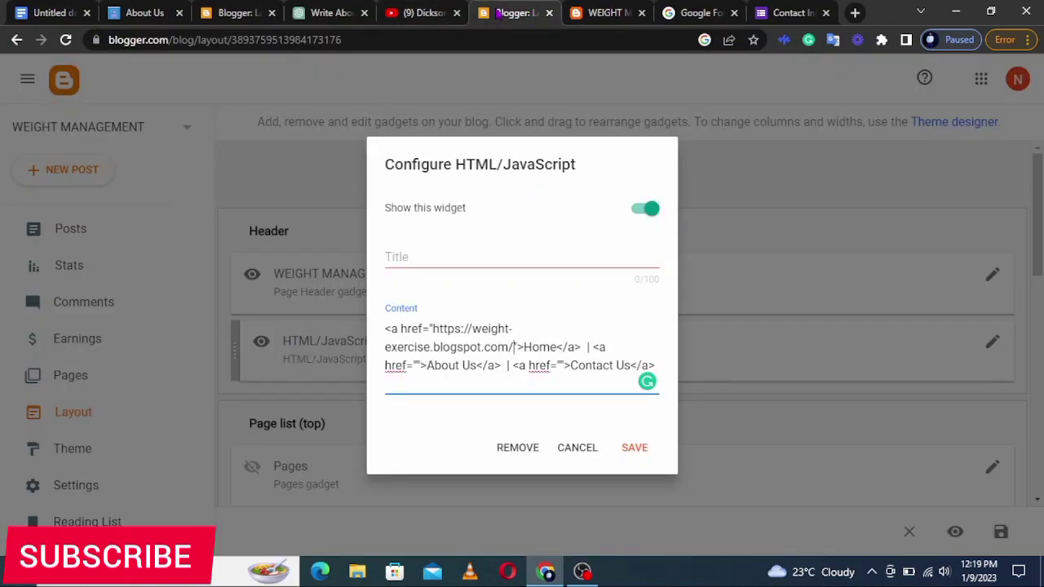
left_click(634, 450)
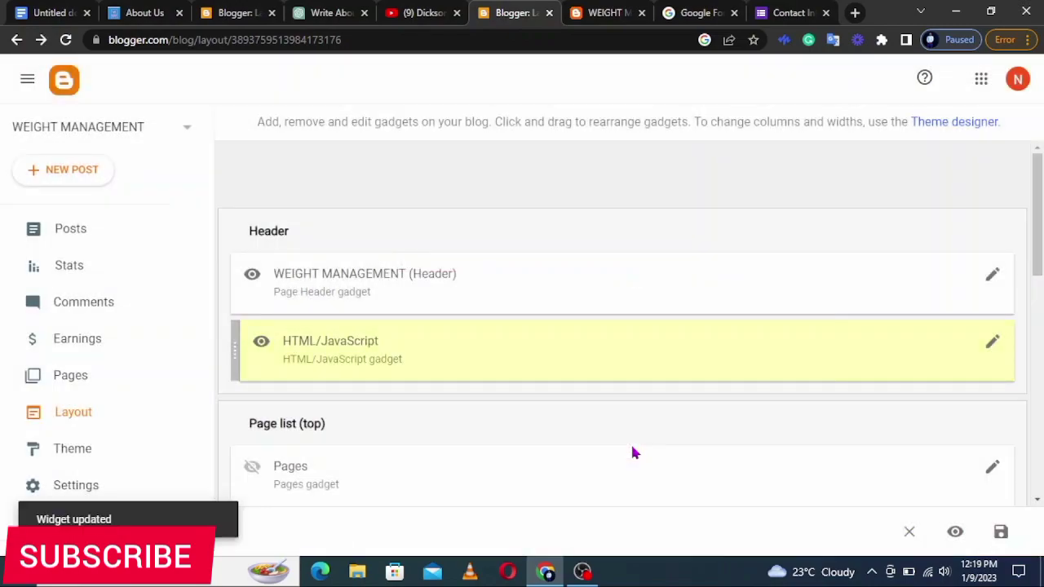
Open the live About US and Contact US pages from Blogger's list of pages
left_click(68, 377)
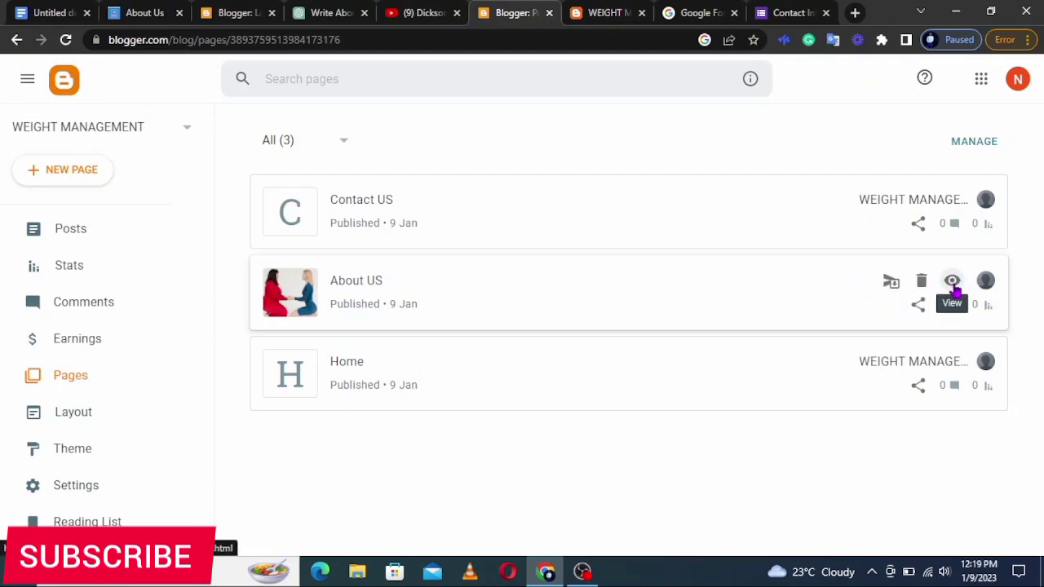
left_click(951, 281)
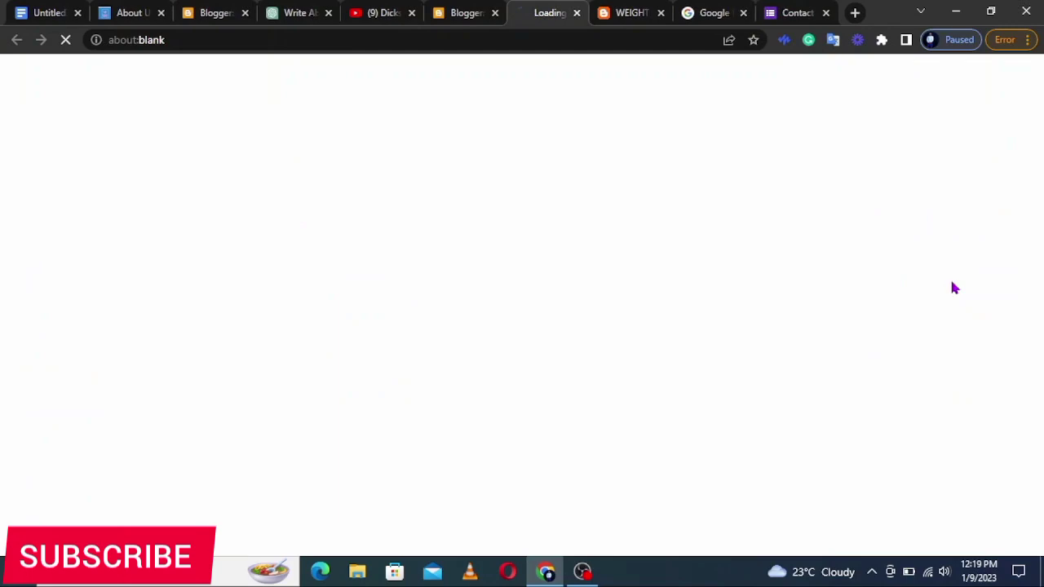
left_click(464, 12)
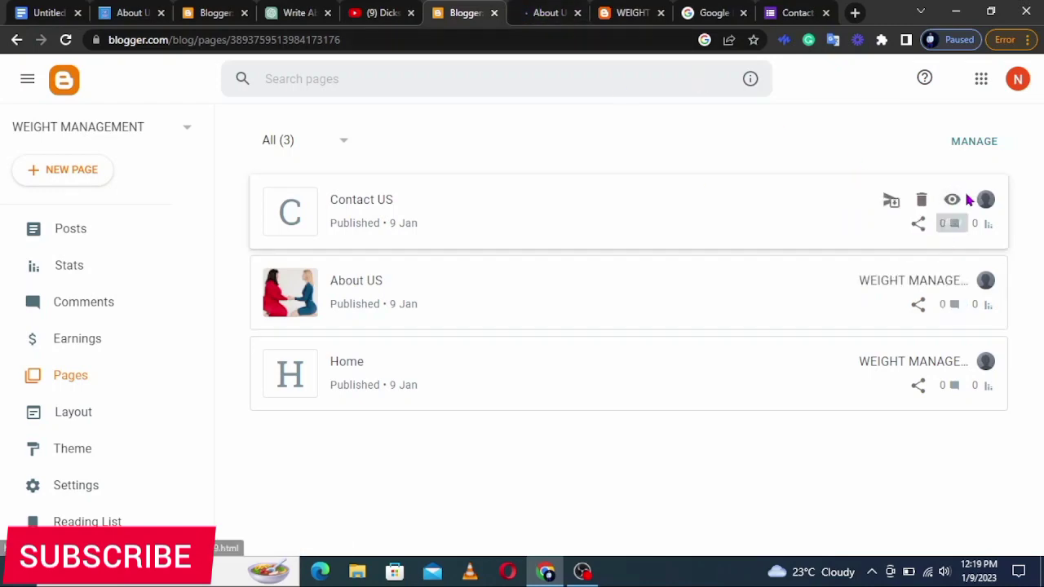
left_click(952, 200)
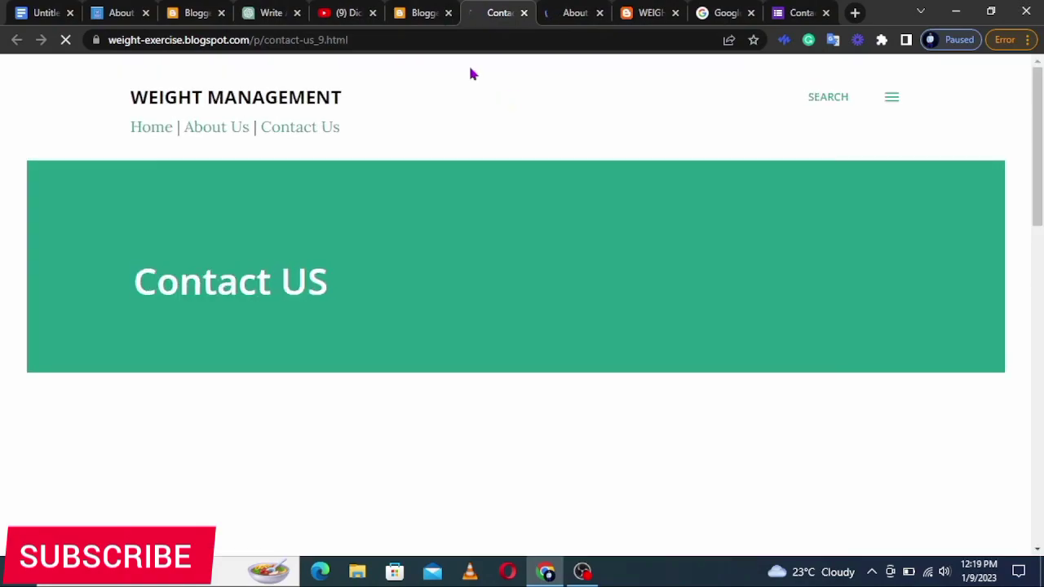
left_click(416, 12)
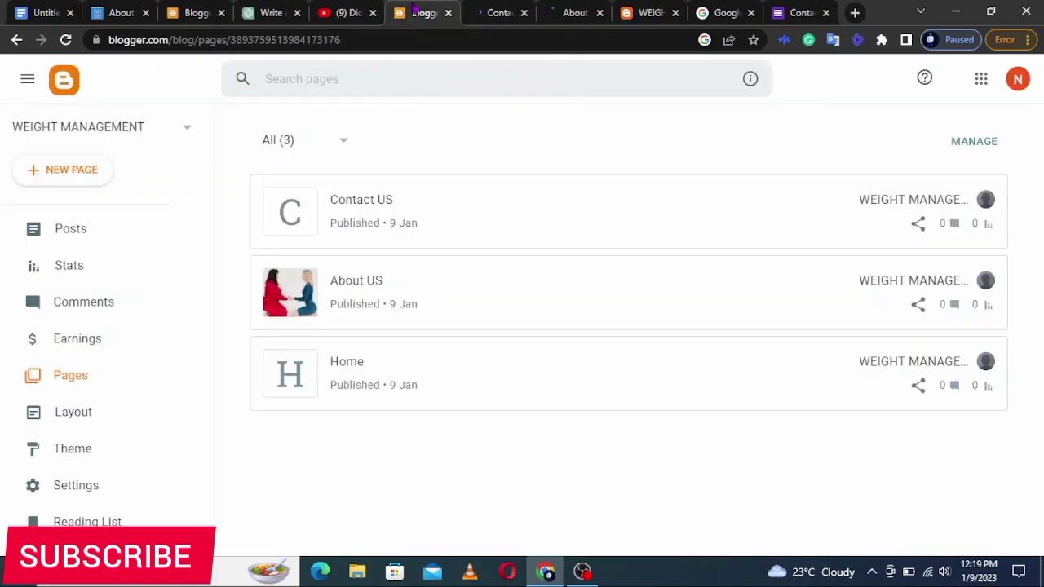
Examine the embedded Contact information form on the live Contact US page, dismissing its auto-save notice
left_click(495, 12)
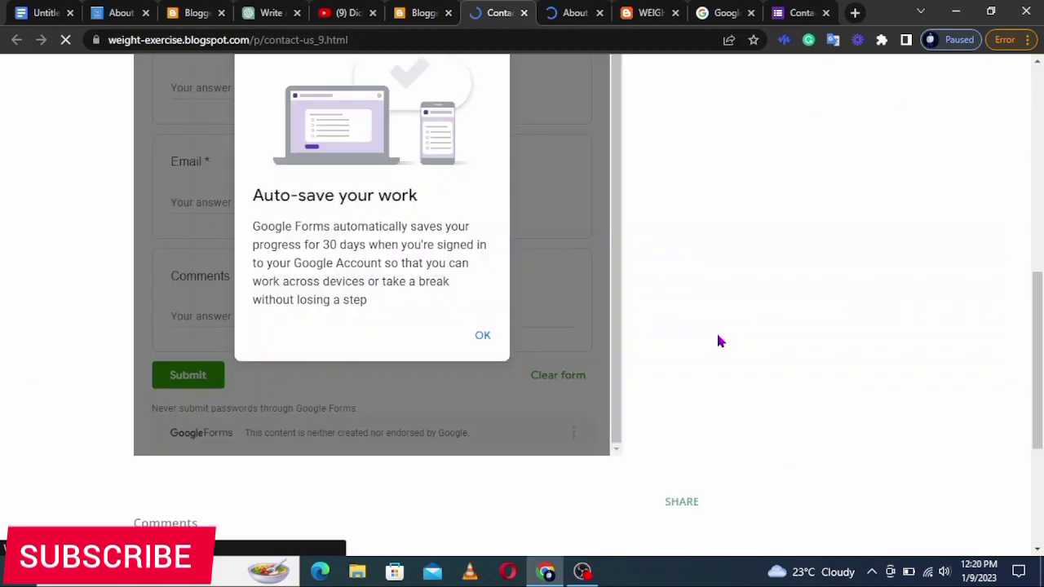
left_click(482, 338)
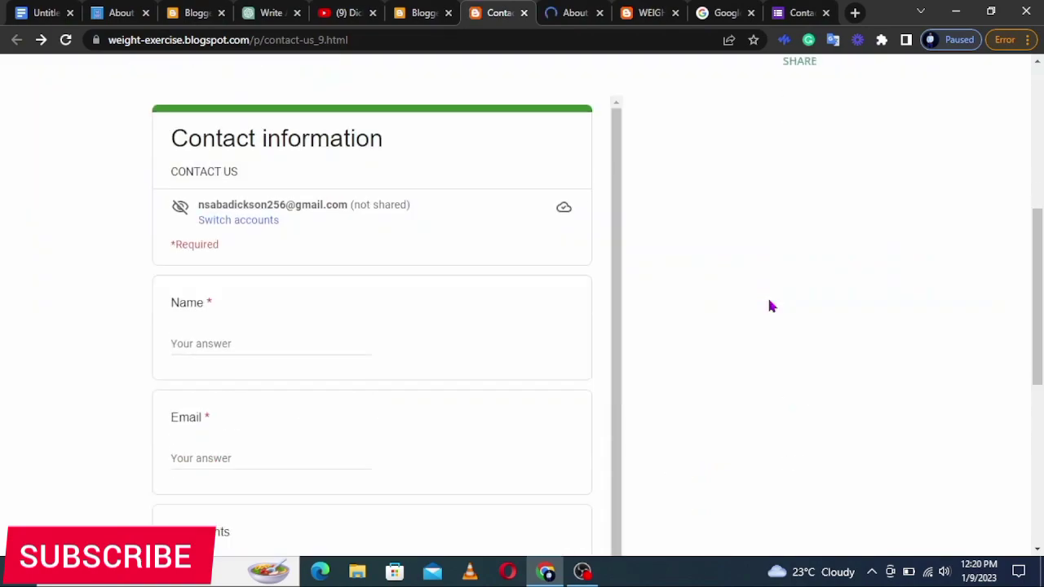
scroll(771, 306, "down", 4)
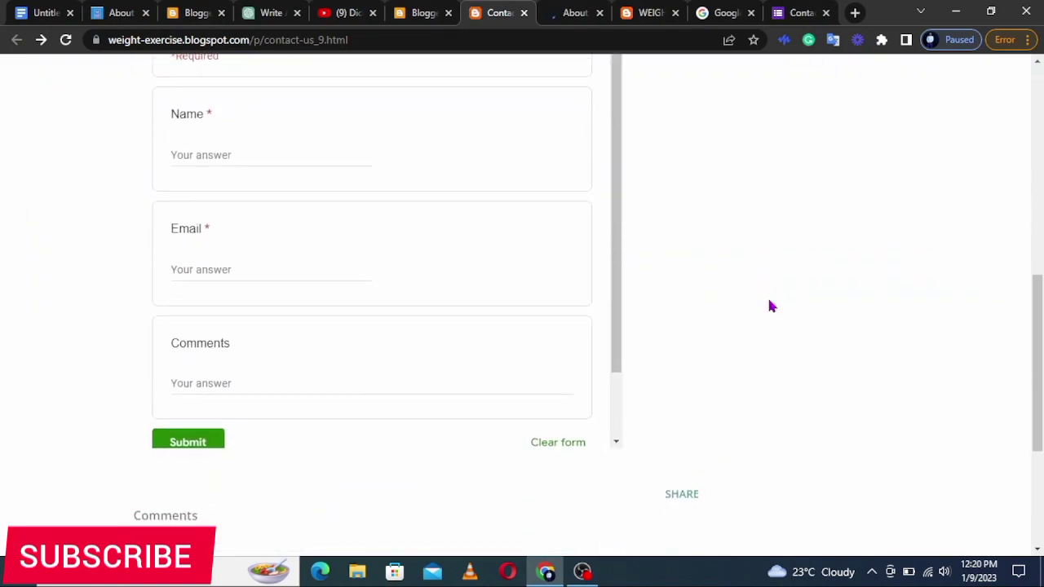
scroll(770, 306, "up", 5)
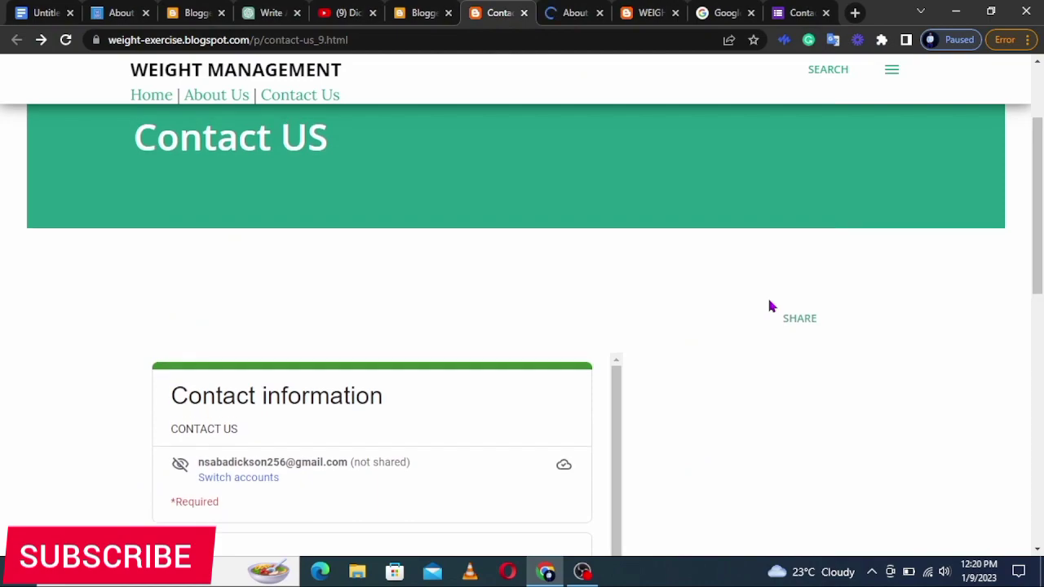
Test the About Us and Home links in the live blog's header, and close that browser tab
left_click(217, 97)
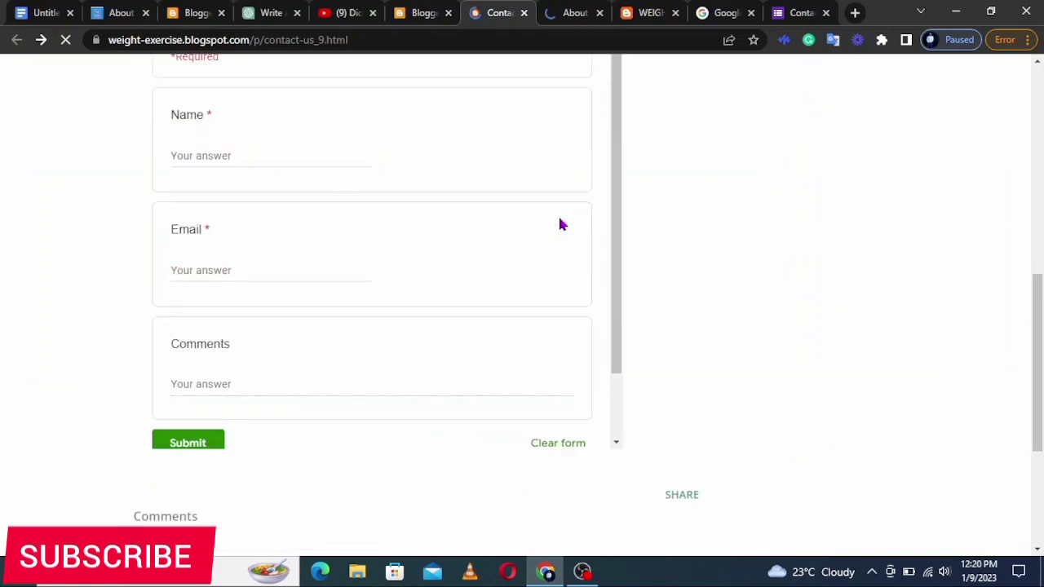
scroll(560, 224, "down", 2)
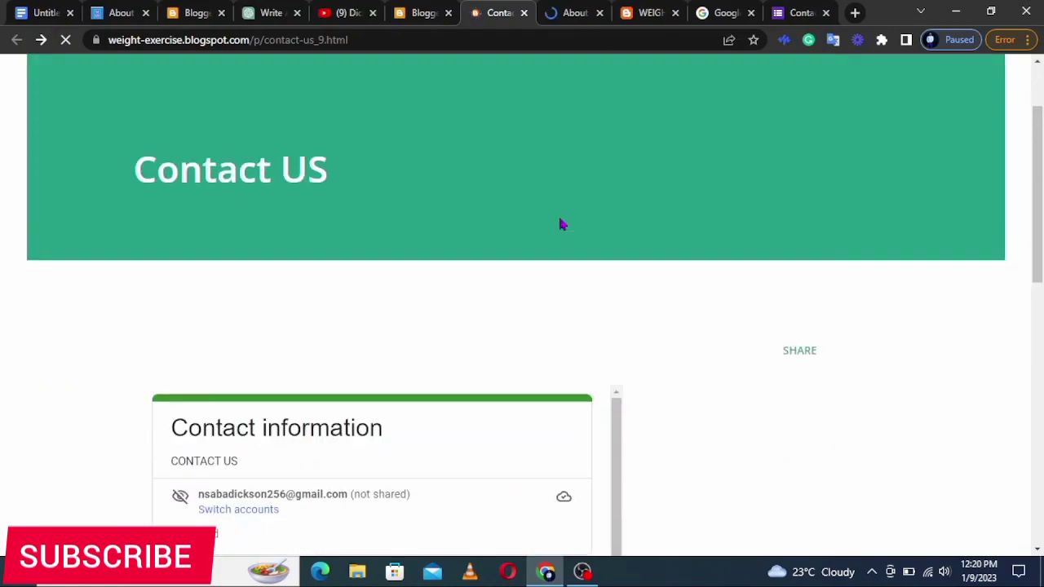
scroll(561, 225, "down", 1)
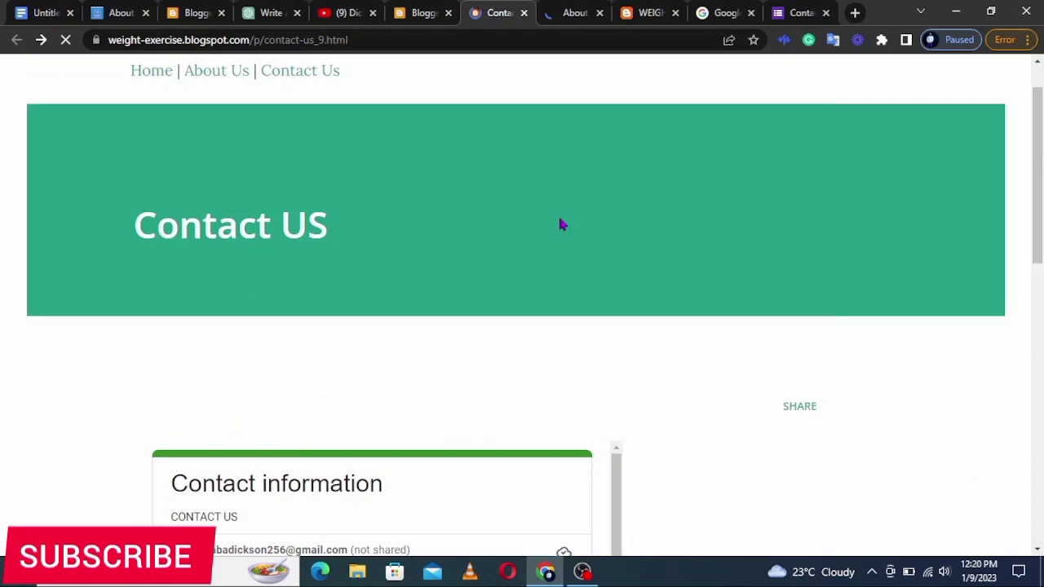
left_click(416, 39)
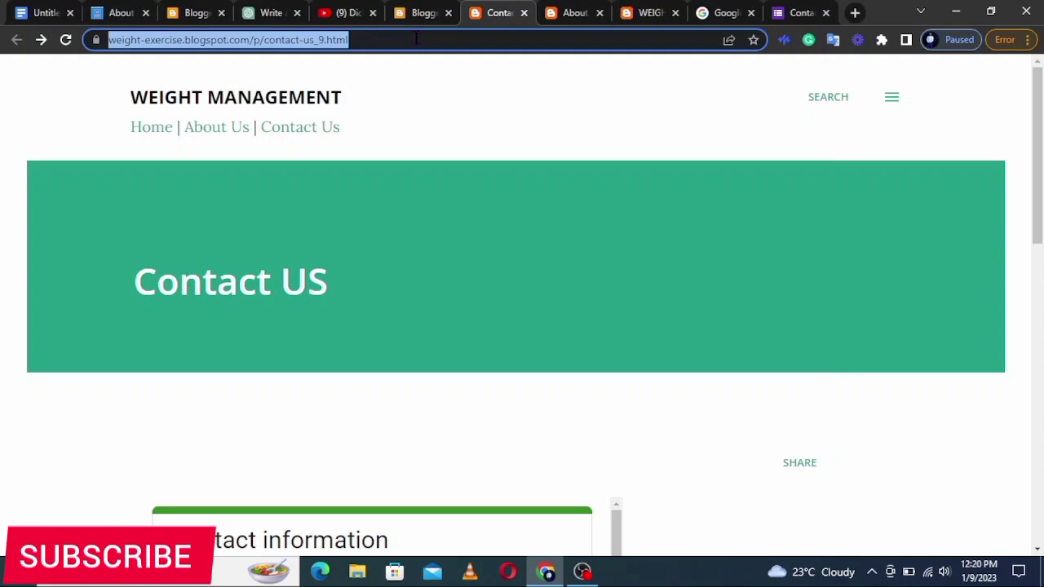
left_click(154, 130)
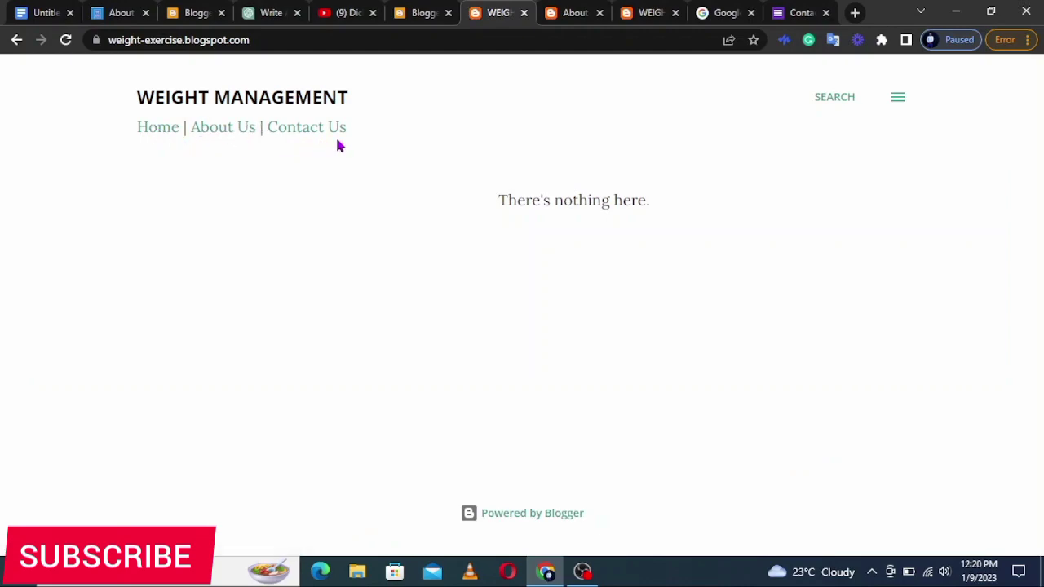
middle_click(500, 13)
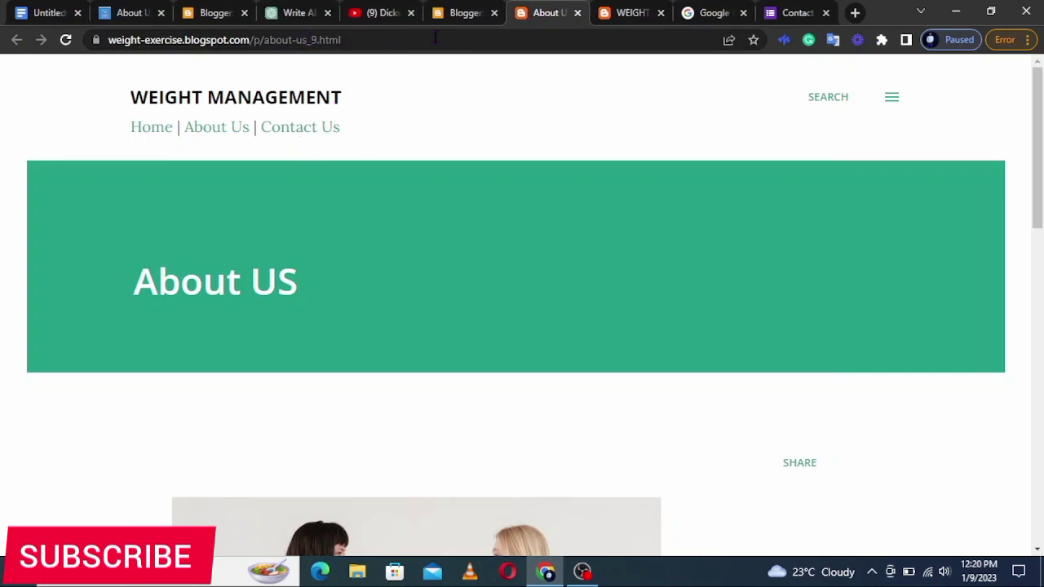
left_click(435, 38)
left_click(435, 38)
left_click_drag(435, 38, 96, 41)
key("ctrl+c")
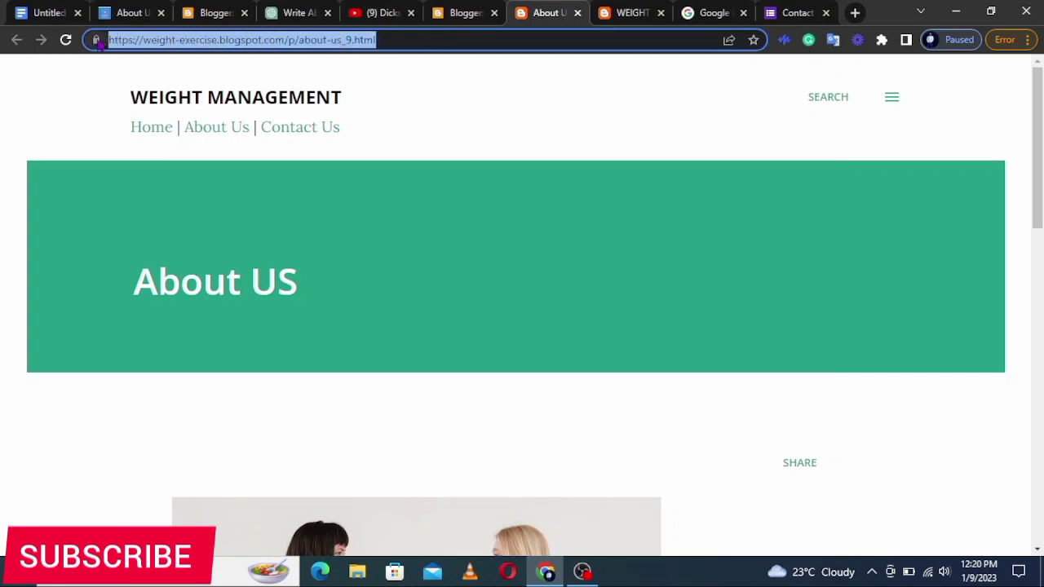
left_click(464, 12)
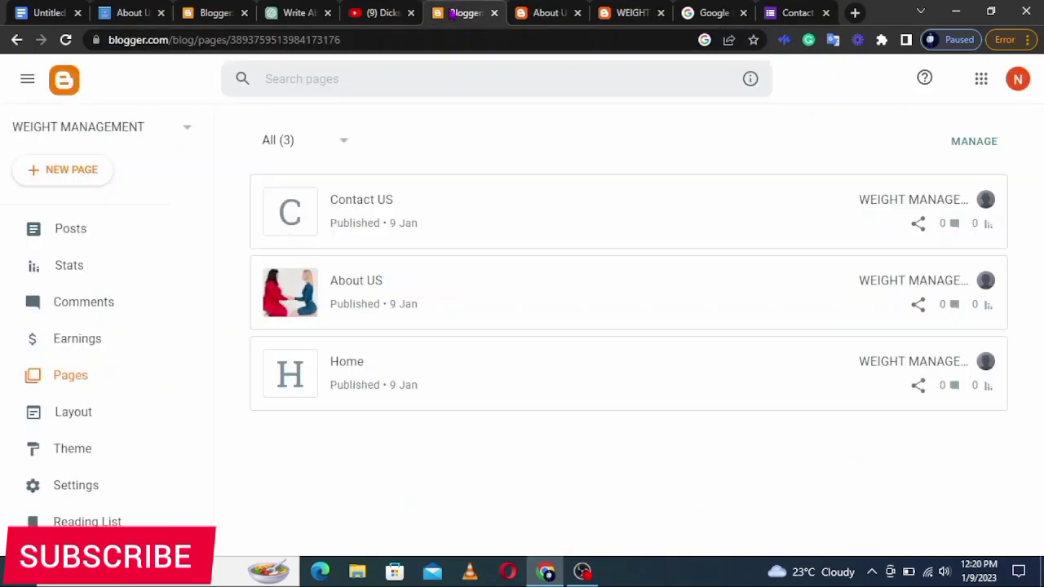
left_click(88, 412)
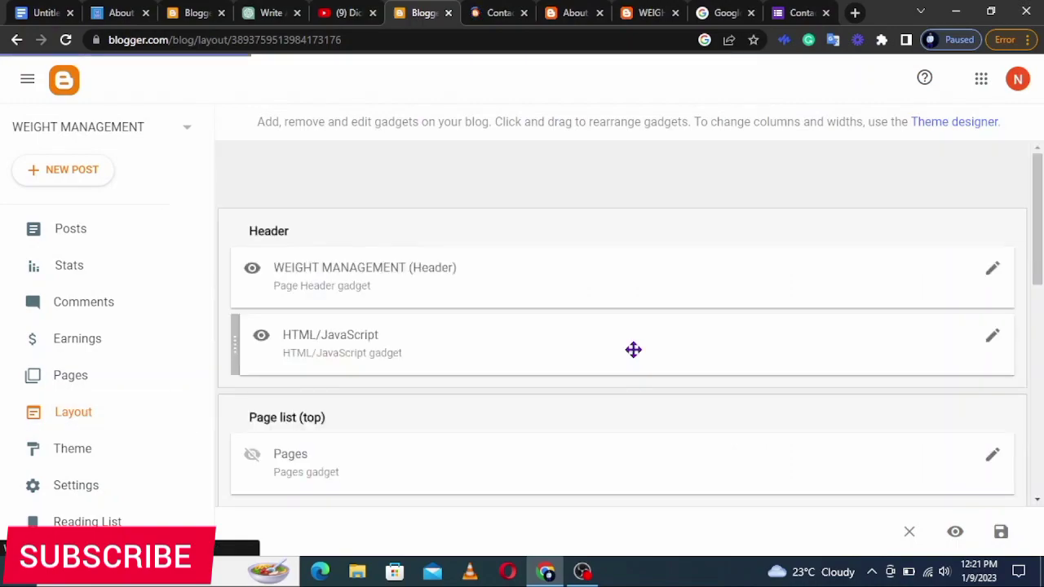
left_click(992, 346)
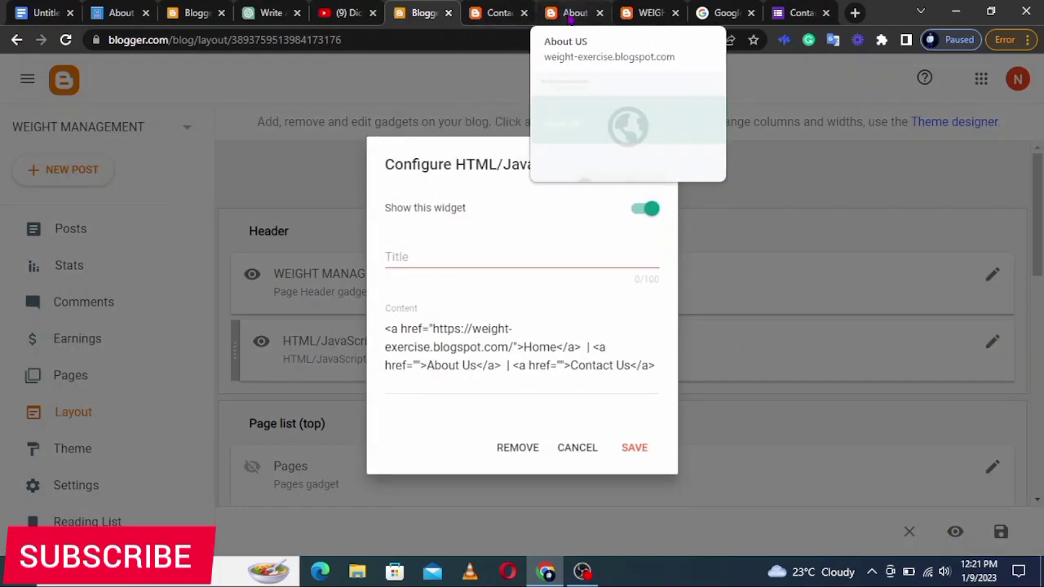
left_click(570, 13)
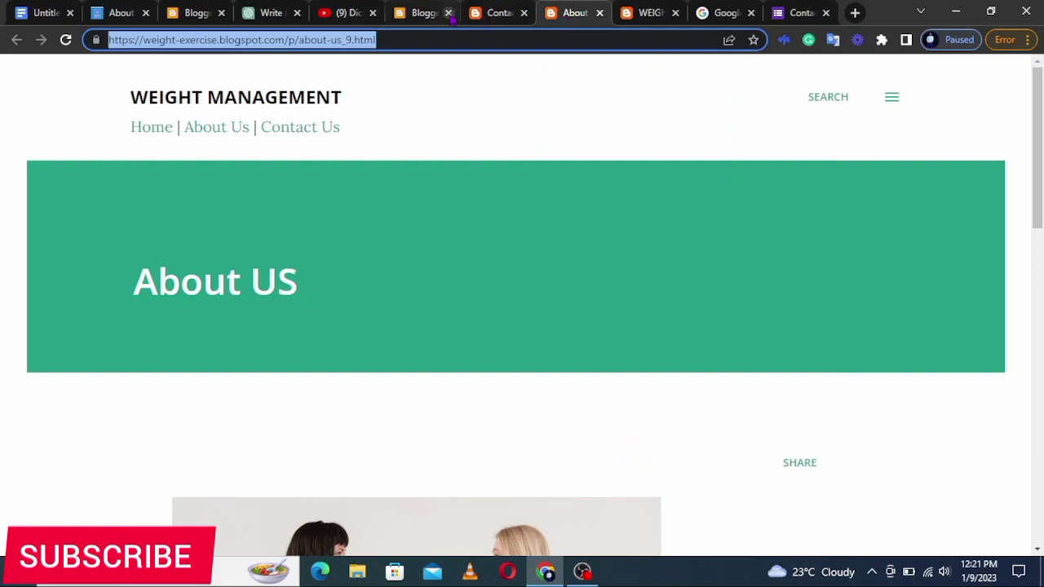
left_click(419, 13)
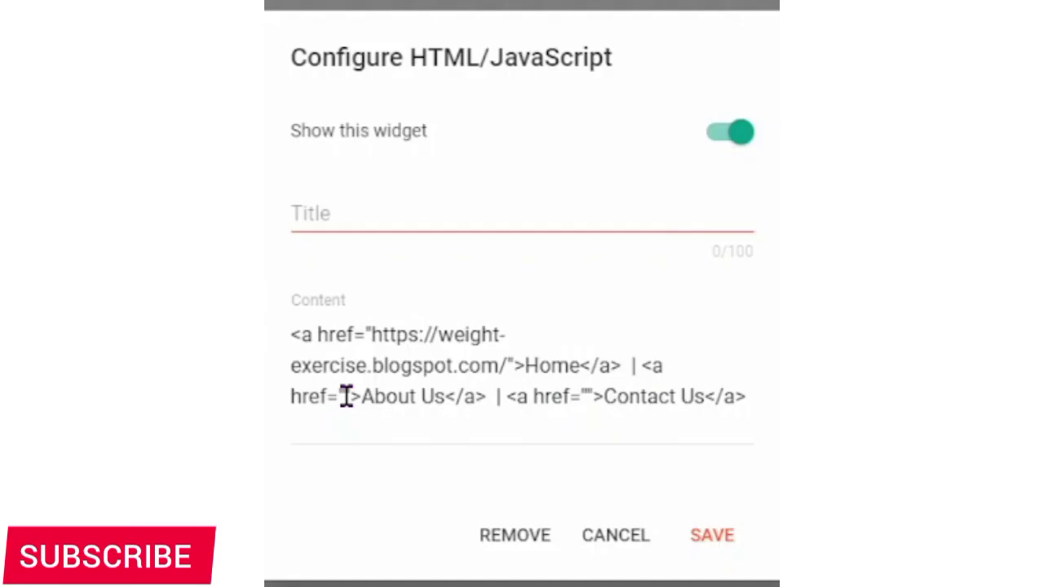
left_click(346, 397)
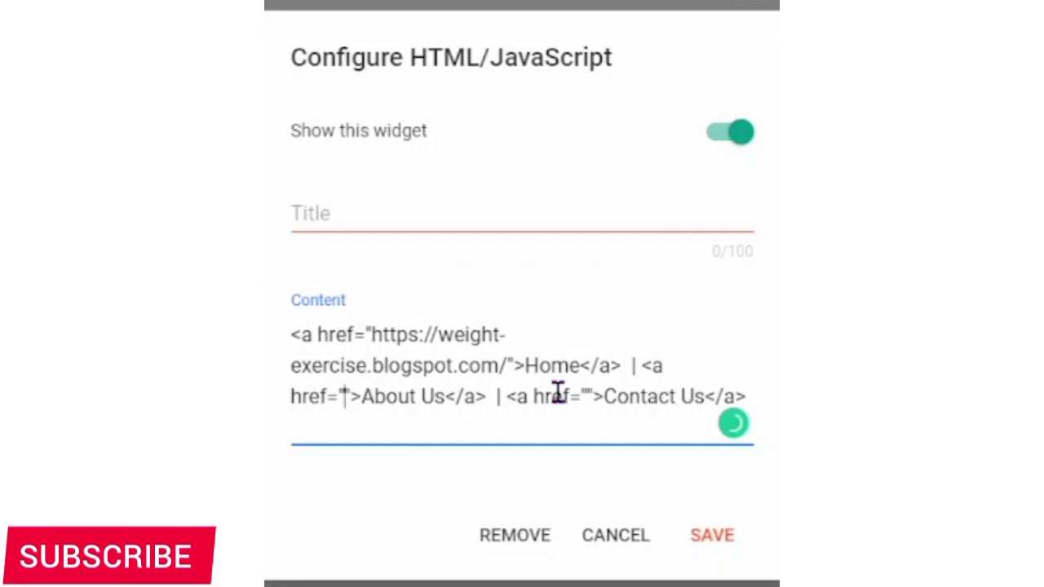
key("ctrl+v")
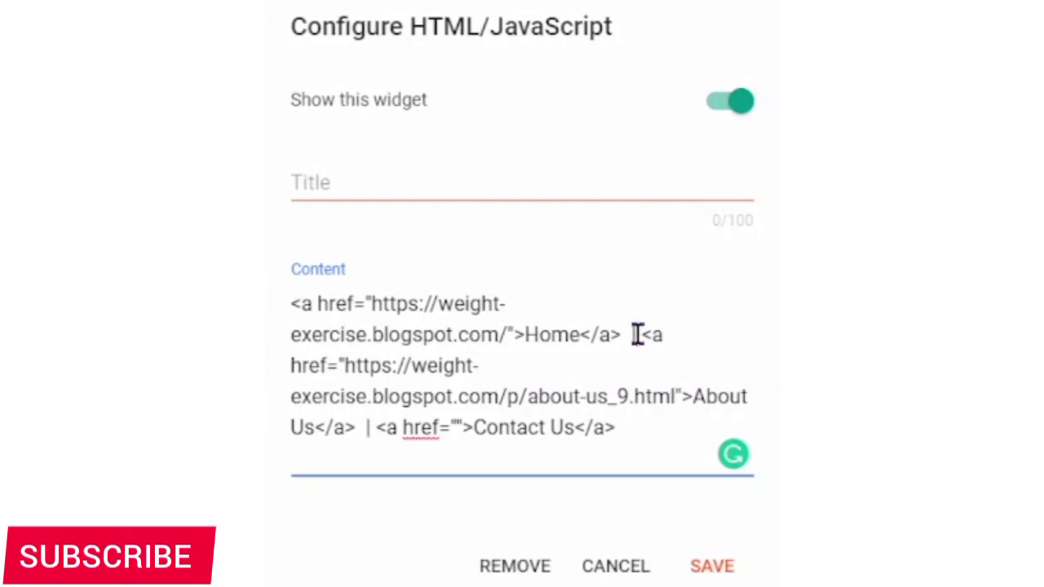
left_click_drag(637, 335, 356, 427)
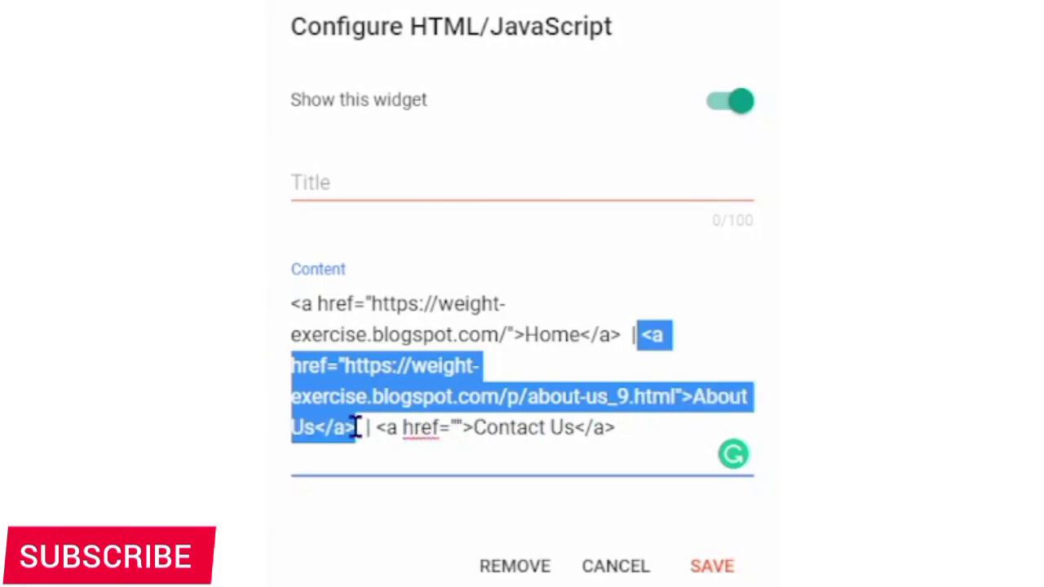
left_click(767, 344)
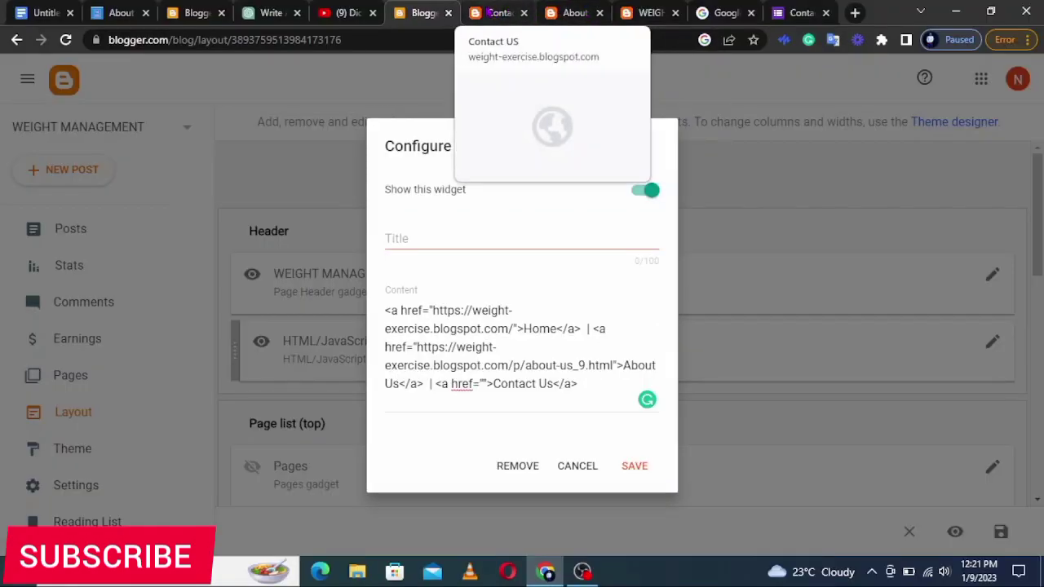
left_click(491, 12)
left_click(423, 31)
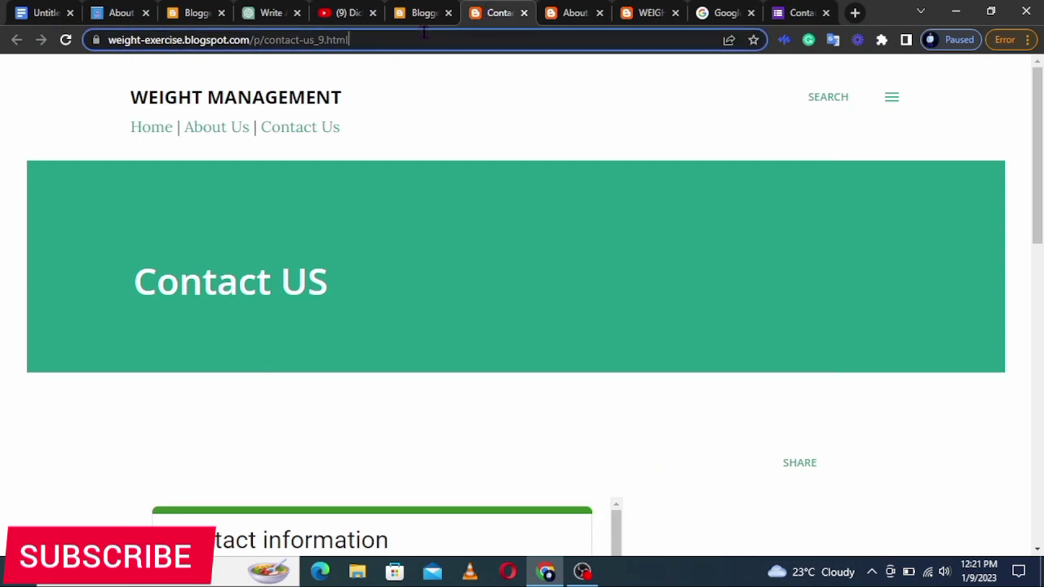
left_click(450, 36)
left_click_drag(450, 36, 102, 51)
key("ctrl+c")
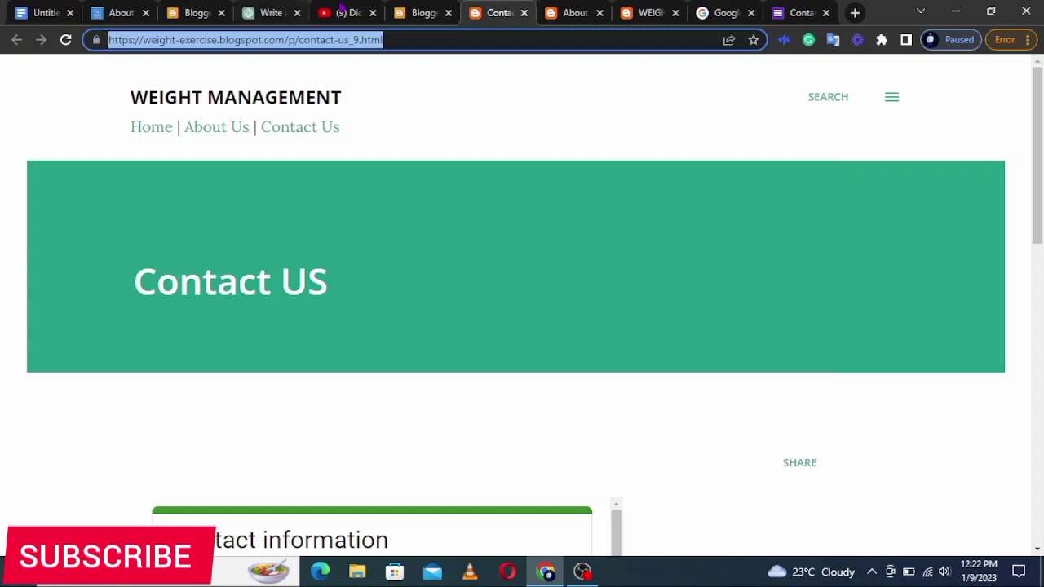
left_click(415, 12)
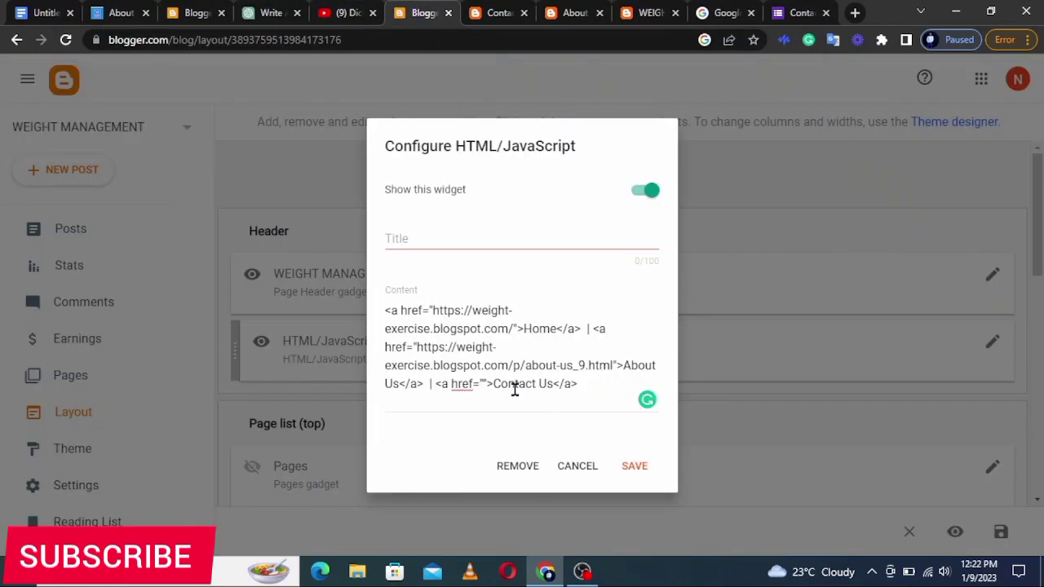
left_click(482, 383)
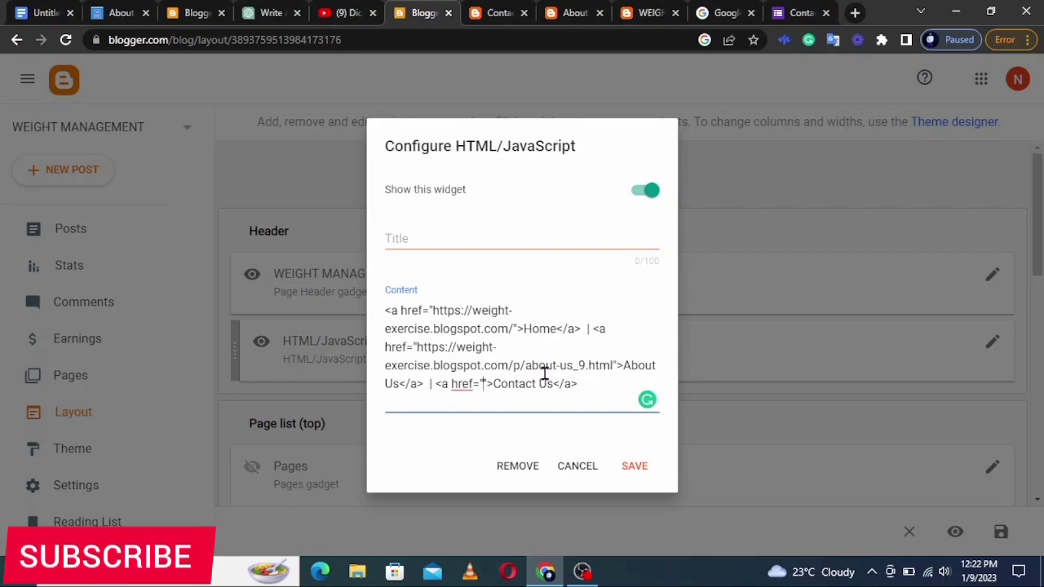
key("ctrl+v")
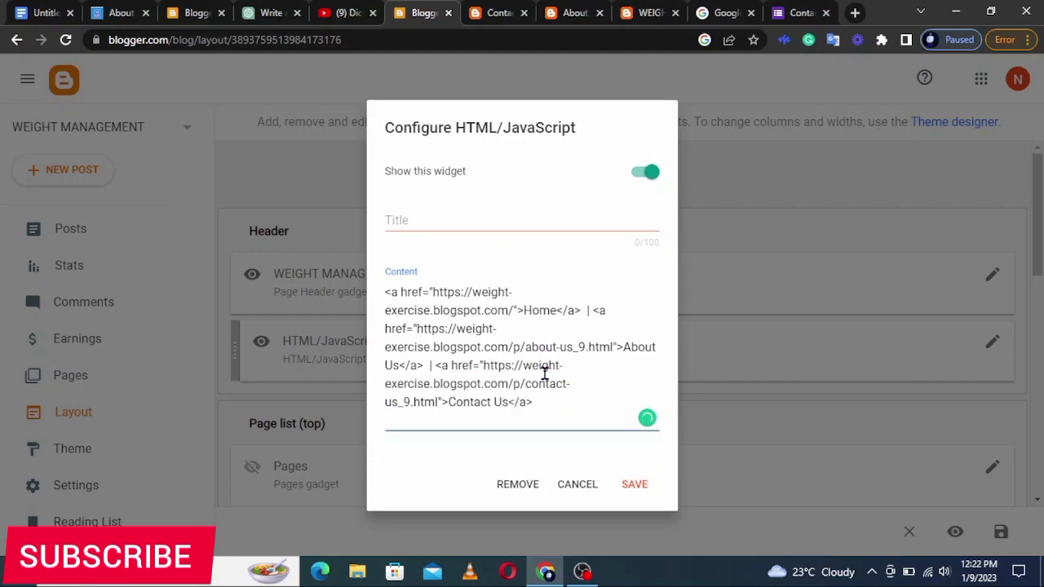
left_click(634, 485)
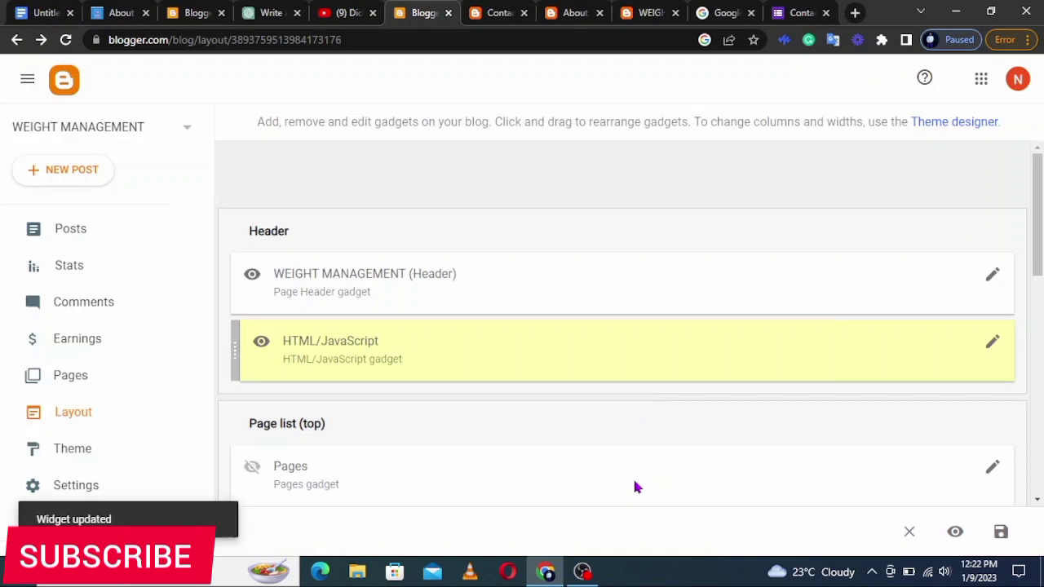
left_click(1000, 531)
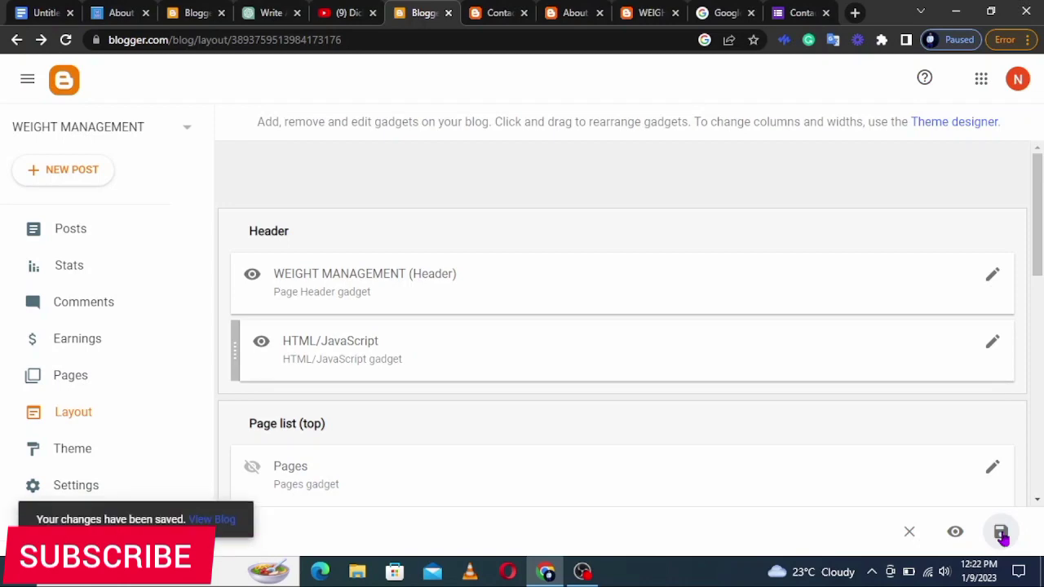
Reload the live blog's home page, test its About Us header link and look through the About US page
left_click(635, 13)
left_click(65, 39)
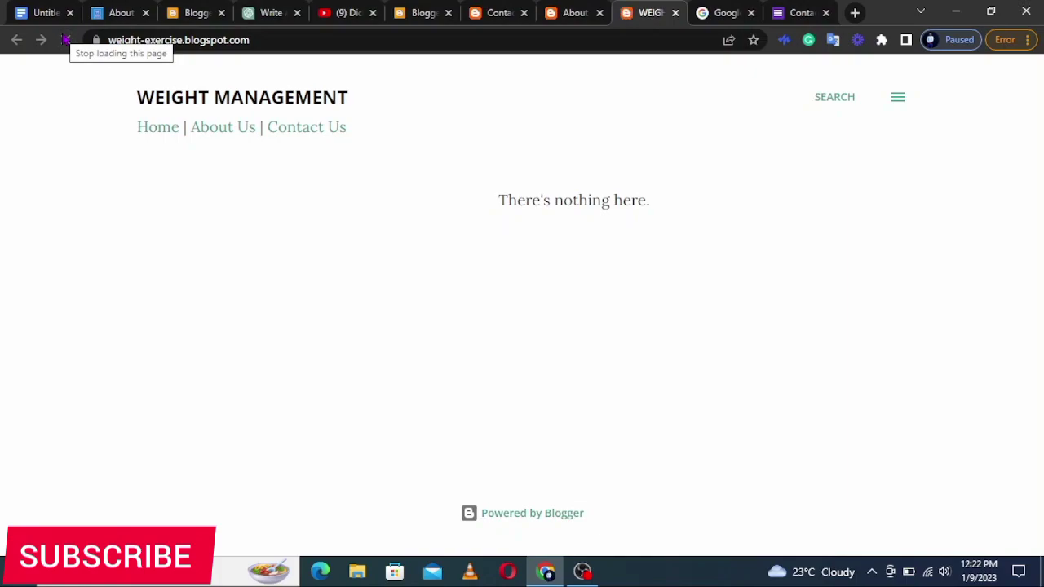
left_click(225, 129)
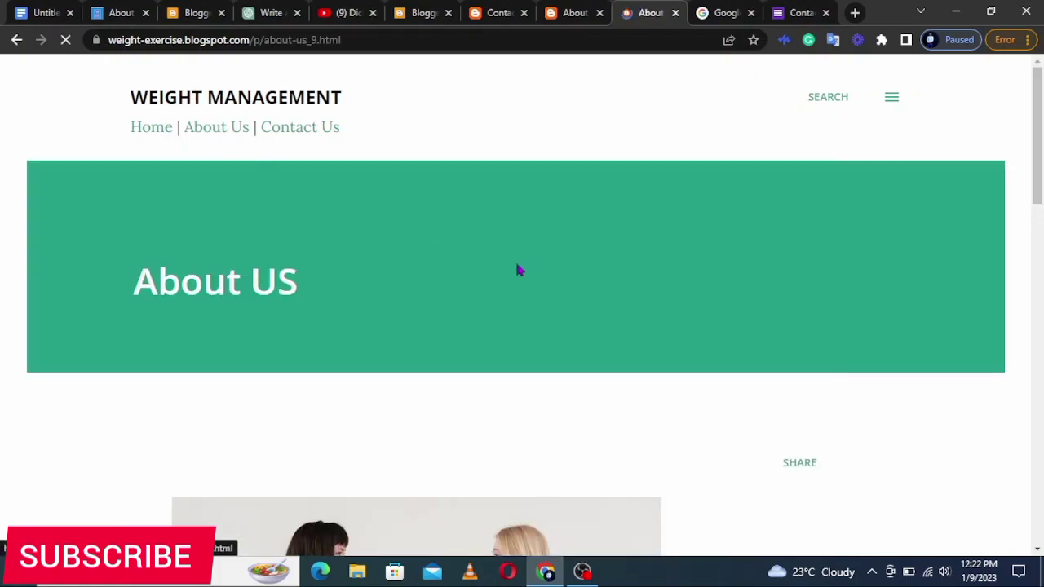
scroll(517, 270, "down", 10)
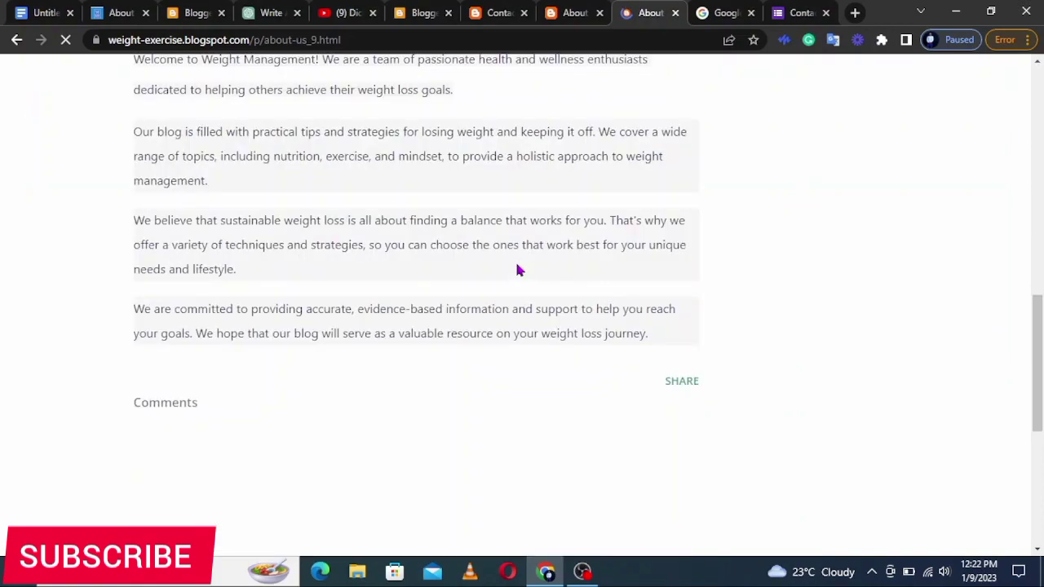
scroll(517, 270, "down", 3)
scroll(517, 270, "up", 15)
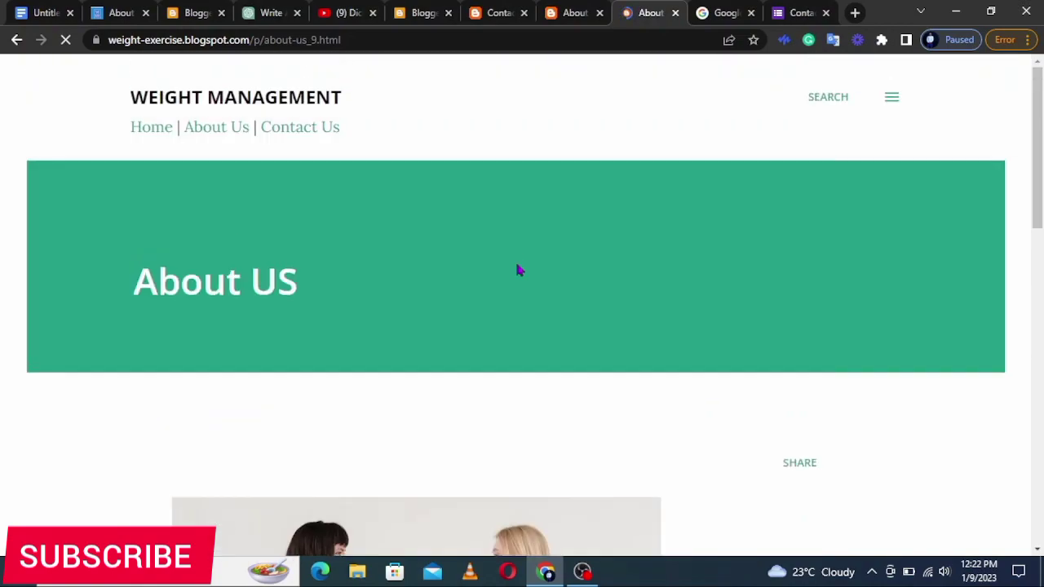
Test the Contact Us header link and examine the embedded contact form's fields and the comment section below it
left_click(308, 131)
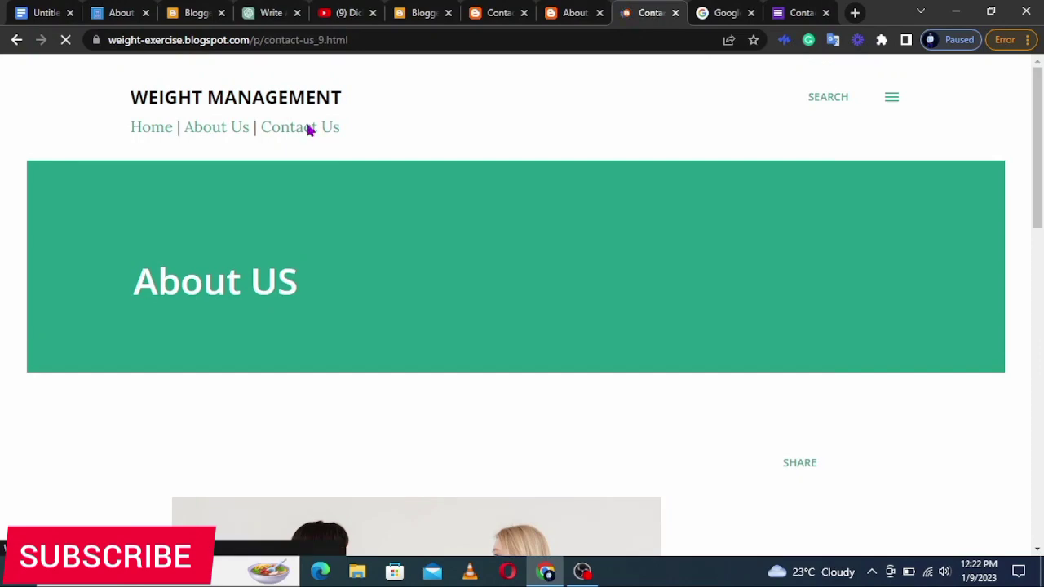
scroll(554, 269, "down", 1)
scroll(554, 271, "down", 5)
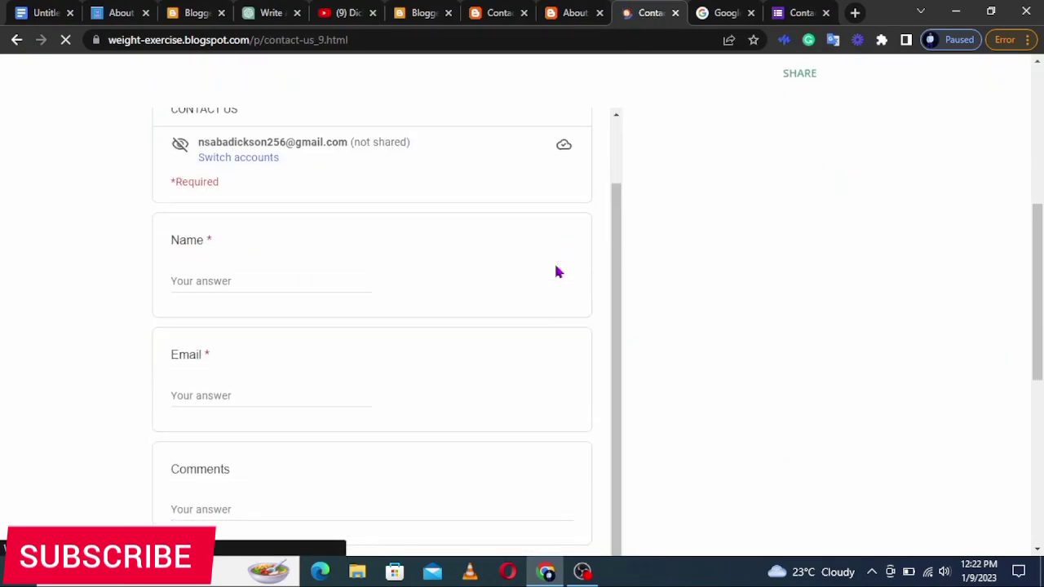
scroll(822, 419, "down", 4)
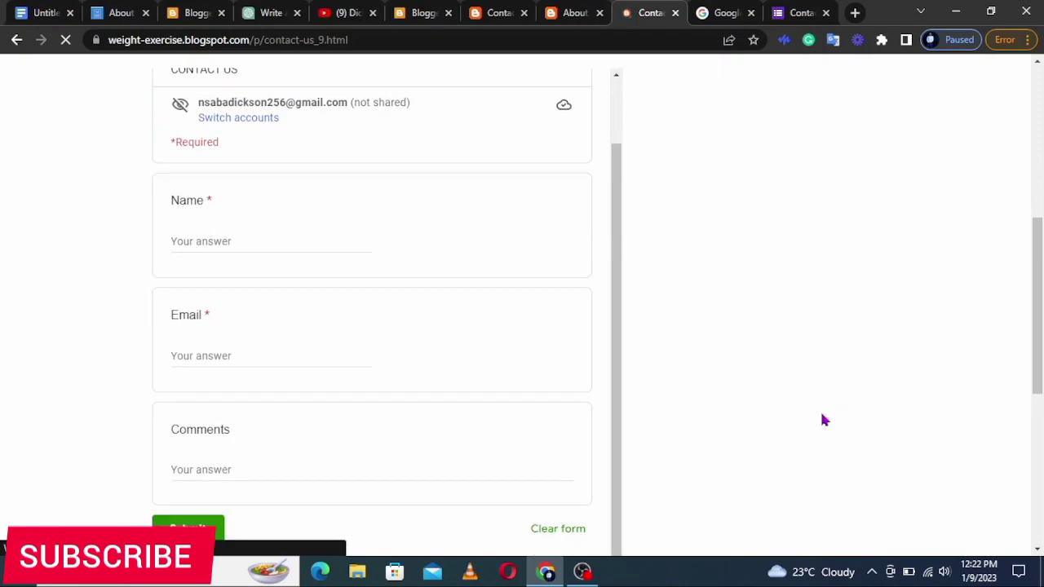
scroll(401, 181, "up", 1)
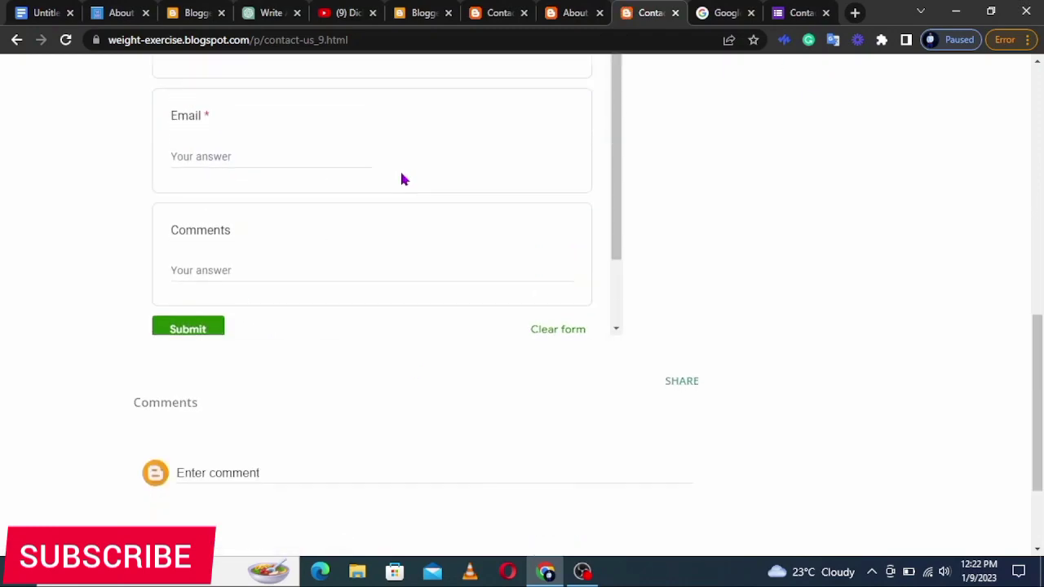
scroll(401, 179, "up", 2)
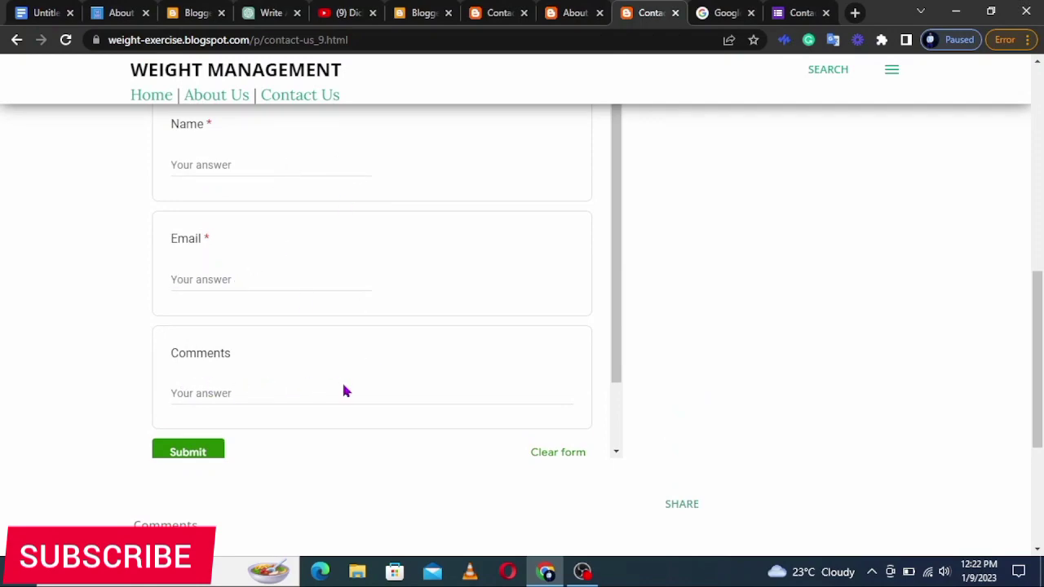
left_click(184, 453)
scroll(929, 338, "down", 3)
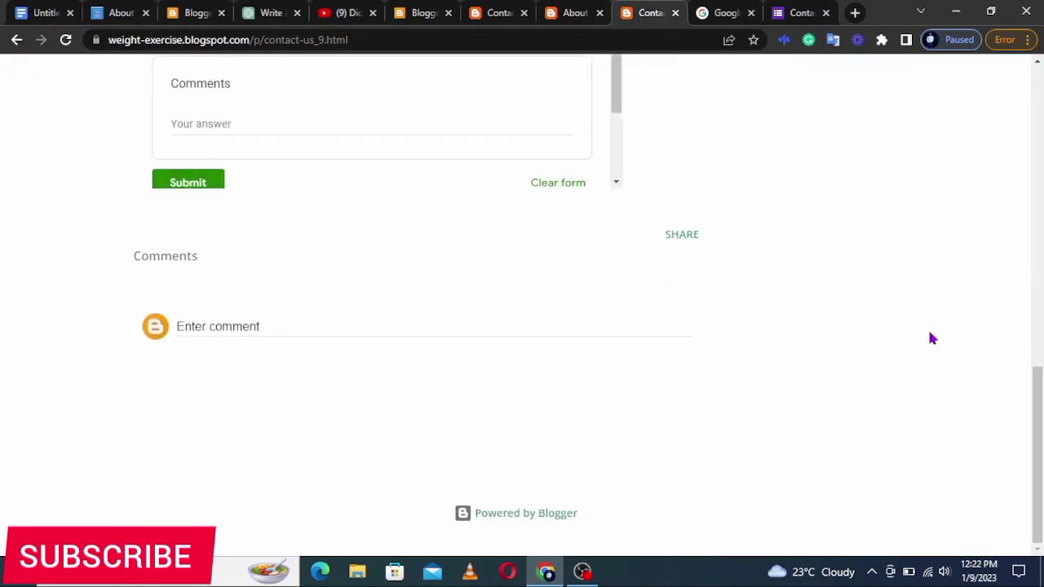
scroll(930, 335, "up", 10)
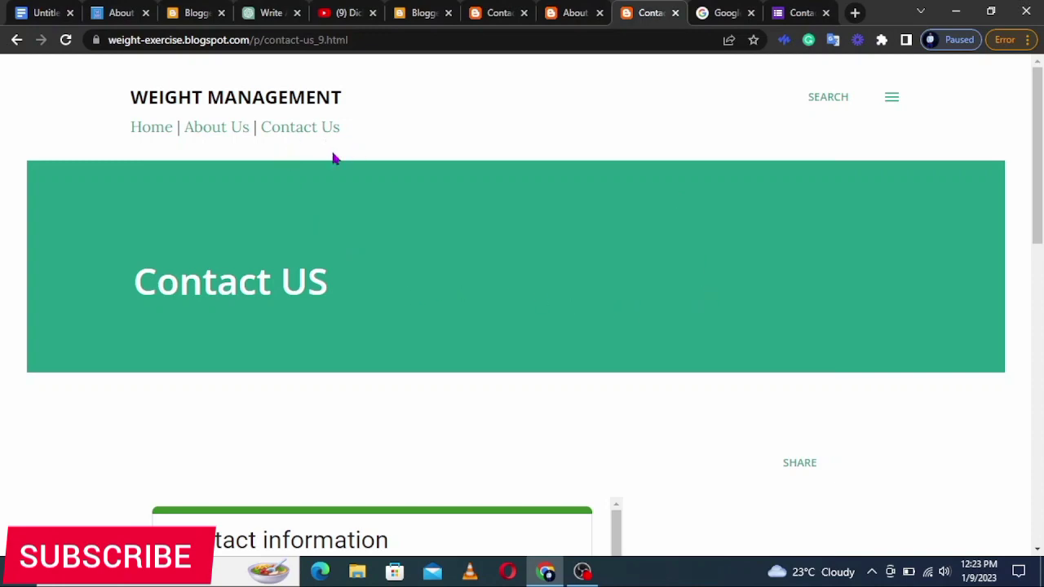
Test the live blog's Home link, and highlight the "#2: Create content using Ai" section in the Google Docs course outline
left_click(155, 133)
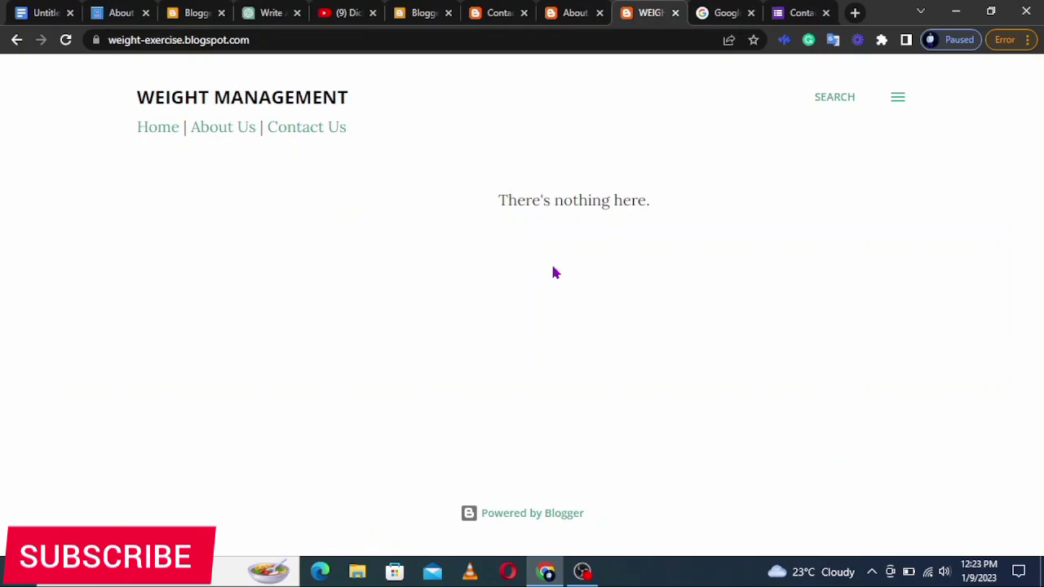
left_click(45, 13)
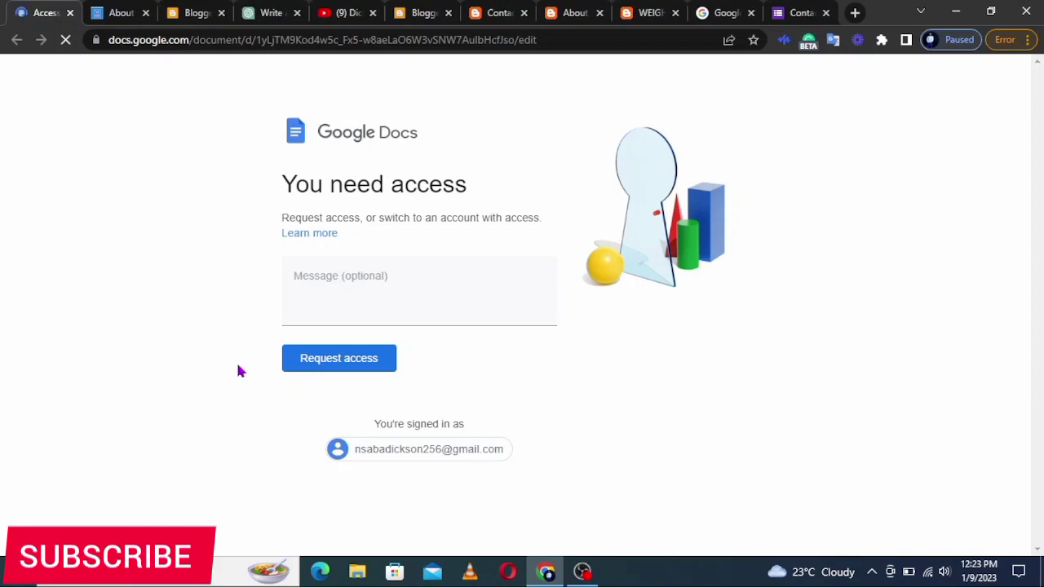
left_click_drag(265, 298, 416, 364)
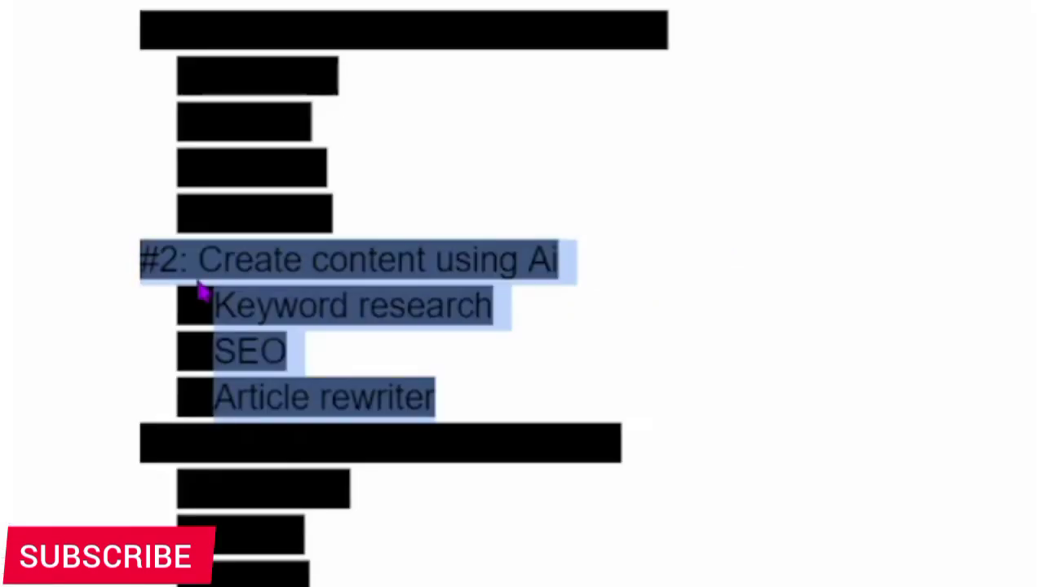
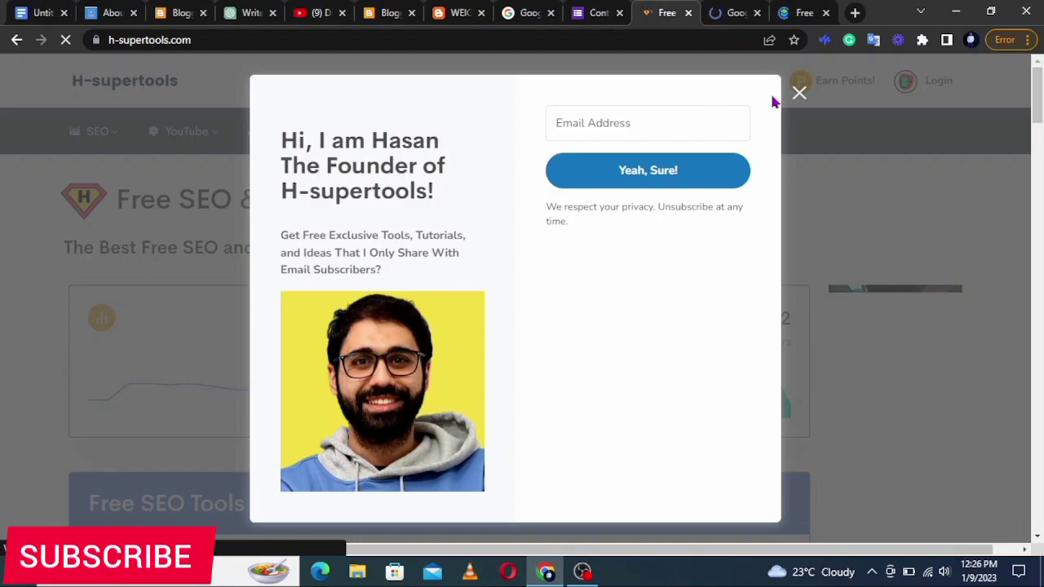
Dismiss the email subscription popup on h-supertools.com and open the site's Keyword Research Tool
left_click(799, 94)
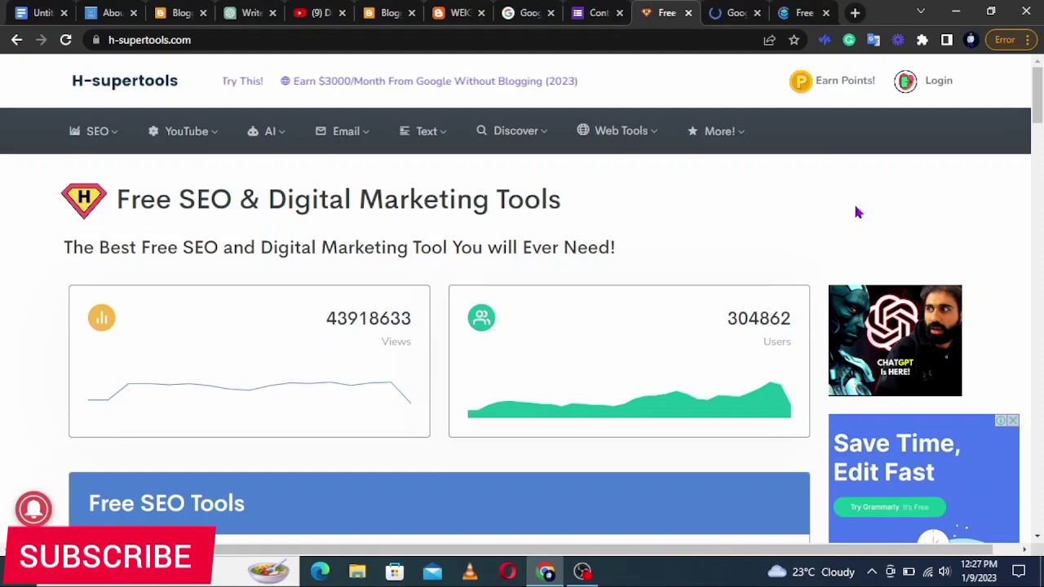
scroll(855, 209, "down", 4)
scroll(855, 209, "up", 4)
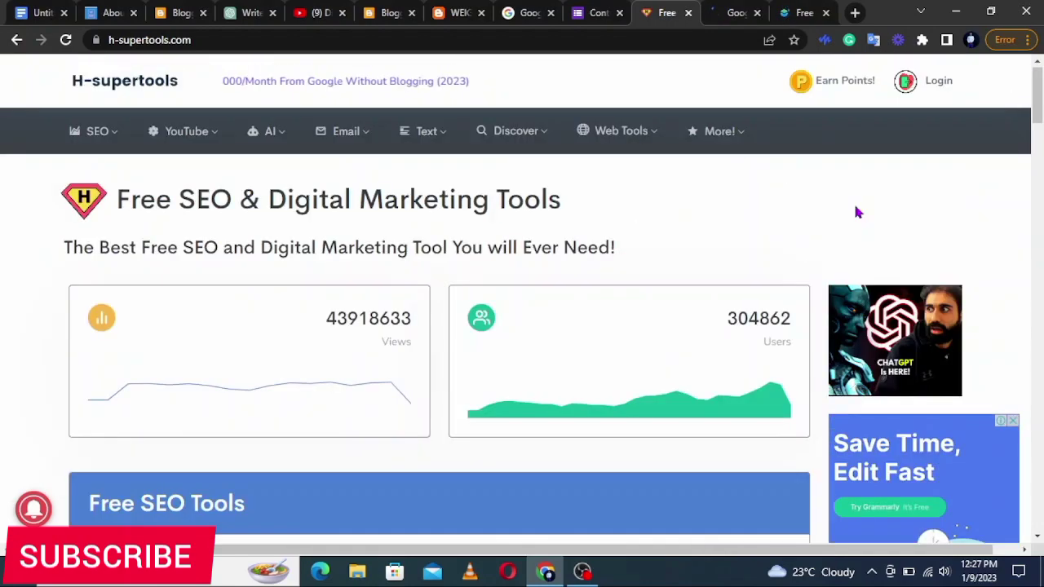
left_click(104, 135)
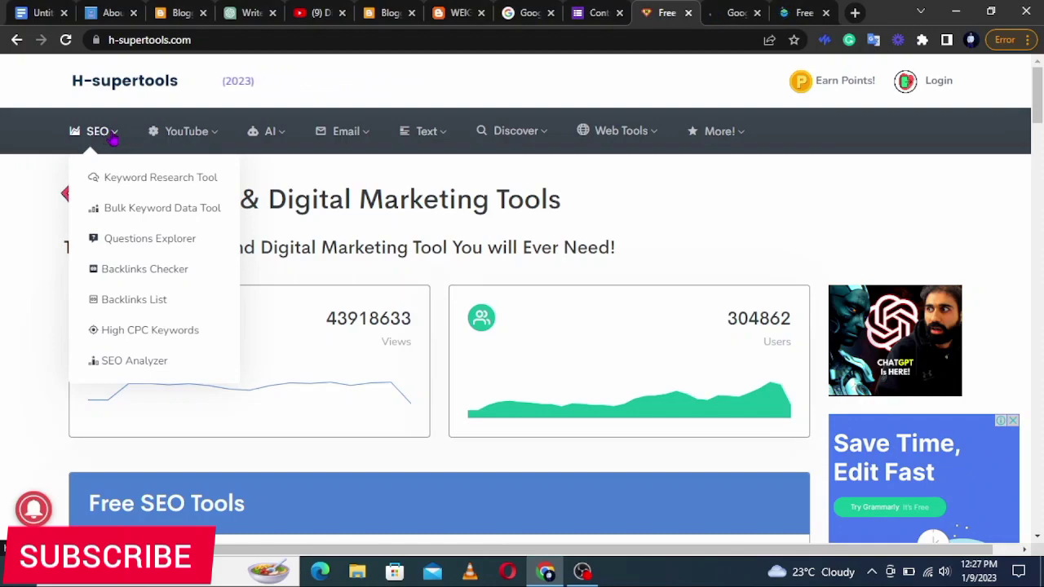
left_click(148, 182)
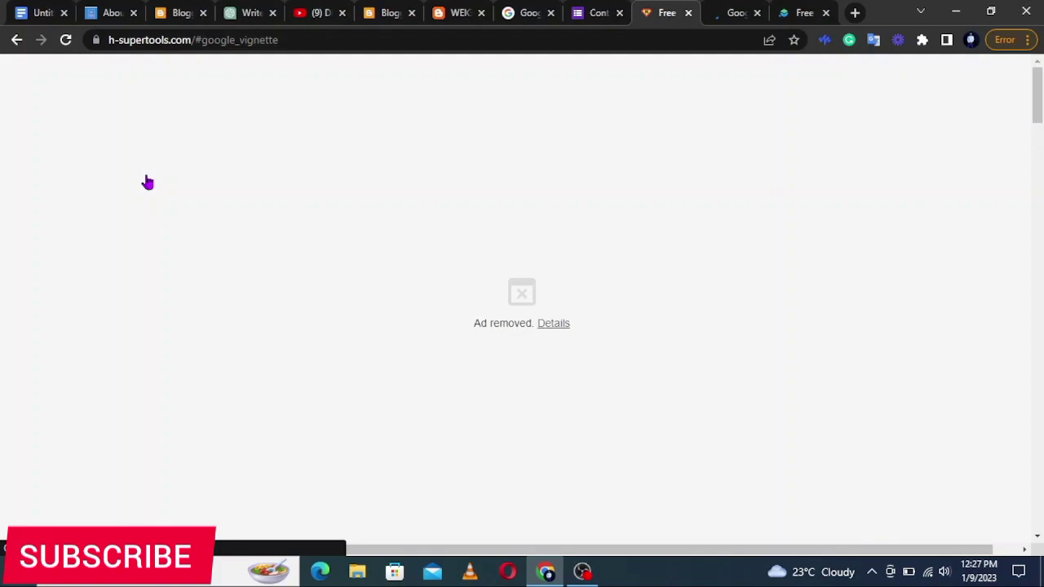
Enter "lose a" as the start of the search keyword in the Free Keyword Research Tool
scroll(580, 203, "down", 2)
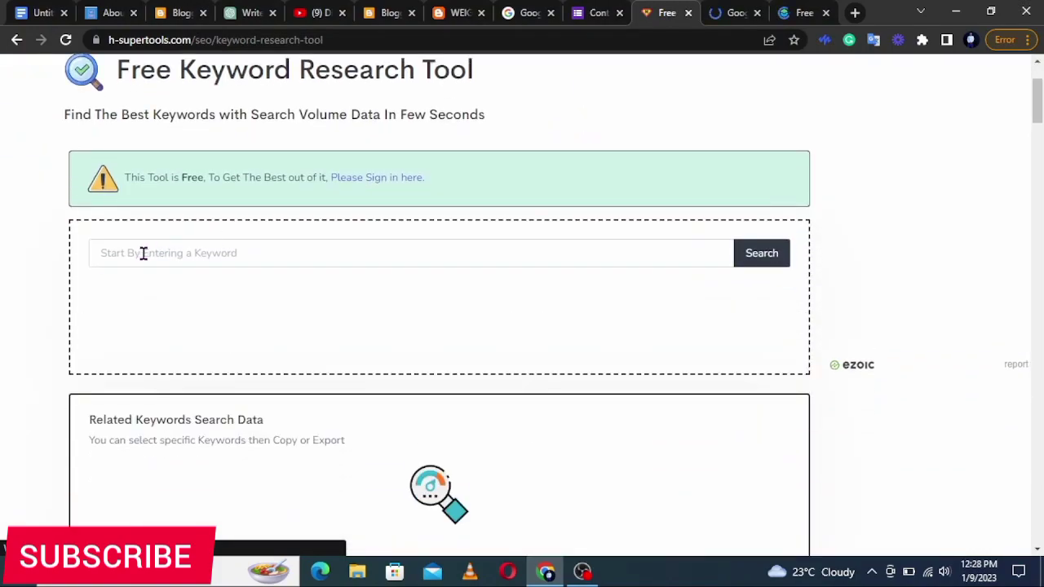
left_click(228, 252)
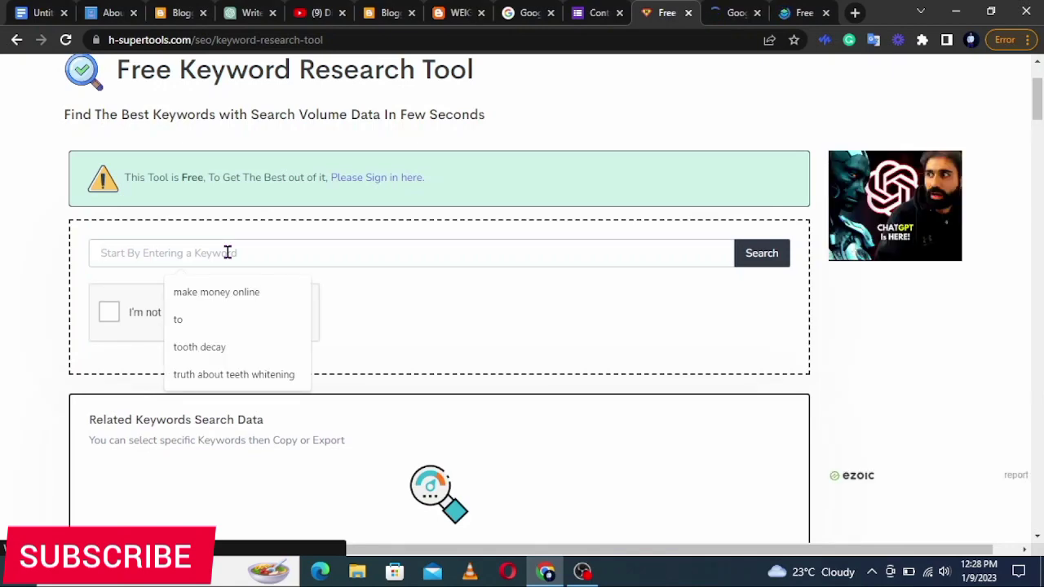
type("lose a")
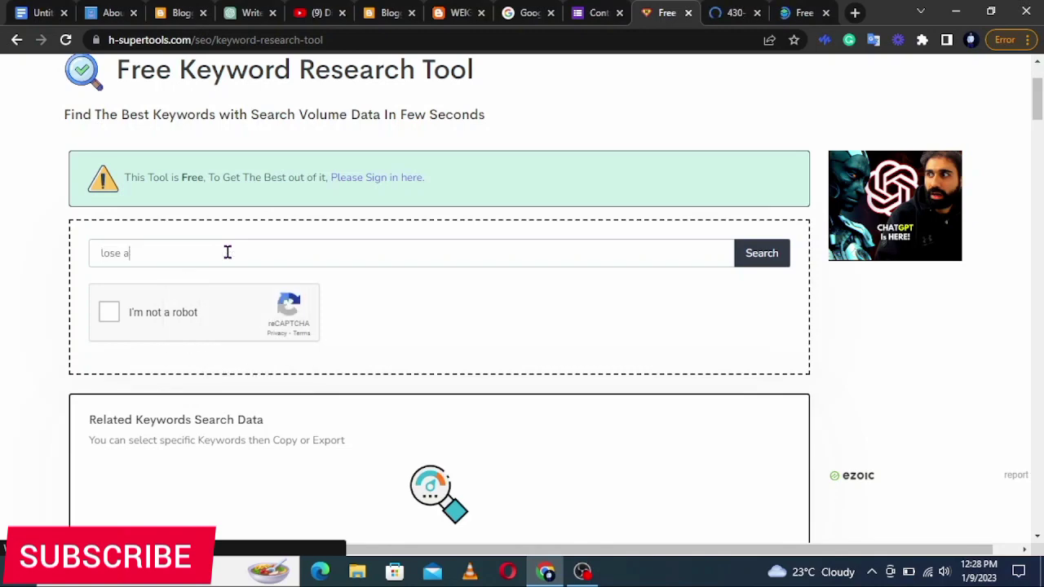
Search the keyword research tool for "lose weight at home", completing the robot check
key("BackSpace")
type("weight at home")
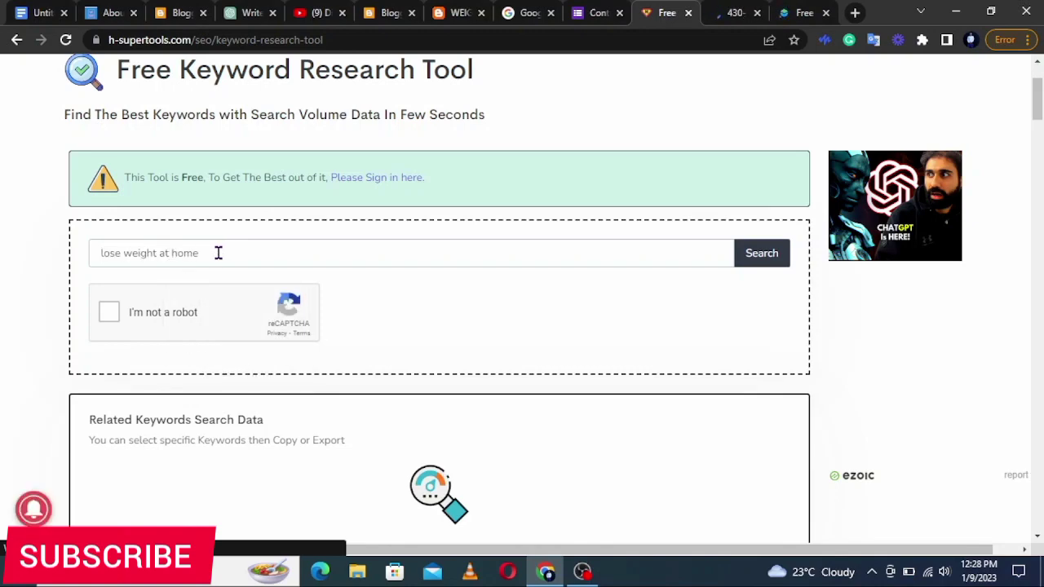
left_click(111, 316)
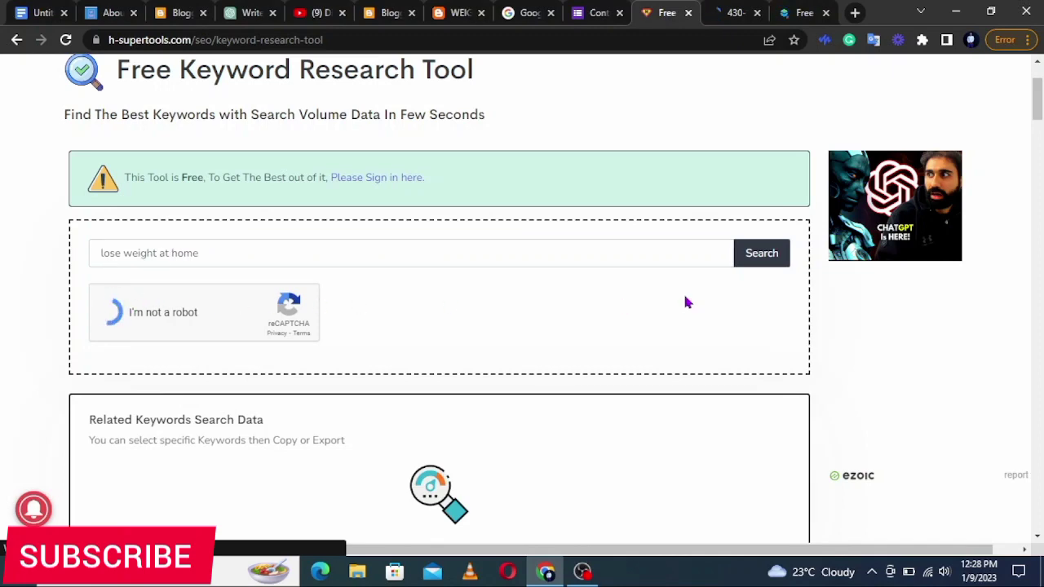
left_click(758, 255)
left_click(758, 255)
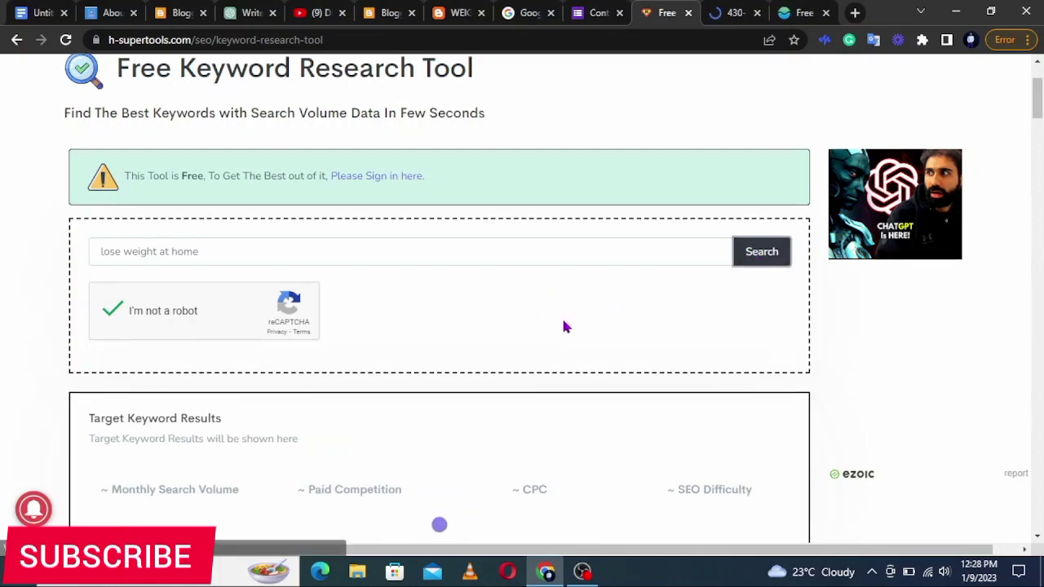
Examine the monthly volume, paid competition and CPC of the target keyword and its related keywords
scroll(562, 324, "down", 4)
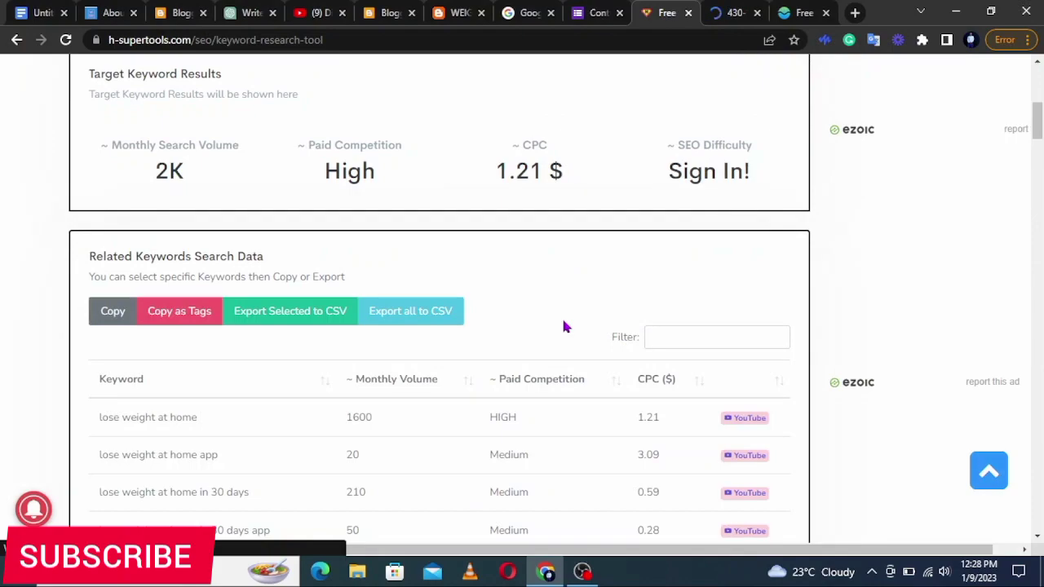
scroll(563, 322, "down", 3)
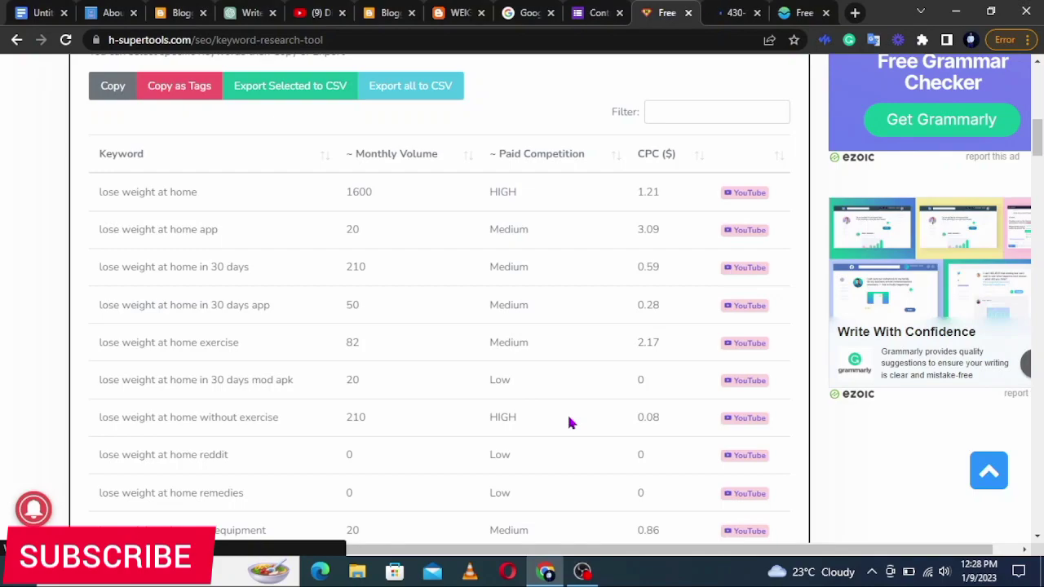
scroll(570, 422, "down", 1)
scroll(570, 422, "down", 1)
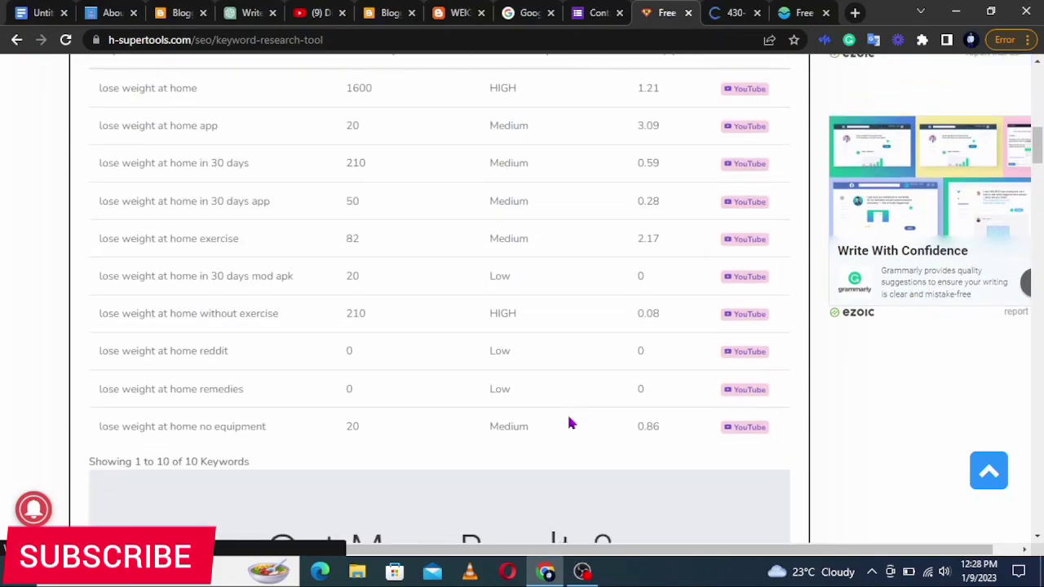
scroll(570, 421, "up", 1)
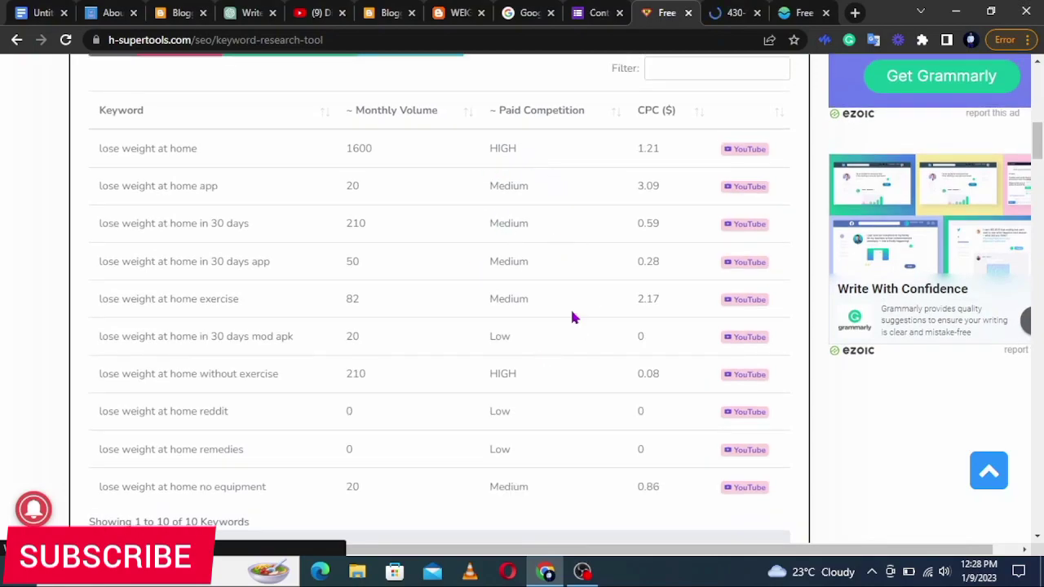
scroll(572, 317, "up", 3)
scroll(571, 317, "down", 1)
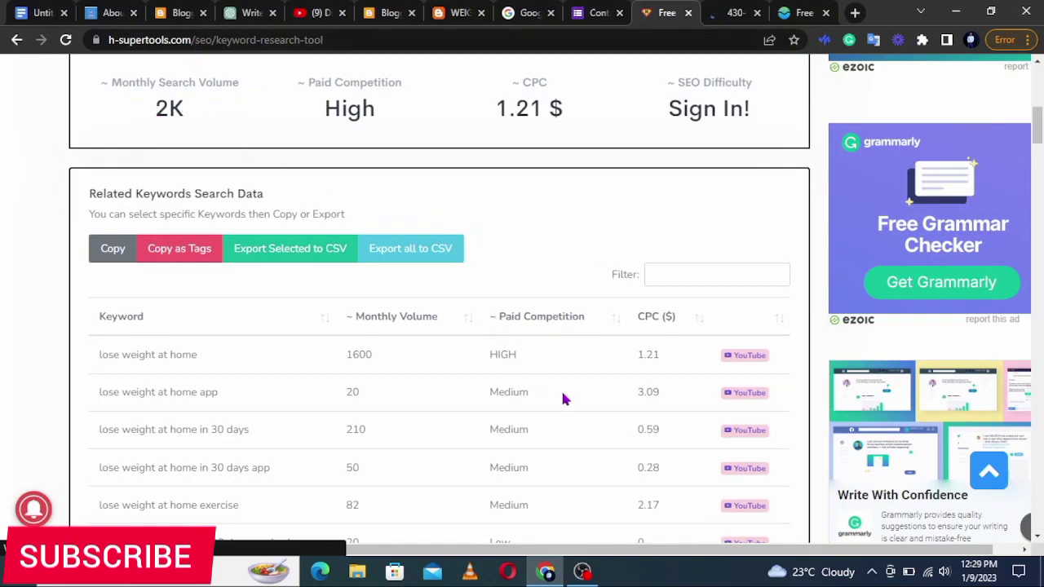
scroll(563, 392, "down", 1)
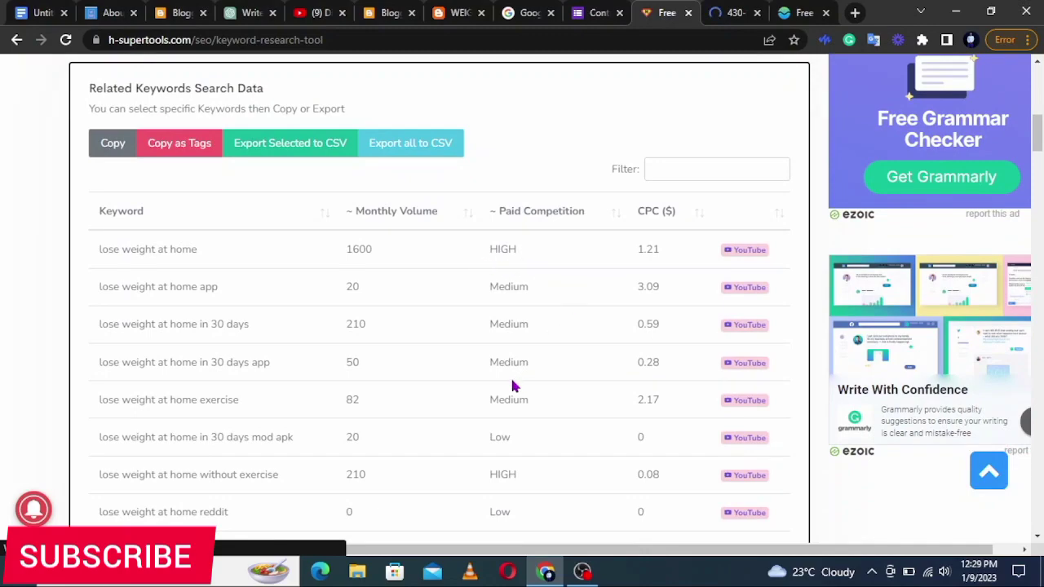
scroll(572, 377, "up", 3)
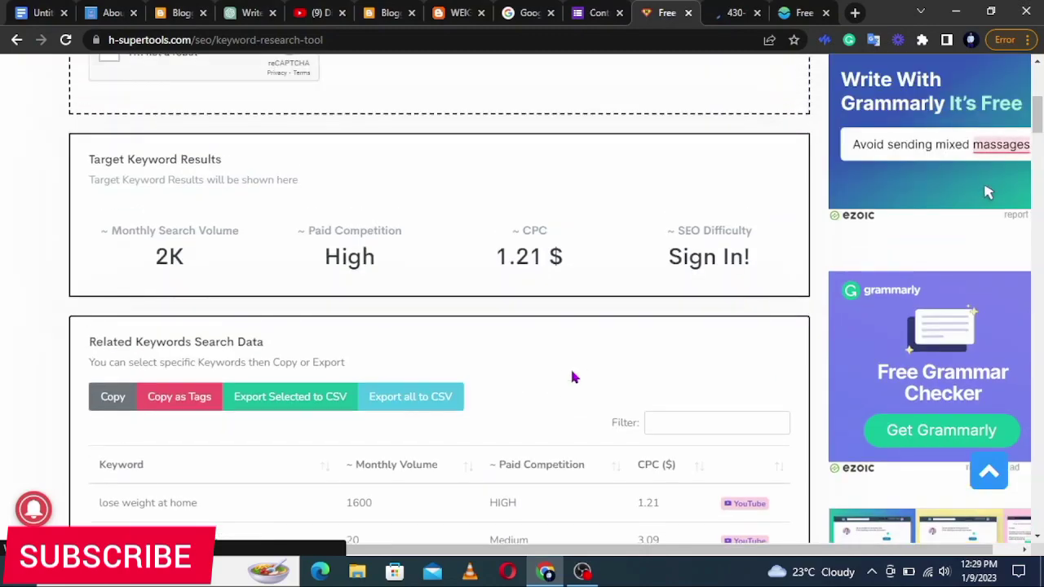
scroll(573, 377, "up", 4)
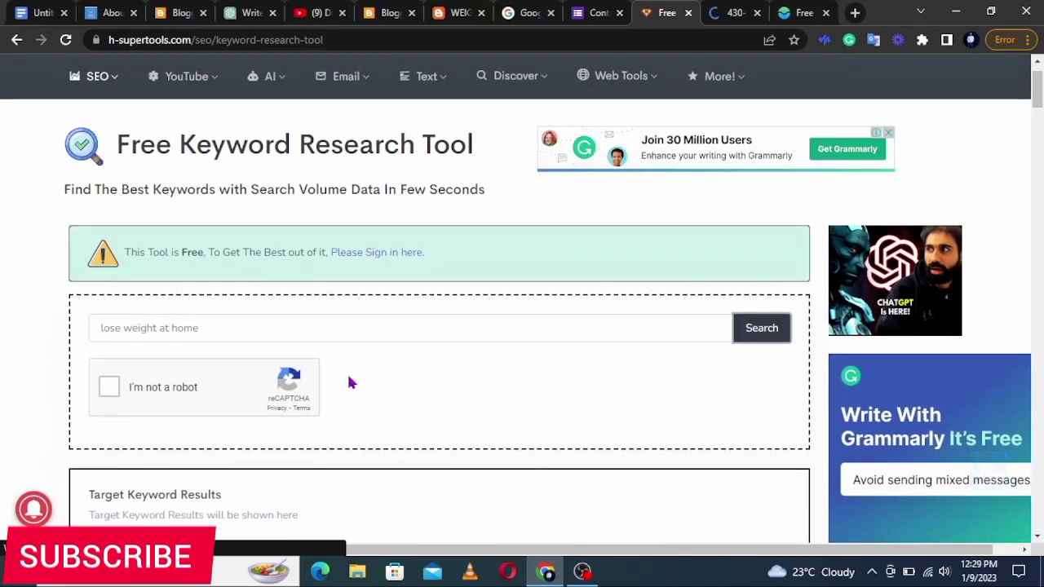
Run a keyword search for "lose weight with diet", completing the robot check, and review the related keywords' volume and competition
left_click(215, 327)
key("BackSpace")
key("BackSpace")
key("BackSpace")
key("BackSpace")
key("BackSpace")
key("BackSpace")
key("BackSpace")
type("with diet")
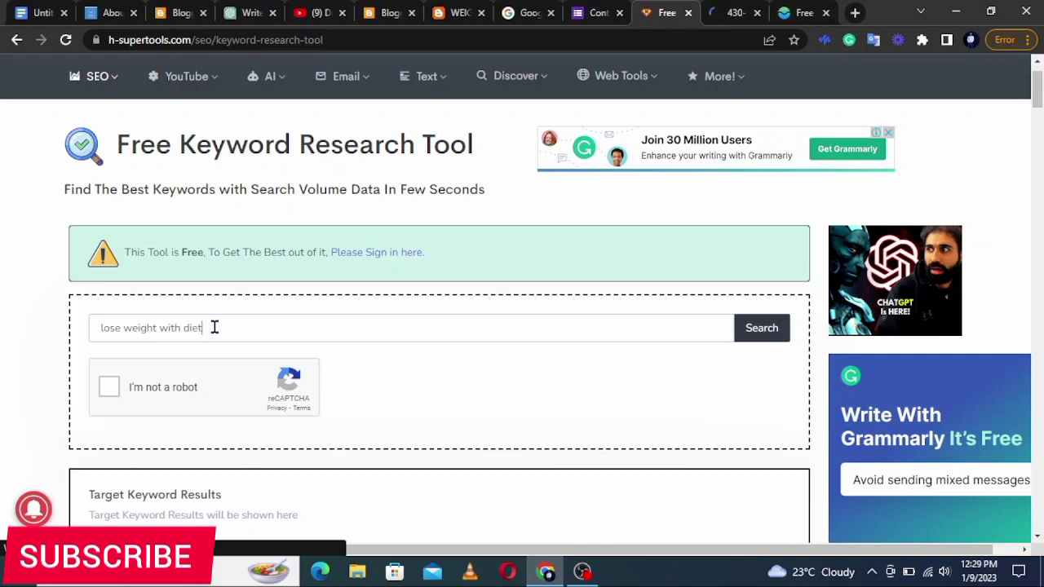
left_click(108, 387)
left_click(762, 327)
scroll(541, 403, "down", 10)
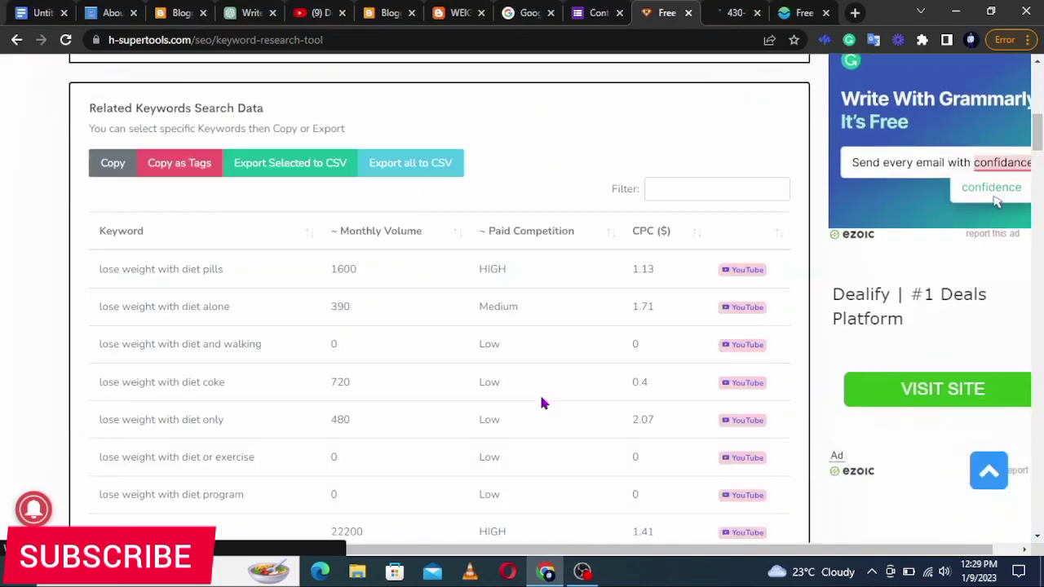
scroll(541, 403, "up", 2)
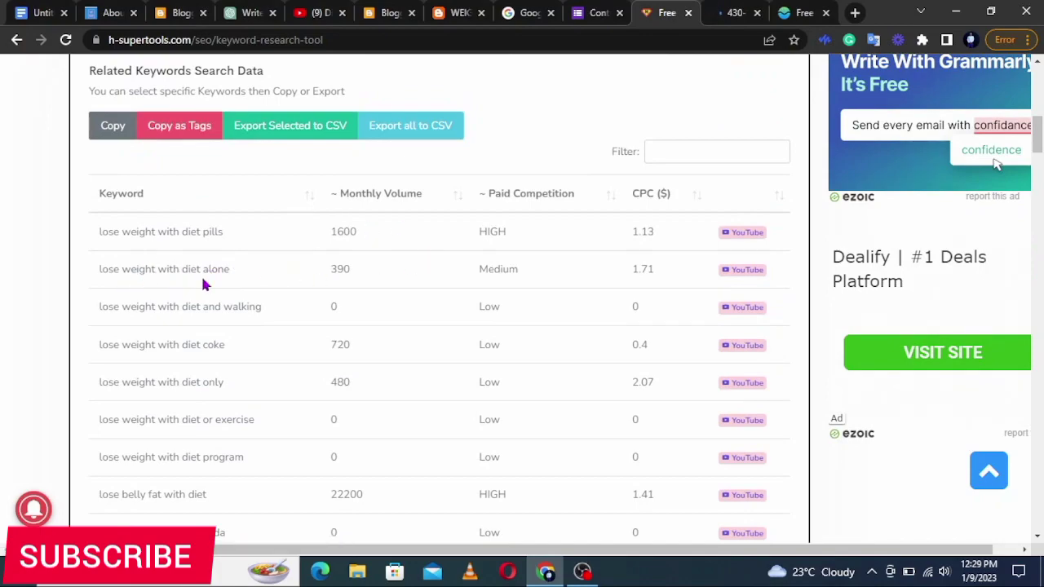
scroll(437, 455, "down", 3)
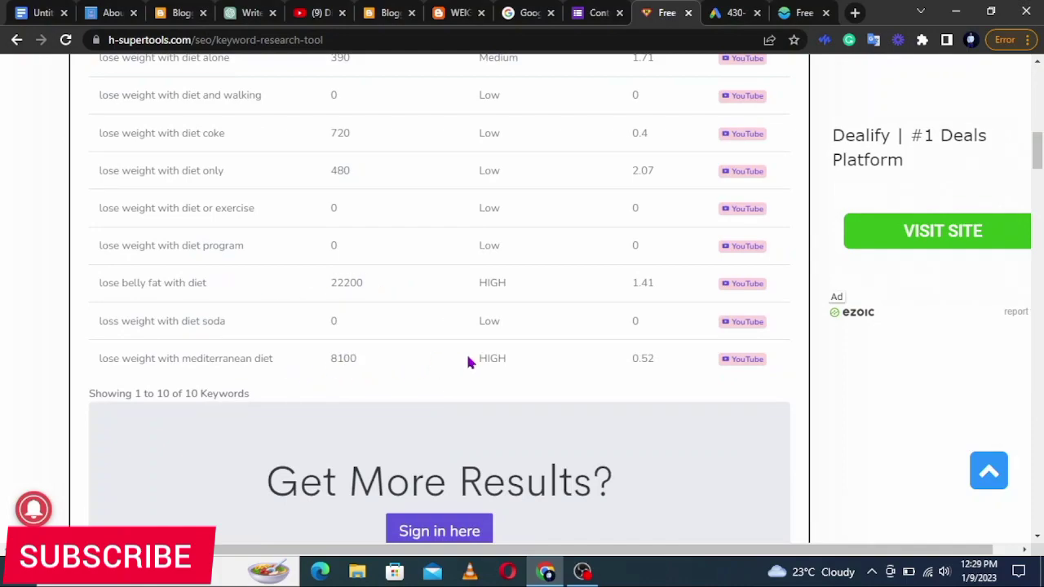
scroll(436, 311, "up", 2)
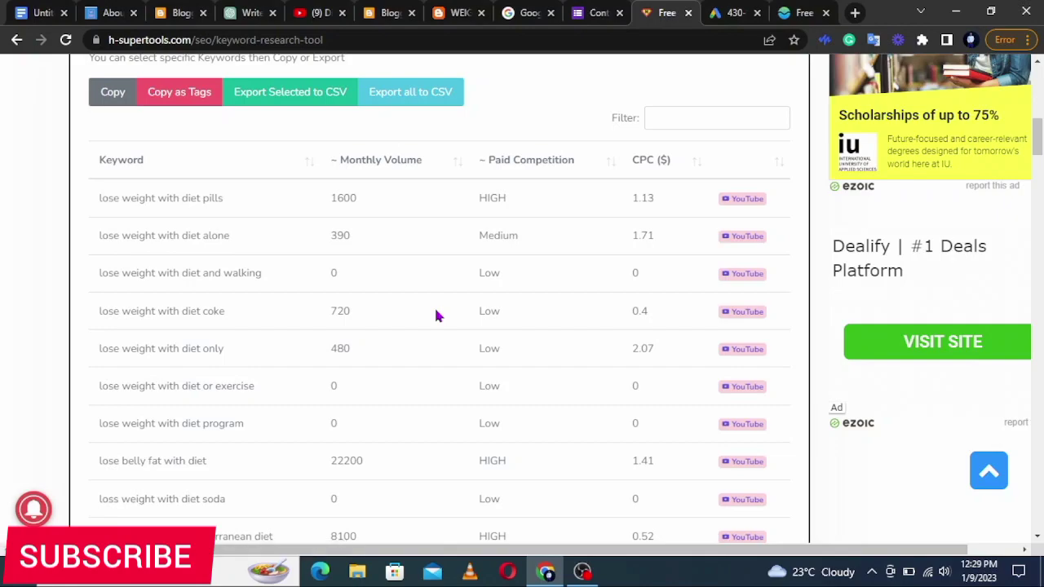
Run a keyword search for "lose weight", completing the robot check, and select the related keyword "lose weight calculator"
scroll(437, 316, "up", 5)
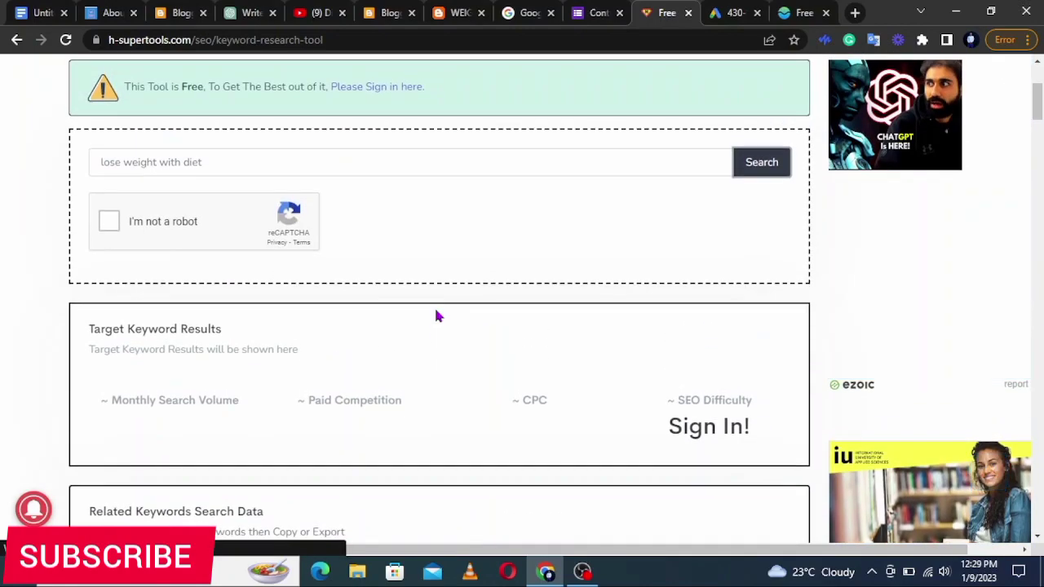
left_click(217, 160)
key("BackSpace")
key("BackSpace")
key("BackSpace")
key("BackSpace")
key("BackSpace")
key("BackSpace")
key("BackSpace")
key("BackSpace")
key("BackSpace")
key("BackSpace")
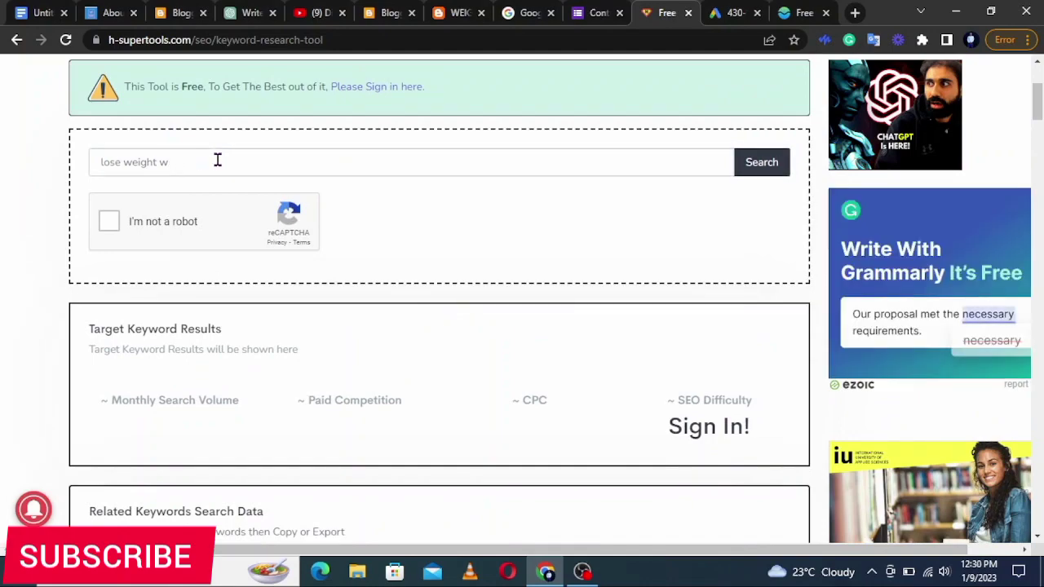
left_click(109, 222)
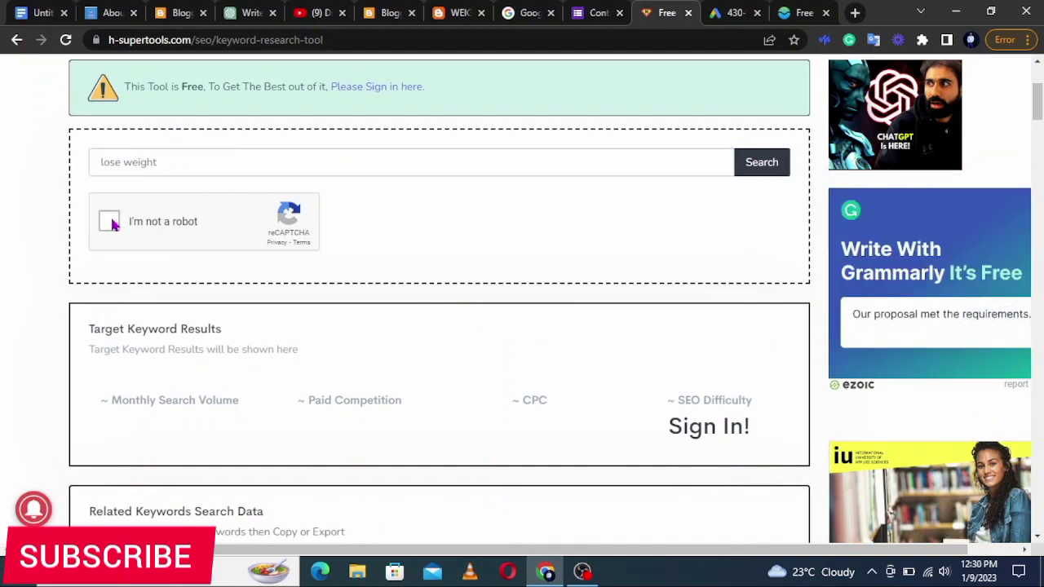
left_click(761, 163)
scroll(617, 250, "down", 5)
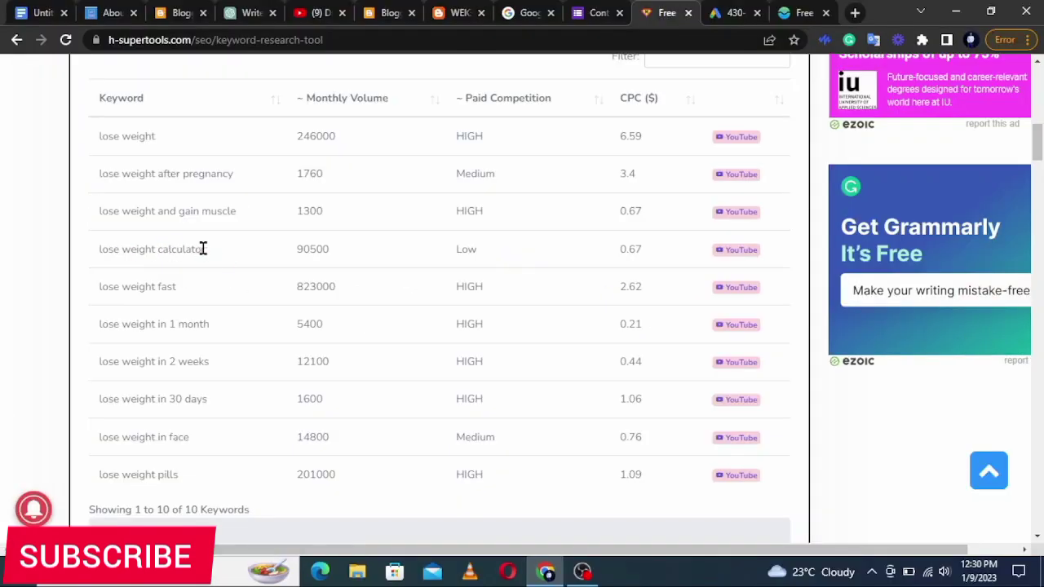
left_click(203, 249)
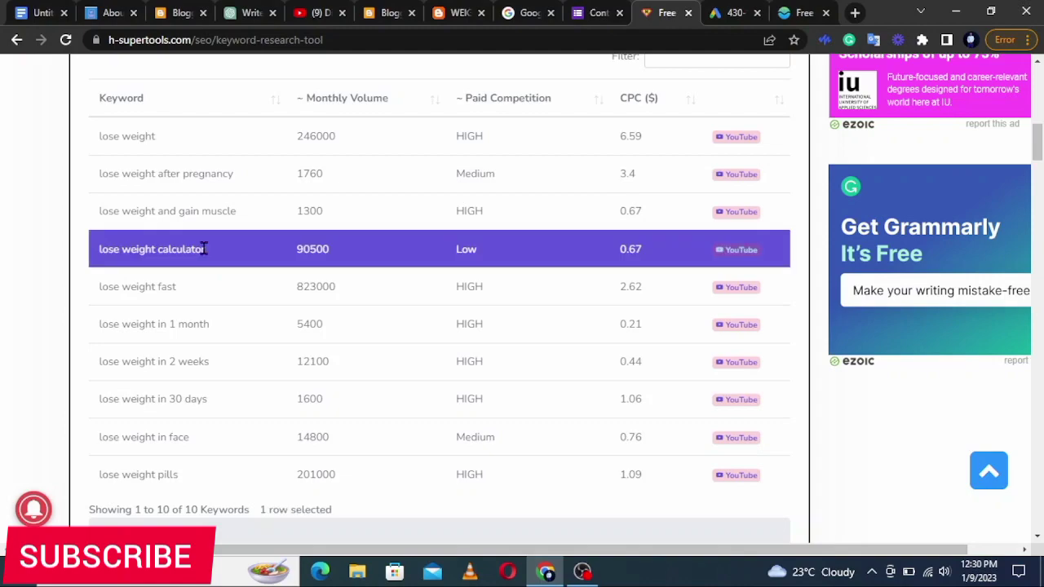
Switch to ChatGPT and submit the prompt "Write for me 10 blog article ideas about "Lose weight calculator""
left_click(804, 12)
left_click(667, 12)
left_click(245, 13)
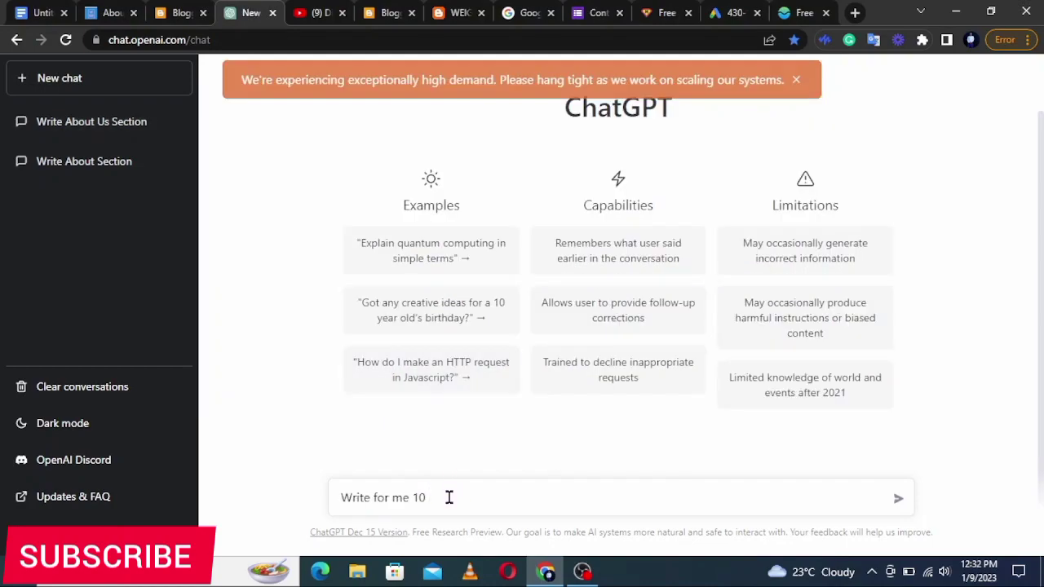
left_click(795, 80)
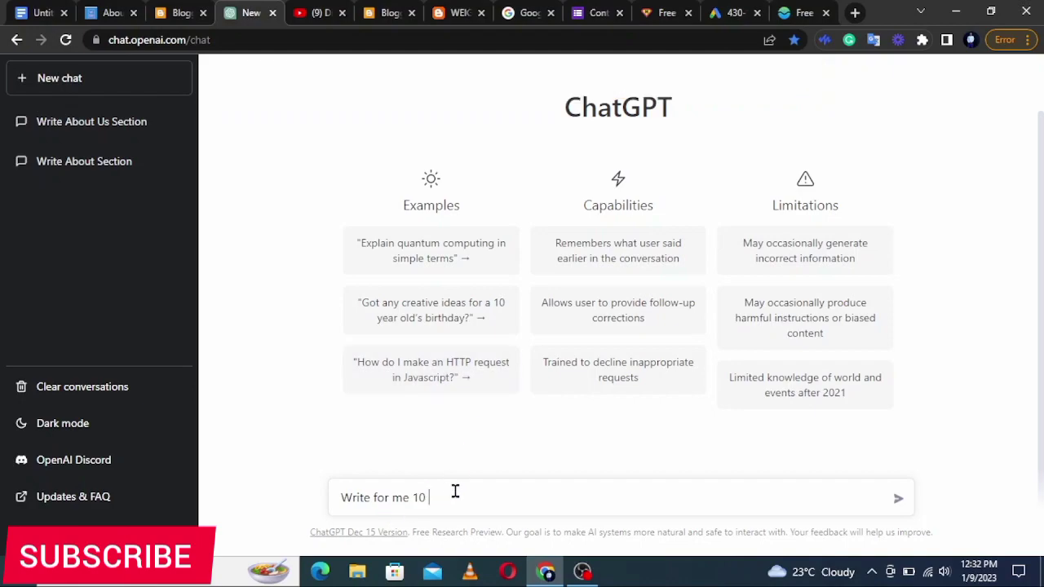
key("BackSpace")
key("BackSpace")
type("10 blog article ideas about")
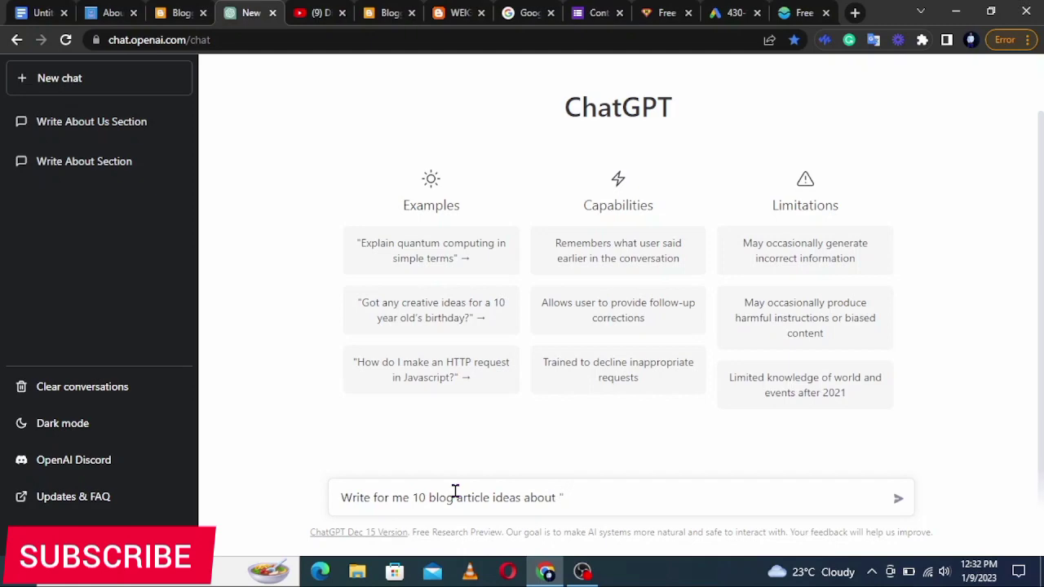
type("\"Lose weight calcula")
type("tor\"")
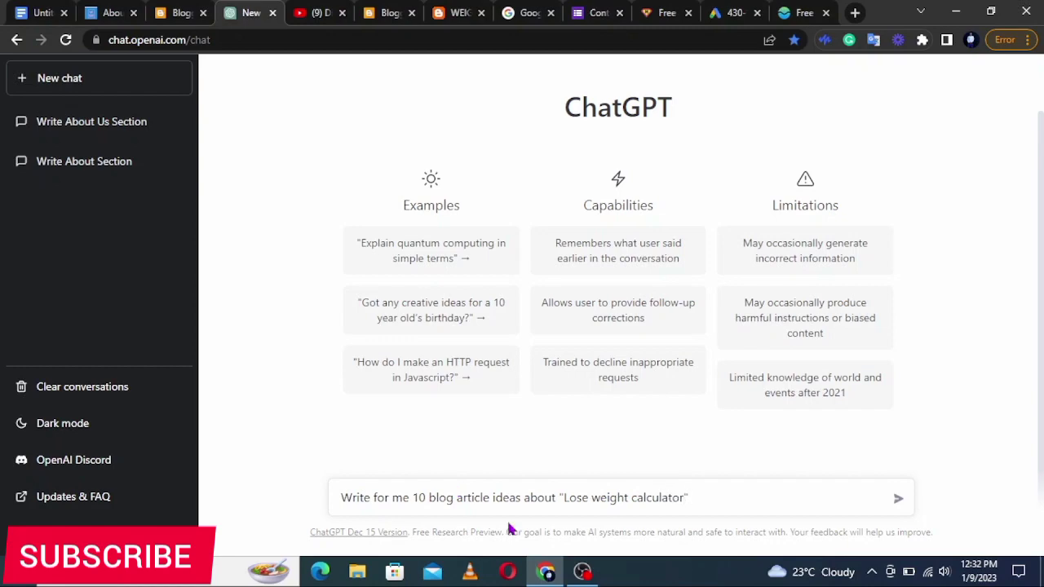
left_click(897, 501)
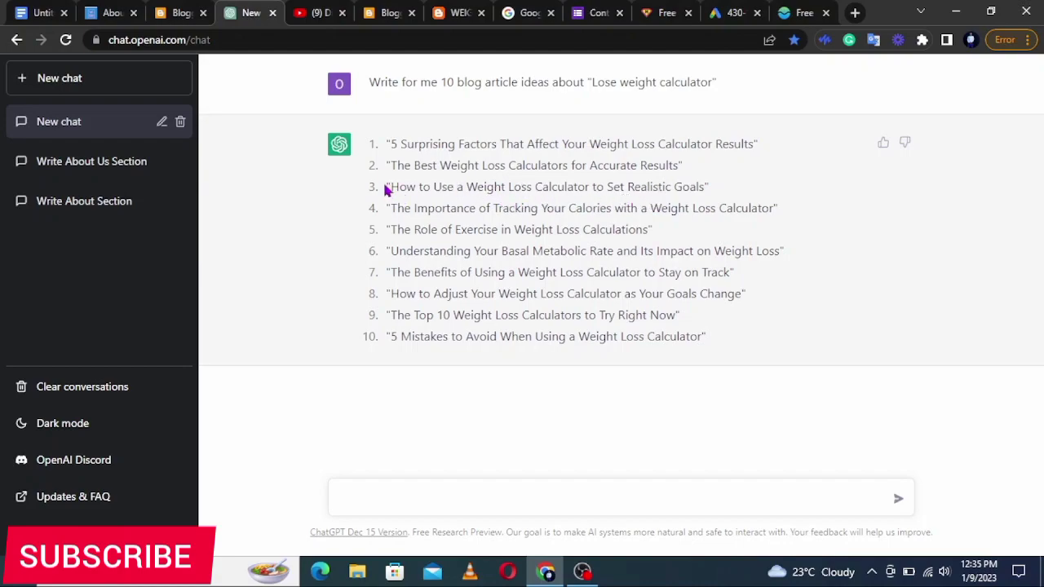
Copy the third article idea and submit "Write for me an SEO friendly blog article outline about" followed by that copied title
left_click_drag(386, 188, 723, 189)
key("ctrl+c")
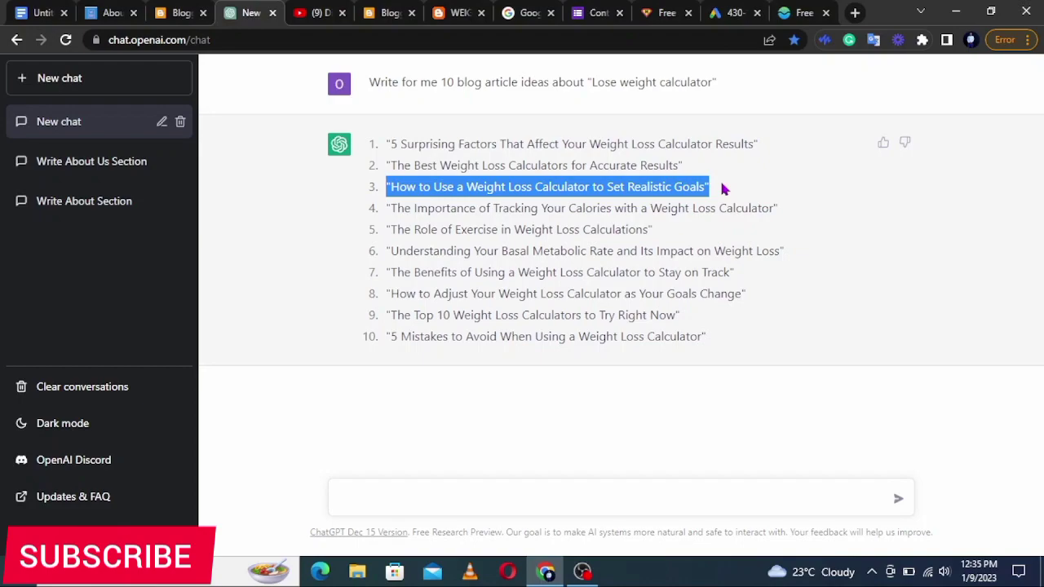
left_click(435, 494)
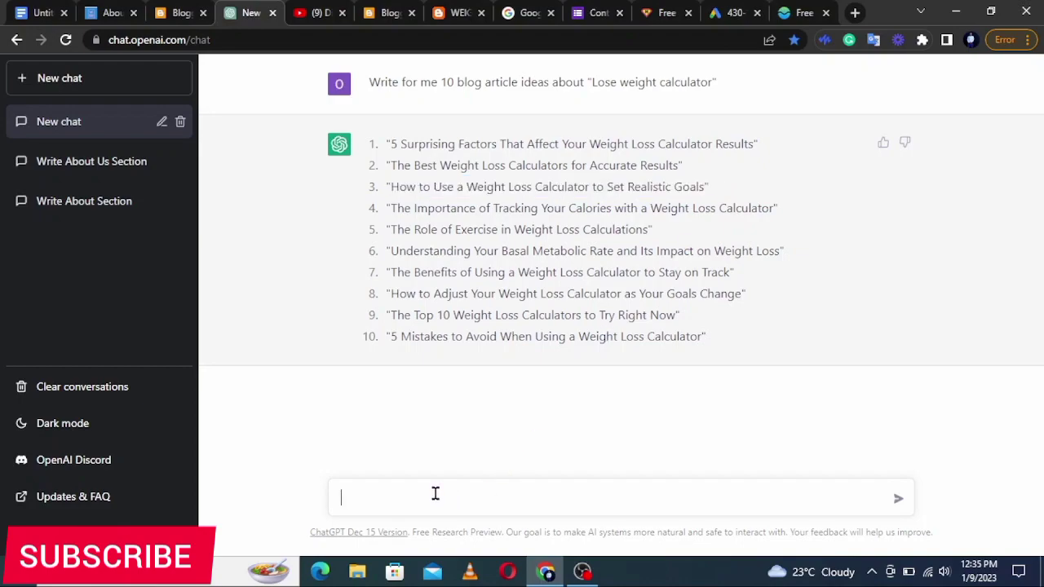
type("Write for me an SEO friendly blog article outline about")
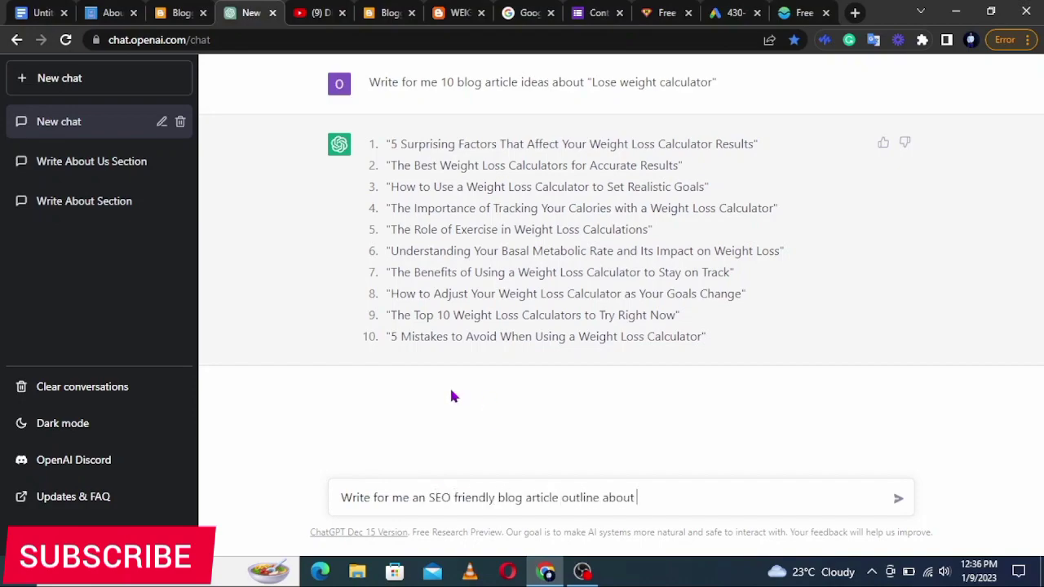
key("ctrl+v")
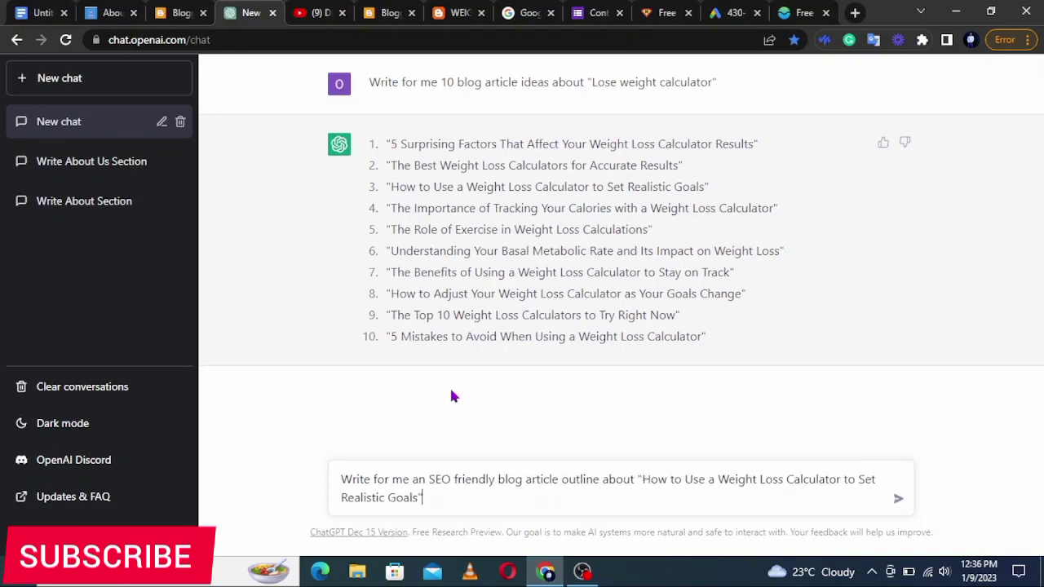
key("Return")
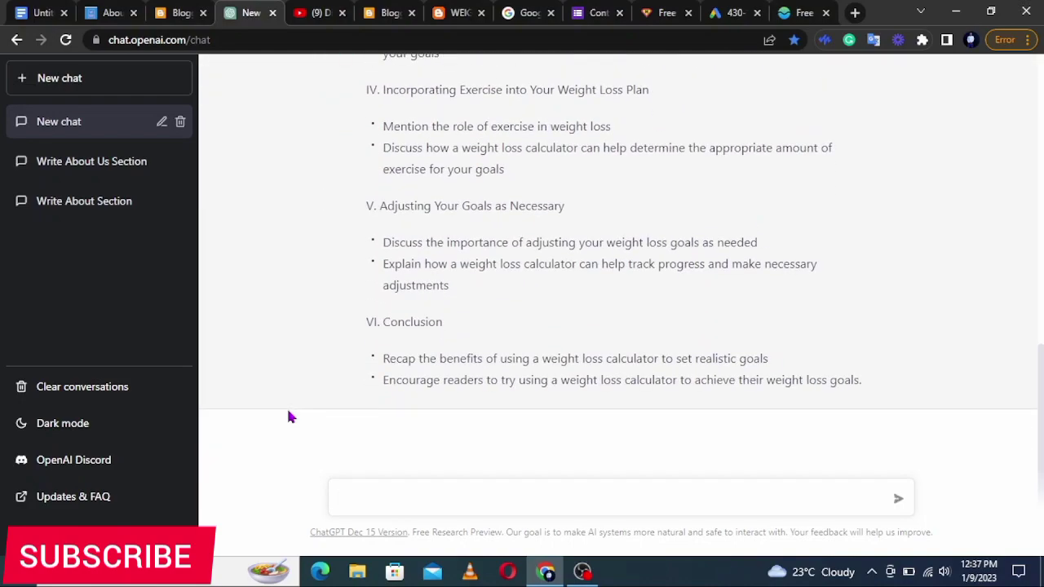
Submit the prompt "Write for me an original but SEO friendly blog article basing on the above outline that you have just given me"
scroll(342, 253, "up", 4)
scroll(462, 260, "down", 1)
scroll(461, 259, "down", 3)
type("Write for me an original a")
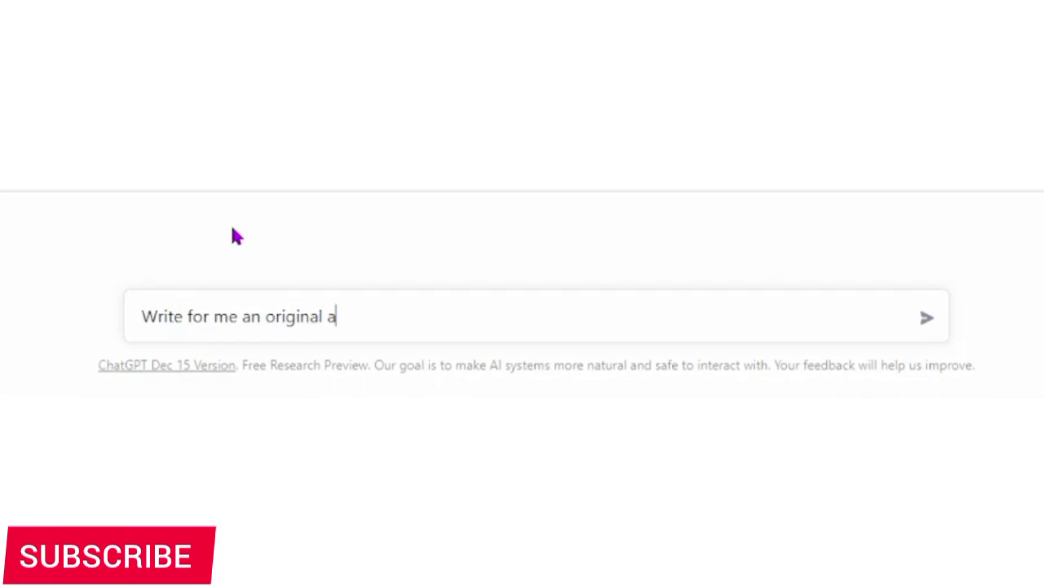
key("BackSpace")
type("but SEO friendly blog article basi")
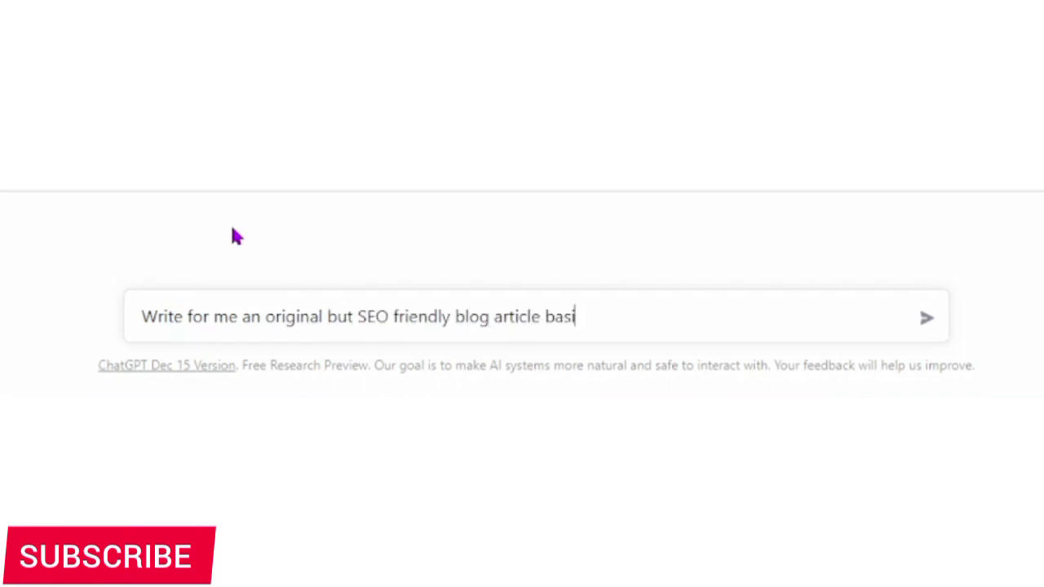
type("ng on the above outline that you have just ")
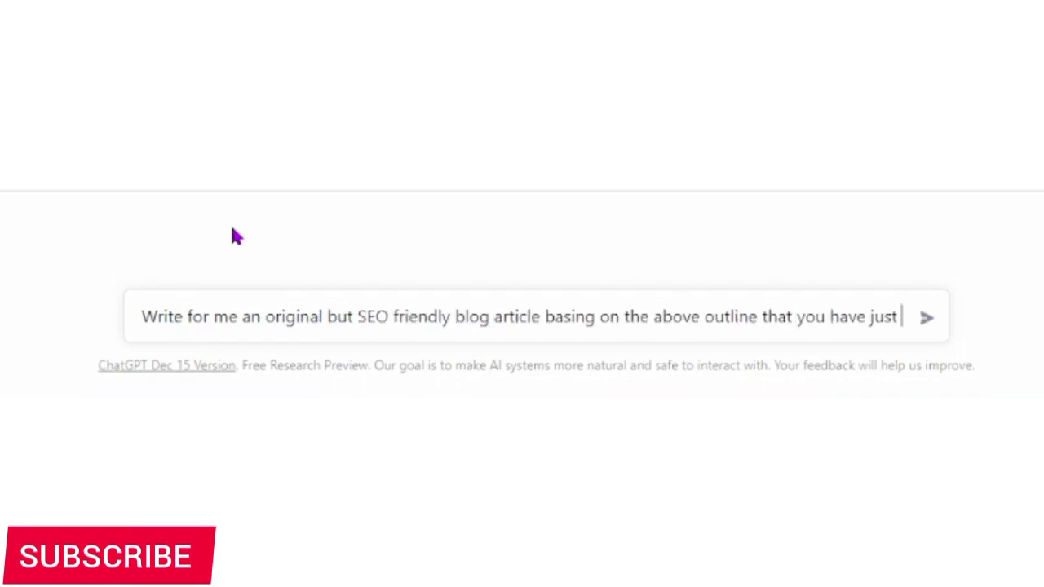
type("given me")
key("Return")
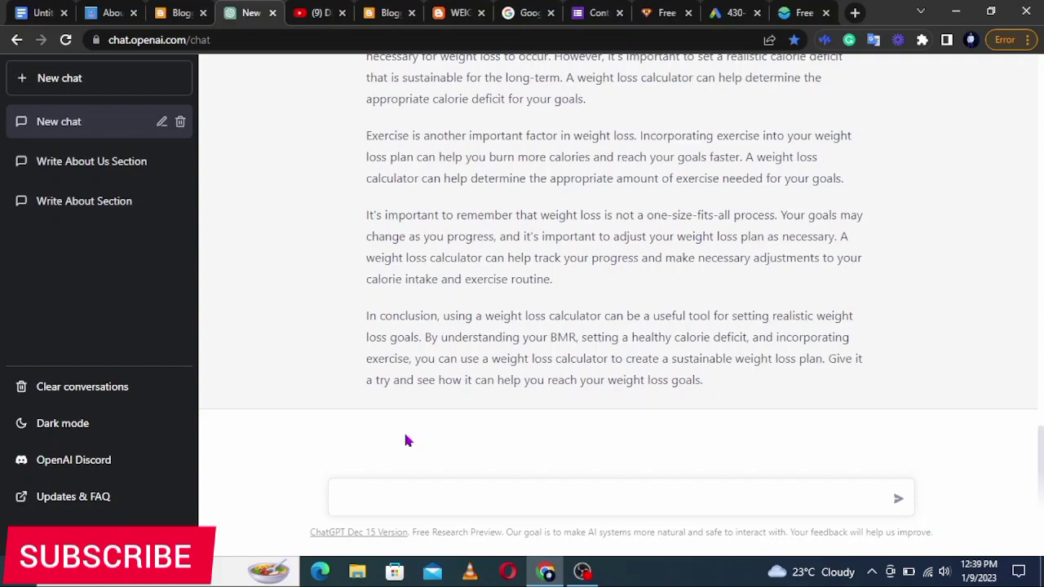
Review the generated weight loss calculator article in ChatGPT and compare its paragraphs with the sections of the outline above it
scroll(328, 245, "up", 8)
scroll(329, 245, "down", 7)
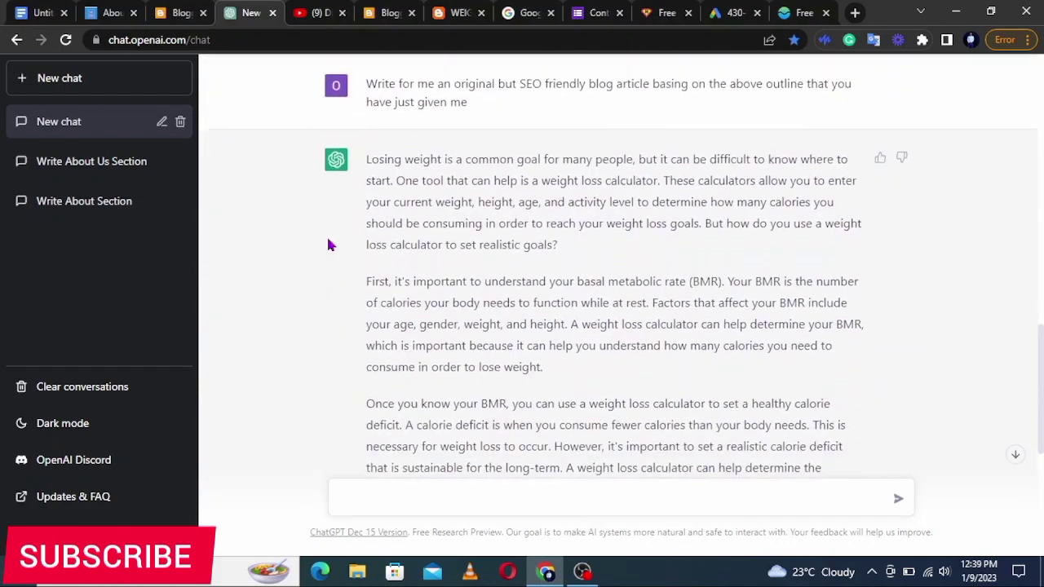
scroll(328, 244, "up", 5)
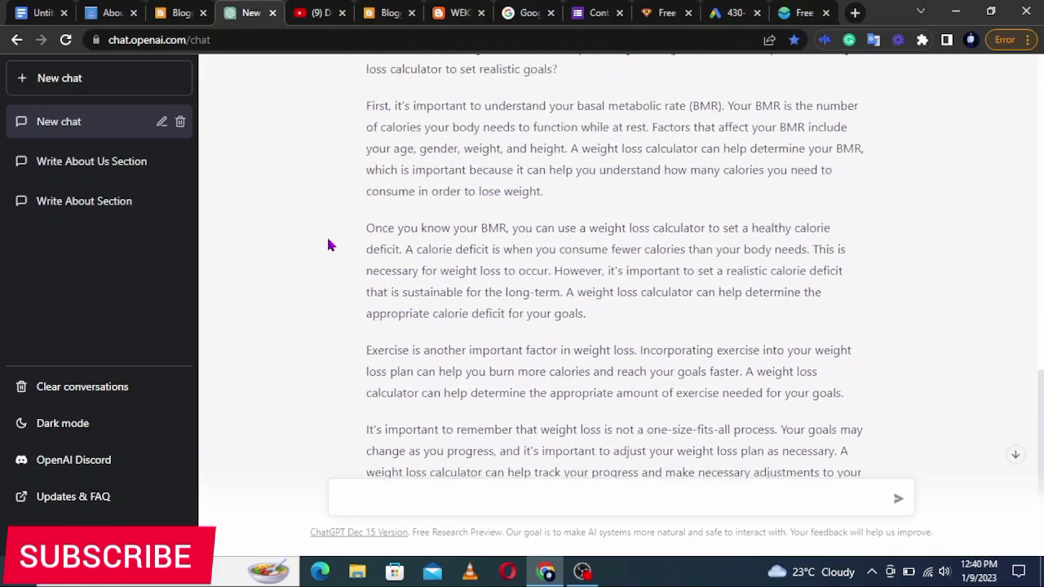
scroll(328, 245, "down", 1)
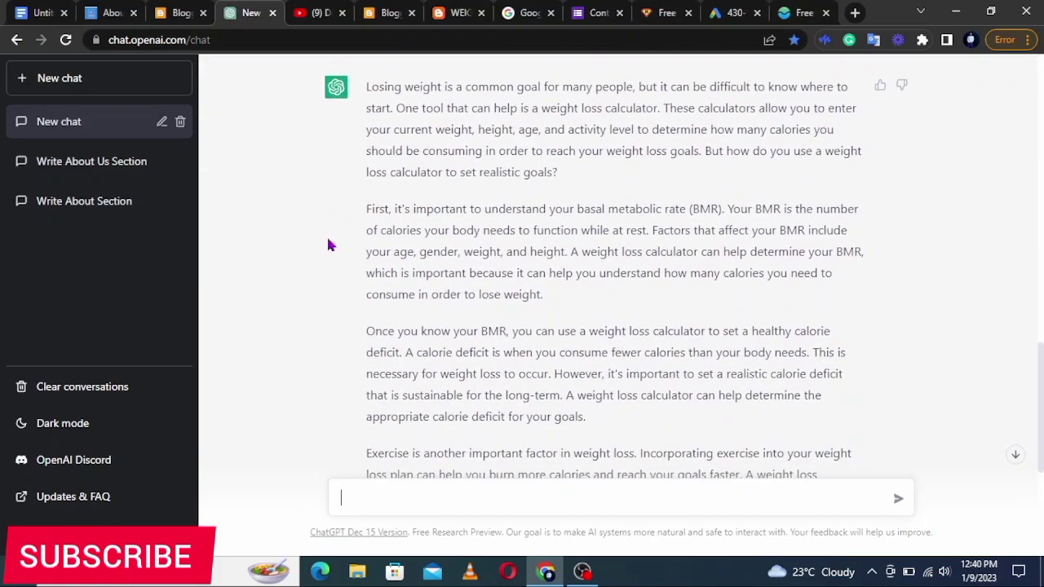
scroll(328, 245, "down", 4)
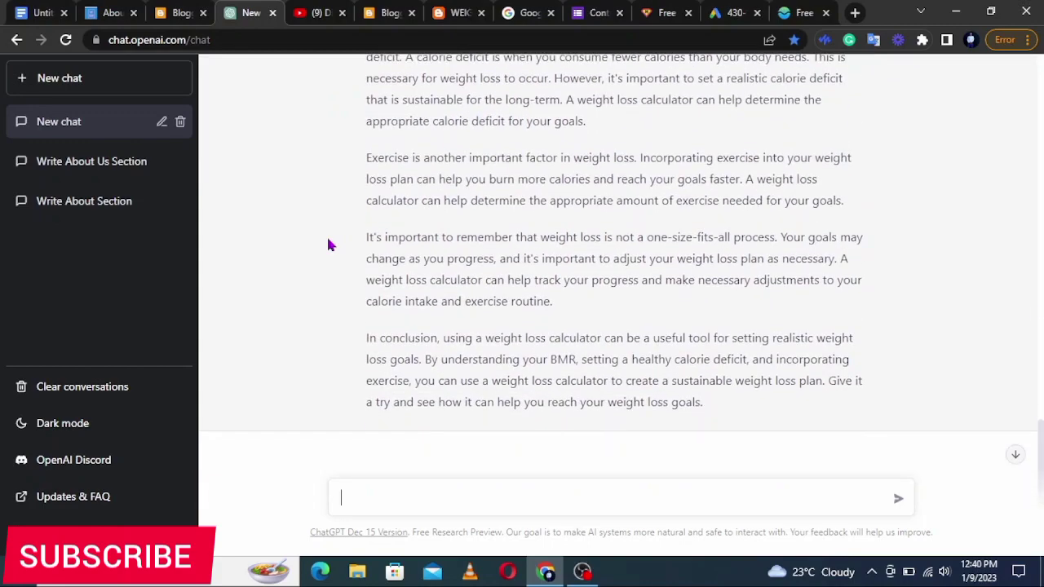
scroll(329, 245, "up", 3)
scroll(328, 245, "up", 4)
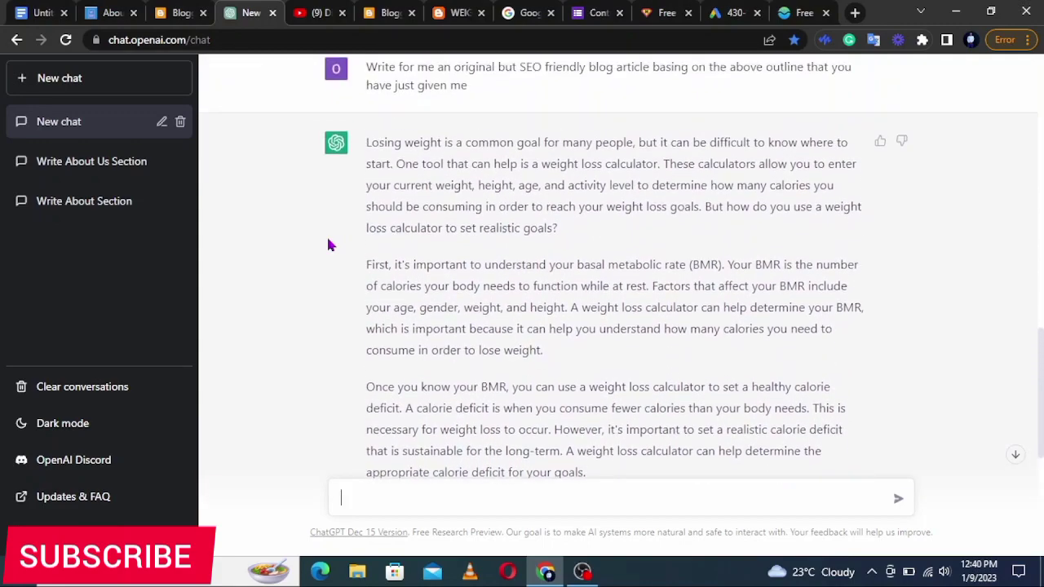
scroll(328, 245, "up", 5)
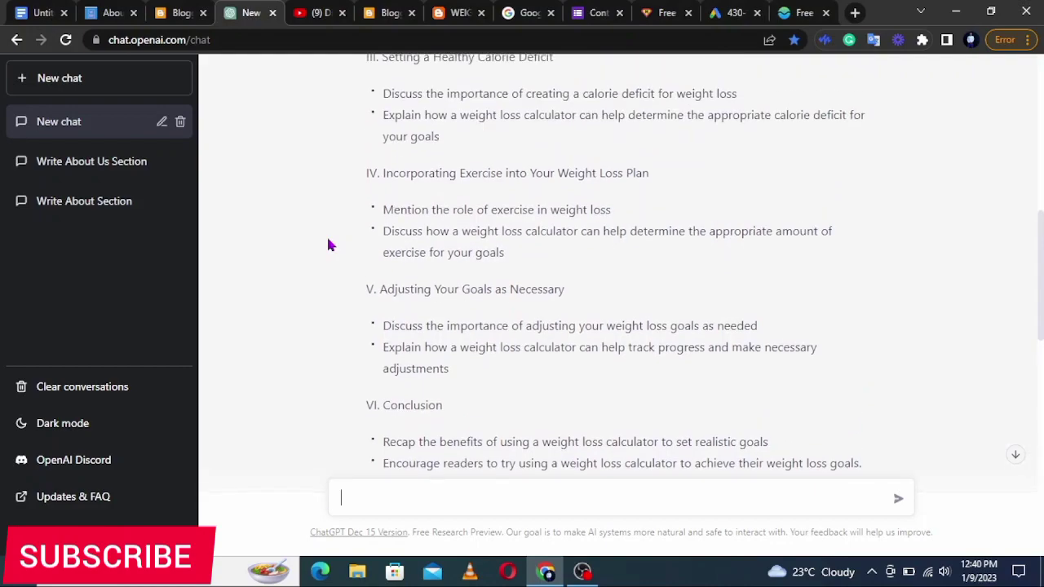
scroll(328, 245, "up", 3)
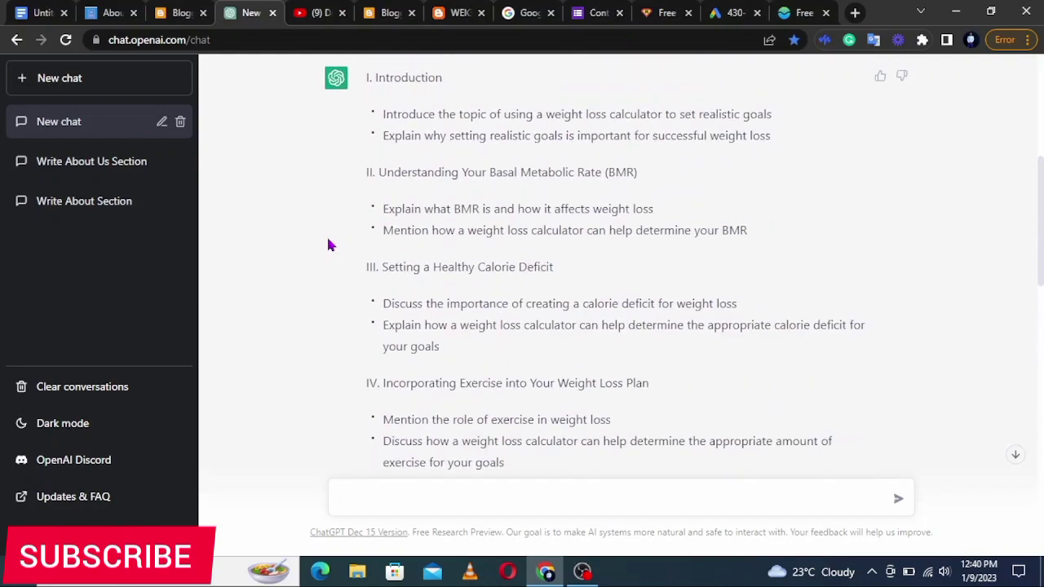
scroll(329, 244, "up", 1)
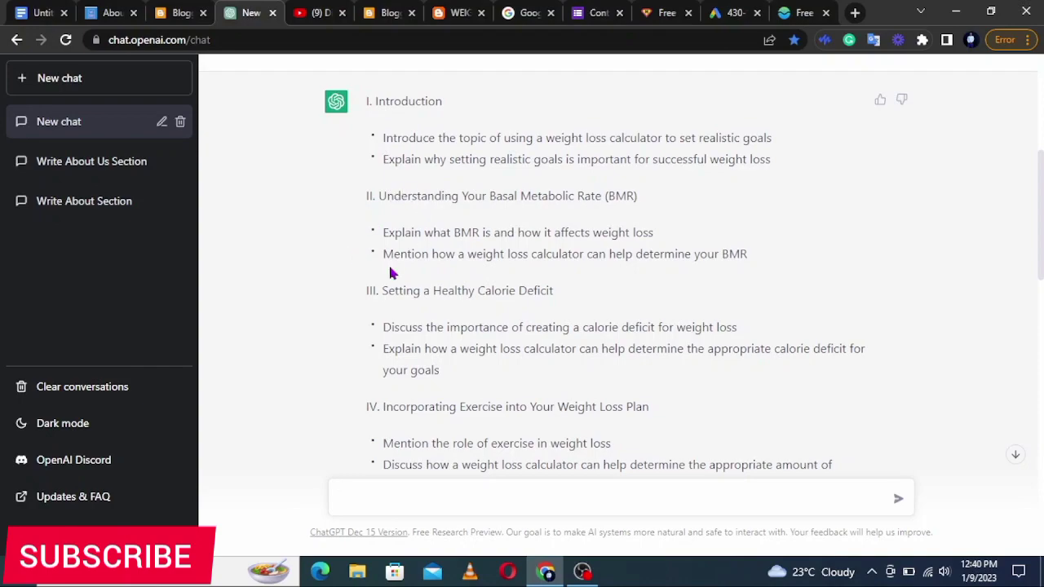
scroll(318, 346, "down", 6)
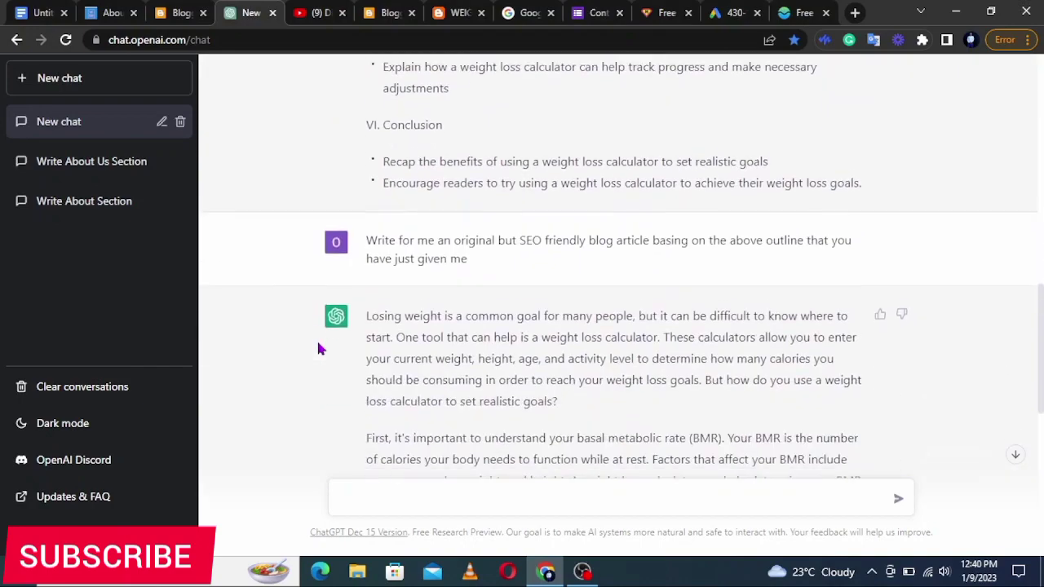
scroll(318, 349, "down", 7)
scroll(318, 349, "up", 5)
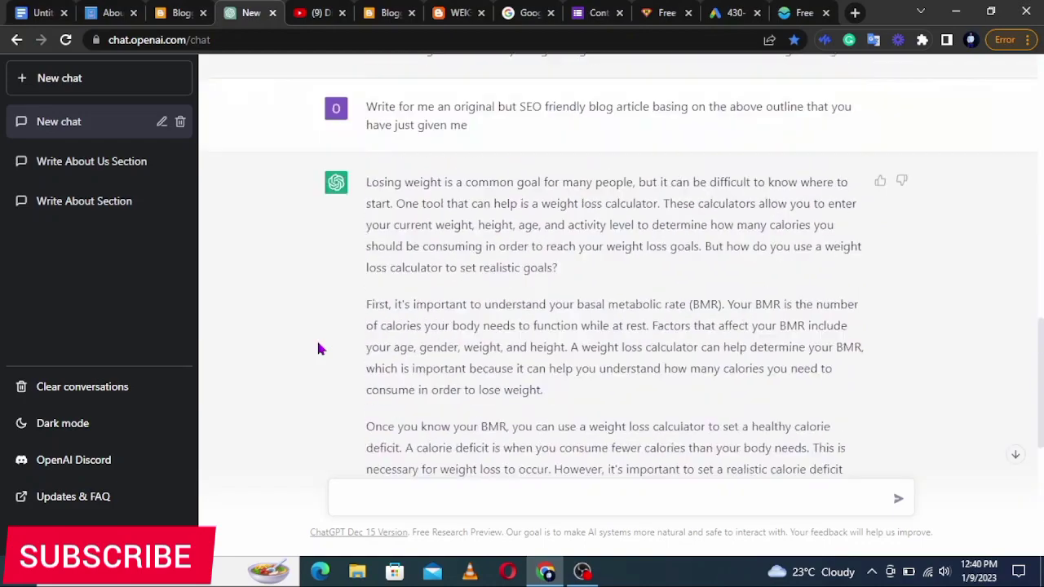
scroll(318, 349, "up", 5)
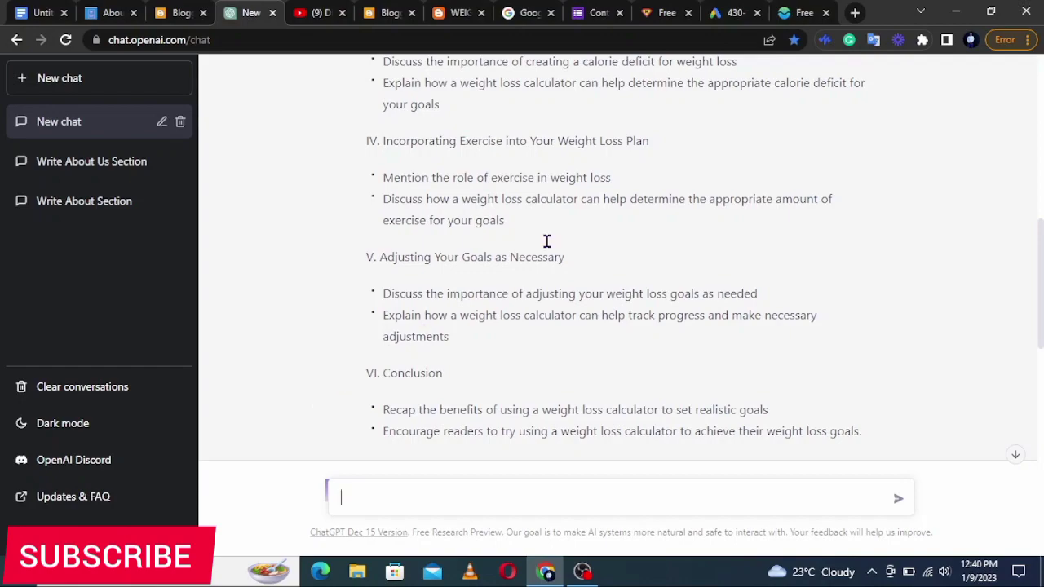
Open medium.com in a new browser tab
left_click(855, 13)
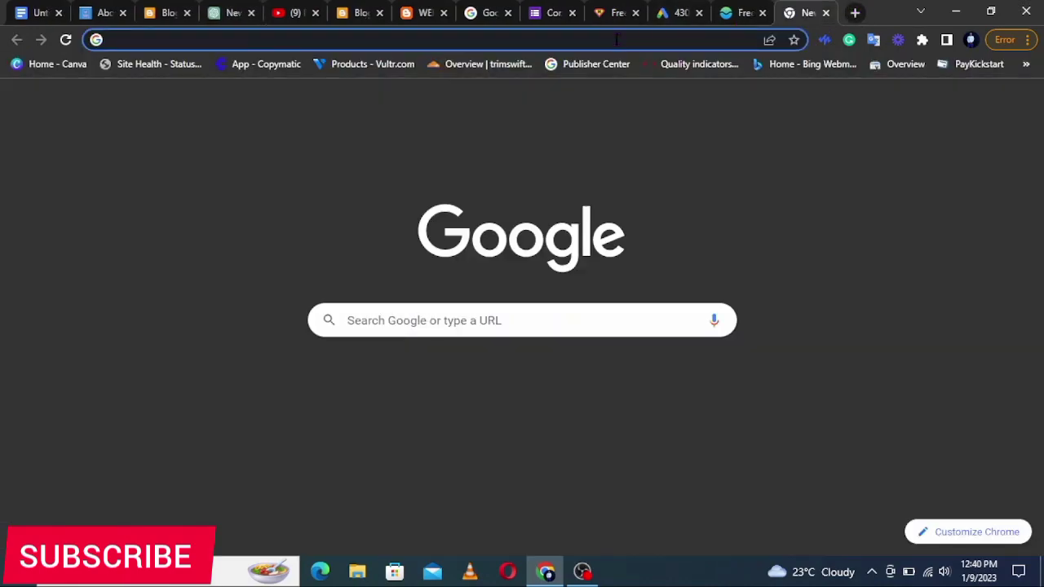
type("mediu")
key("Return")
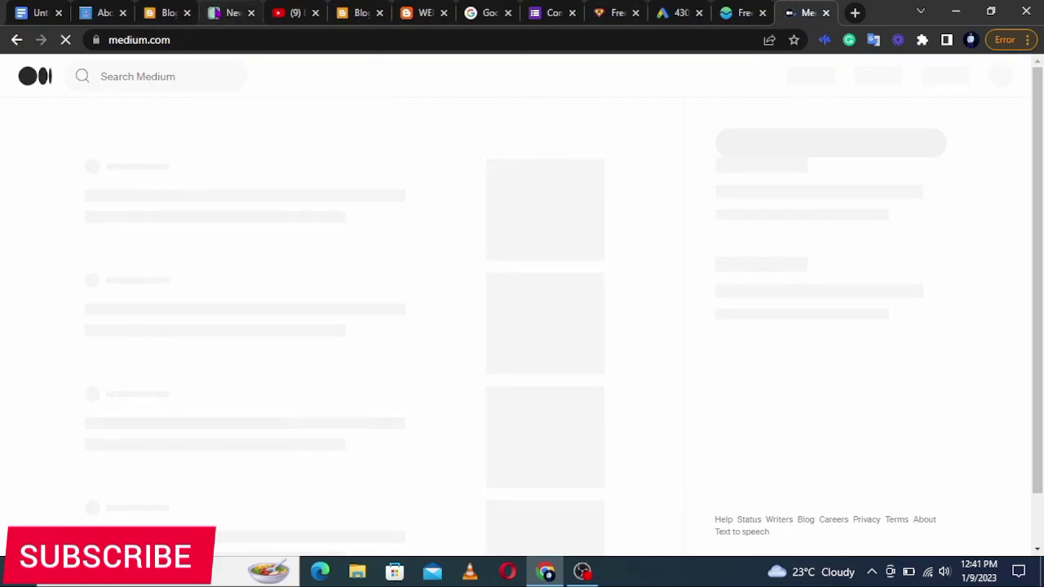
Switch back to ChatGPT and look over the article and outline again
left_click(233, 12)
scroll(286, 269, "down", 2)
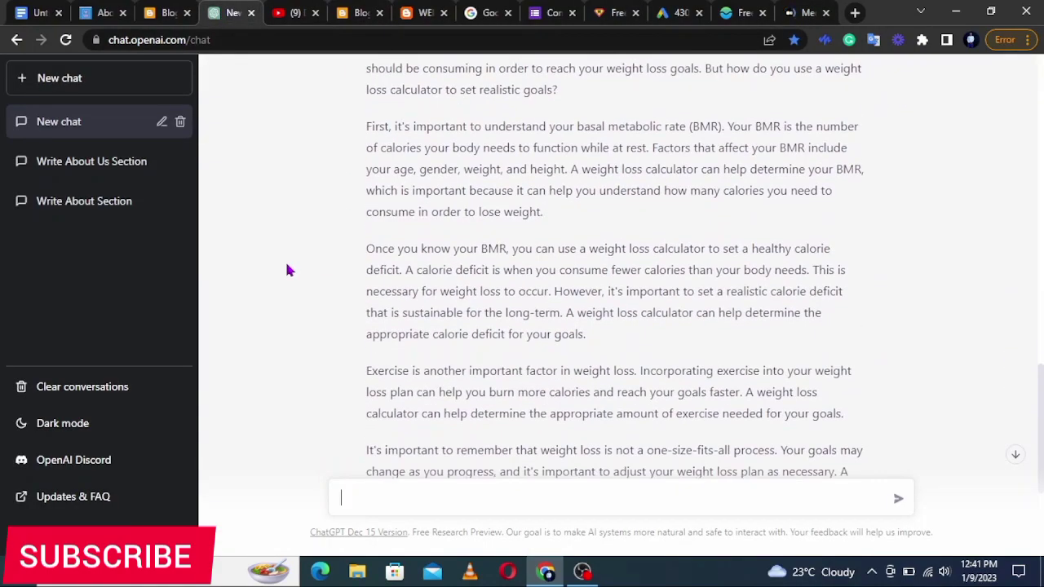
scroll(287, 270, "up", 15)
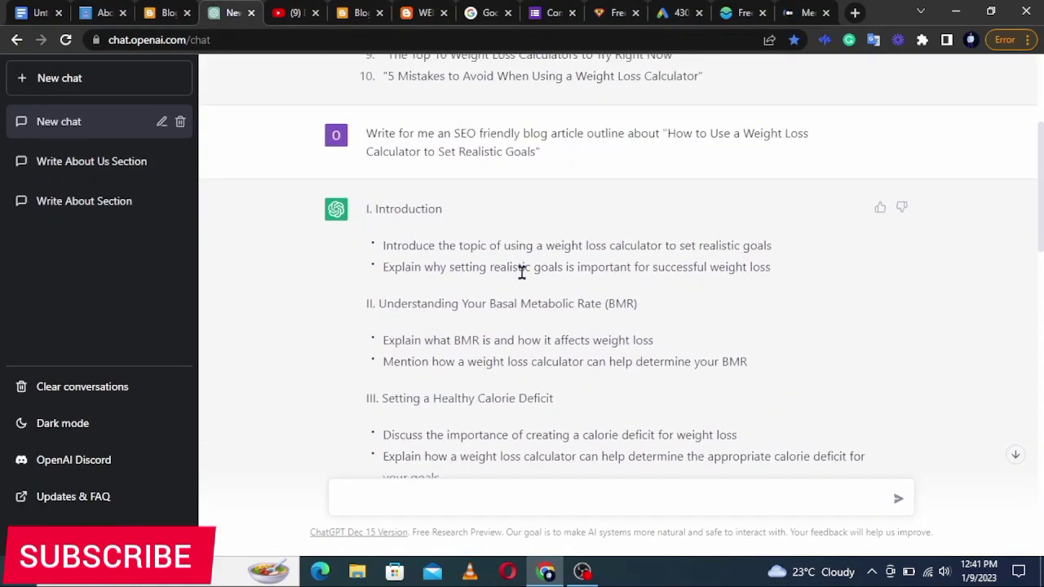
scroll(521, 272, "down", 10)
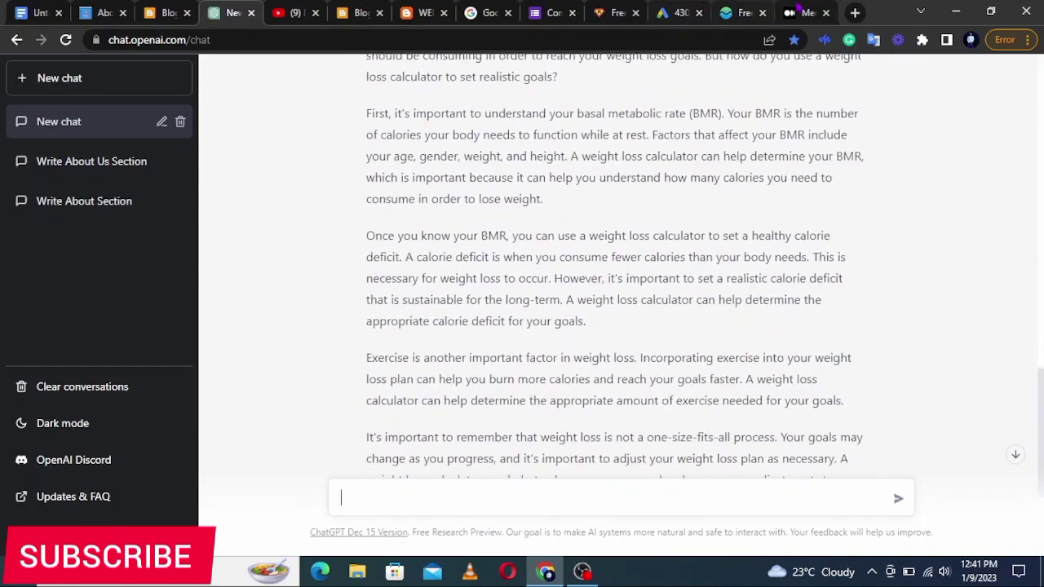
Switch to Medium and open the published story "10 tips for strong, healthy teeth: a complete guide" from the account's own stories
left_click(803, 12)
left_click(987, 76)
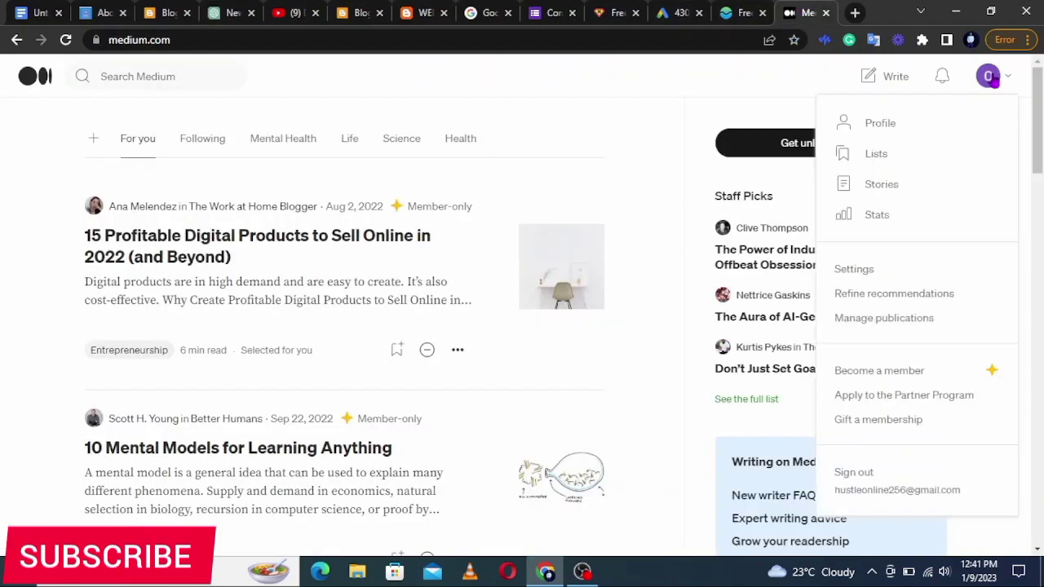
left_click(881, 186)
left_click(163, 219)
left_click(221, 284)
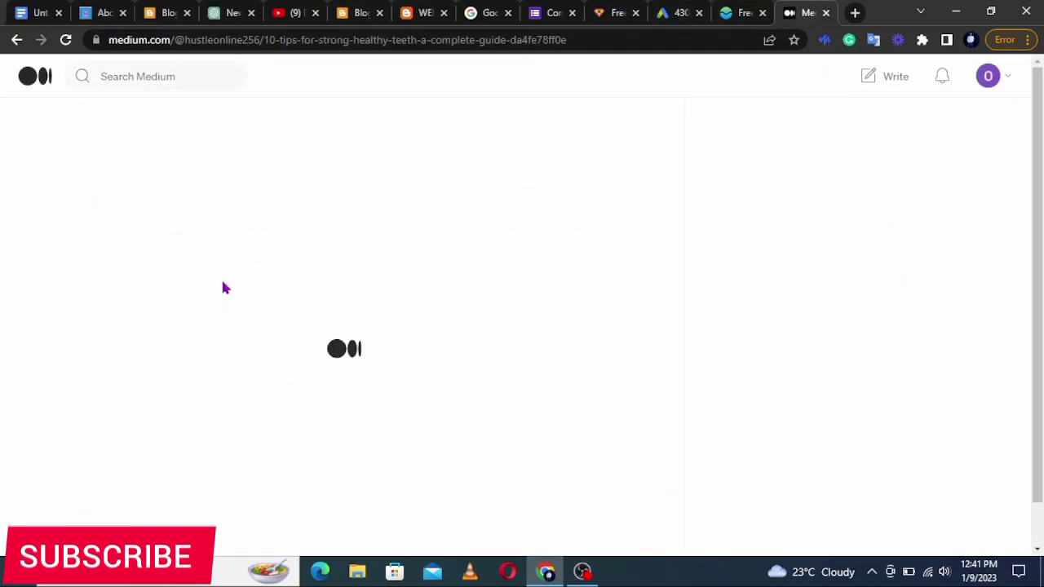
Examine the sections and images of the healthy teeth story and return to the start of the generated article in ChatGPT
scroll(620, 308, "down", 5)
scroll(620, 310, "down", 20)
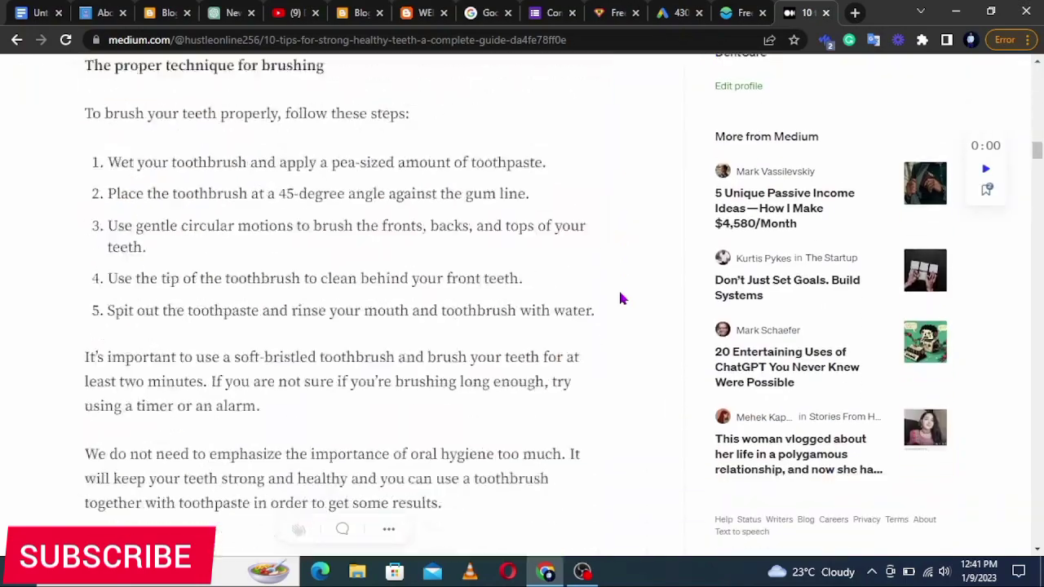
scroll(622, 283, "down", 20)
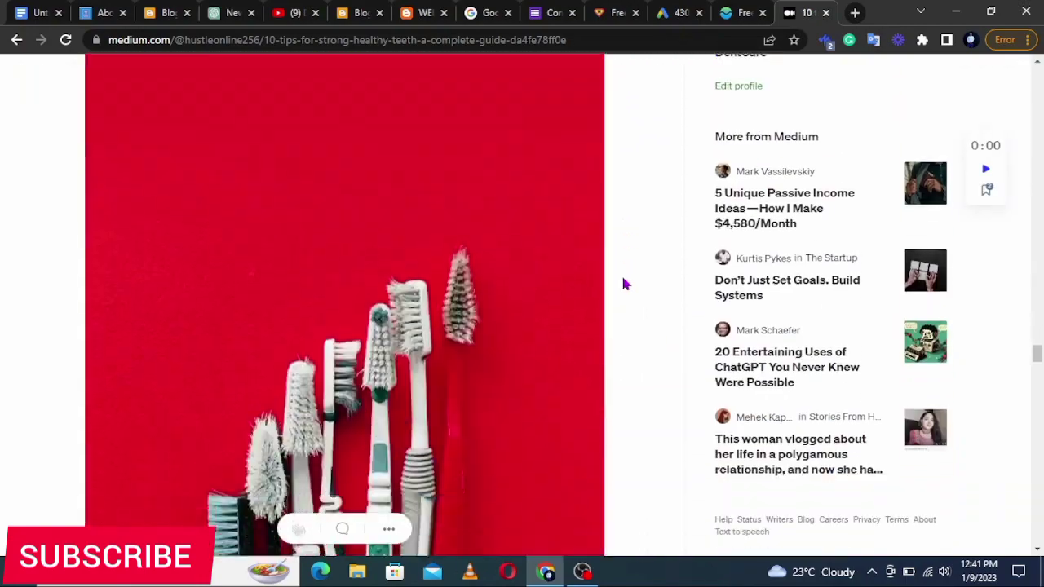
scroll(622, 283, "up", 15)
scroll(622, 283, "up", 10)
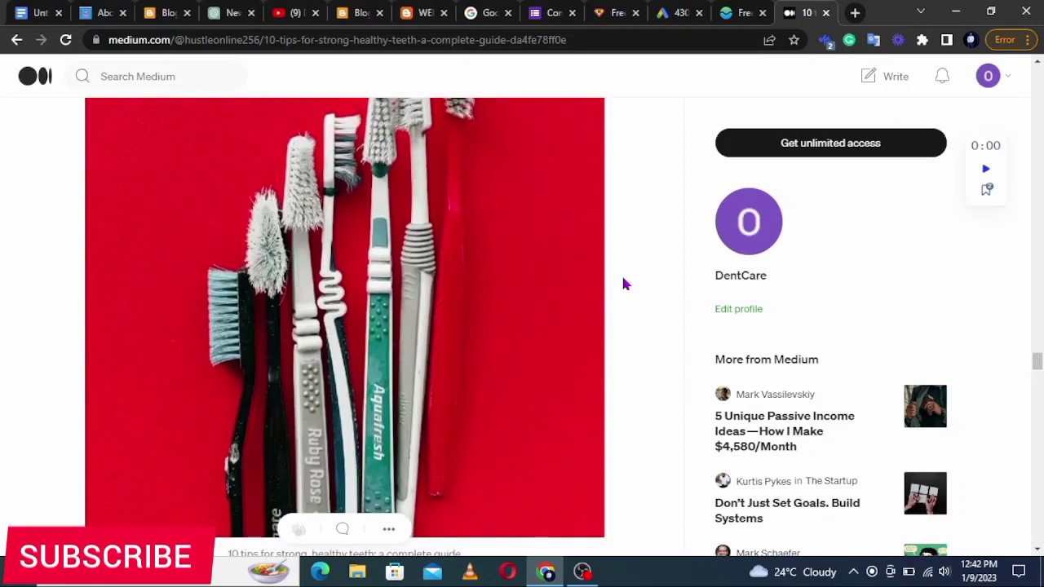
left_click(221, 14)
scroll(361, 205, "up", 3)
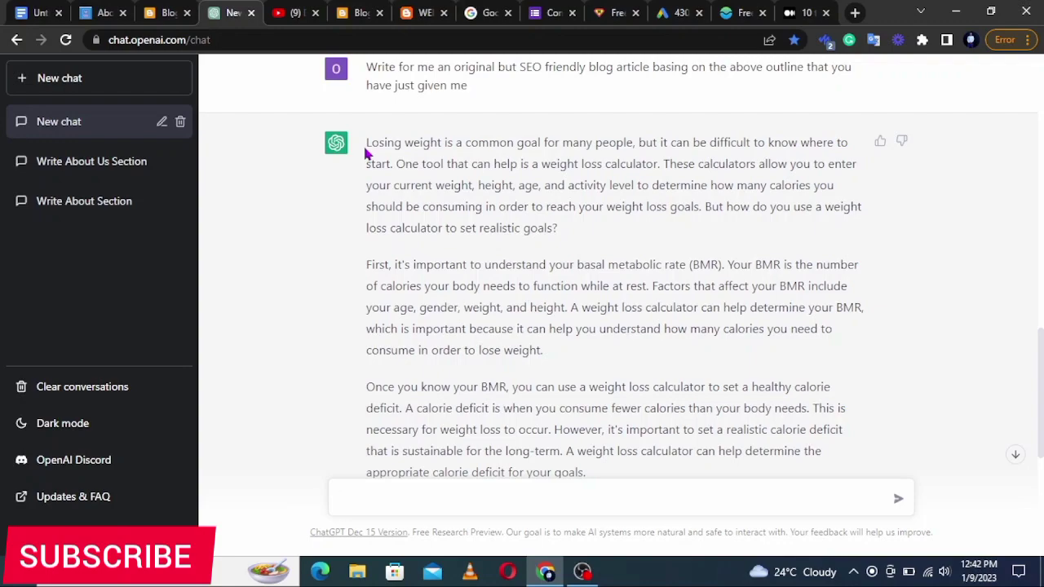
Search Google in a new tab for "article rewriter" and open the Article Rewriter Tool site at articlerewritertool.com
left_click(855, 12)
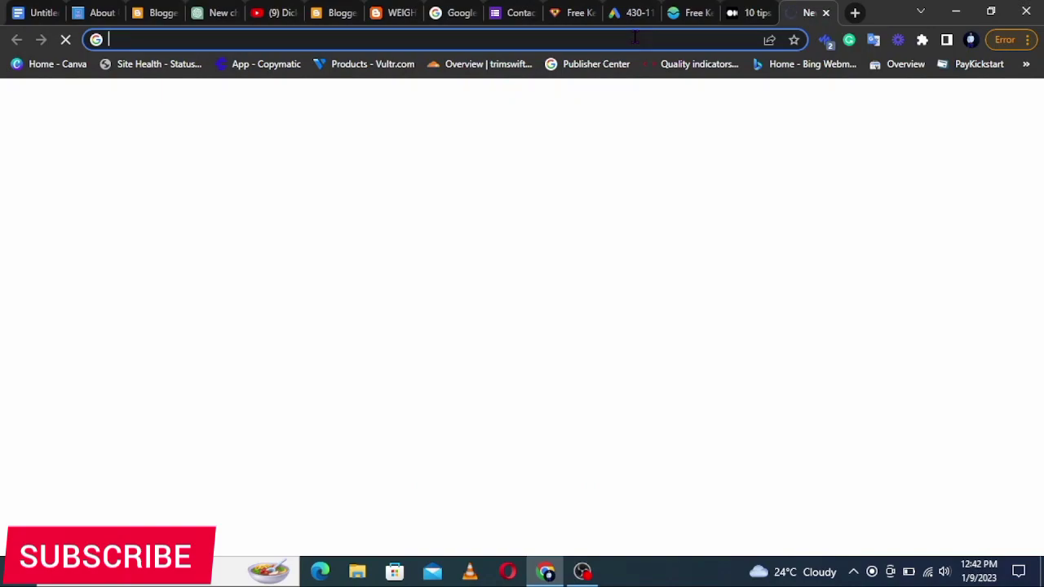
type("article rew")
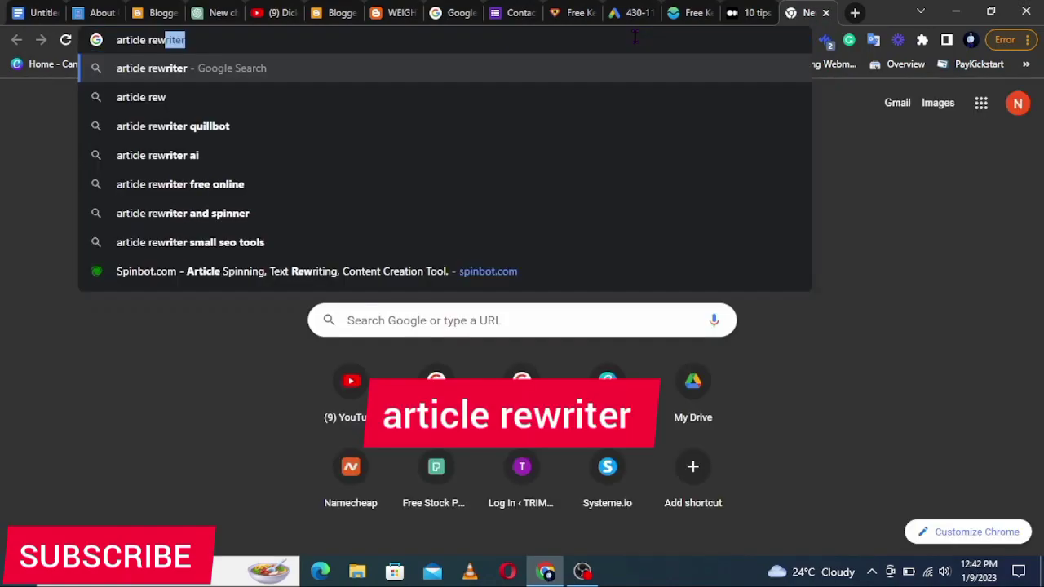
key("Return")
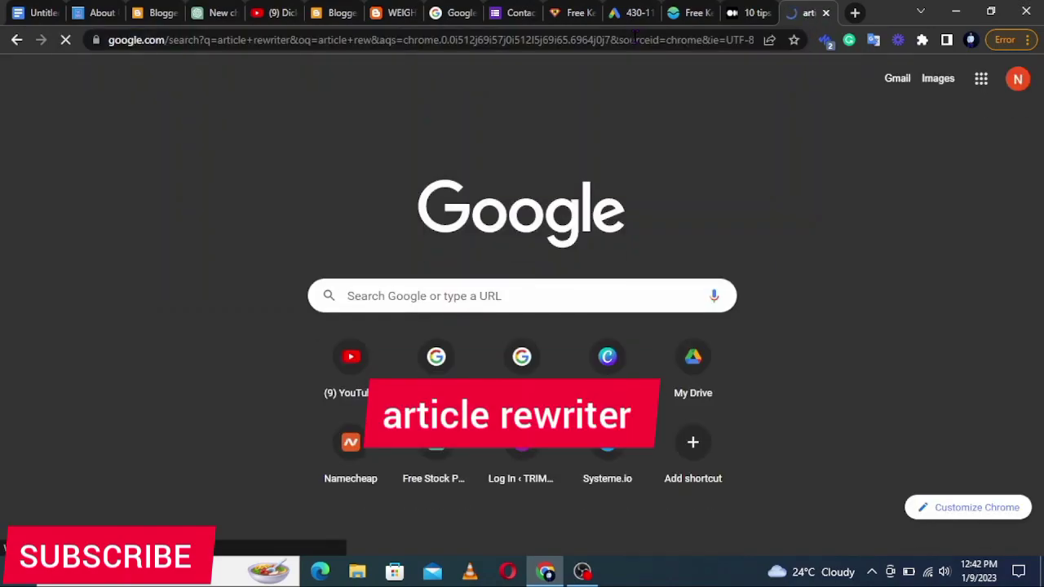
scroll(496, 349, "down", 5)
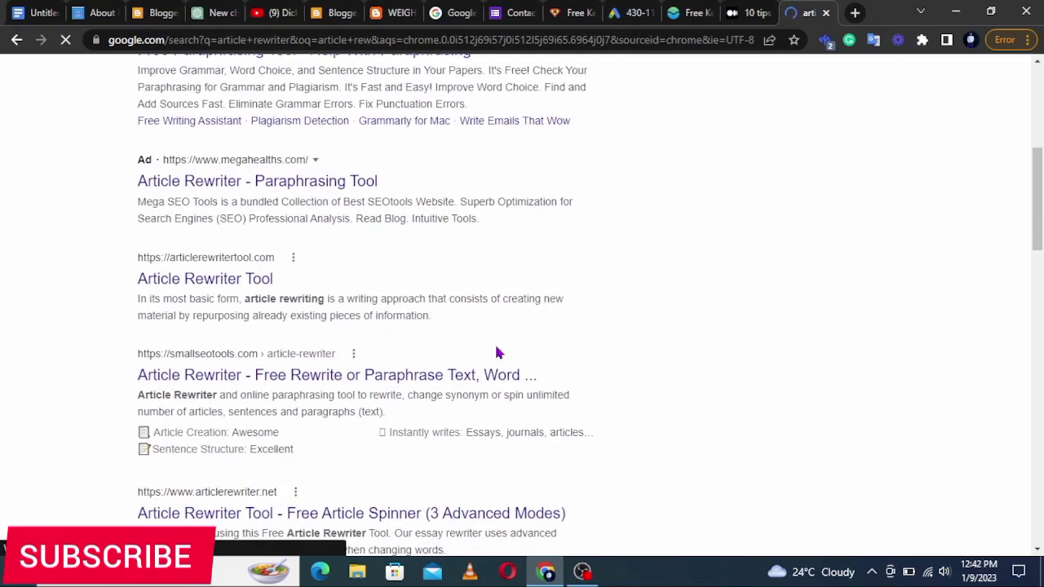
left_click(206, 282)
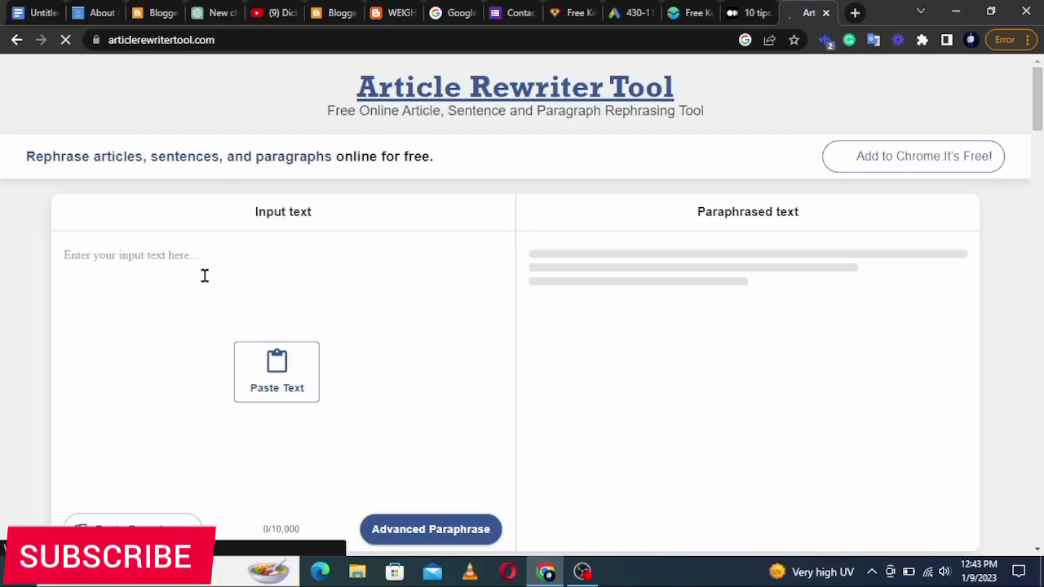
scroll(448, 338, "down", 1)
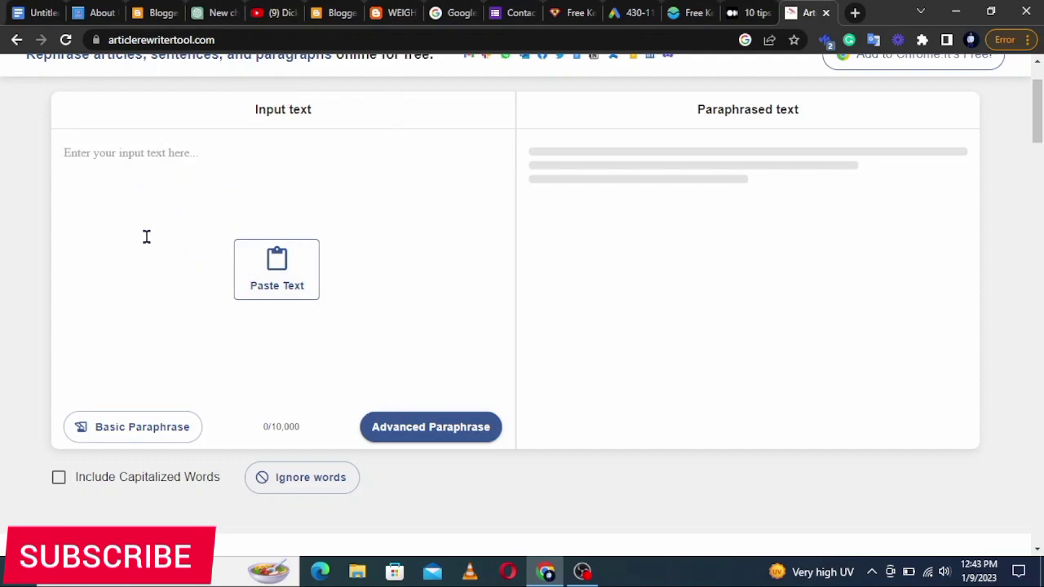
Copy the entire generated weight loss article from ChatGPT and paste it as the input text of the Article Rewriter Tool
left_click(218, 14)
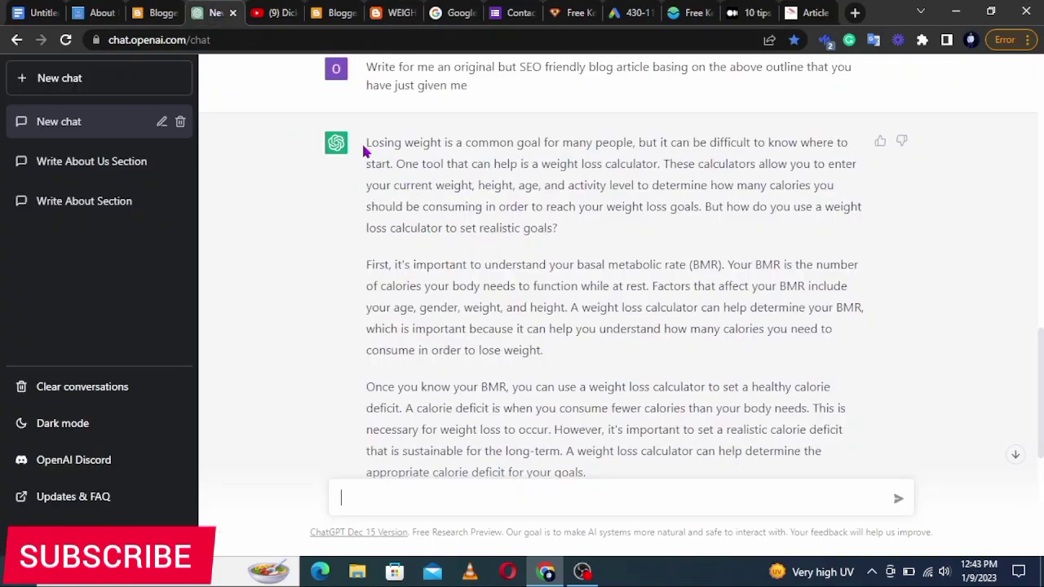
left_click_drag(365, 145, 582, 502)
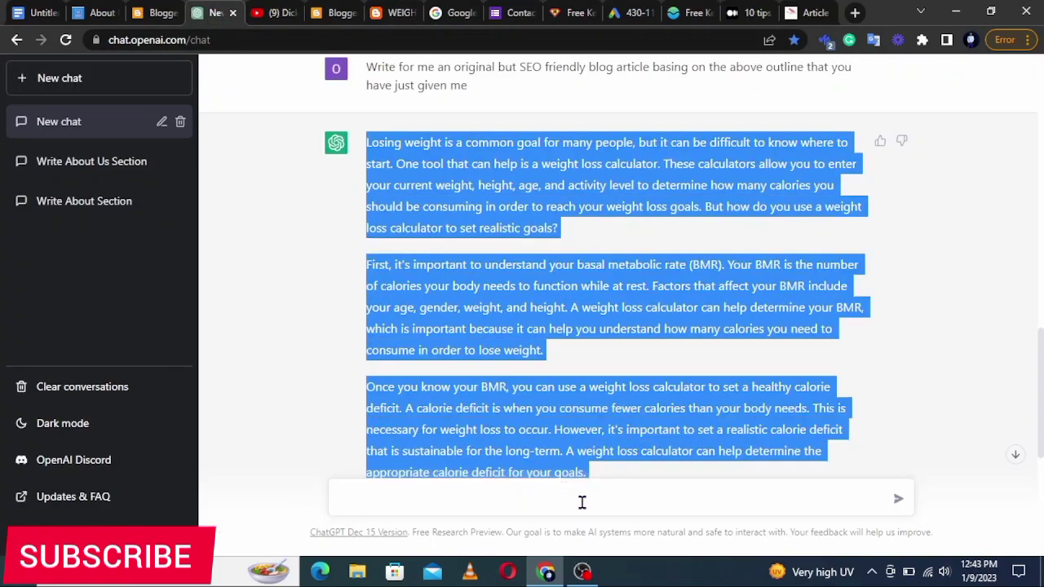
left_click_drag(677, 523, 677, 538)
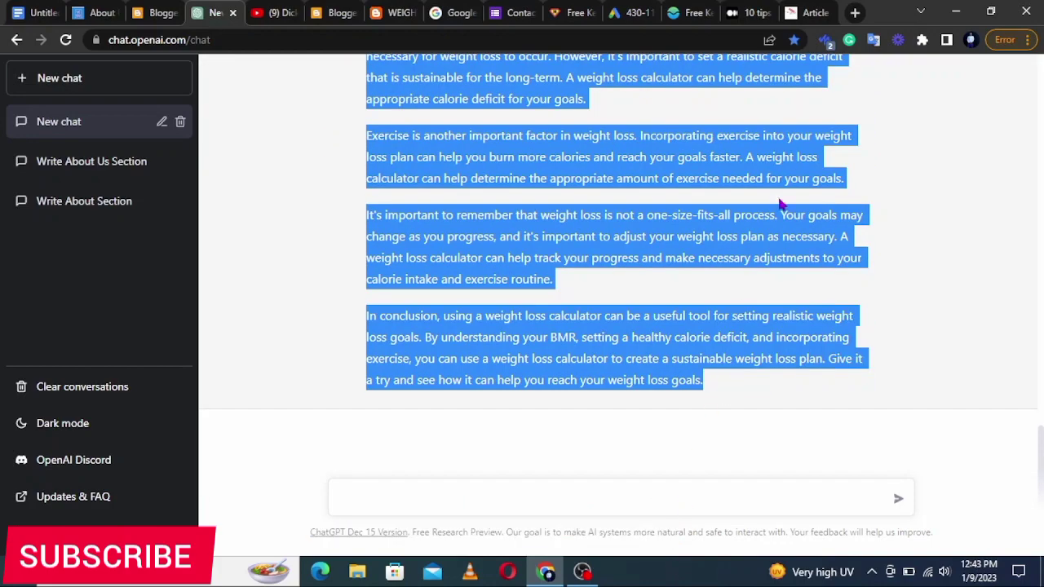
left_click(813, 14)
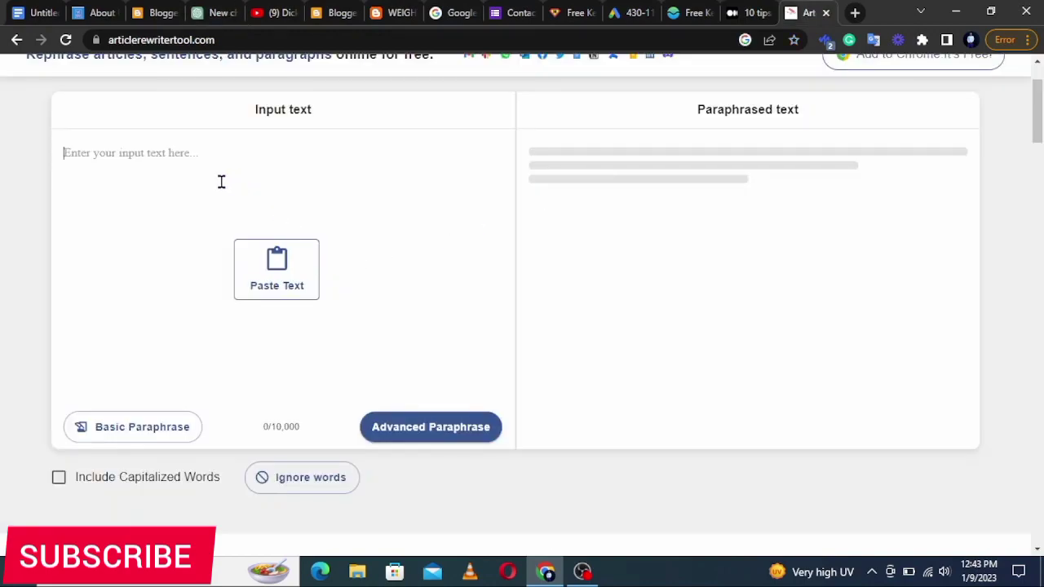
key("ctrl+v")
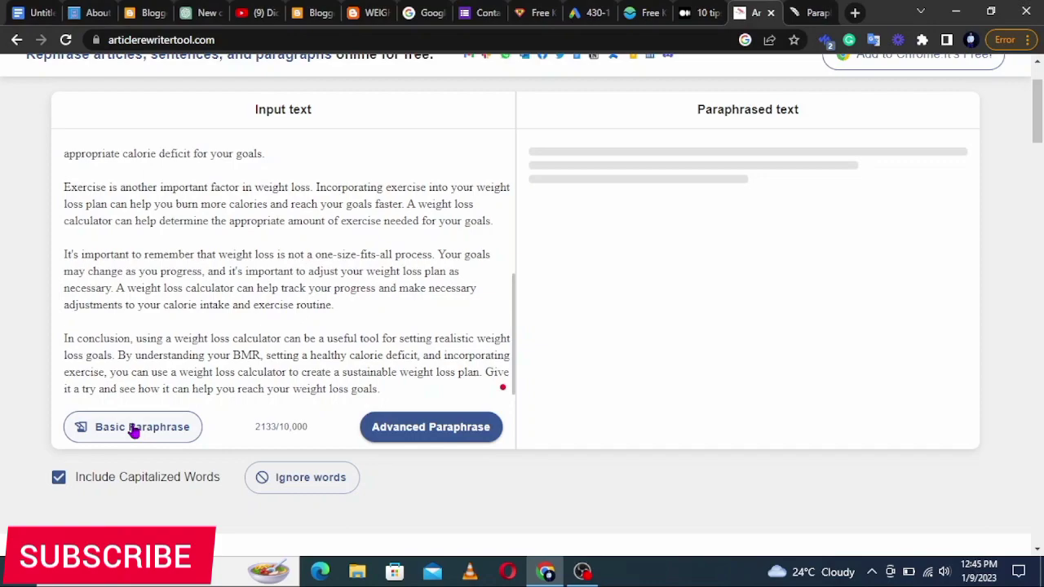
Run Basic Paraphrase on the pasted article and look through the paraphrased text to its conclusion
left_click(135, 430)
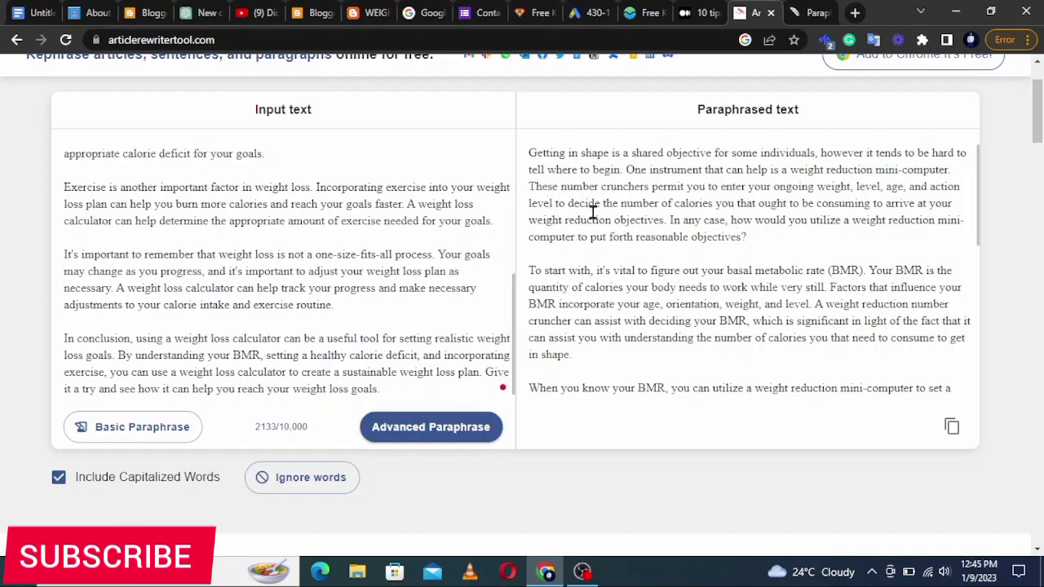
scroll(616, 292, "down", 10)
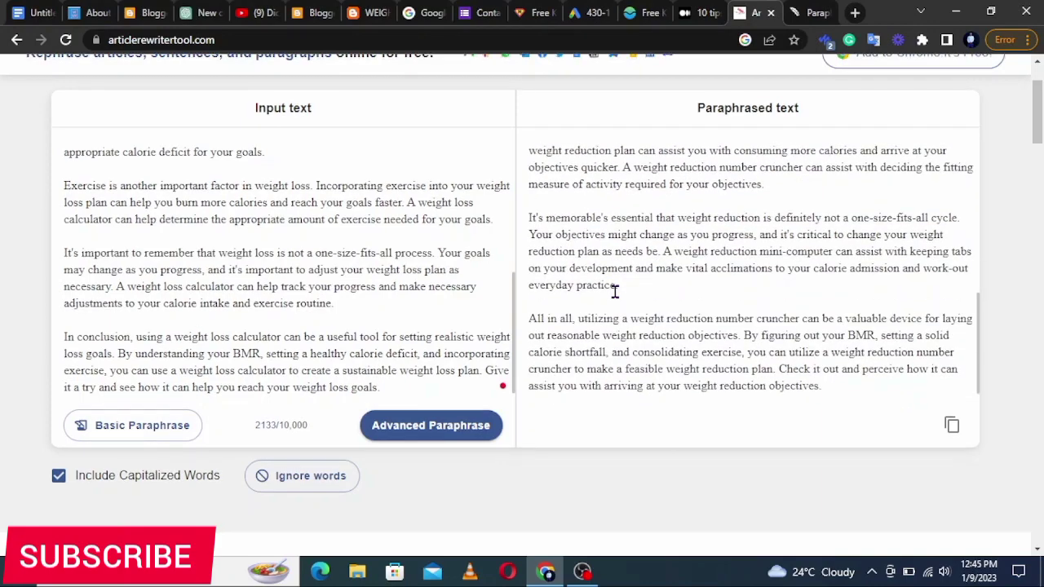
Review the paraphrased weight loss article from its beginning and copy the full paraphrased text
scroll(616, 292, "up", 10)
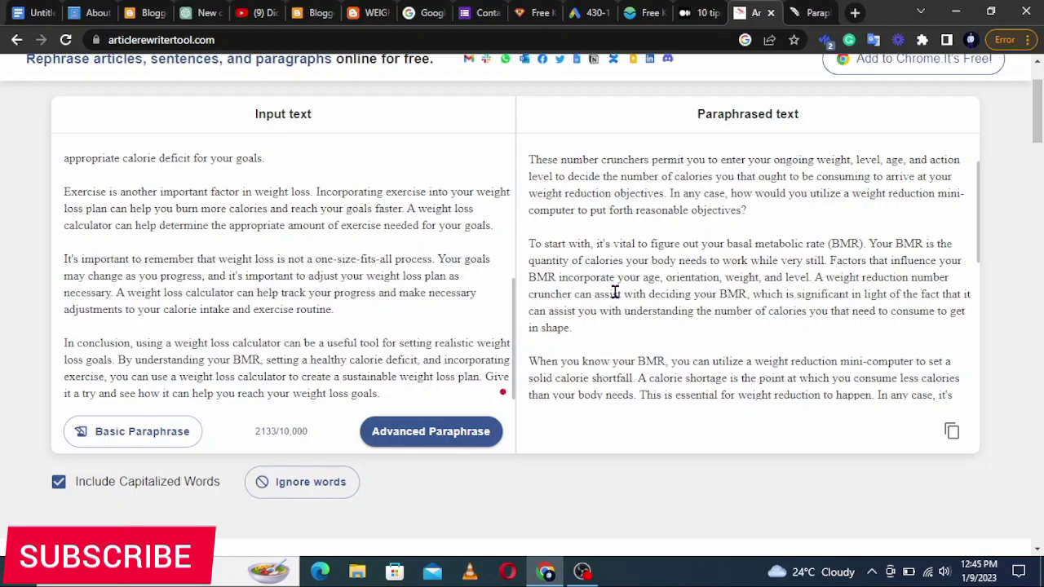
scroll(526, 242, "up", 2)
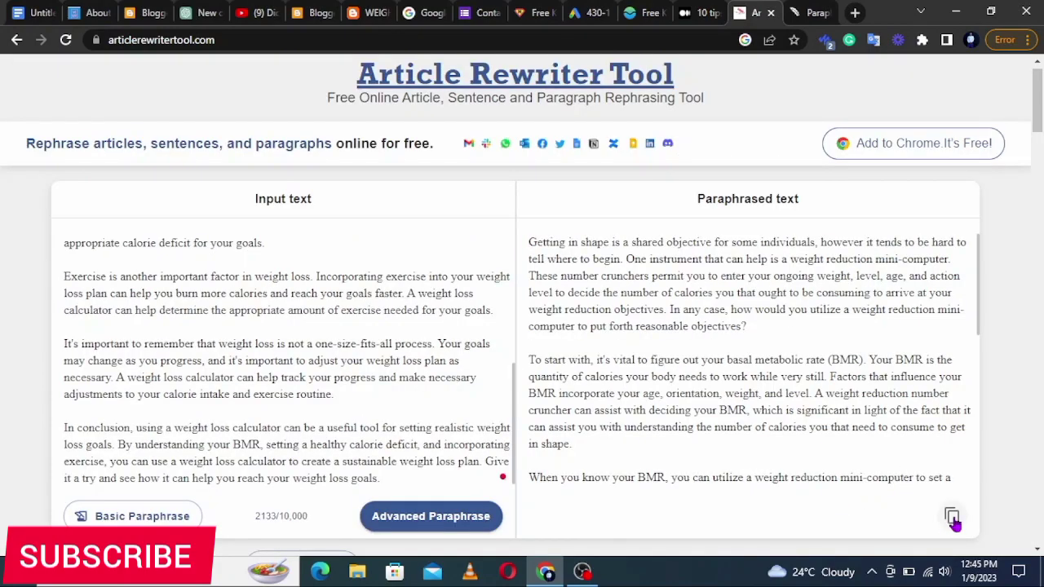
scroll(857, 420, "down", 1)
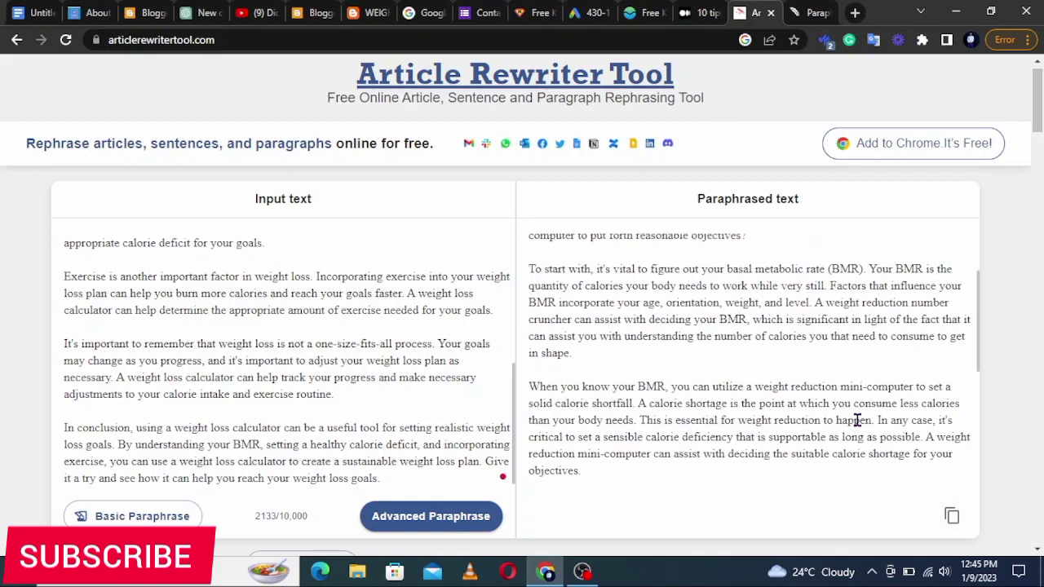
left_click(950, 516)
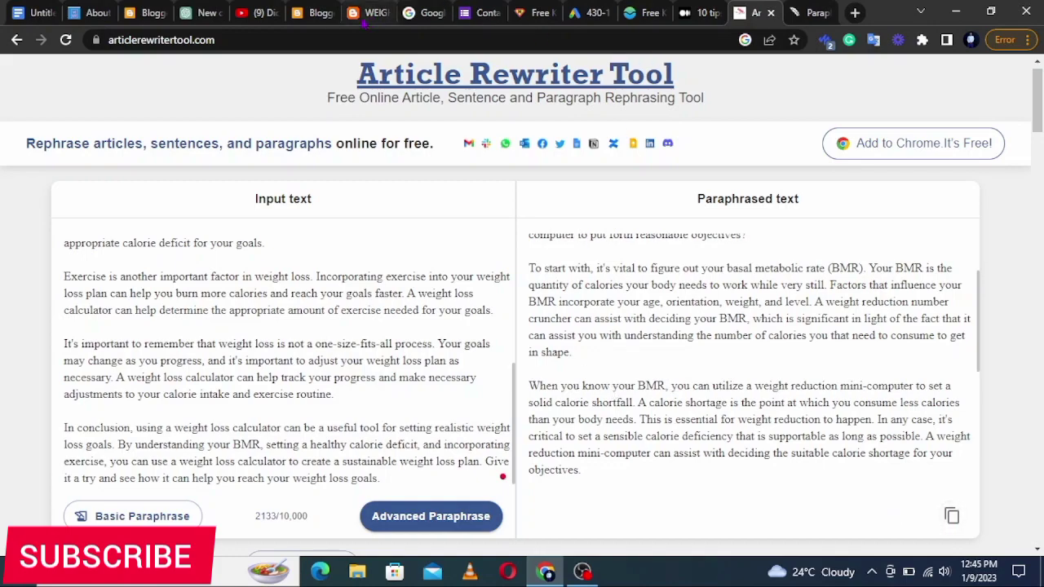
Create a new post on the Blogger blog and title it "How to Use a Weight Loss Calculator to Set Realistic Goals", copied from ChatGPT's ideas list
left_click(317, 12)
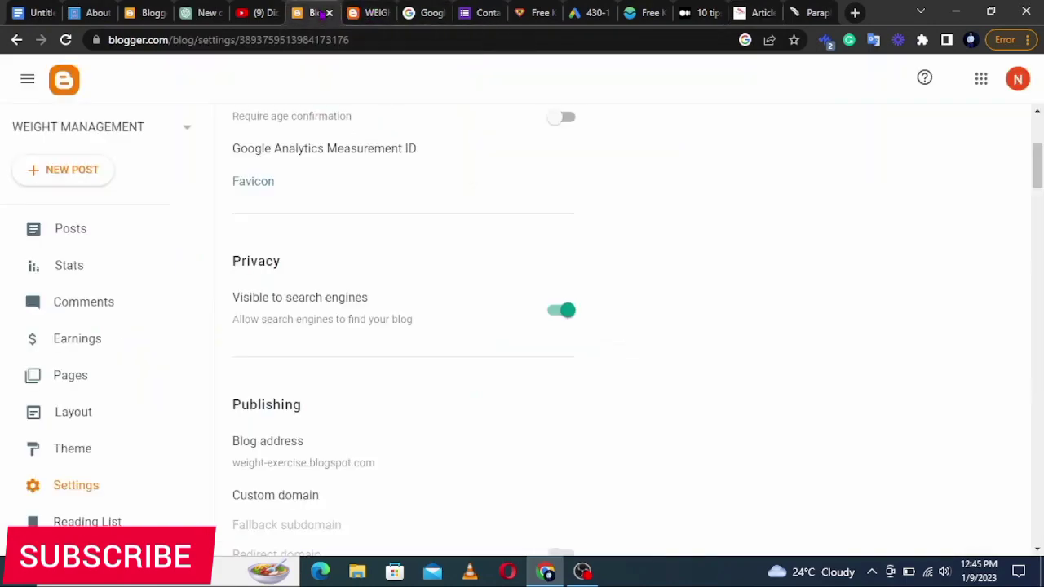
left_click(62, 175)
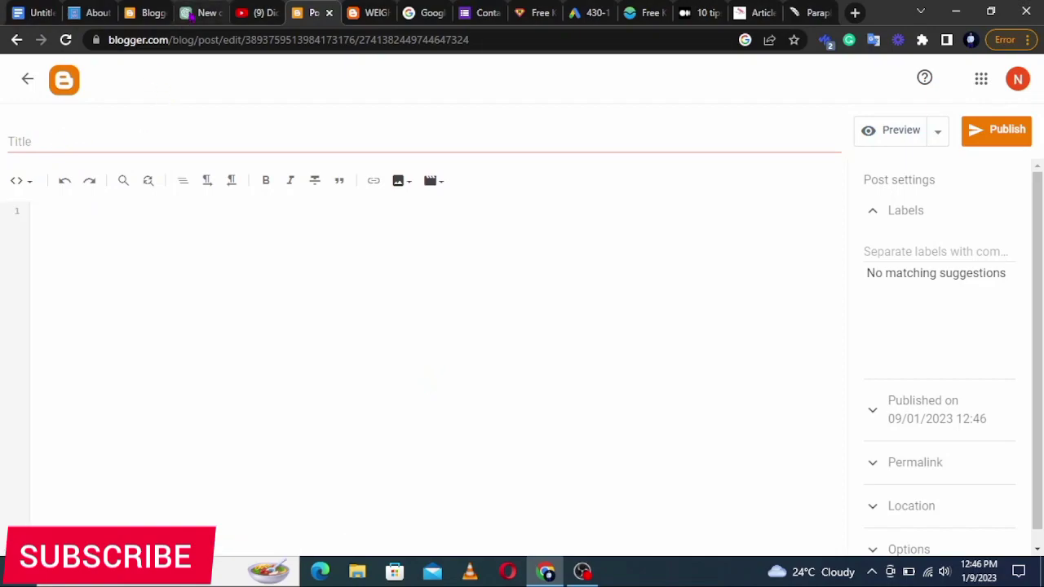
left_click(189, 13)
scroll(290, 147, "up", 15)
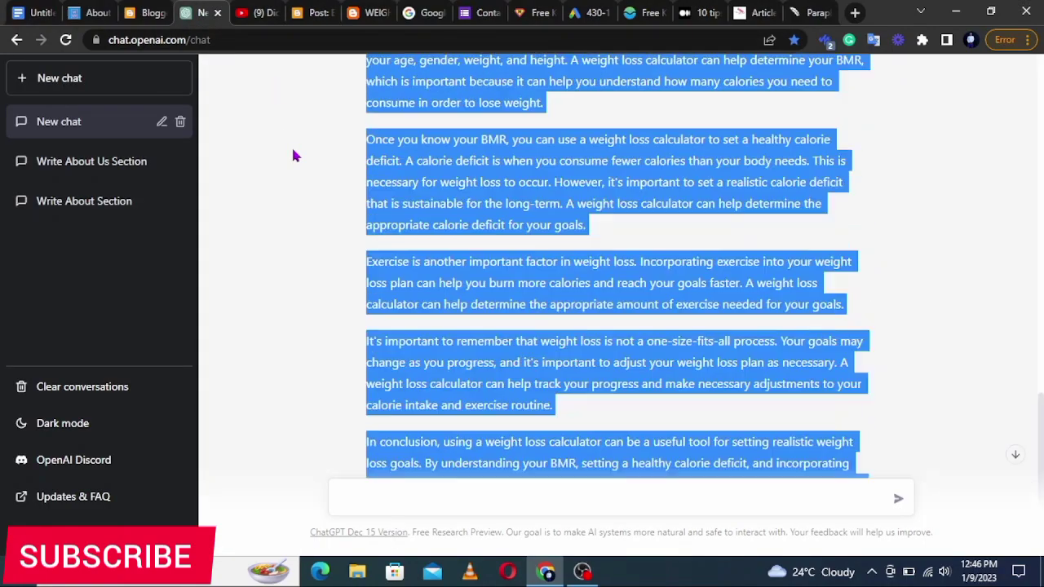
scroll(294, 155, "up", 4)
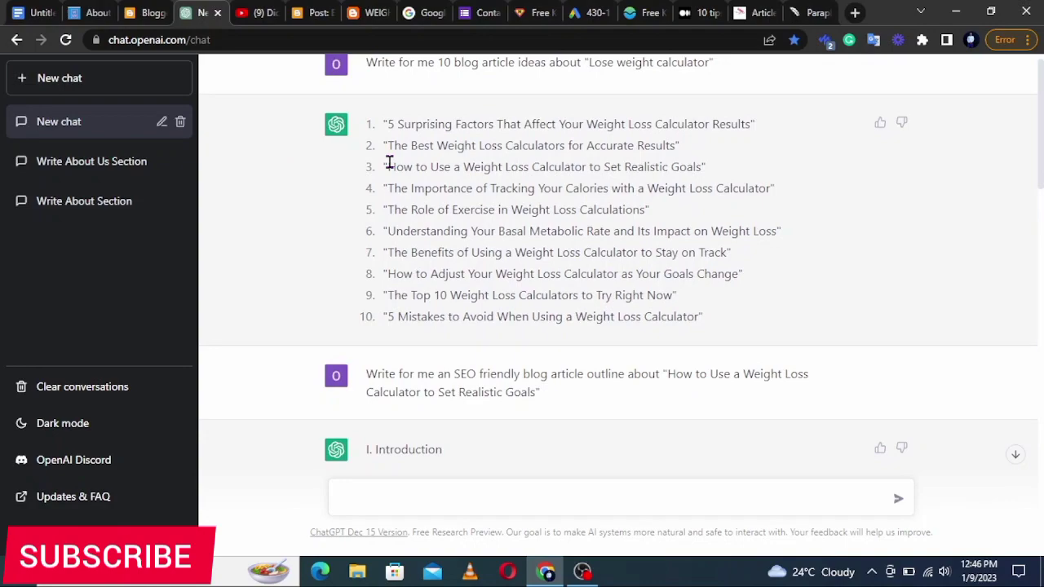
left_click_drag(389, 162, 699, 167)
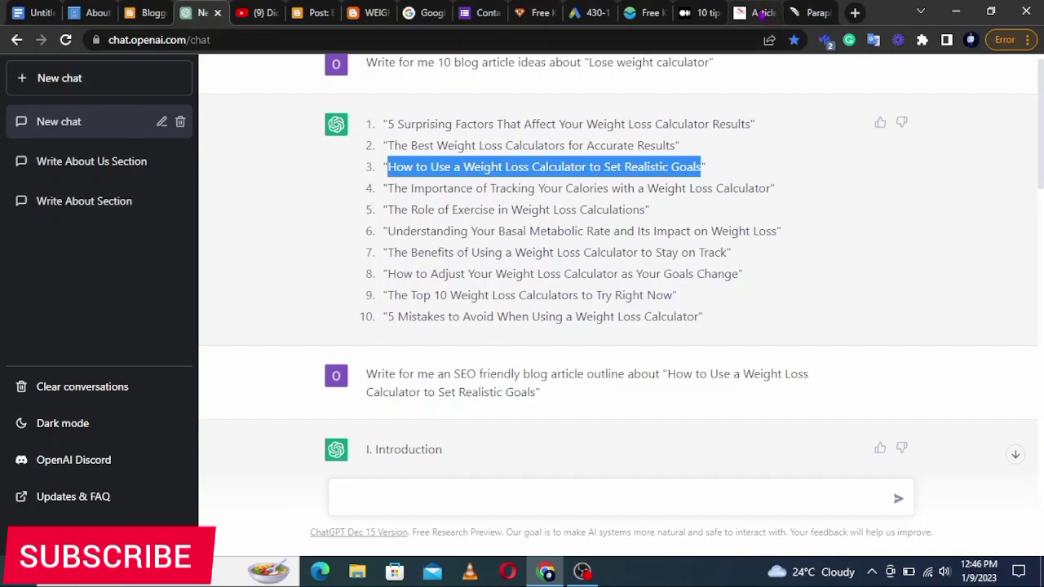
left_click(314, 13)
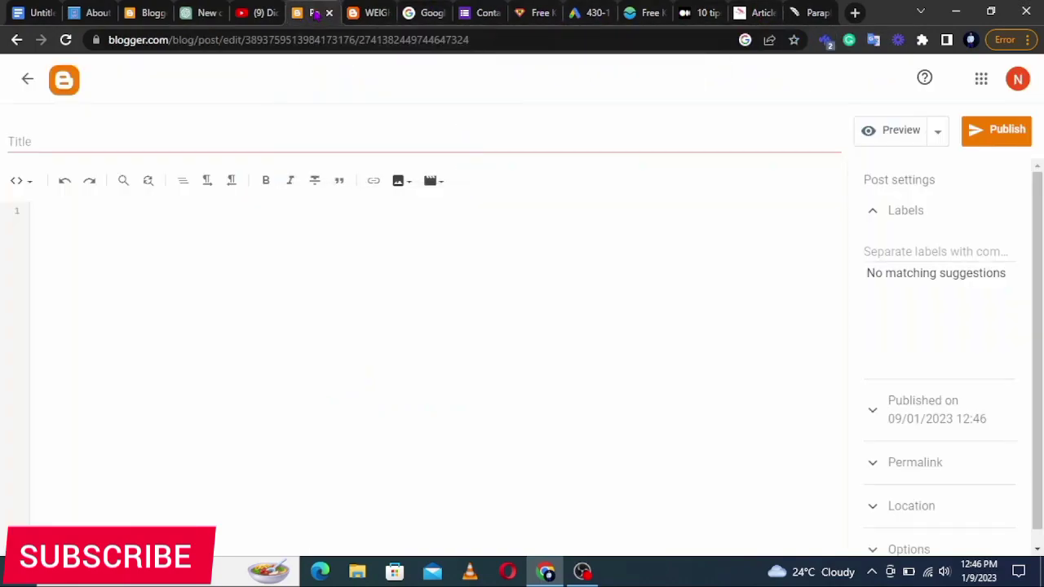
left_click(49, 140)
key("ctrl+v")
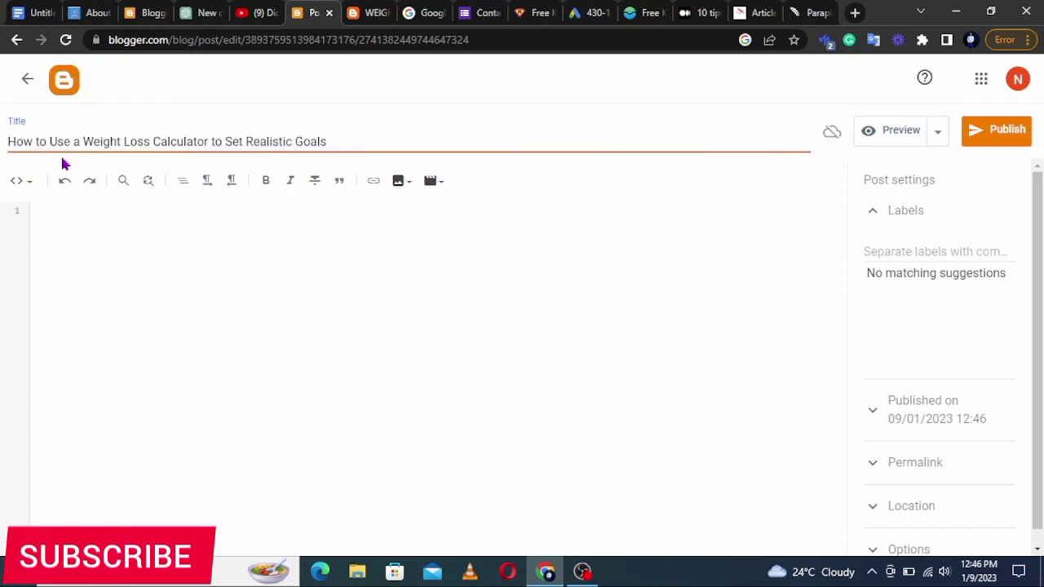
Switch the post editor from HTML view to Compose view and place the cursor in the empty body
left_click(69, 213)
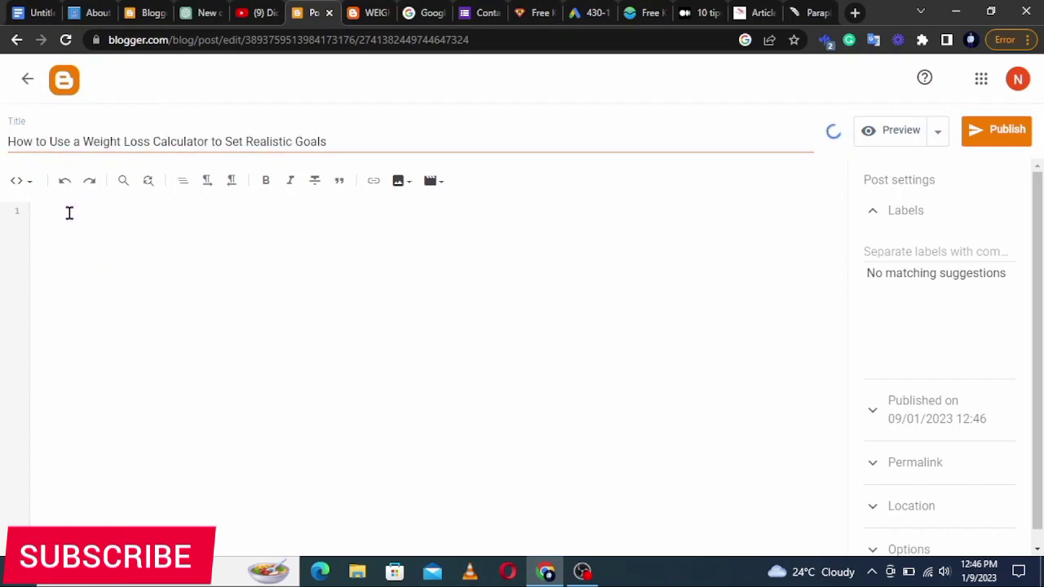
left_click(24, 182)
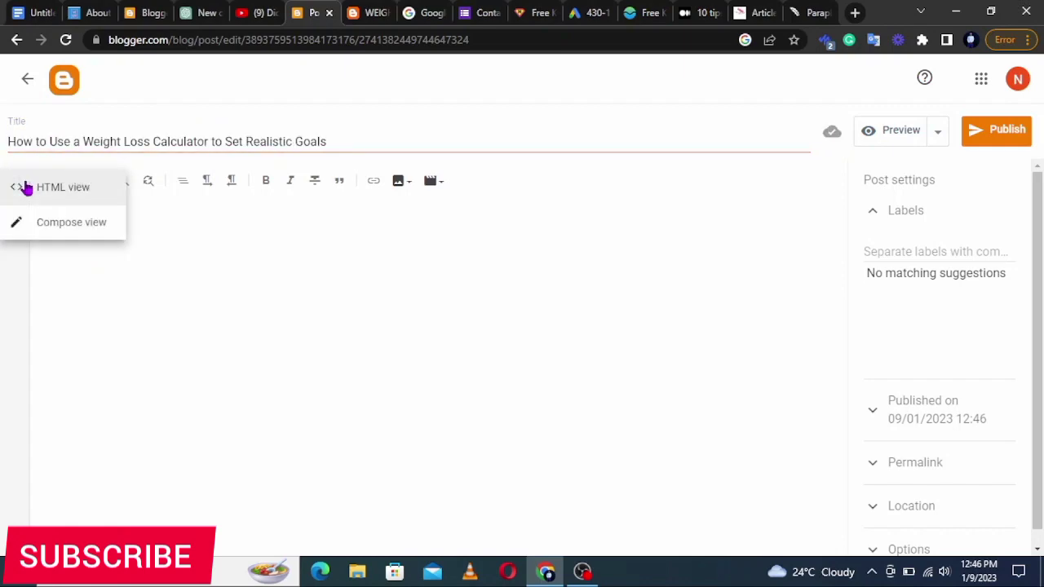
left_click(71, 221)
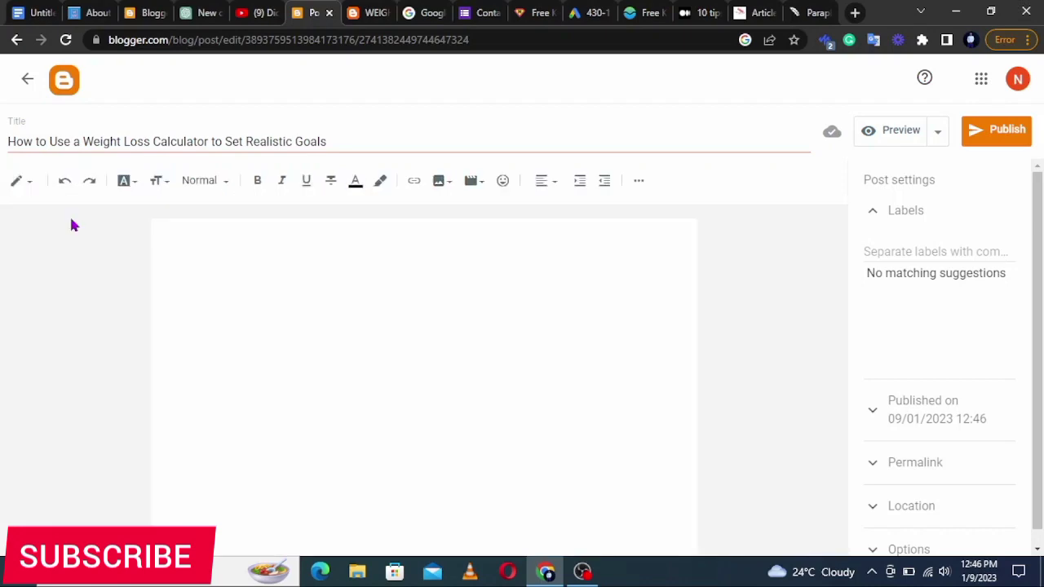
left_click(196, 245)
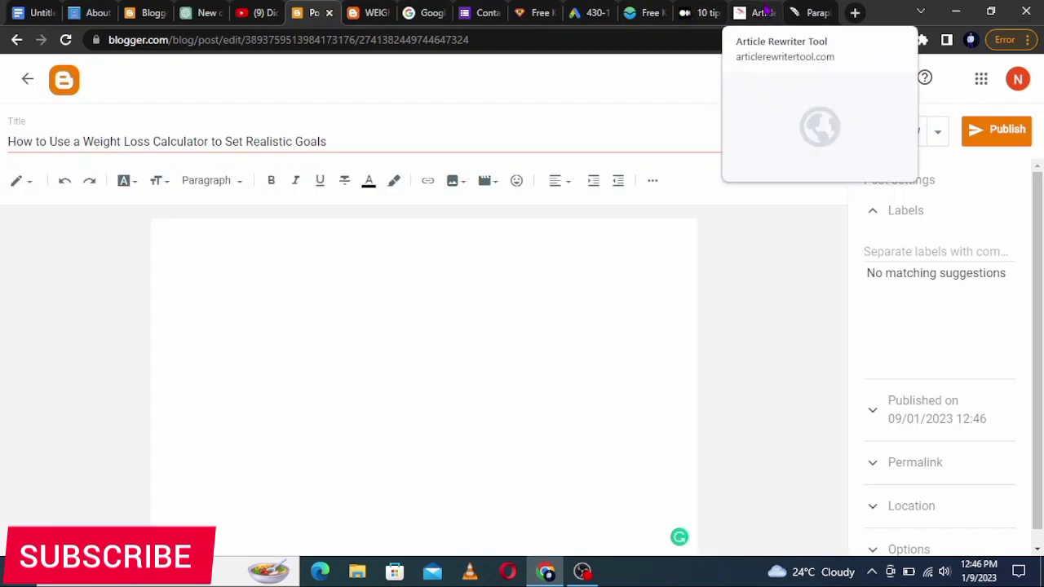
Copy the paraphrased text from the Article Rewriter Tool and paste it into the body of the Blogger post
left_click(767, 10)
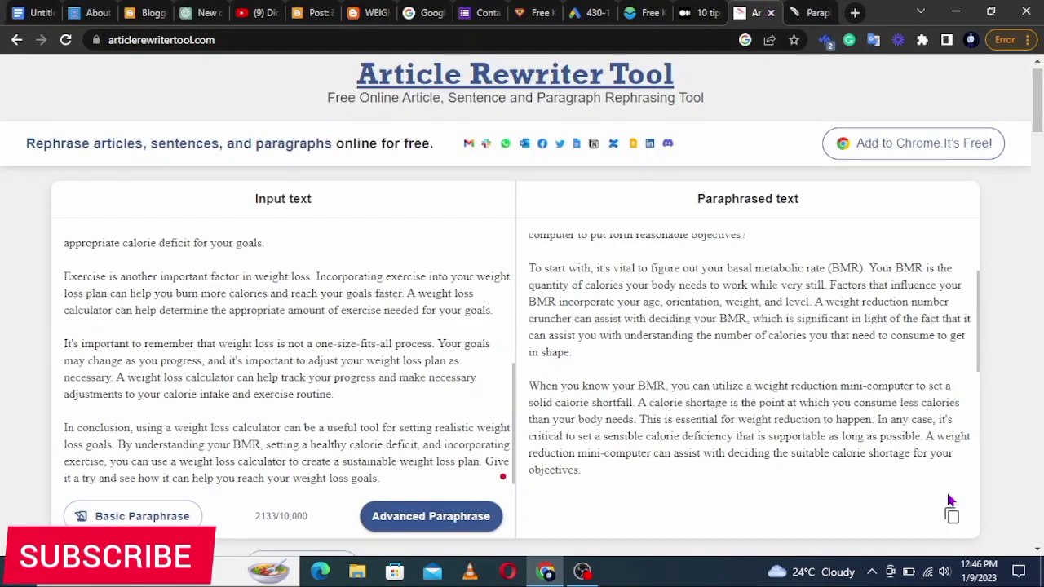
left_click(952, 519)
left_click(202, 12)
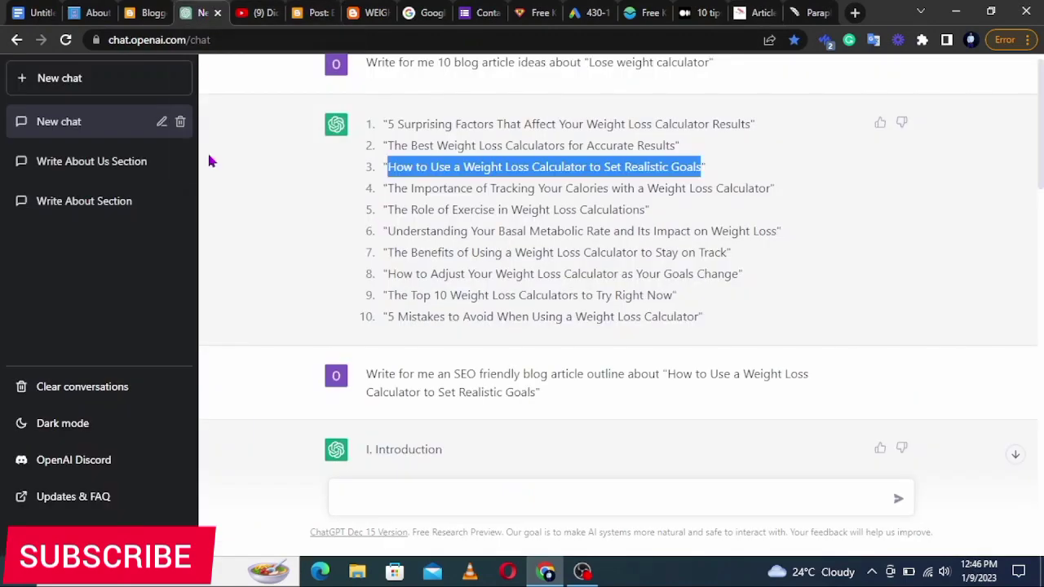
left_click(309, 13)
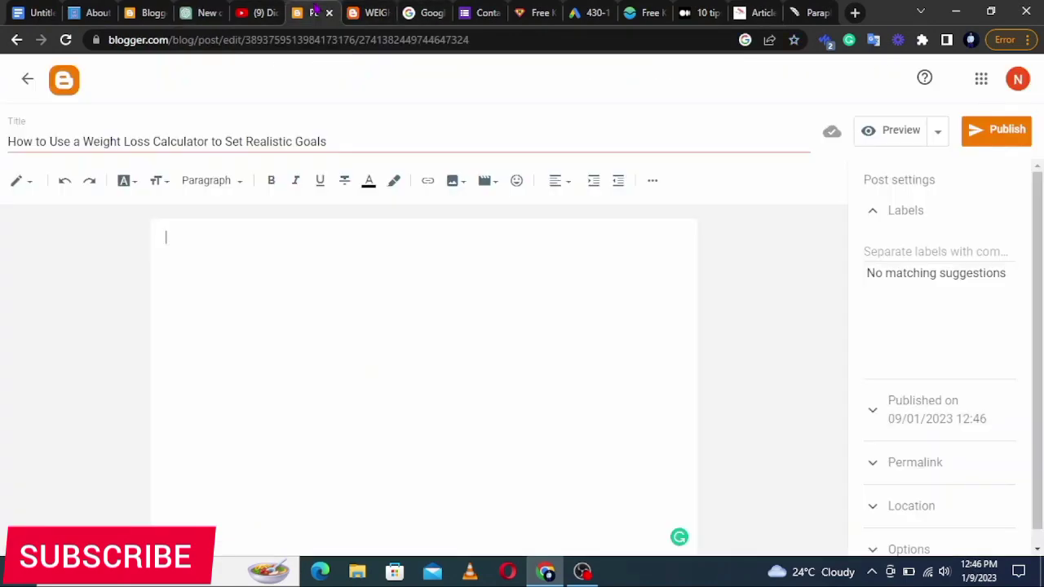
left_click(234, 242)
key("ctrl+v")
Accept Grammarly's suggested corrections throughout the pasted article, including replacing "less" with "fewer" before "calories"
scroll(432, 371, "up", 10)
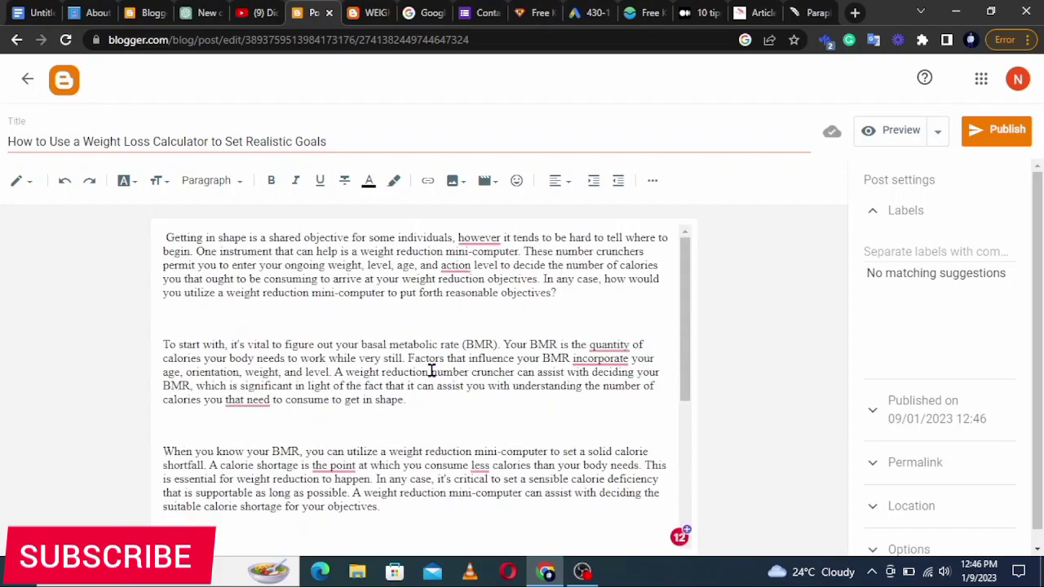
left_click(496, 301)
left_click(610, 400)
scroll(611, 401, "down", 1)
left_click(289, 352)
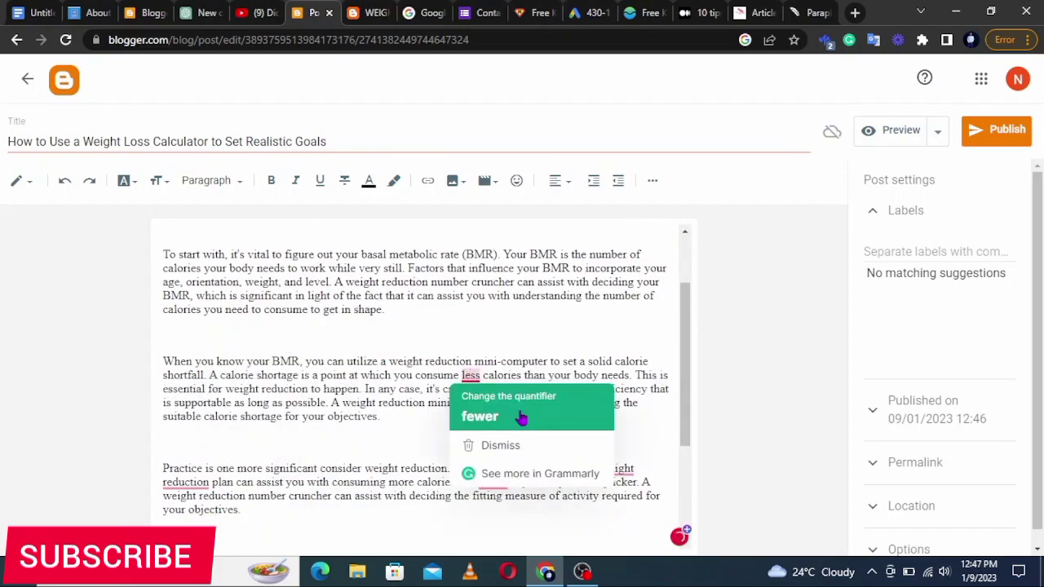
left_click(522, 417)
scroll(489, 408, "down", 2)
scroll(464, 433, "up", 5)
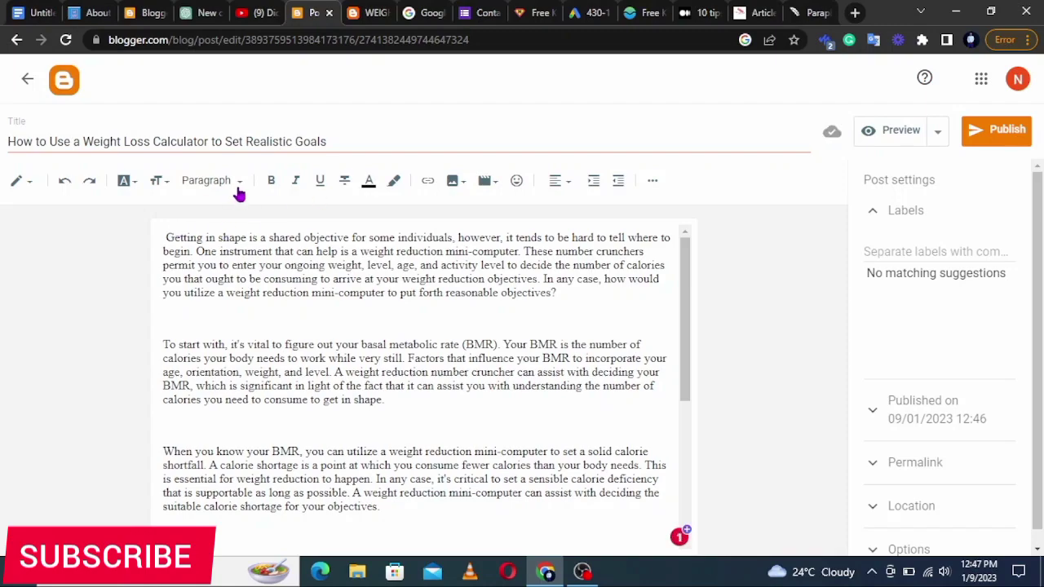
Remove the leading space before "Getting in shape" and insert an empty line above the first paragraph
left_click(167, 238)
key("BackSpace")
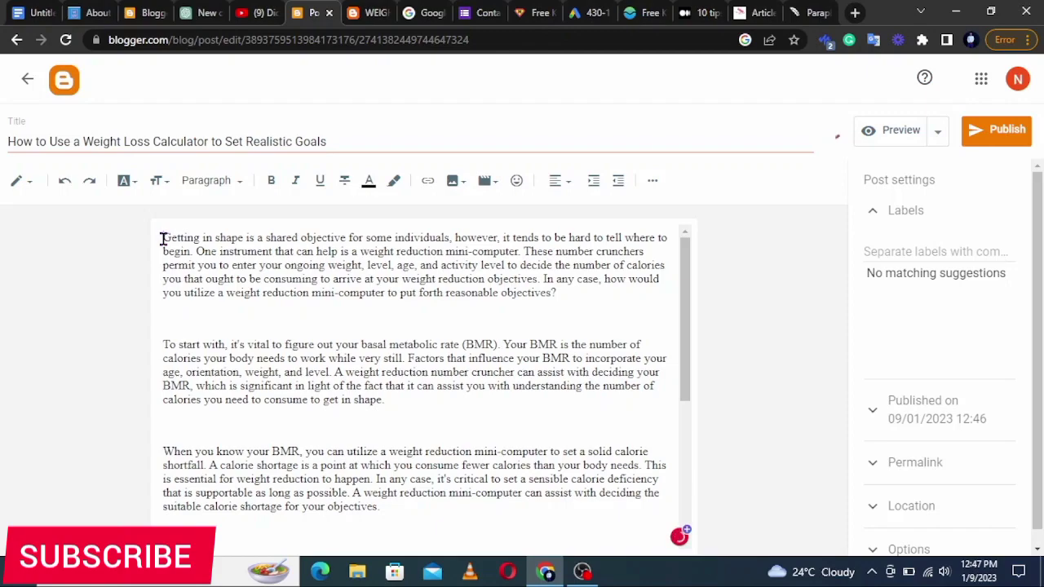
key("Return")
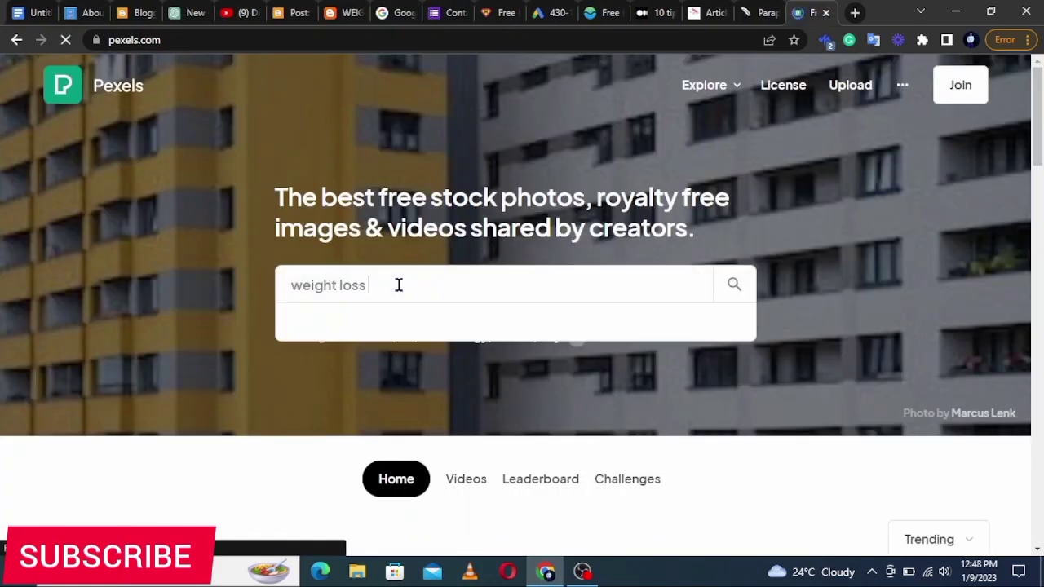
Search Pexels for "weight loss calculator" and download the photo of sneakers on a scale surrounded by vegetables and dumbbells
type("calculator")
key("Return")
scroll(499, 422, "down", 20)
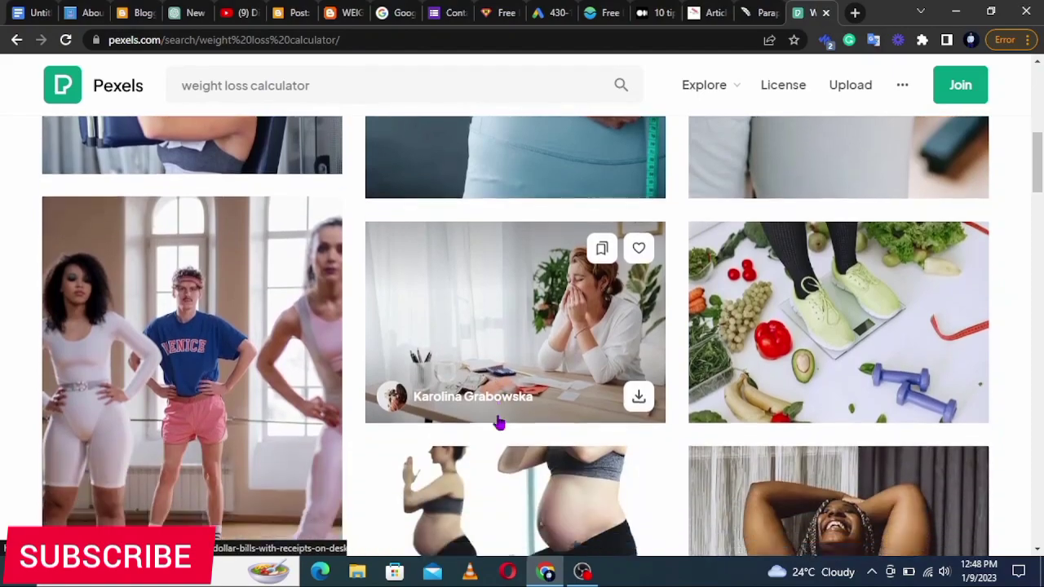
scroll(501, 423, "down", 10)
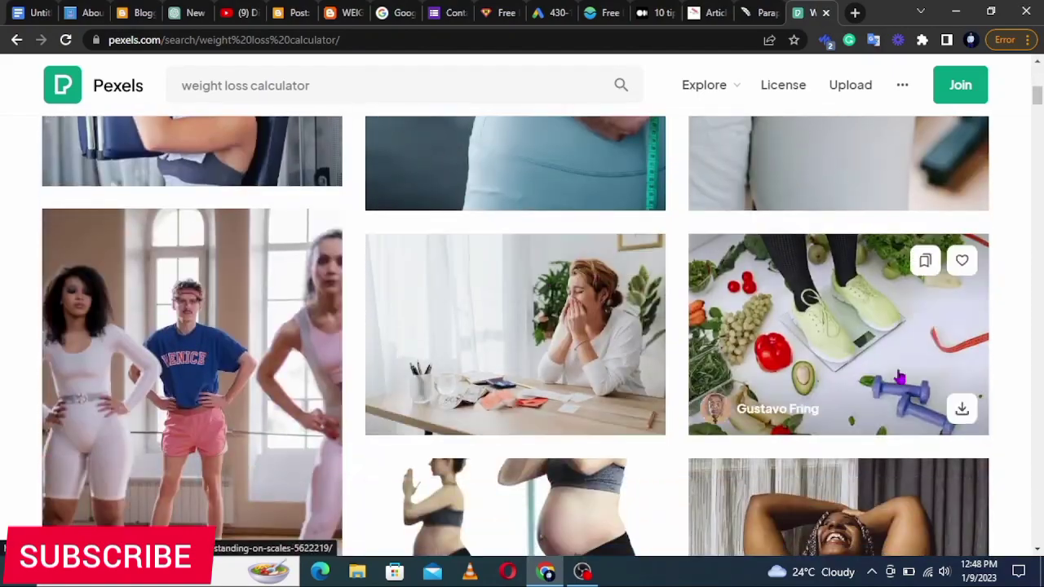
left_click(961, 415)
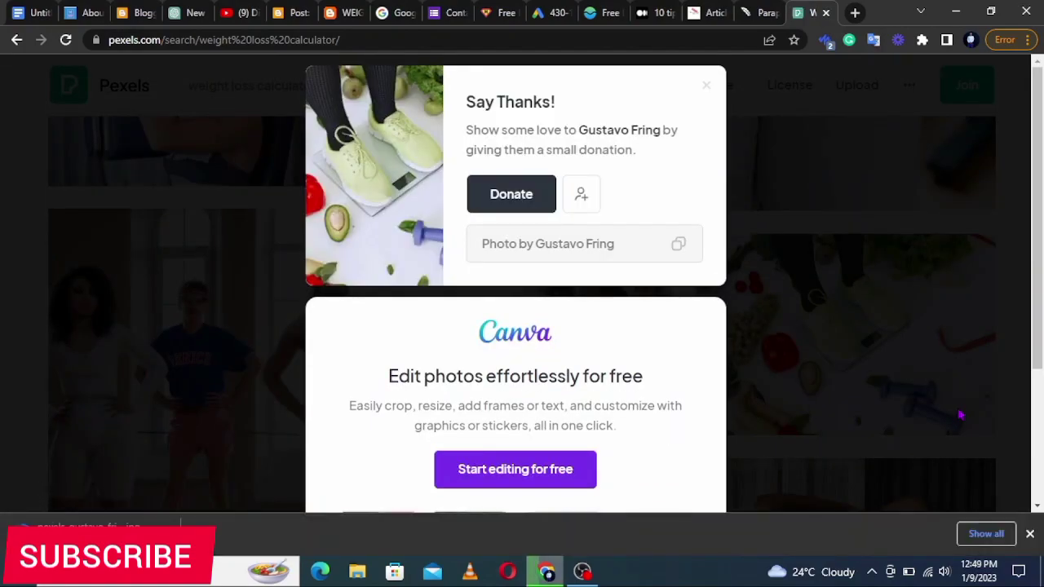
Upload the downloaded scale photo from the computer and insert it above the first paragraph of the Blogger post
left_click(294, 12)
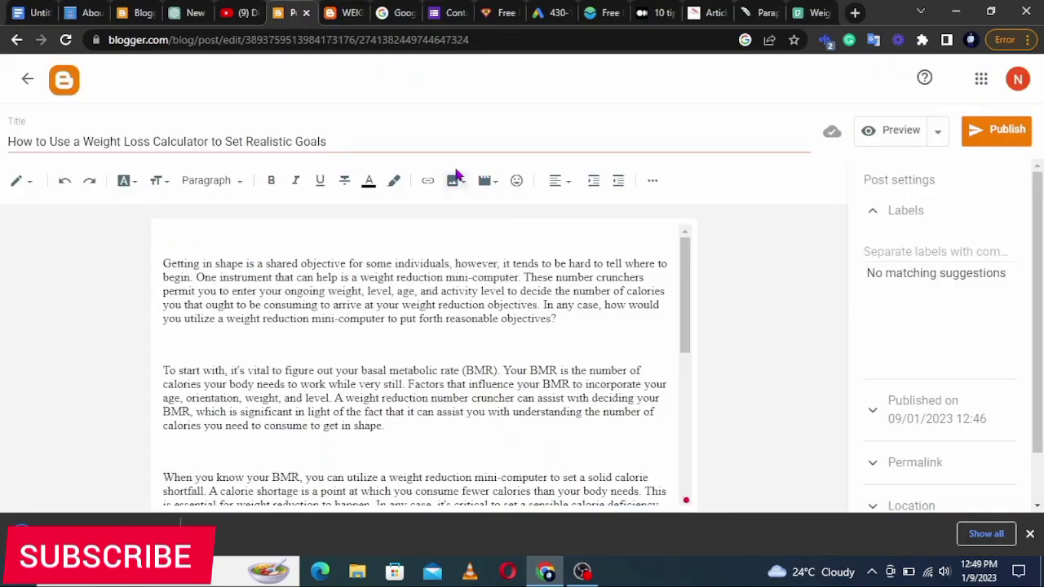
left_click(456, 186)
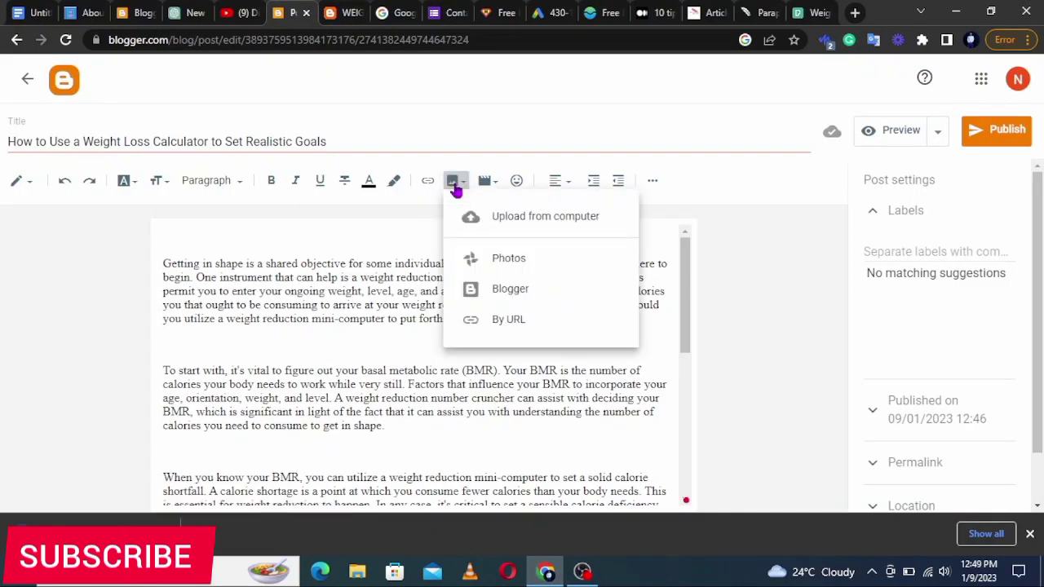
left_click(530, 218)
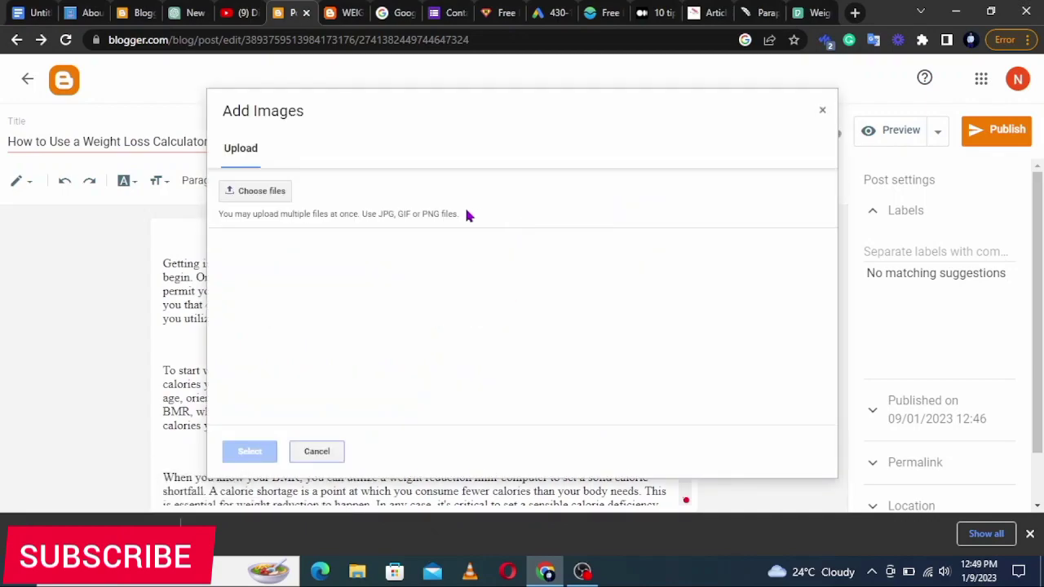
left_click(259, 191)
left_click_drag(509, 106, 510, 153)
left_click(176, 114)
left_click(391, 341)
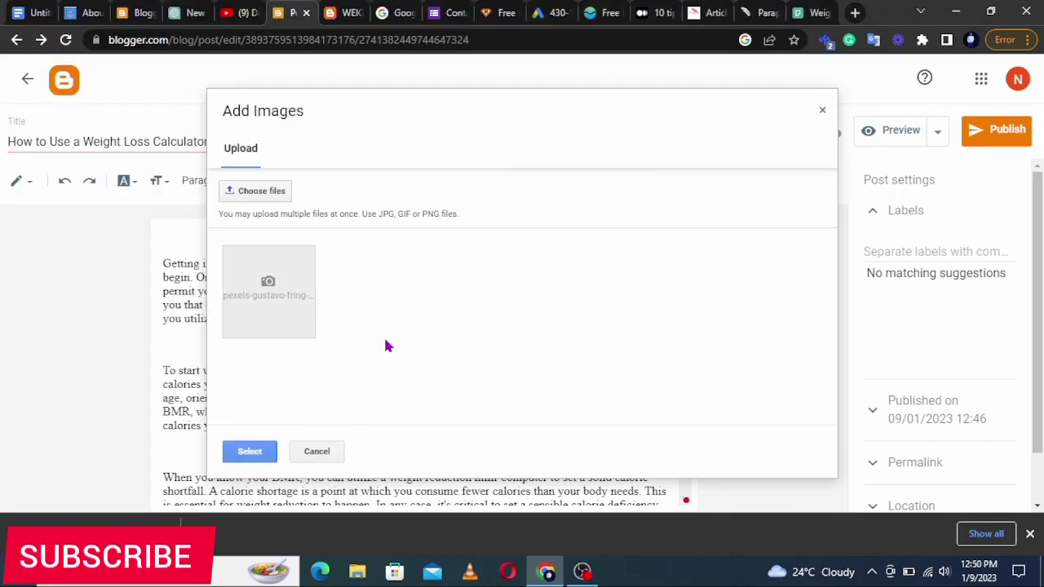
left_click(252, 450)
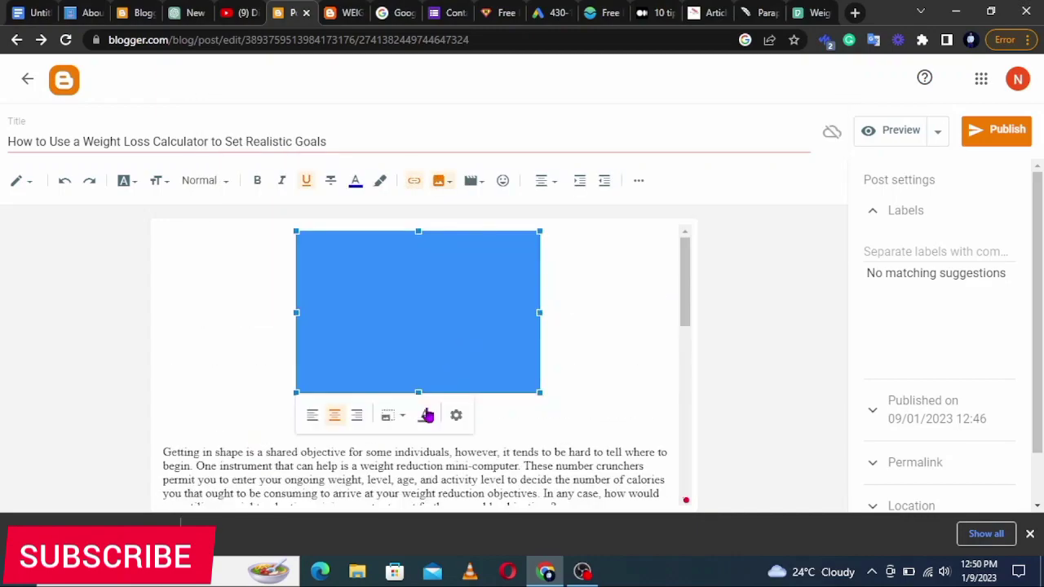
Set the inserted photo's size to Extra large and place the cursor on the empty line below it
left_click(395, 421)
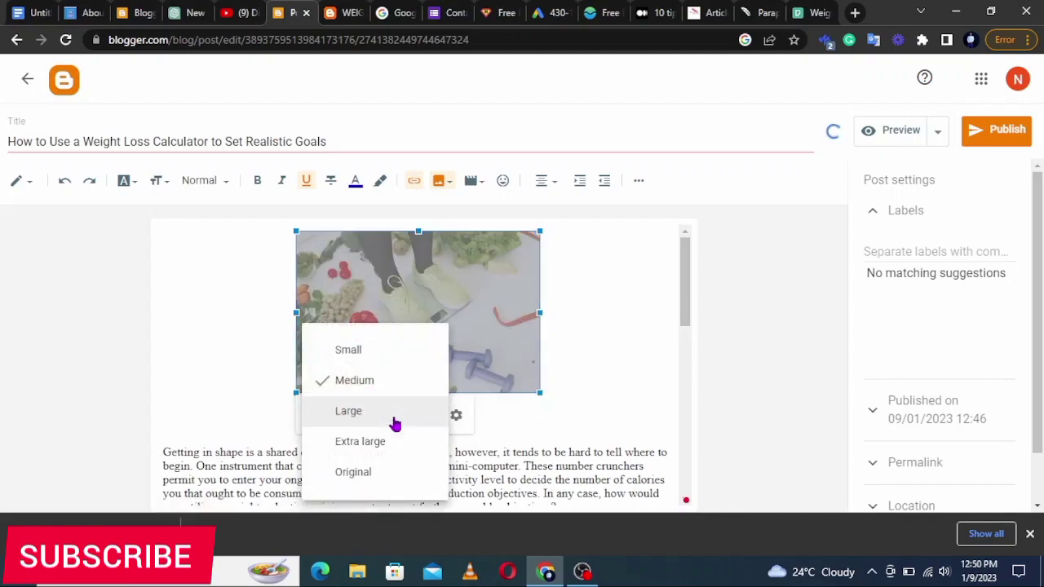
left_click(371, 447)
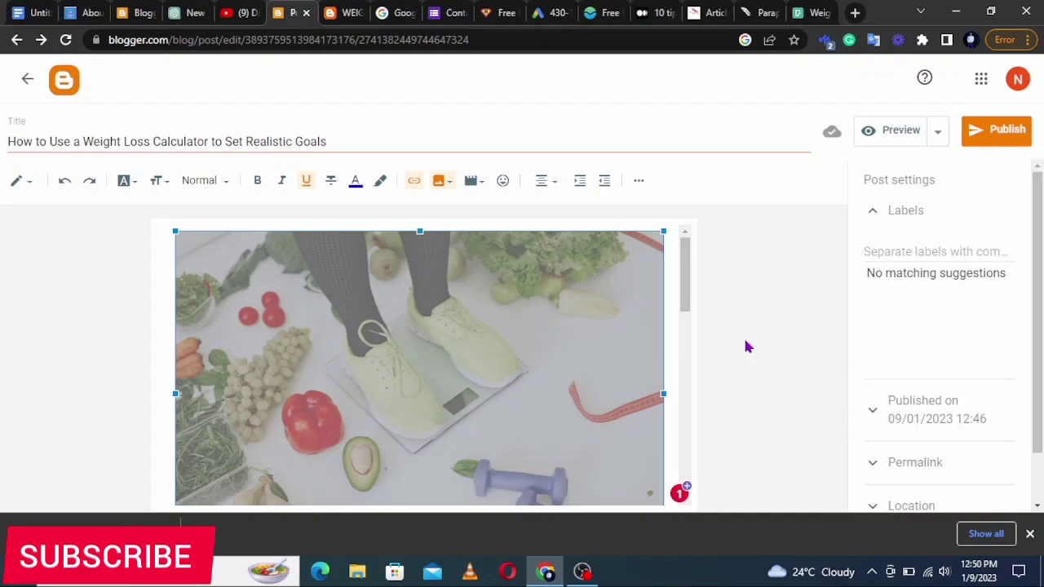
left_click_drag(684, 287, 700, 365)
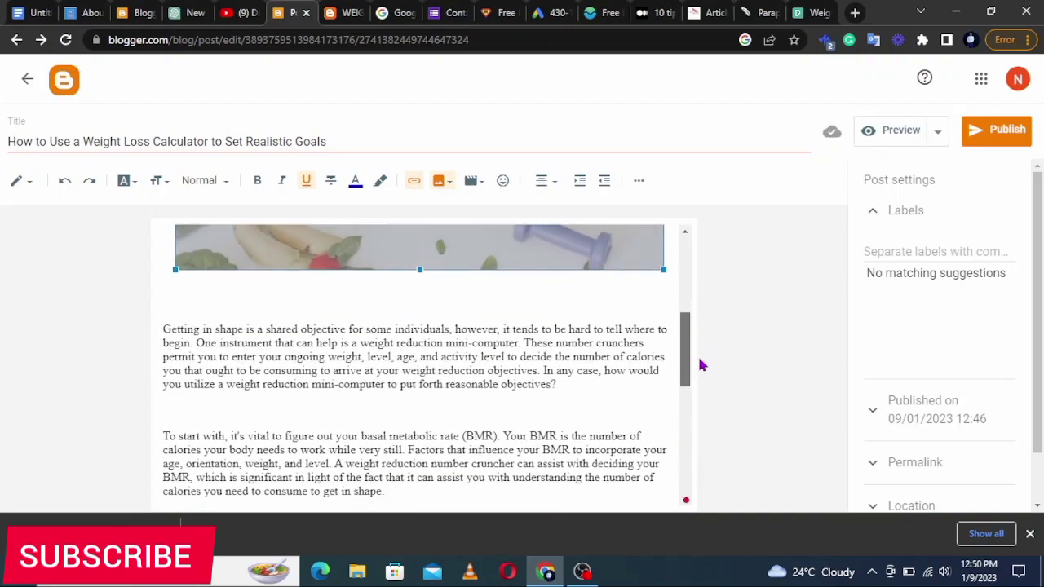
left_click(174, 311)
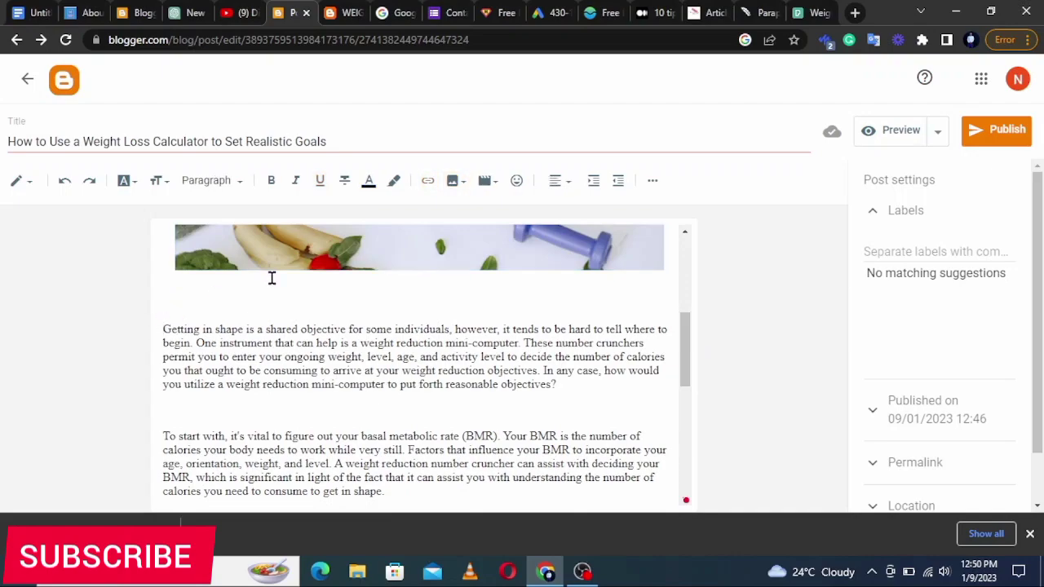
Remove the empty lines below the photo and copy the outline heading "Understanding Your Basal Metabolic Rate (BMR)" from the ChatGPT conversation
key("BackSpace")
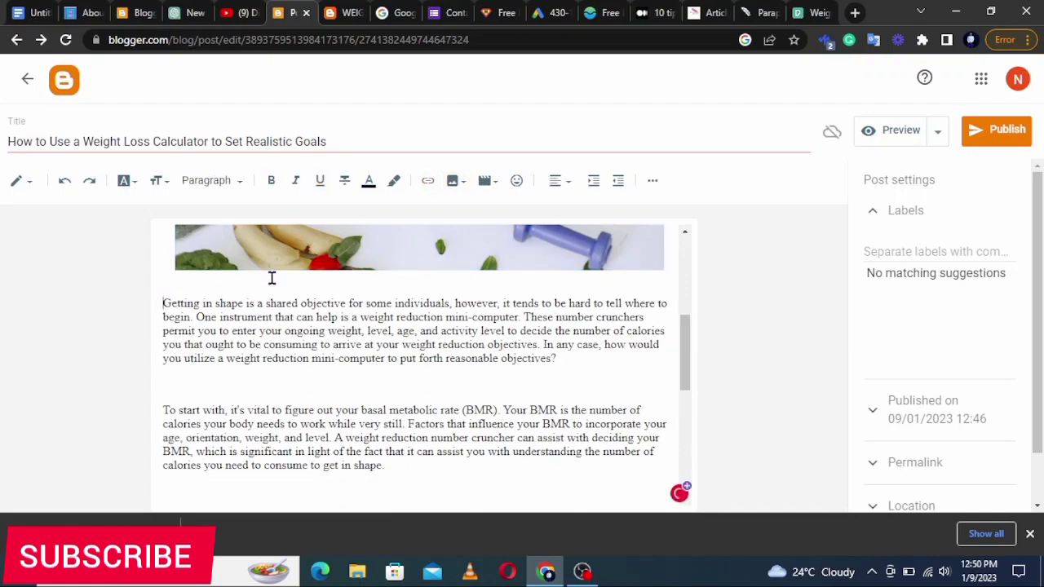
key("BackSpace")
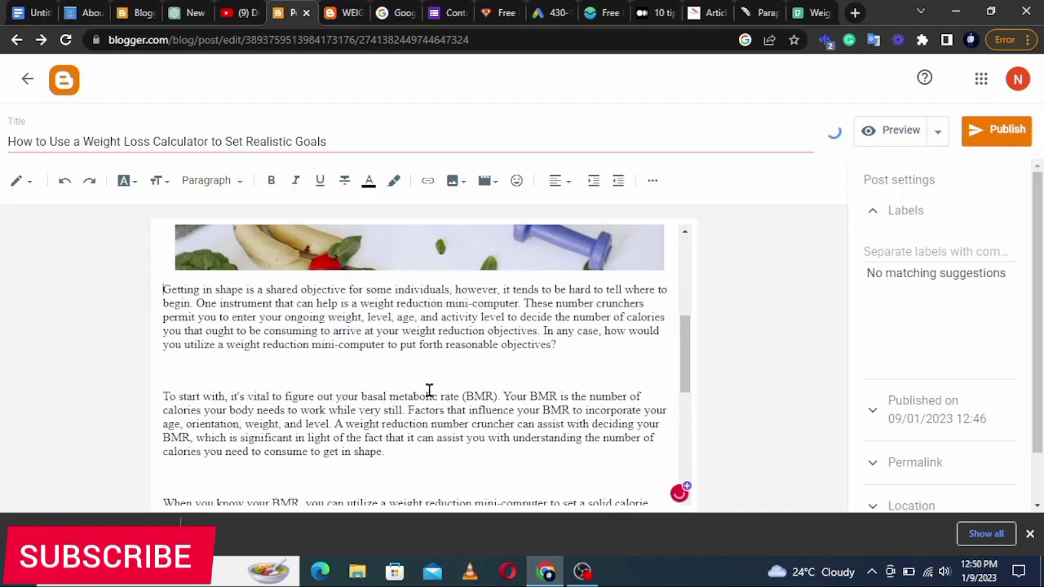
left_click(189, 12)
scroll(406, 394, "down", 5)
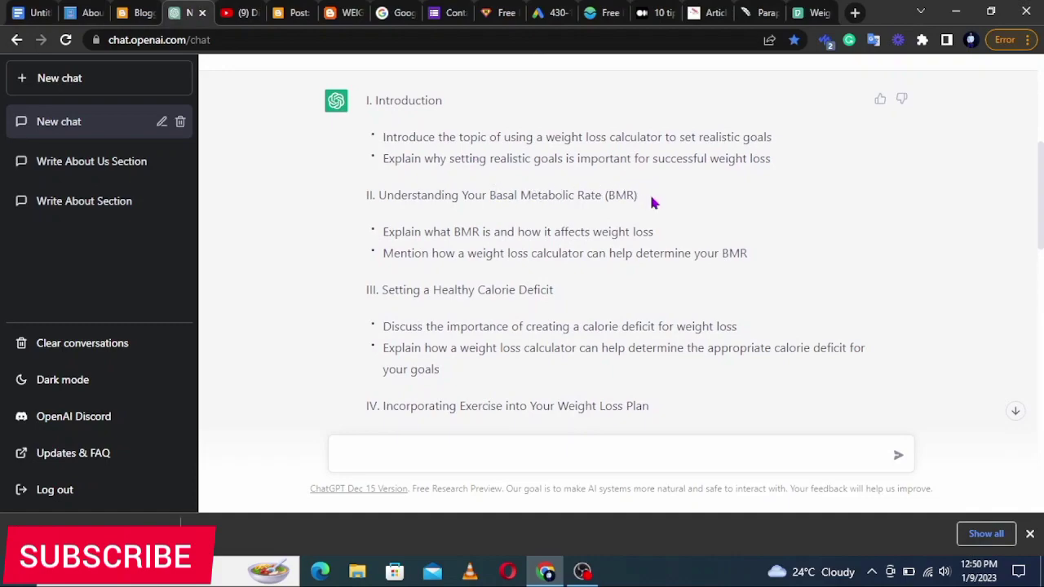
left_click_drag(637, 199, 382, 195)
key("ctrl+c")
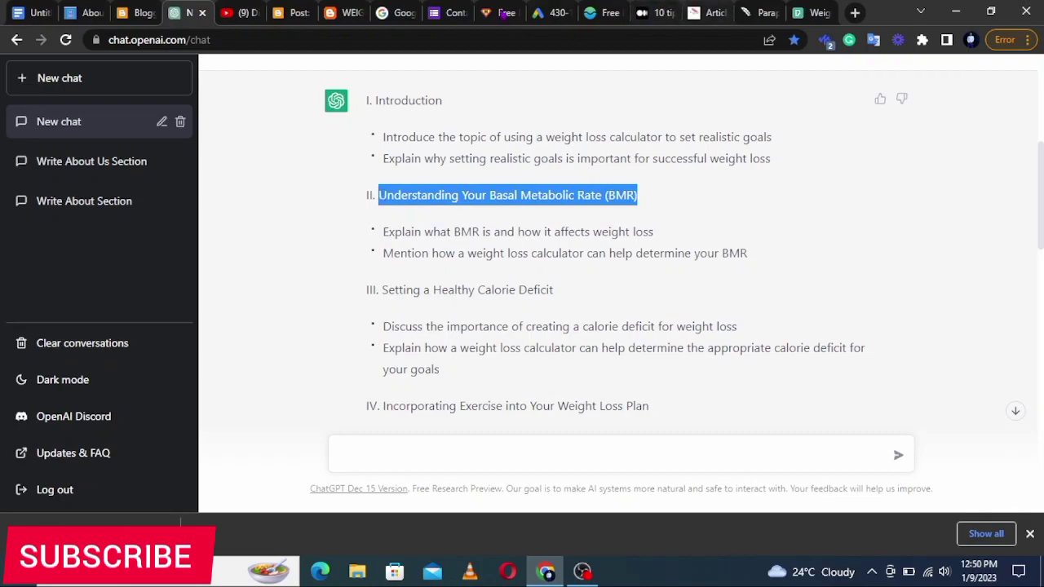
Paste the copied BMR heading on its own line directly above the "To start with" paragraph of the Blogger post
left_click(287, 12)
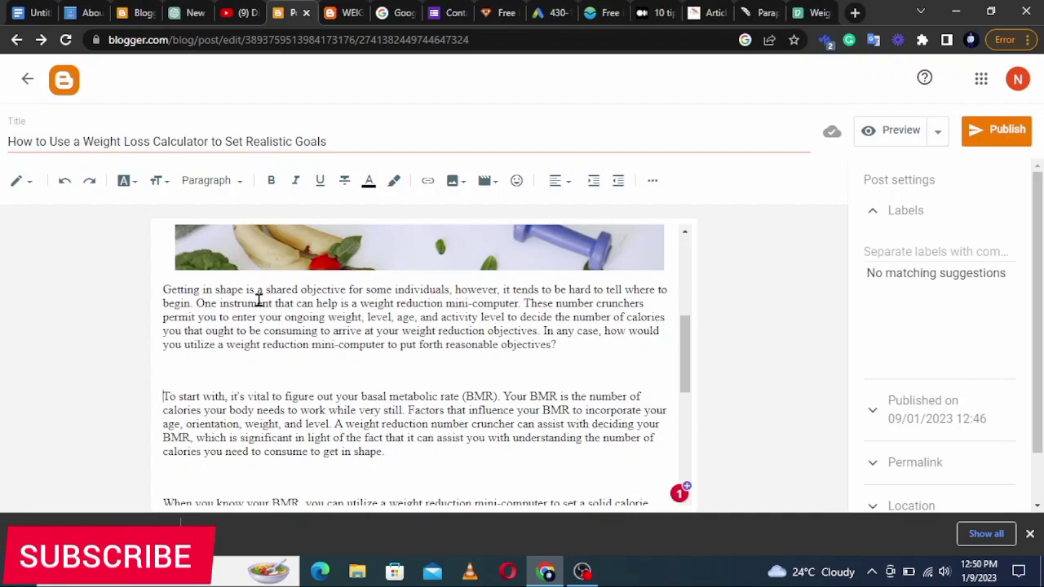
key("BackSpace")
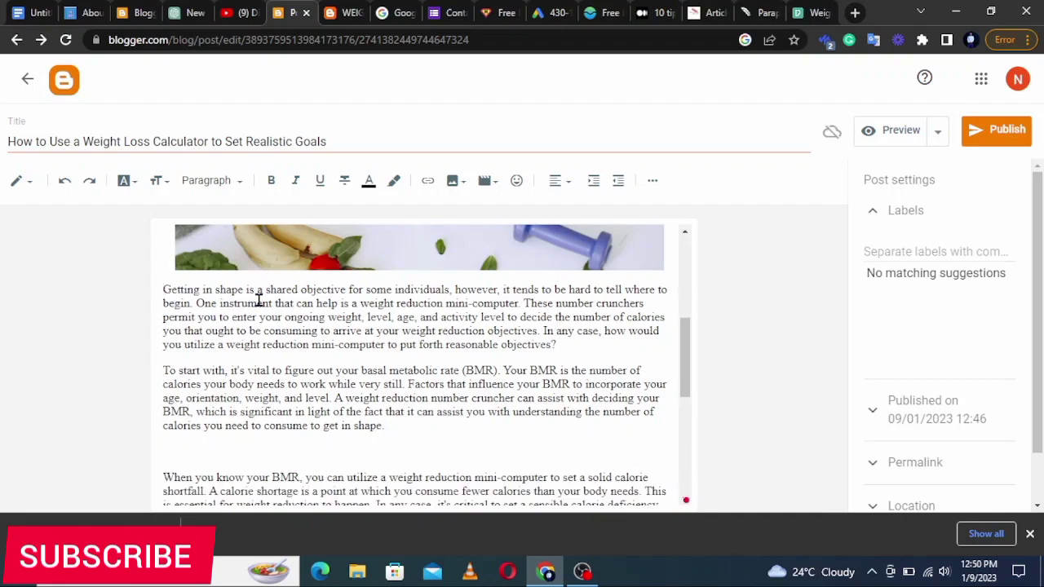
key("Return")
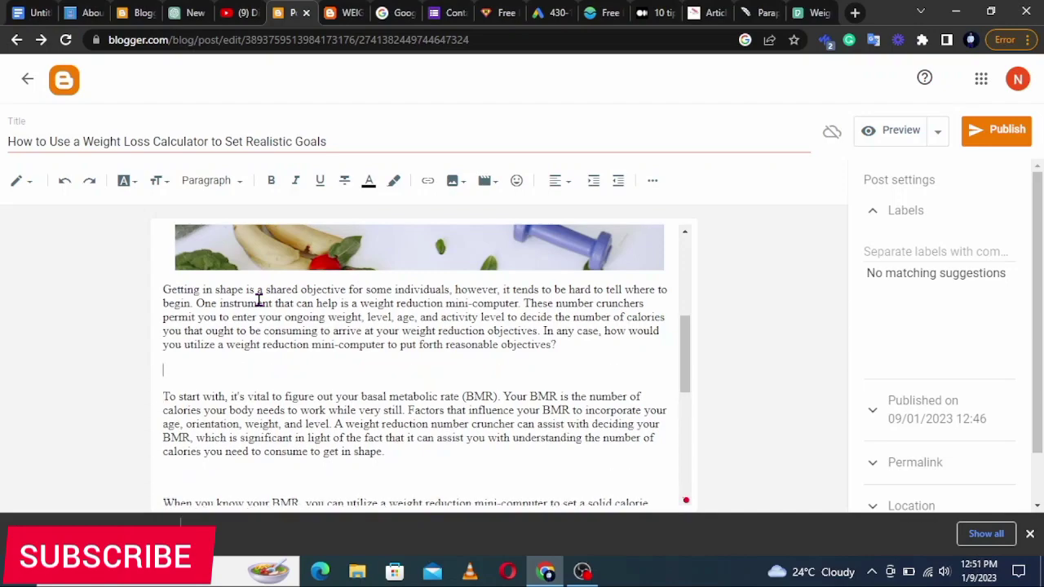
key("ctrl+v")
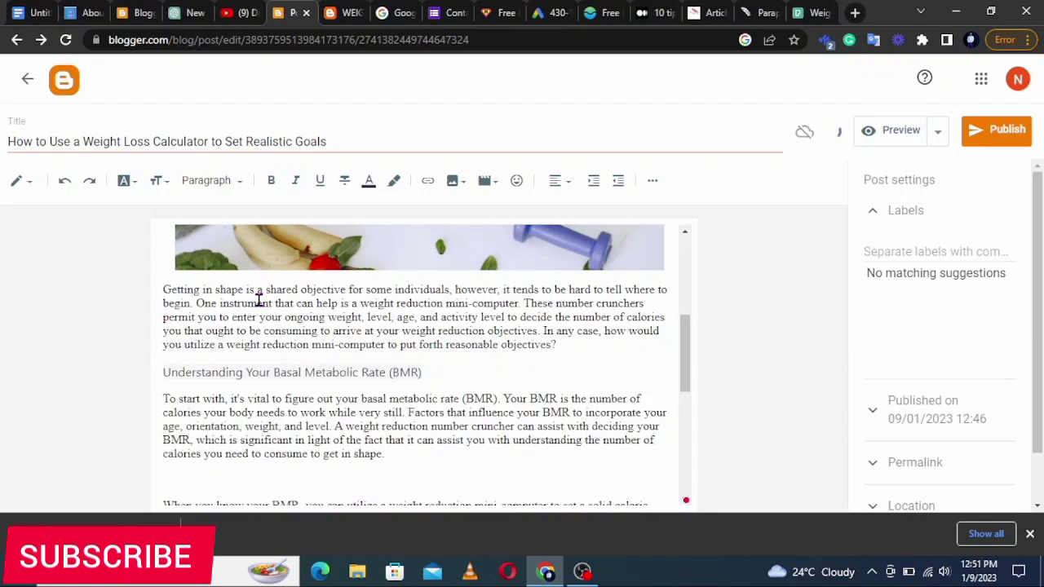
left_click(166, 400)
key("BackSpace")
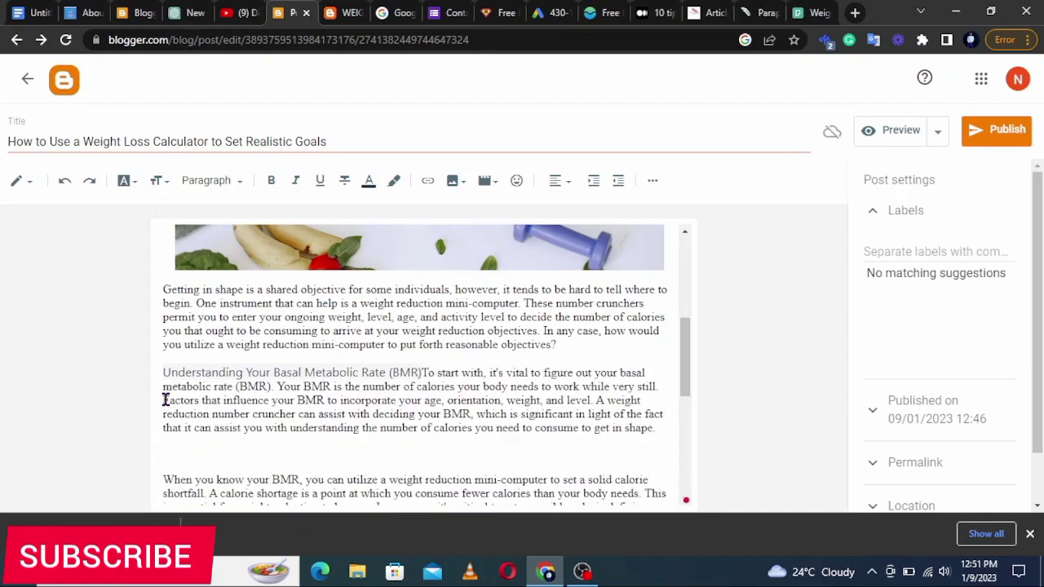
key("Return")
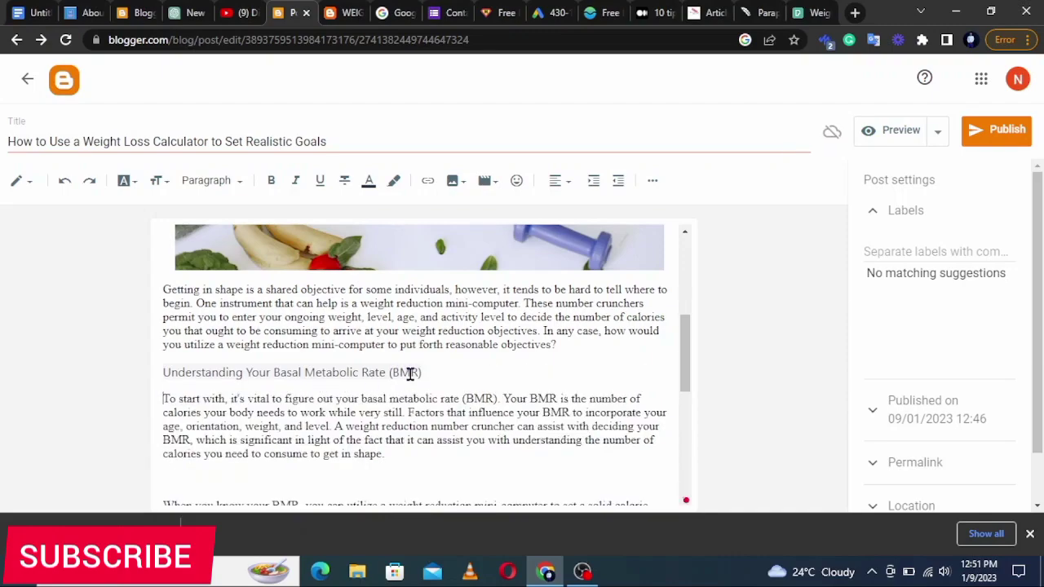
Apply the Heading style to the "Understanding Your Basal Metabolic Rate (BMR)" line
left_click_drag(426, 371, 161, 371)
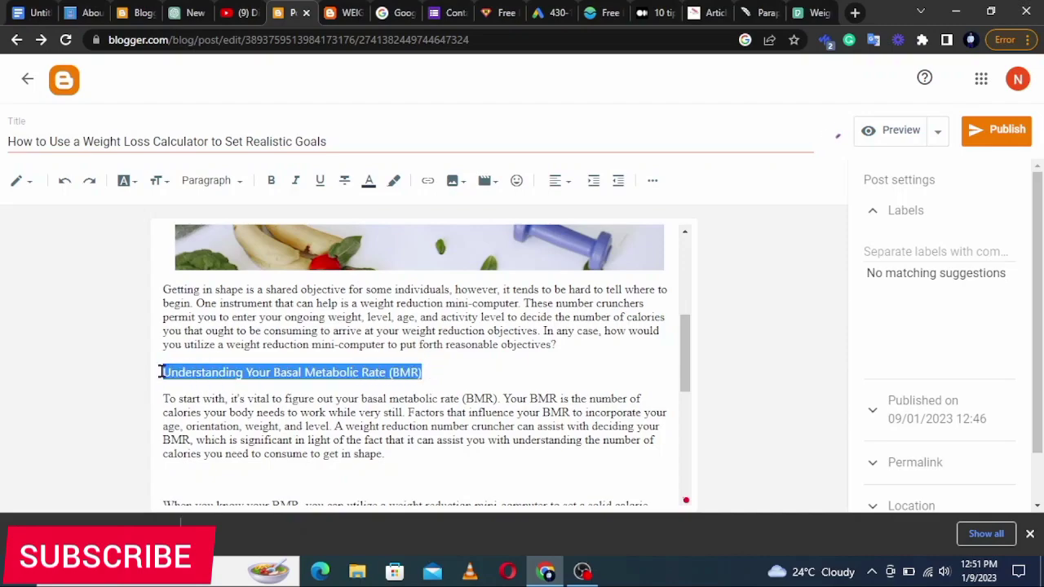
left_click(210, 181)
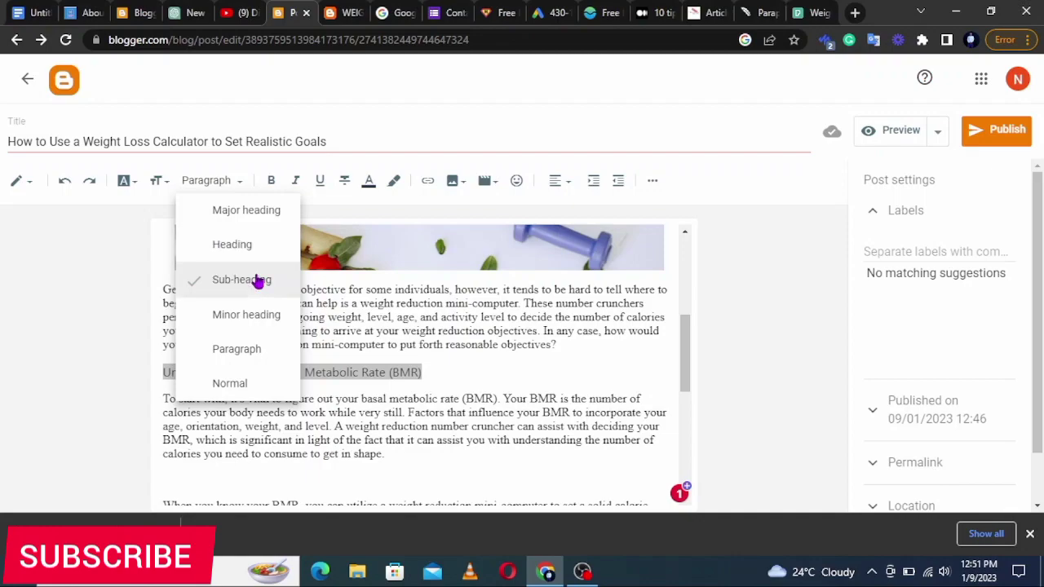
left_click(236, 243)
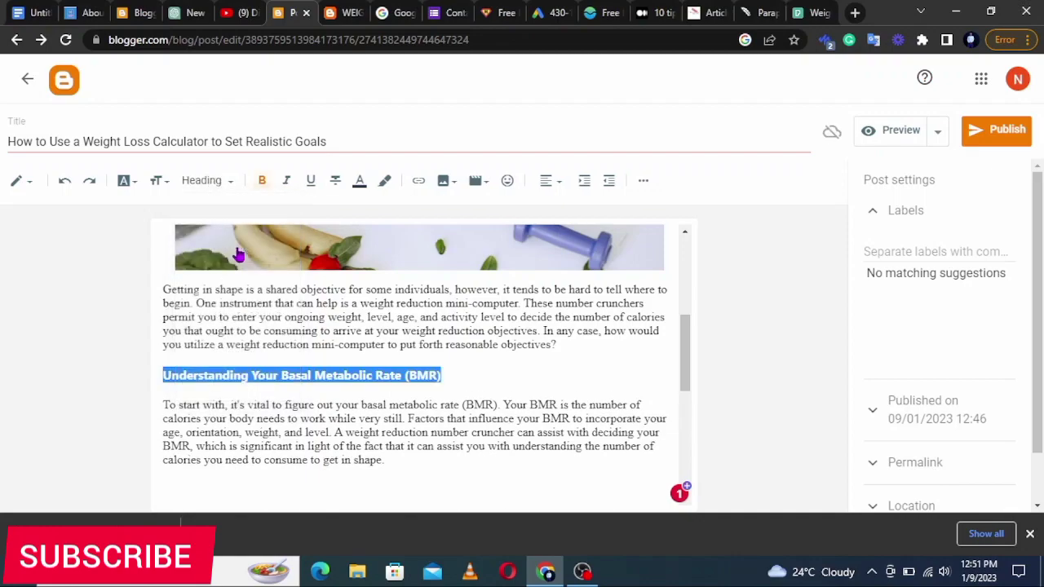
left_click(477, 375)
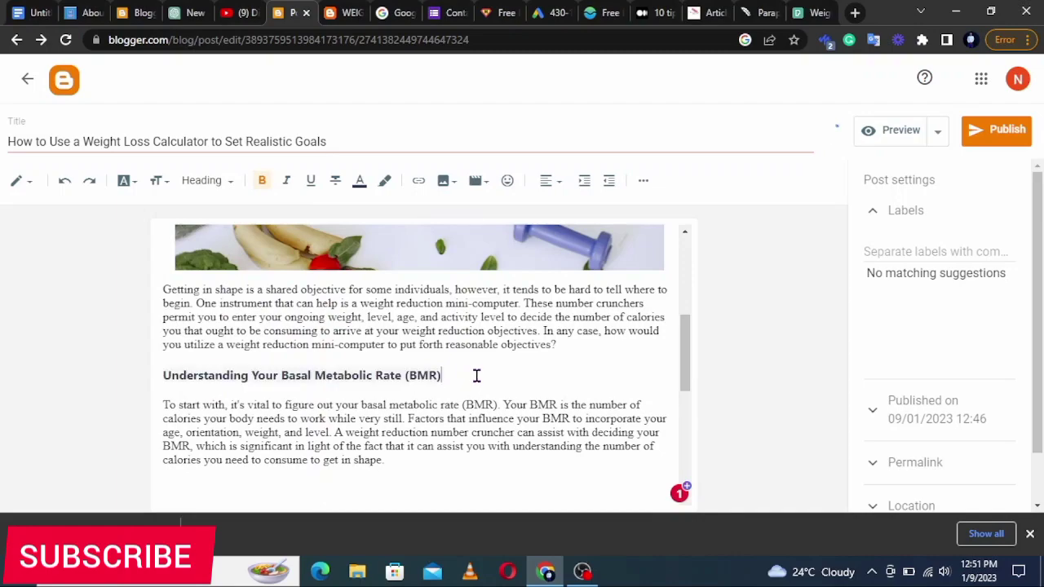
Copy "Setting a Healthy Calorie Deficit" from the ChatGPT outline and paste it above the post's "Practice is one more significant" paragraph
scroll(519, 385, "down", 3)
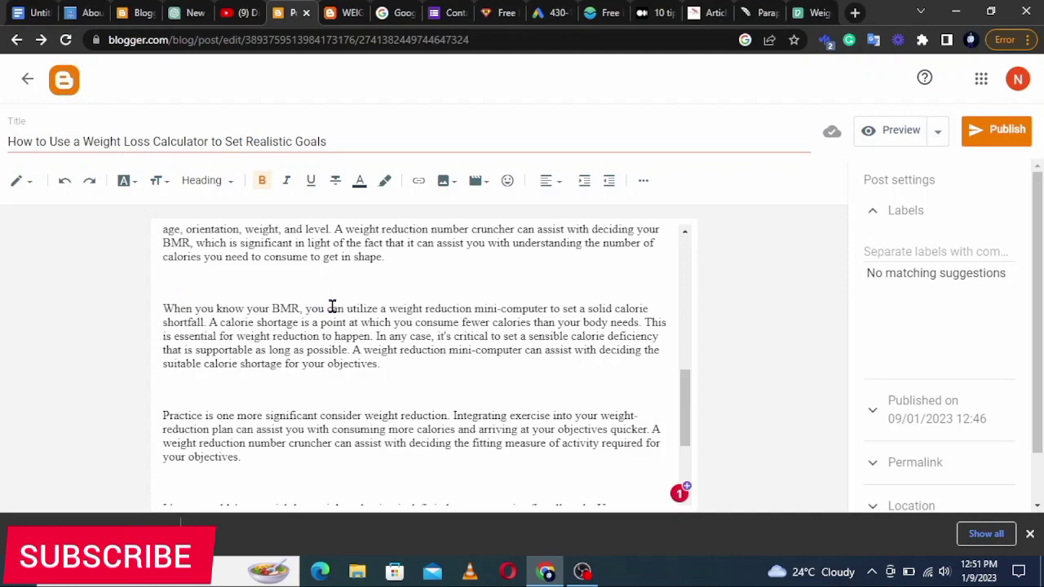
scroll(469, 308, "down", 1)
left_click(188, 13)
left_click_drag(554, 289, 388, 273)
key("ctrl+c")
left_click(289, 13)
left_click(163, 326)
key("ctrl+v")
key("Return")
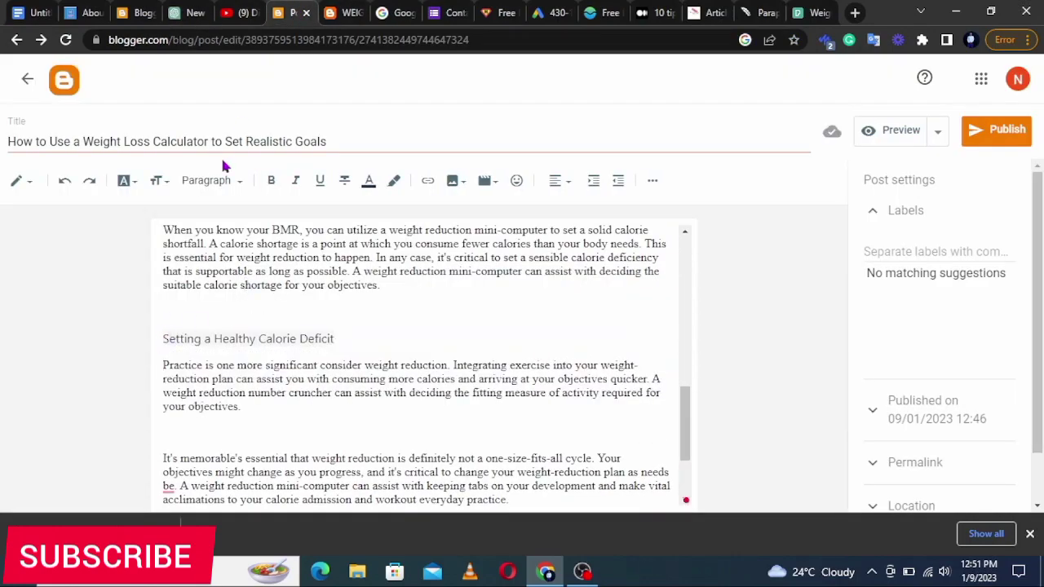
Copy "Incorporating Exercise into Your Weight Loss Plan" from the ChatGPT outline and paste it above the post's "It's memorable's essential" paragraph
scroll(283, 401, "down", 2)
left_click(163, 338)
left_click(187, 12)
left_click_drag(654, 237, 380, 238)
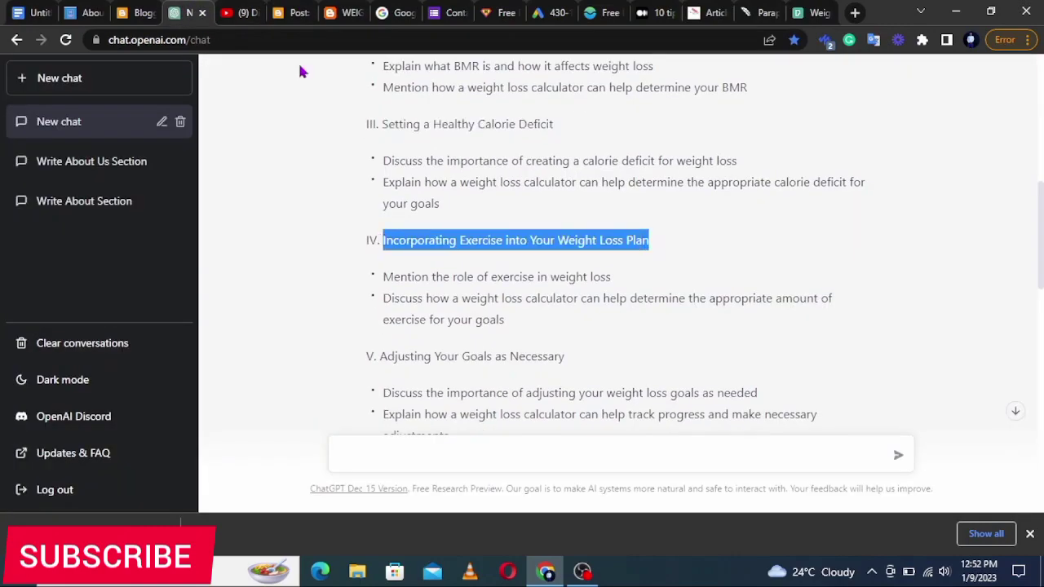
key("ctrl+c")
left_click(289, 12)
key("ctrl+v")
key("Return")
Apply the Heading style to the "Incorporating Exercise into Your Weight Loss Plan" line and correct "as needs be" to "as the needs are" below it
left_click(210, 330)
left_click(206, 181)
left_click(245, 247)
left_click(658, 394)
Compare the post's closing "All in all" paragraph with the remaining headings of the ChatGPT outline
left_click(163, 427)
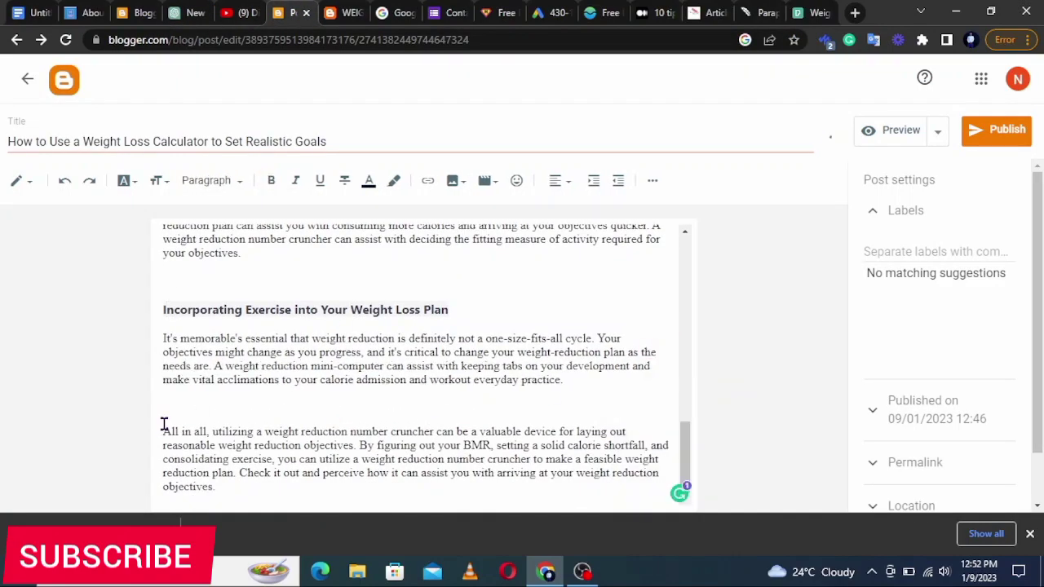
left_click(187, 12)
scroll(570, 363, "up", 1)
left_click(290, 12)
left_click(187, 13)
left_click(290, 12)
Look over the finished post and publish it to the blog
scroll(459, 363, "up", 2)
scroll(461, 365, "down", 2)
left_click(994, 134)
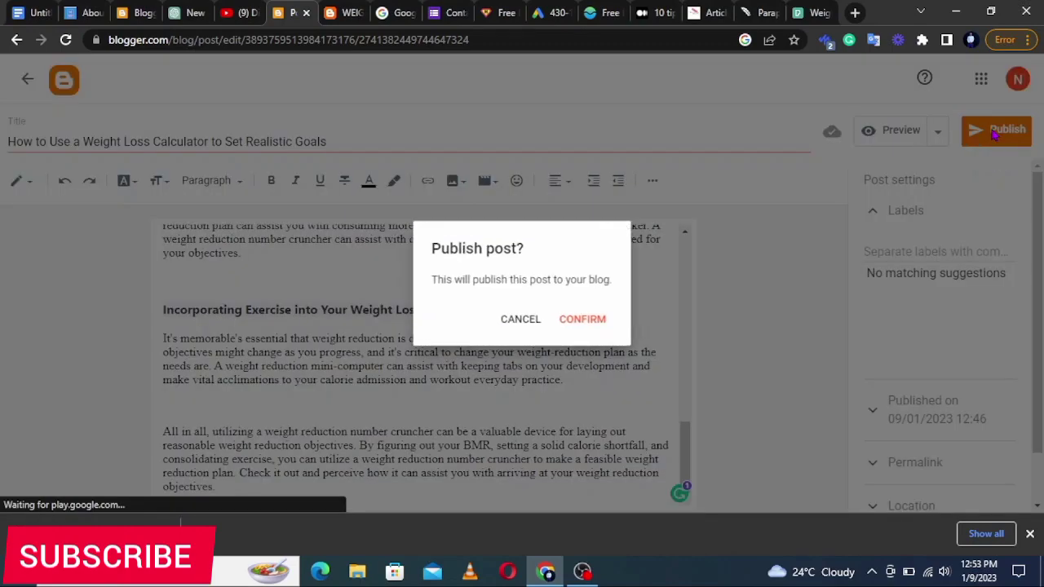
left_click(591, 322)
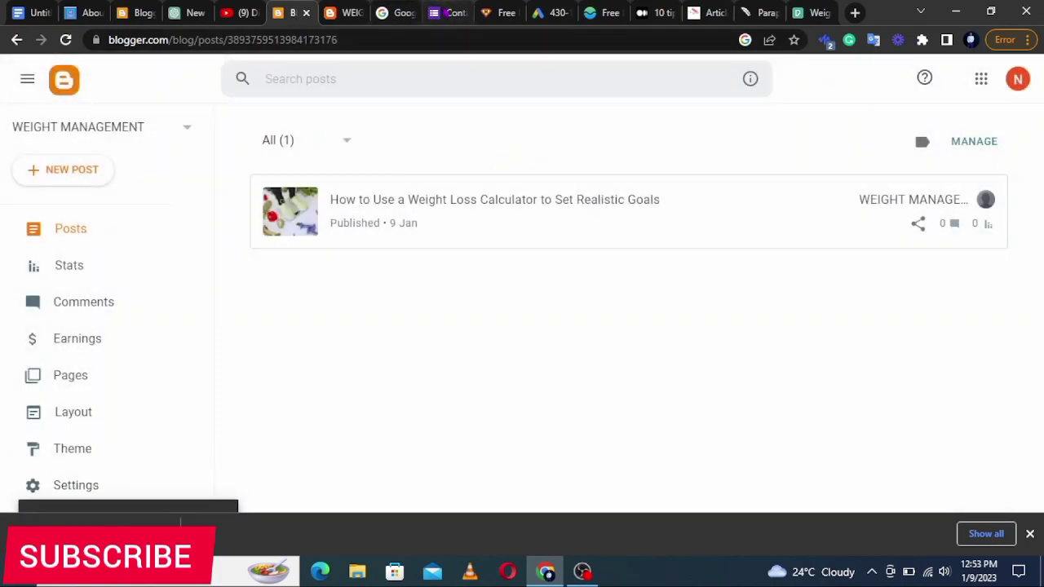
Open the live blog's home page and examine how the new post's title, excerpt and photo are displayed
left_click(347, 13)
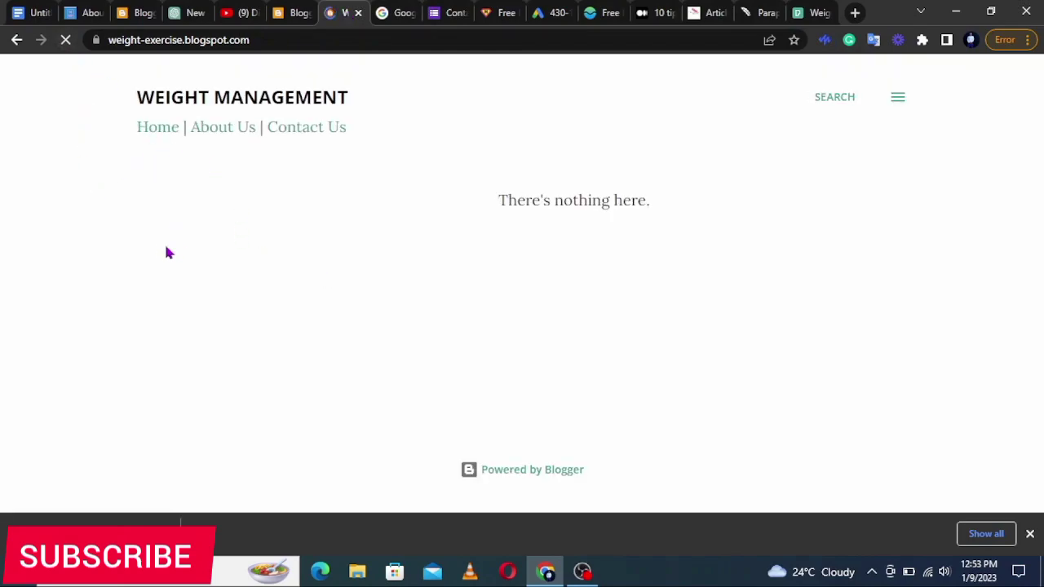
left_click(152, 131)
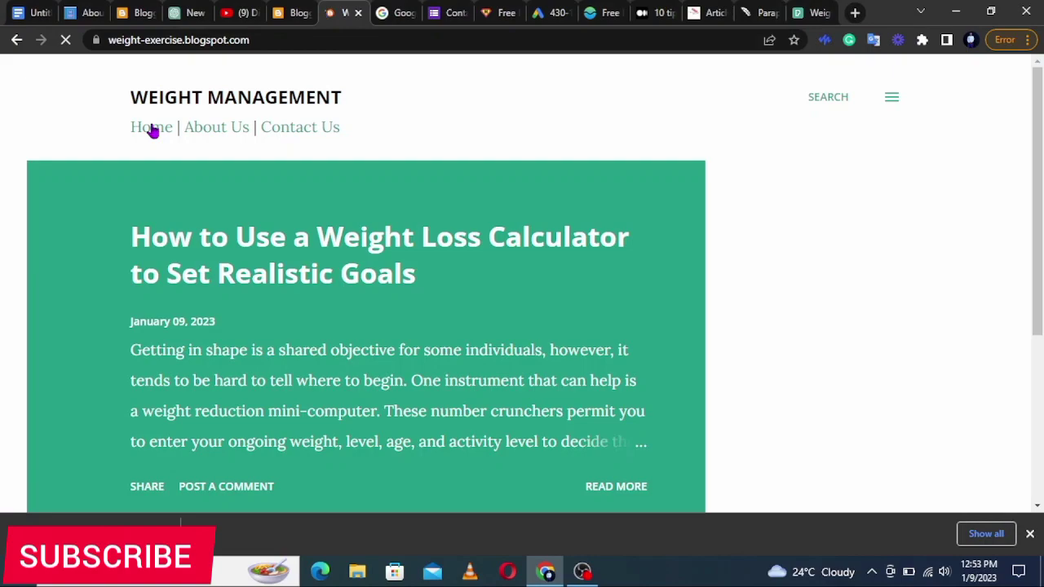
scroll(645, 290, "down", 3)
scroll(646, 289, "up", 3)
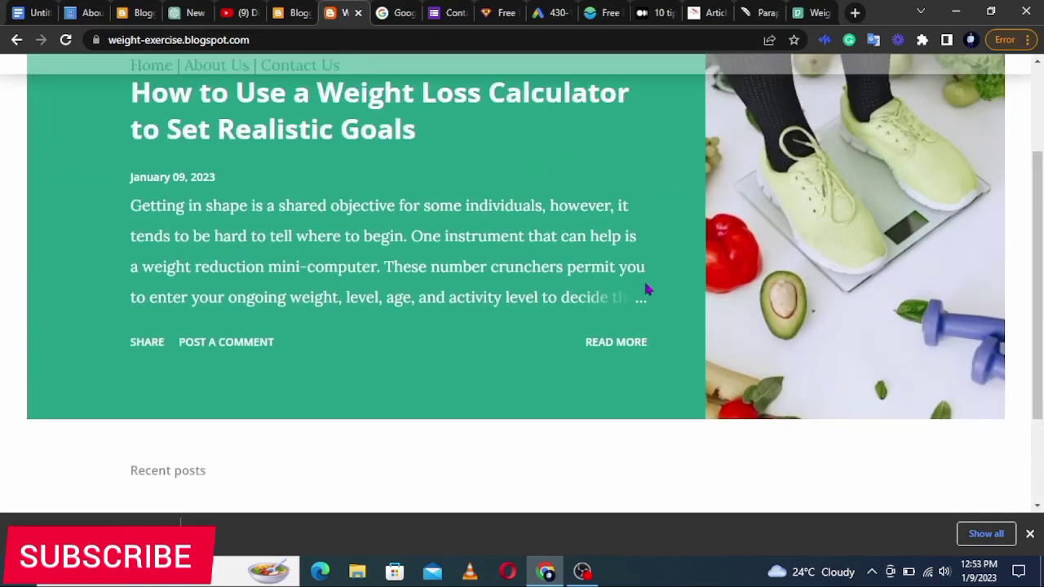
scroll(646, 289, "down", 1)
scroll(646, 290, "down", 2)
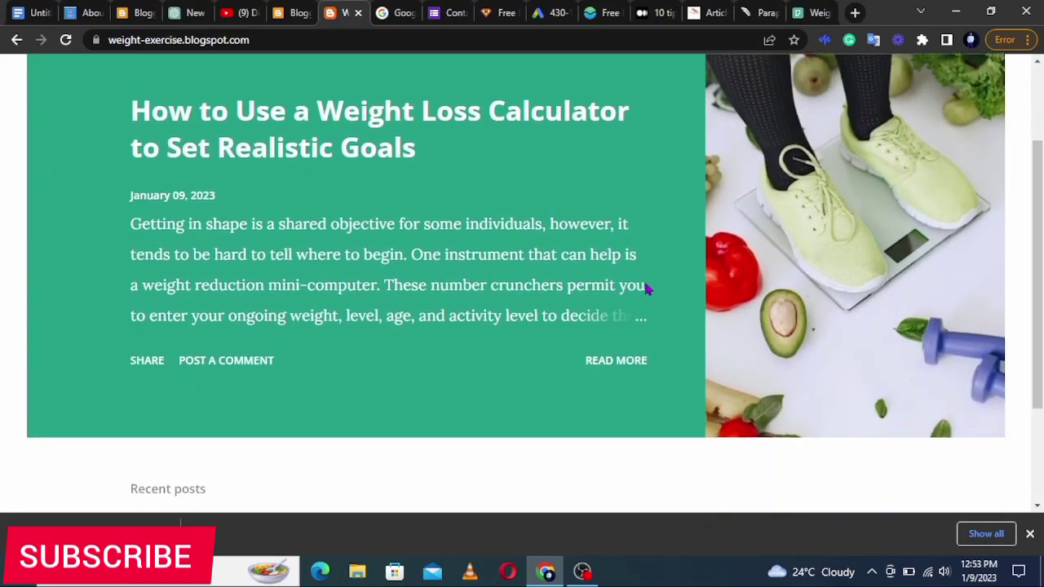
scroll(645, 289, "up", 2)
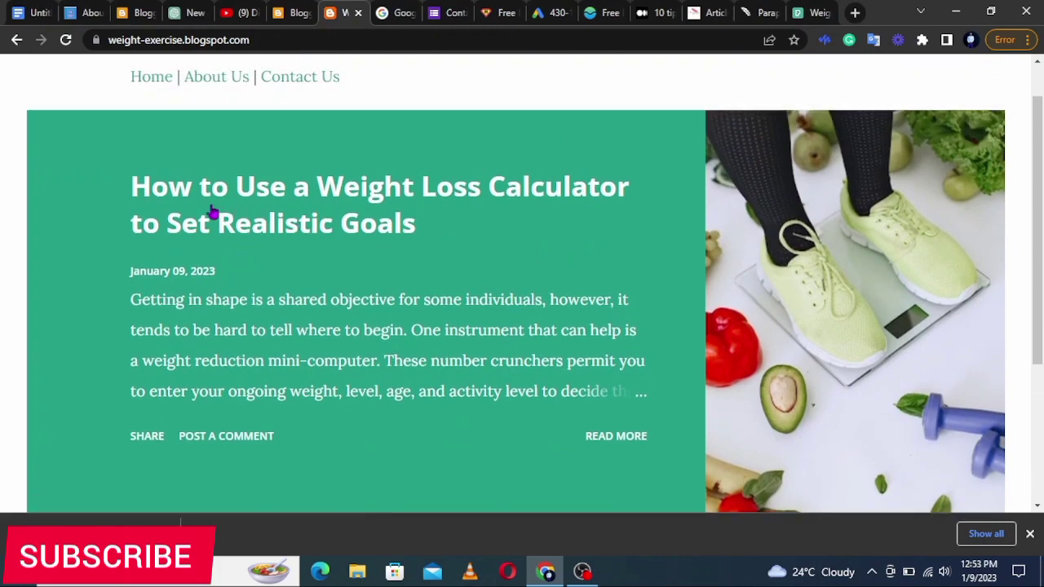
scroll(546, 264, "up", 1)
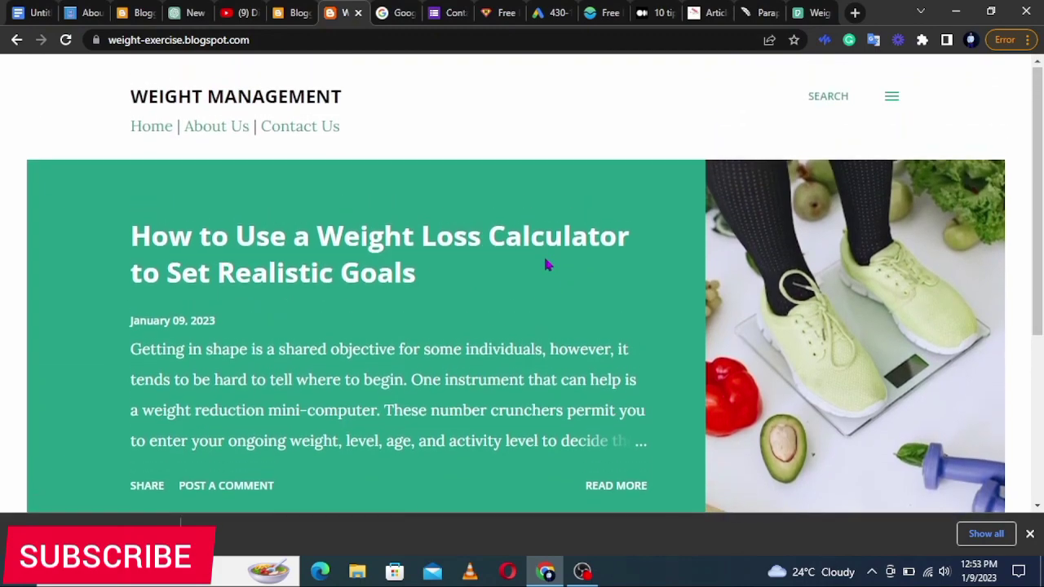
Open the full published article from the home page and review its photo, headings and paragraphs
scroll(546, 263, "down", 3)
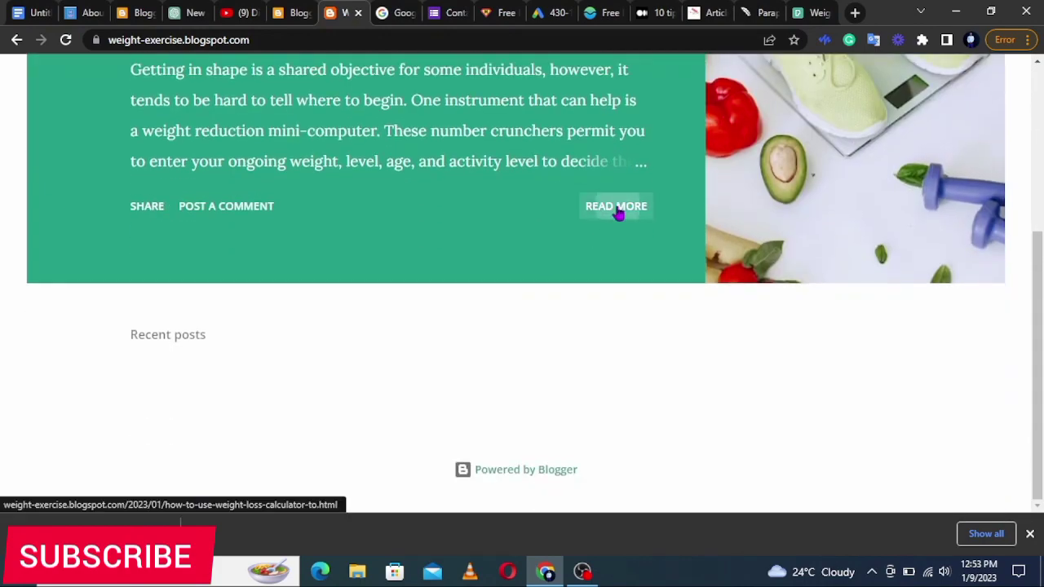
left_click(618, 205)
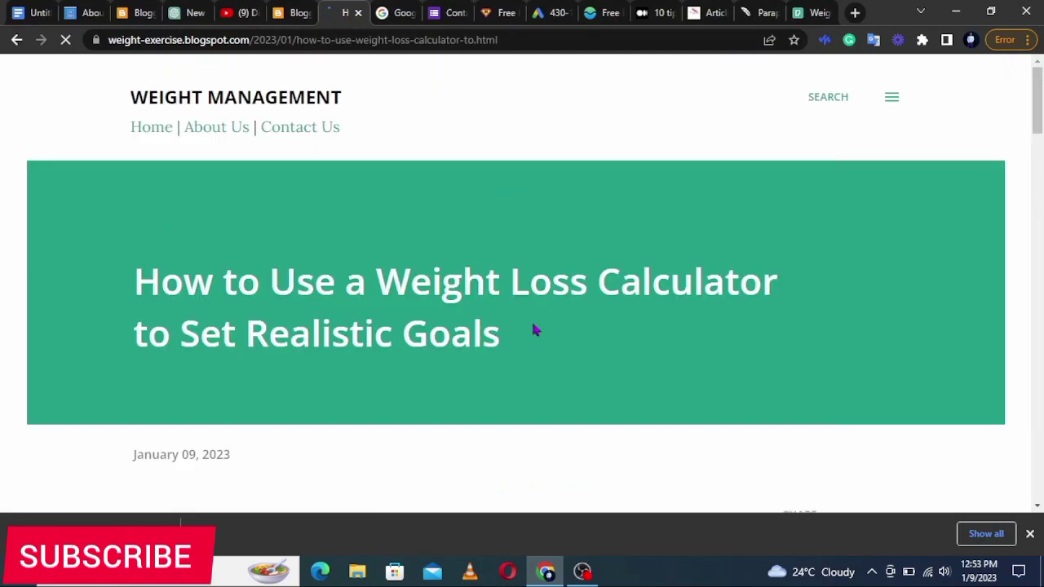
scroll(534, 329, "down", 10)
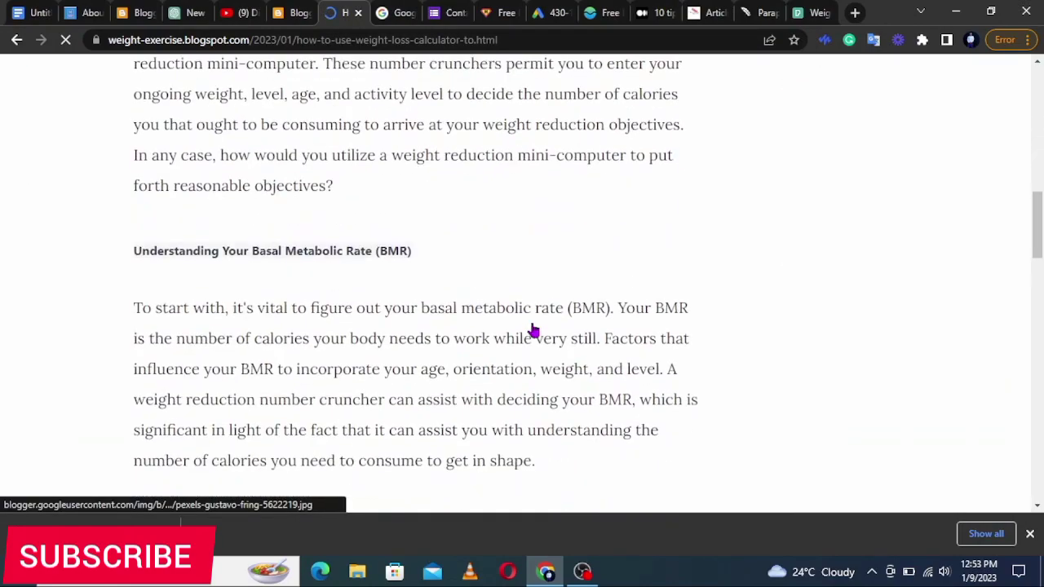
scroll(534, 329, "down", 12)
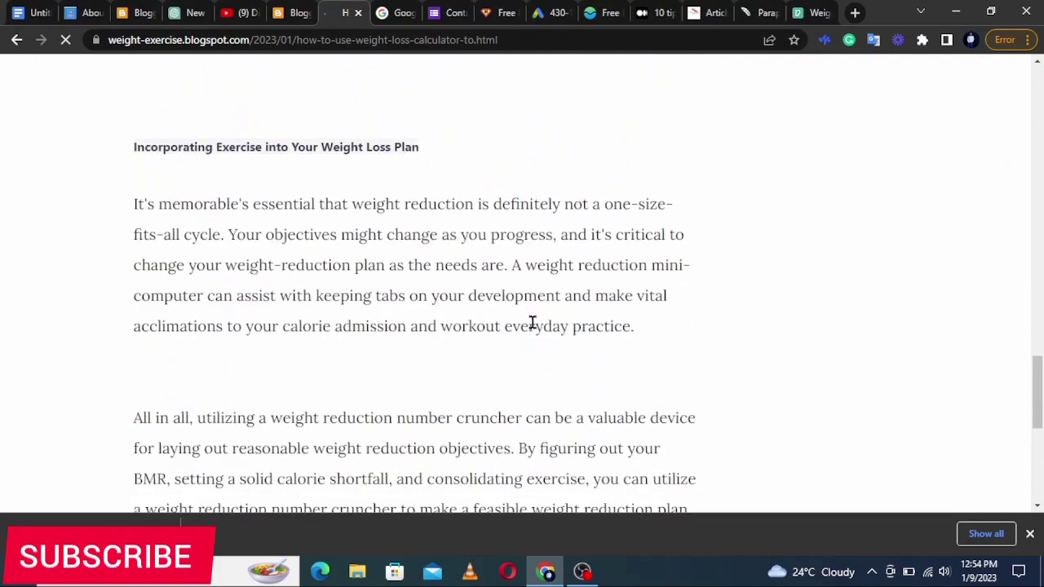
scroll(532, 323, "down", 5)
scroll(532, 323, "up", 15)
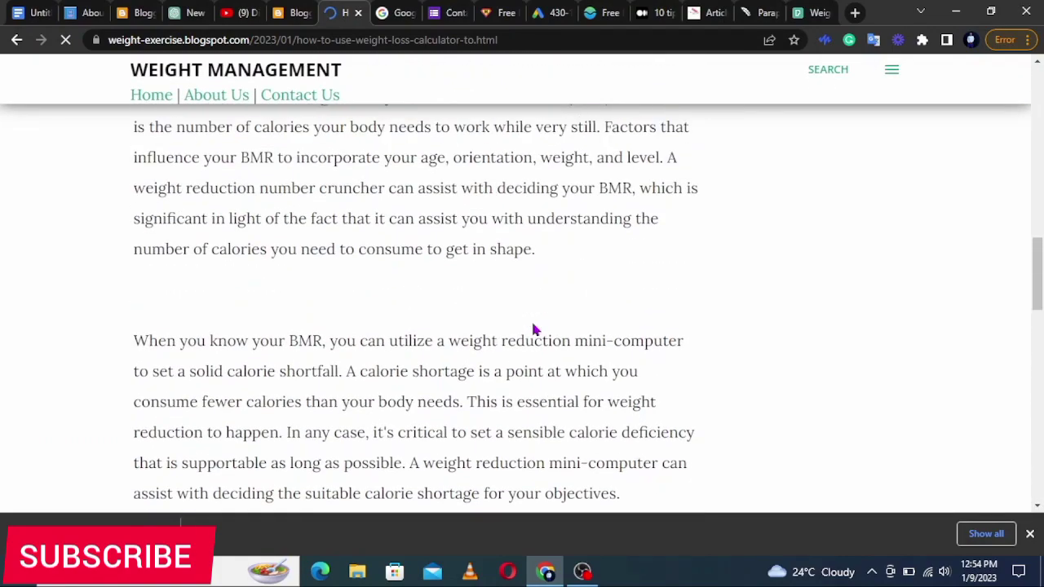
scroll(533, 325, "up", 10)
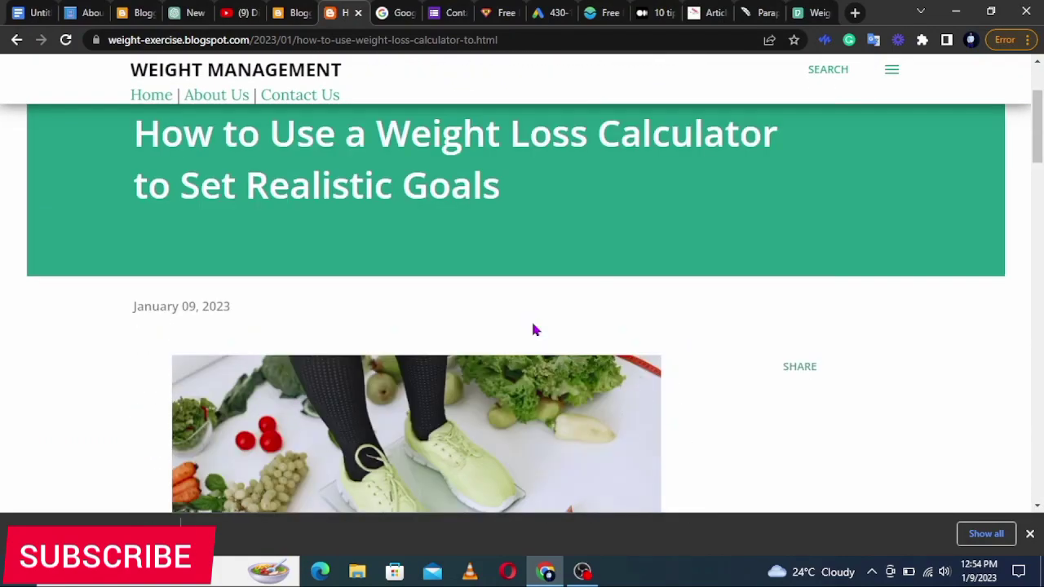
scroll(534, 330, "up", 2)
Check the Archive section in the blog's side menu, close the menu and look over the article page again
left_click(890, 97)
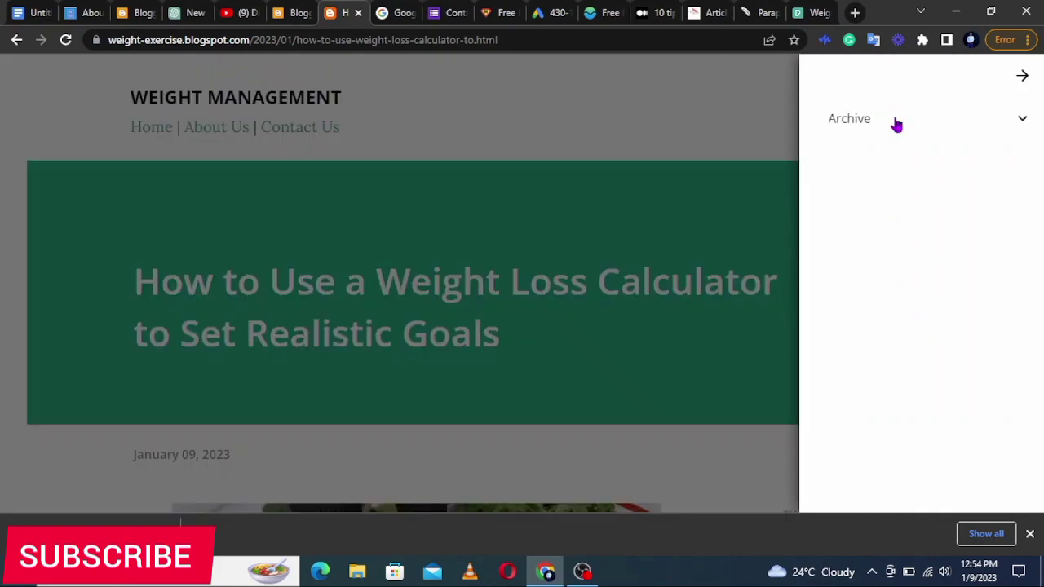
left_click(896, 124)
left_click(896, 124)
left_click(481, 132)
scroll(481, 132, "down", 3)
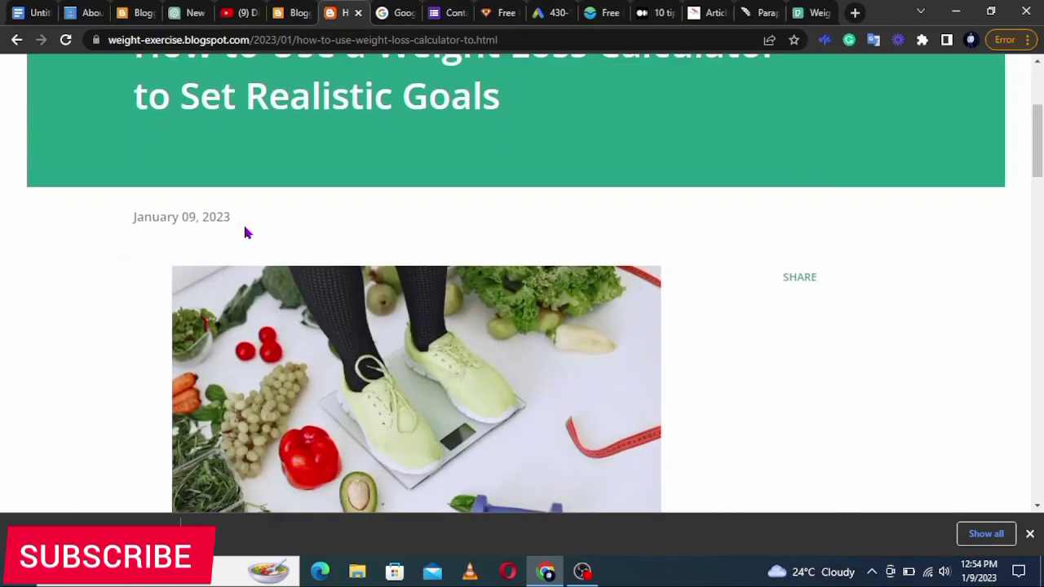
scroll(245, 231, "down", 5)
scroll(245, 232, "up", 6)
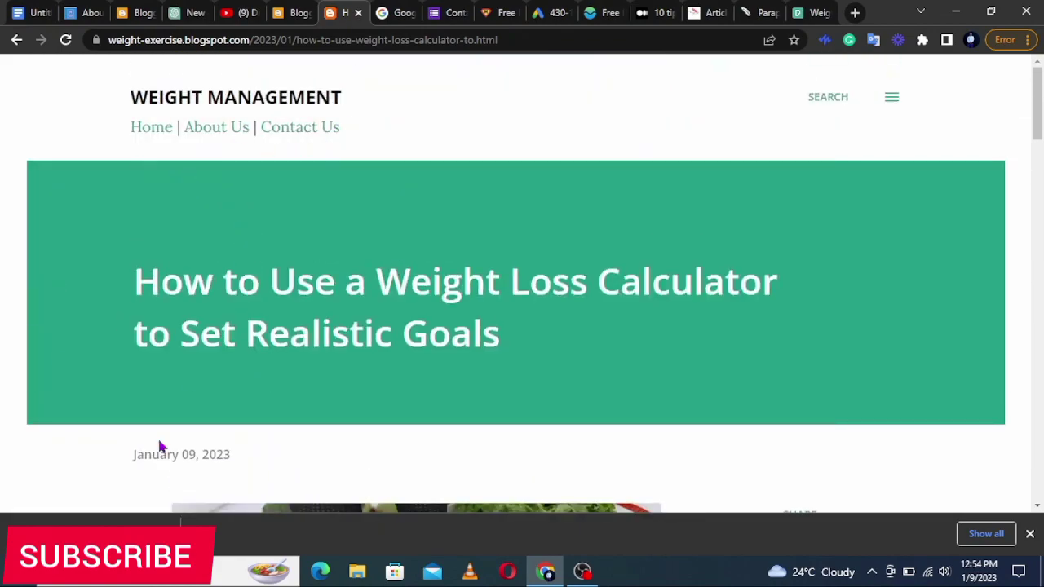
Review the "Driving traffic to our content" section of the outline document, covering Pinterest, Tiktok, Quora and Youtube shorts
left_click(607, 12)
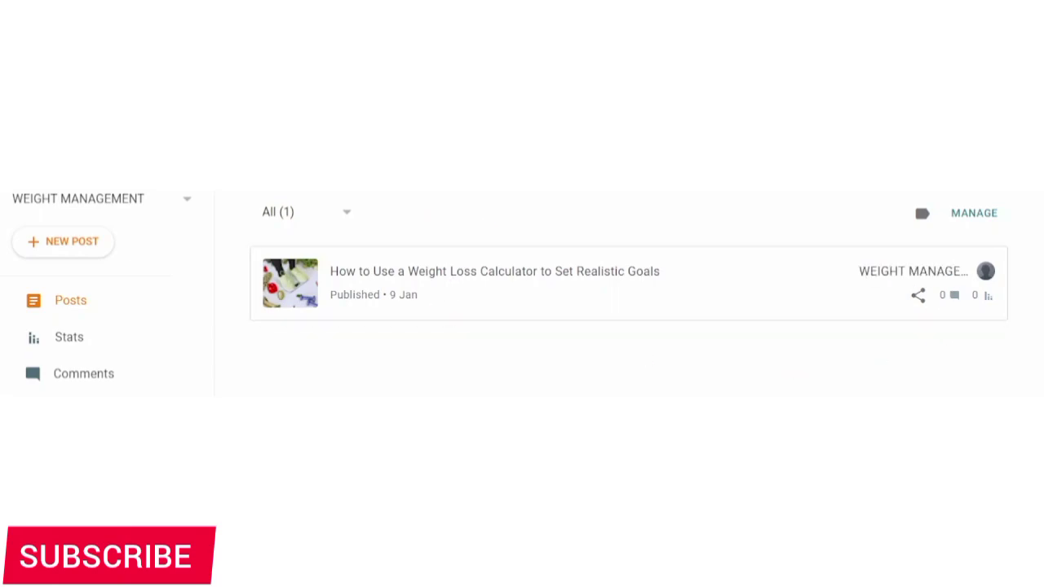
left_click_drag(421, 401, 287, 318)
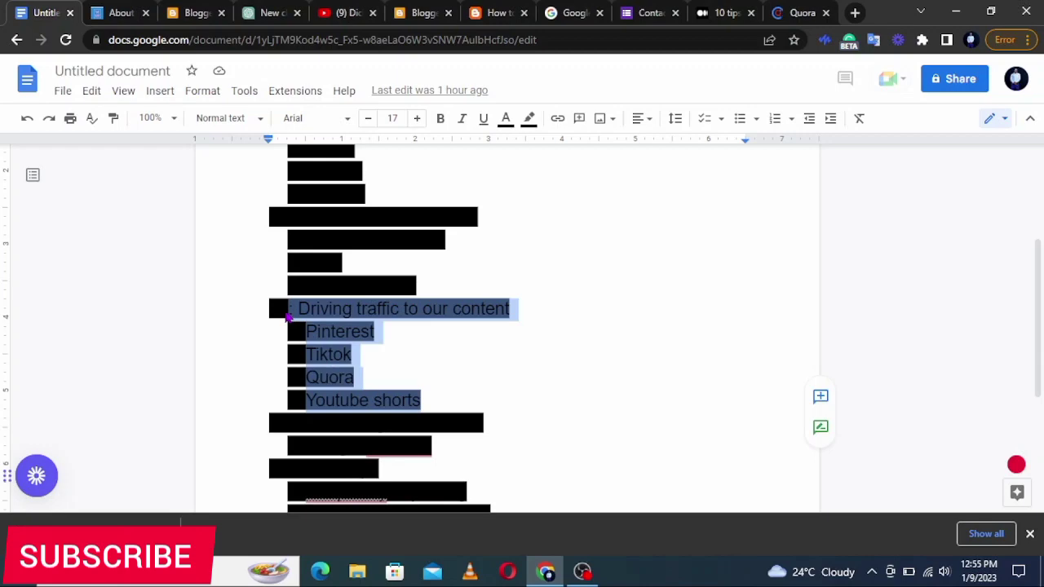
left_click(692, 366)
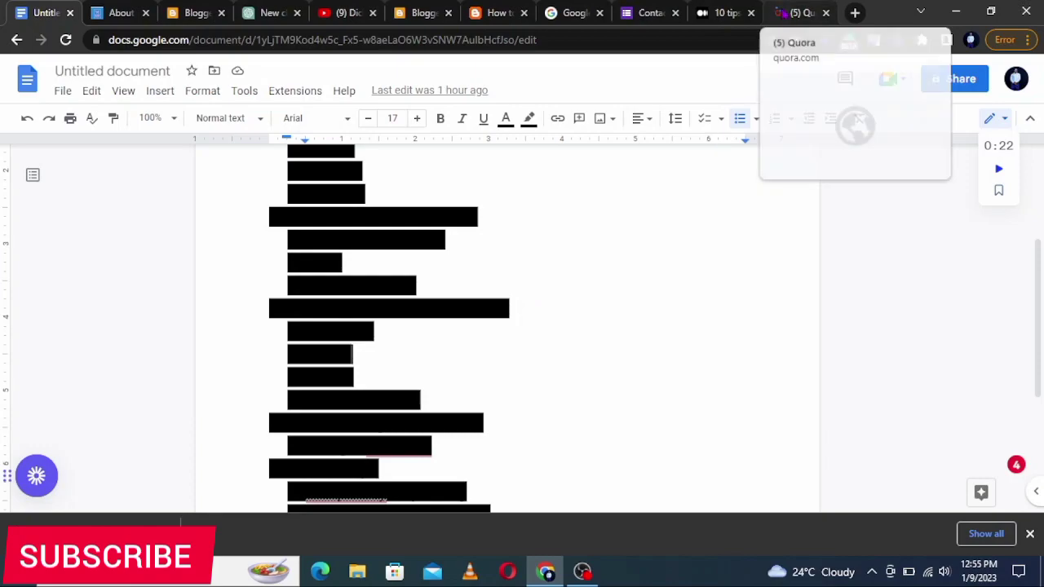
Switch to Quora, glance over the home feed and search the site for "weight loss"
left_click(799, 12)
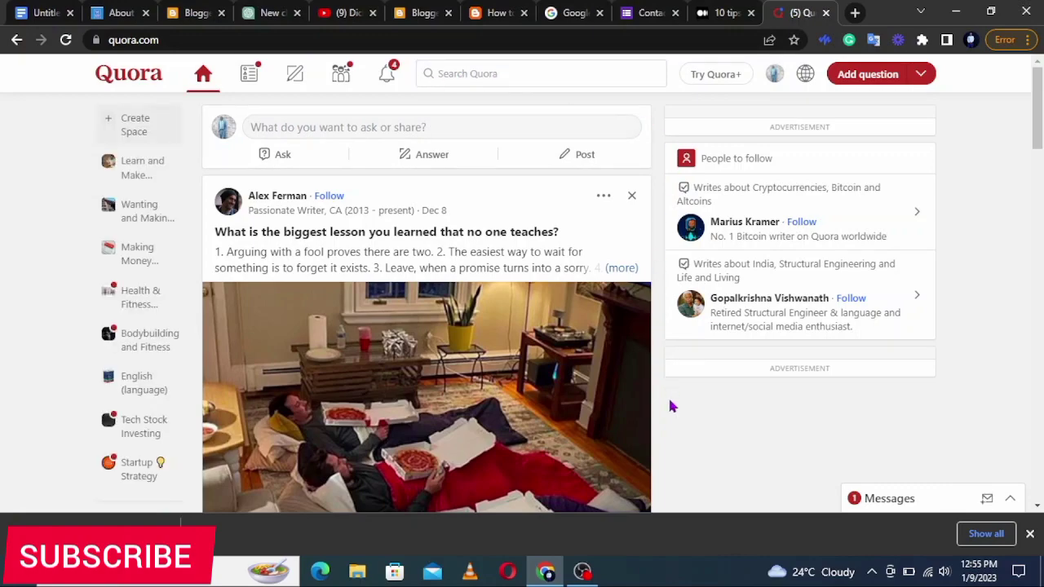
scroll(671, 406, "down", 3)
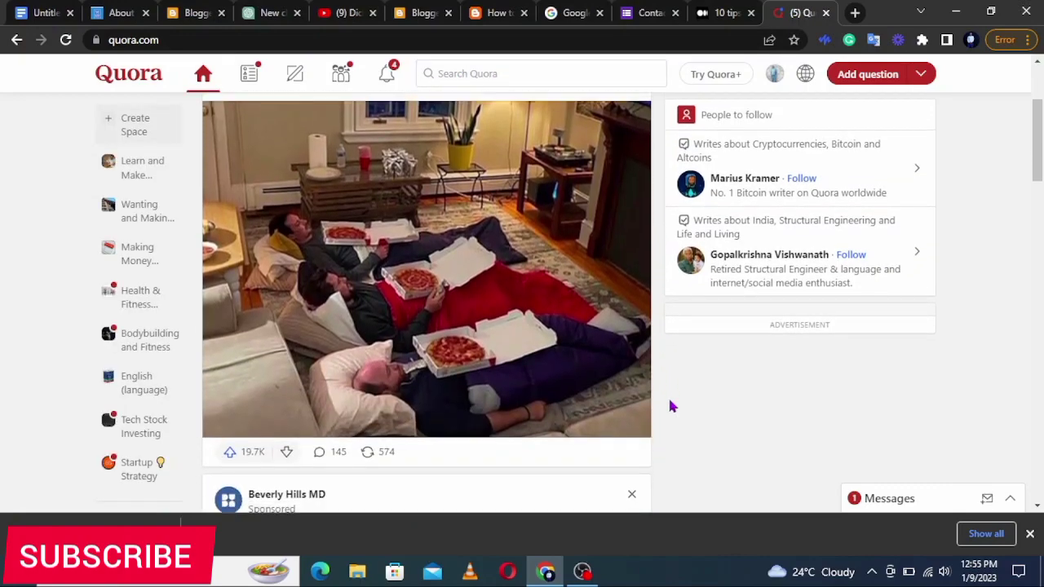
scroll(670, 405, "up", 3)
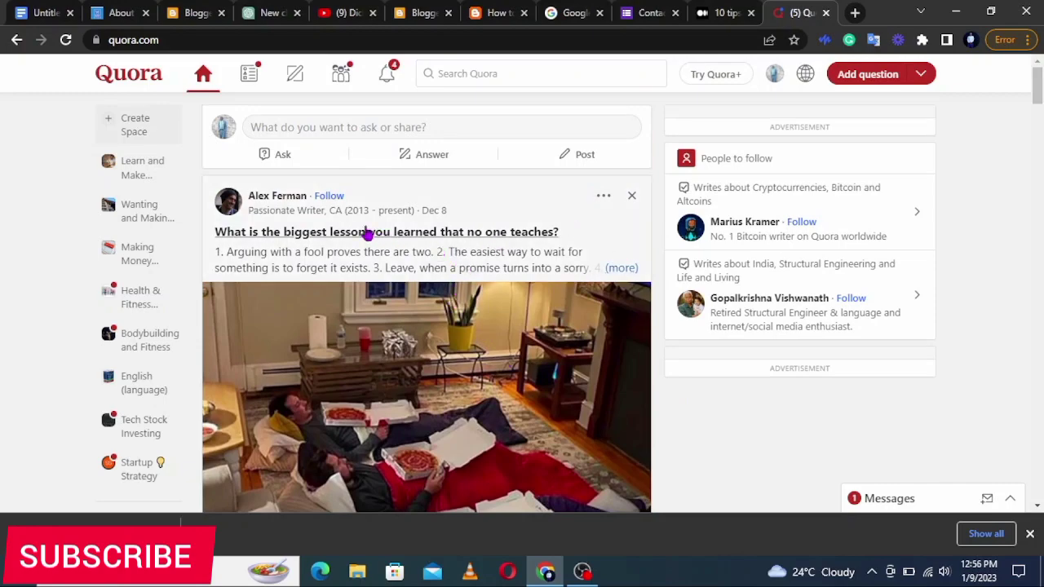
left_click(489, 72)
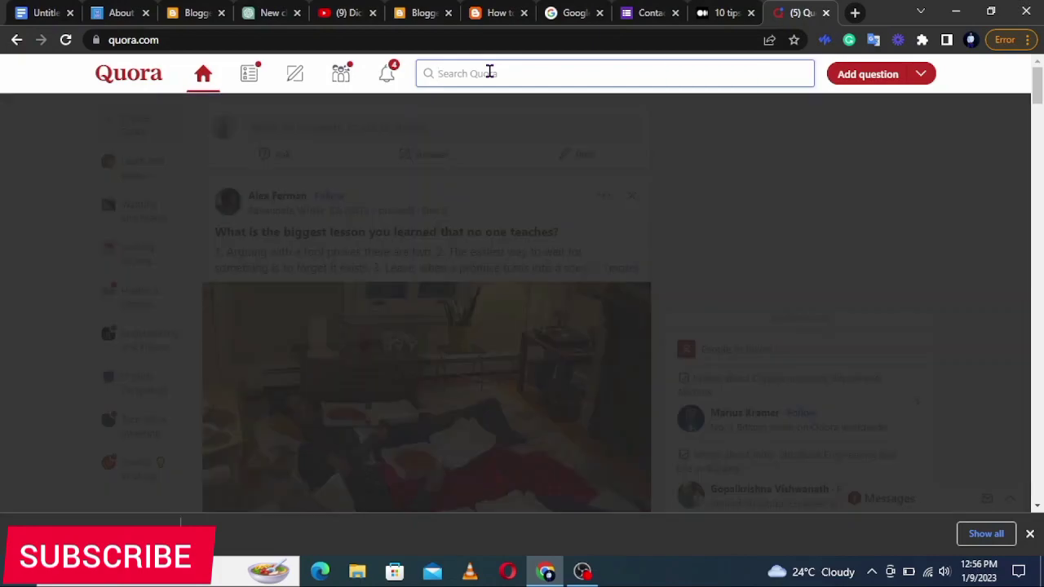
type("weight")
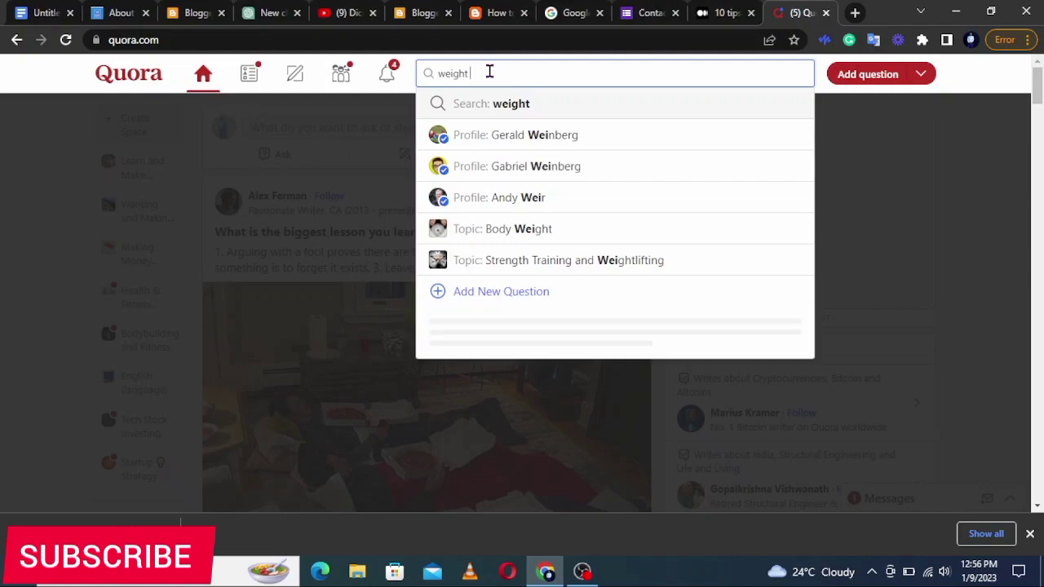
type(" loss")
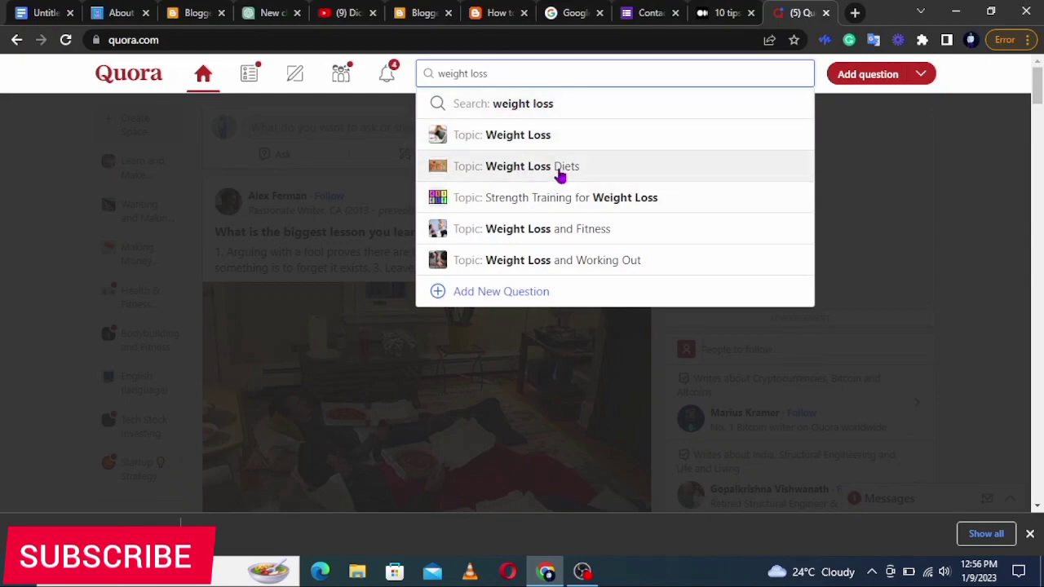
left_click(562, 103)
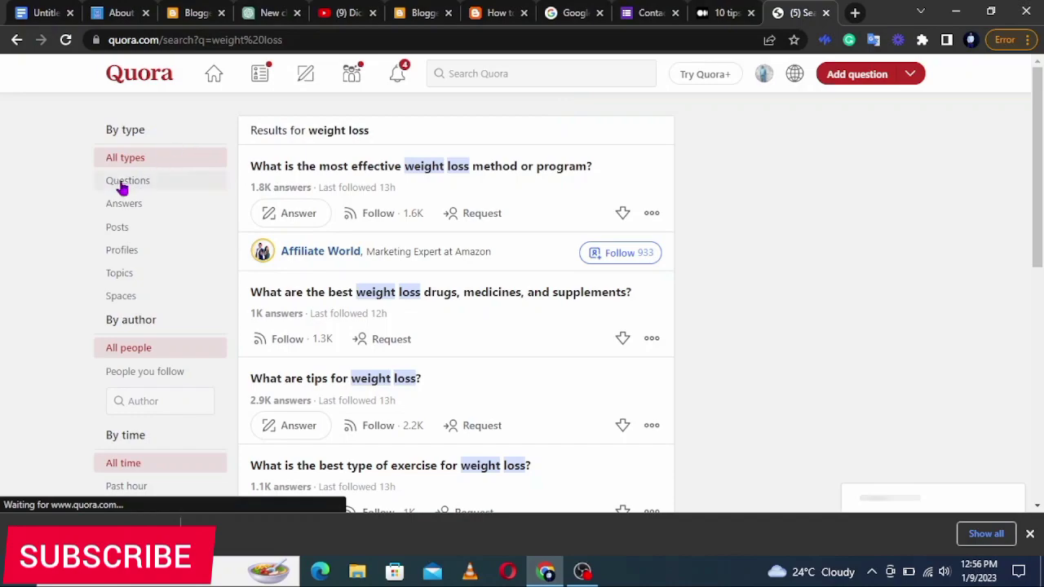
Filter the weight loss search results to Questions from the past month
left_click(123, 183)
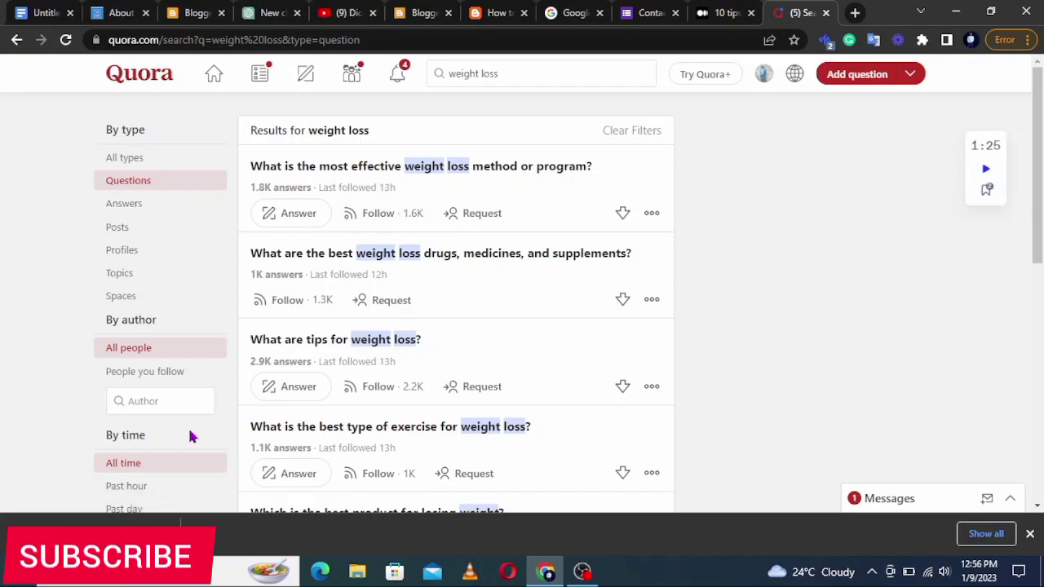
scroll(189, 437, "down", 2)
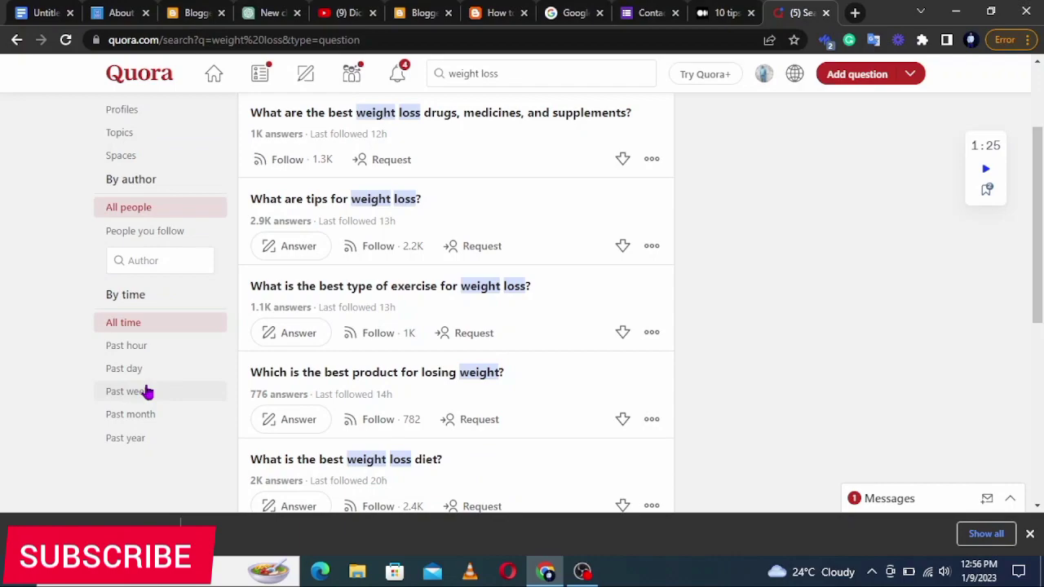
left_click(132, 415)
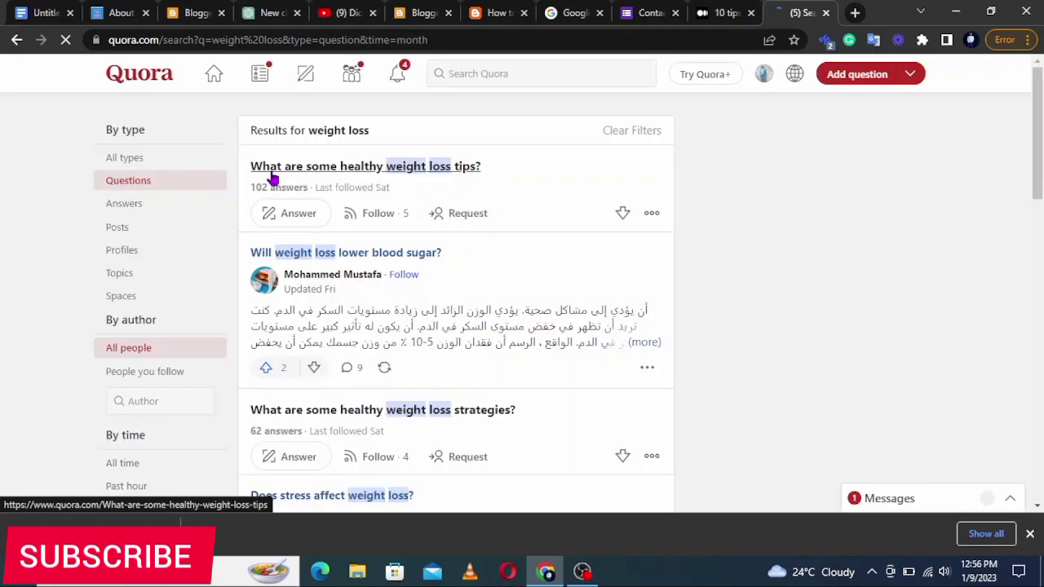
Start an answer to "What are some healthy weight loss strategies?" and copy the question text
scroll(518, 181, "down", 2)
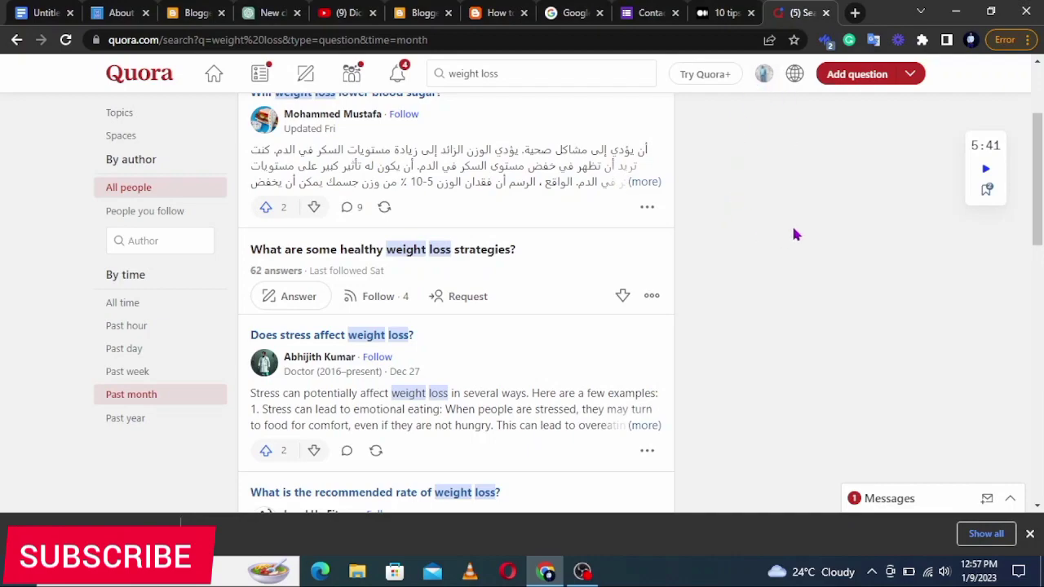
left_click(299, 298)
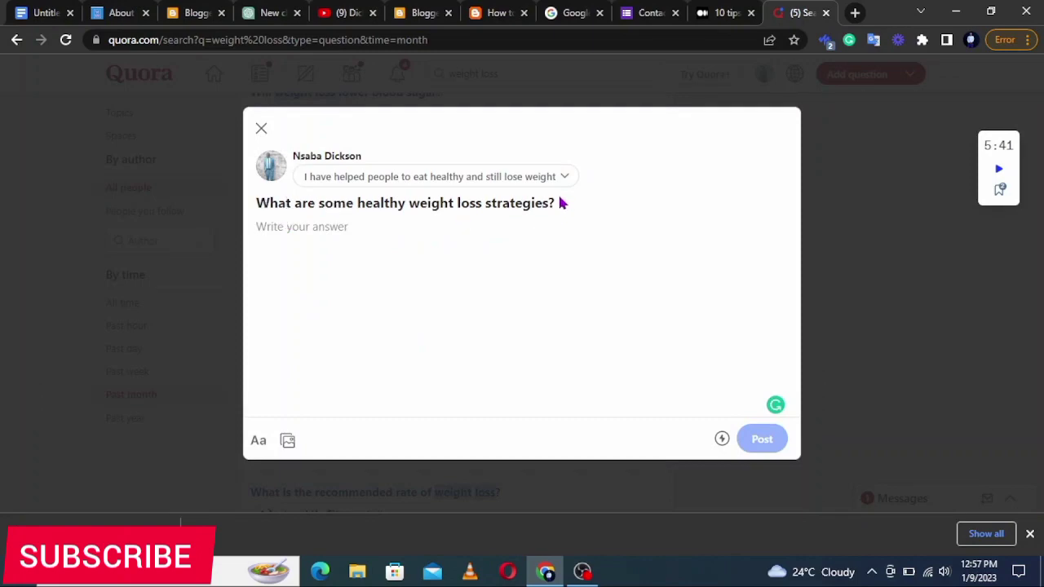
left_click_drag(557, 206, 256, 207)
key("ctrl+c")
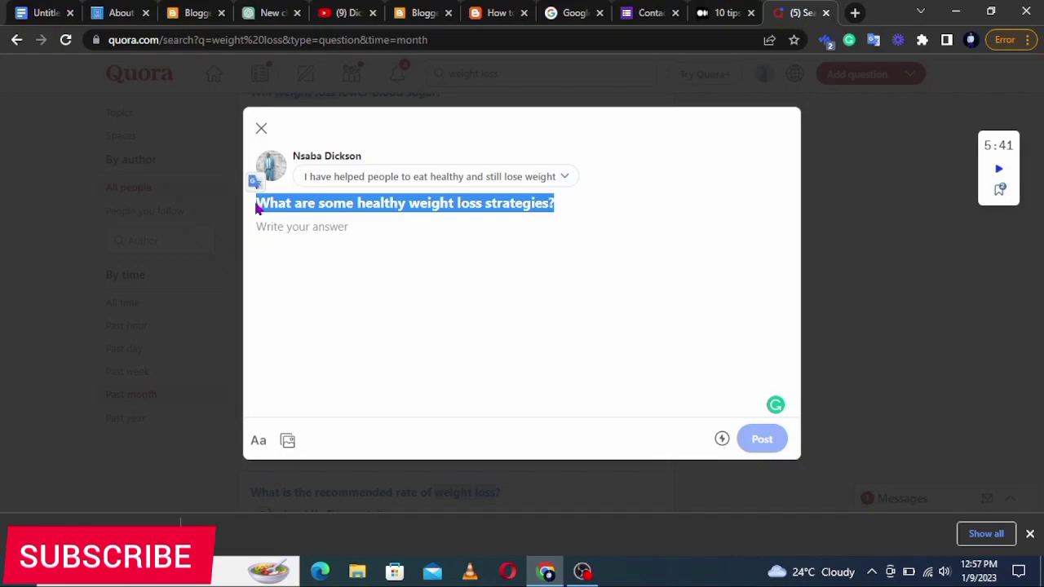
Switch to ChatGPT and submit the copied question "What are some healthy weight loss strategies?" in the existing chat
left_click(269, 14)
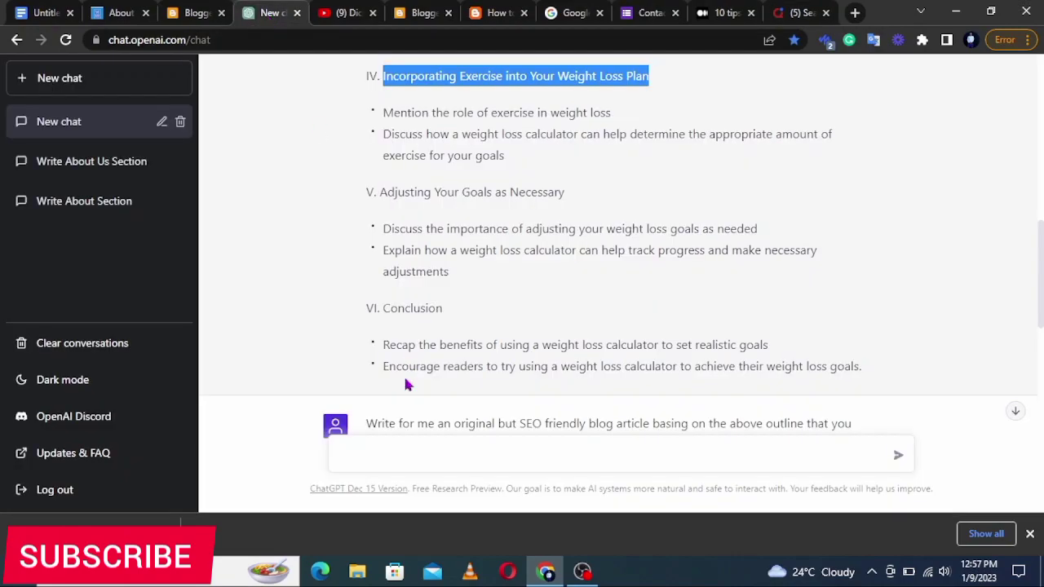
left_click(403, 457)
key("ctrl+v")
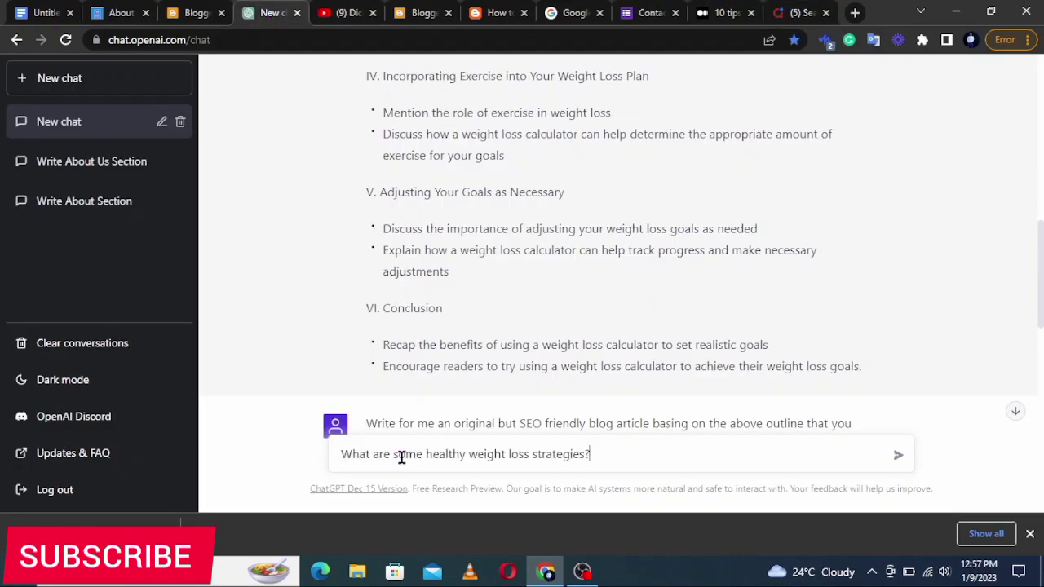
left_click(898, 459)
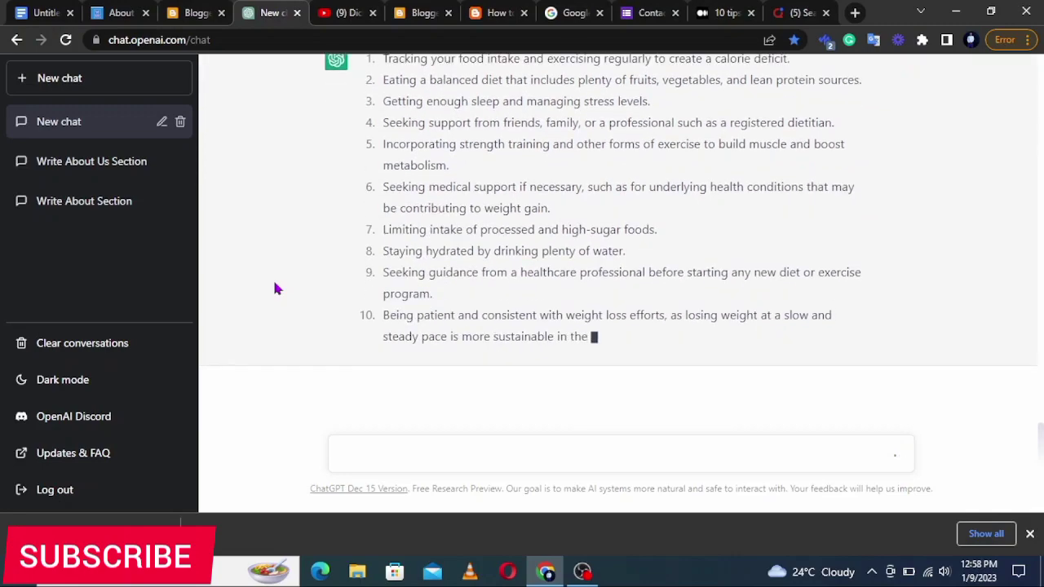
Copy ChatGPT's complete list of weight loss strategies and paste it into the open Quora answer
scroll(275, 289, "up", 2)
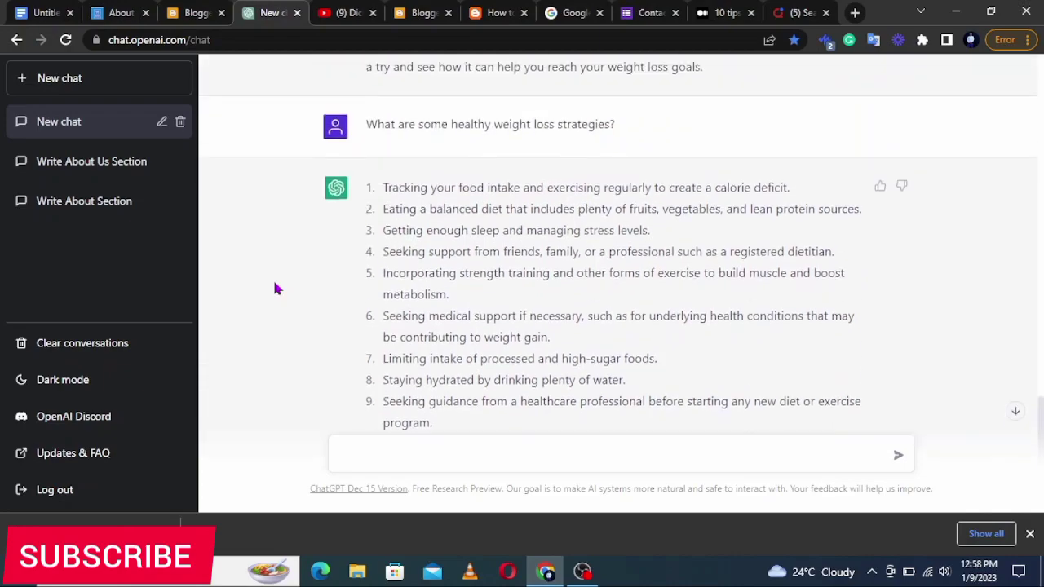
triple_click(383, 192)
left_click_drag(397, 226, 665, 338)
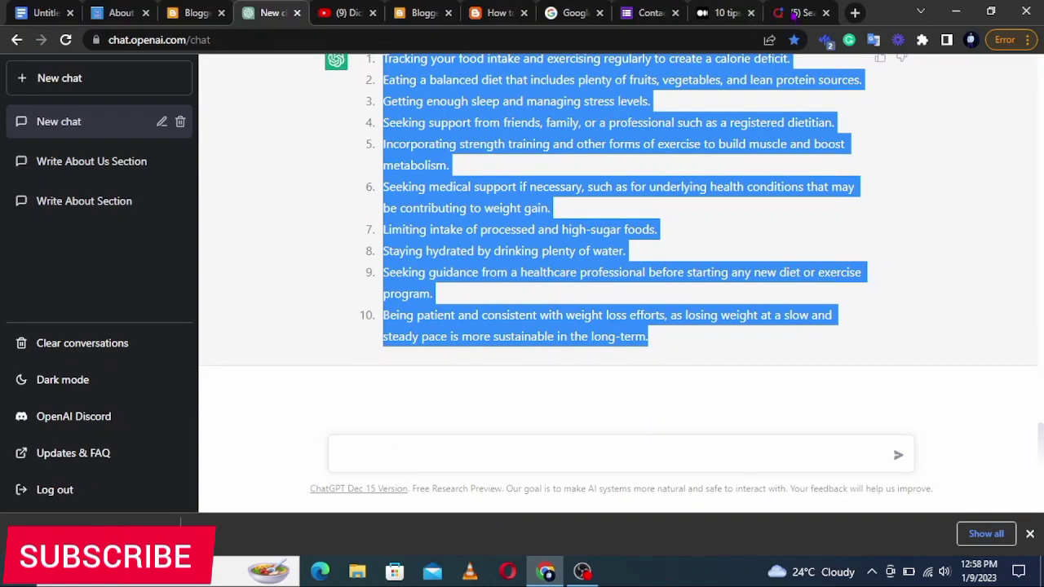
left_click(794, 14)
left_click(330, 245)
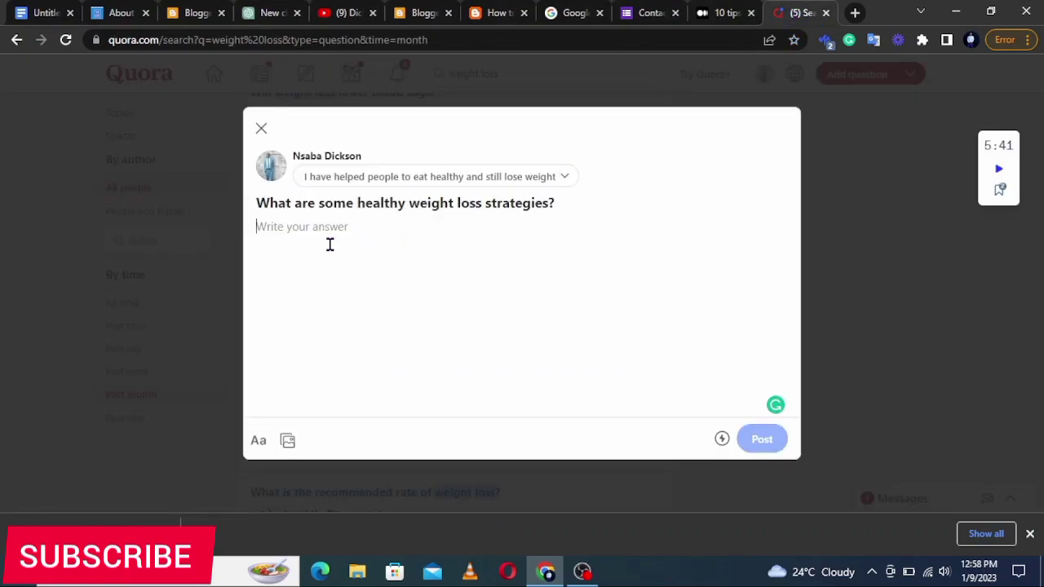
key("ctrl+v")
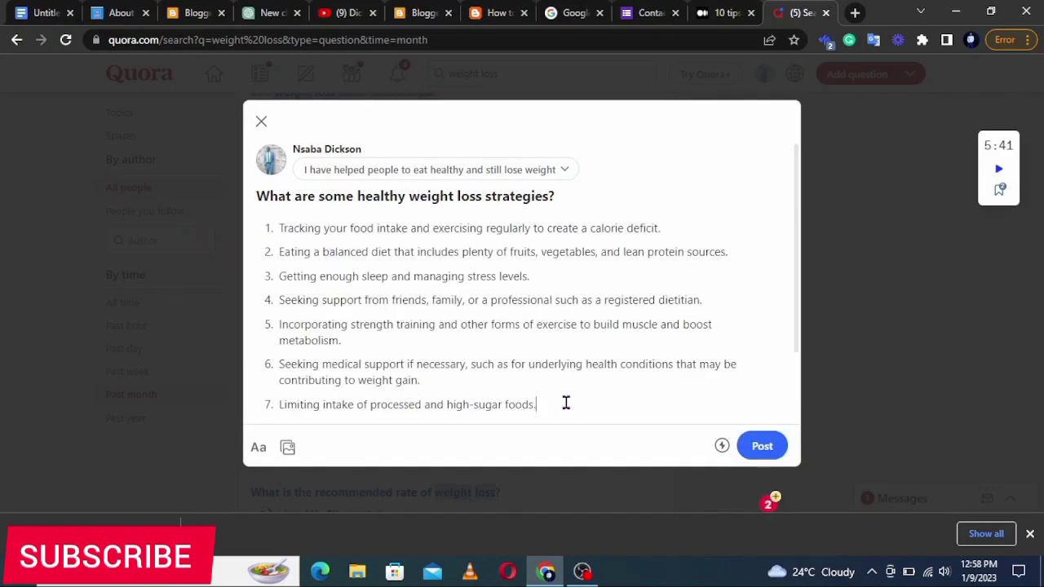
Add an eleventh list item to the answer: "I read about using a weight loss calculator to set realistic weight loss goals and it helped me."
scroll(566, 403, "down", 2)
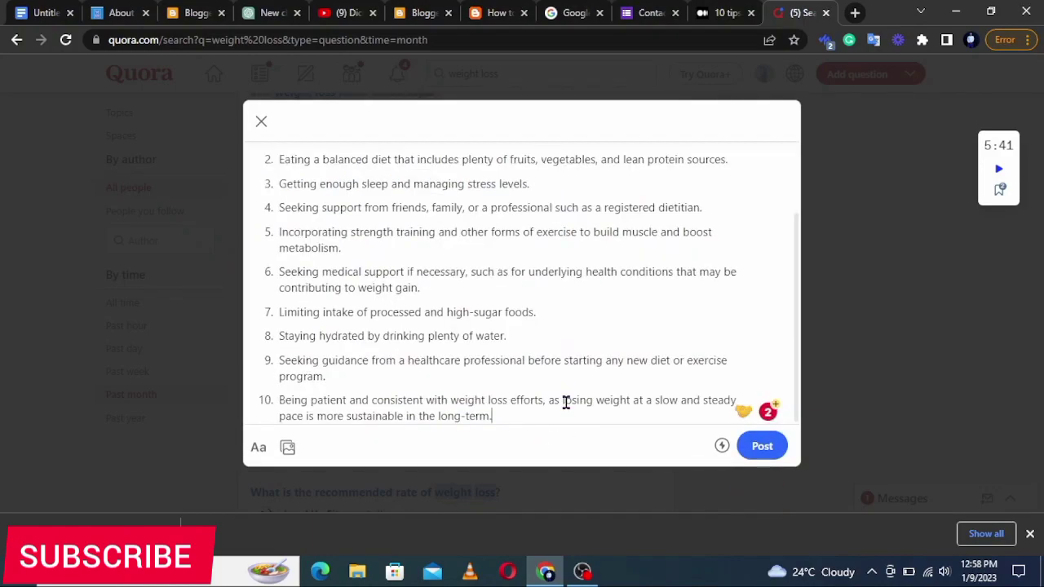
key("Return")
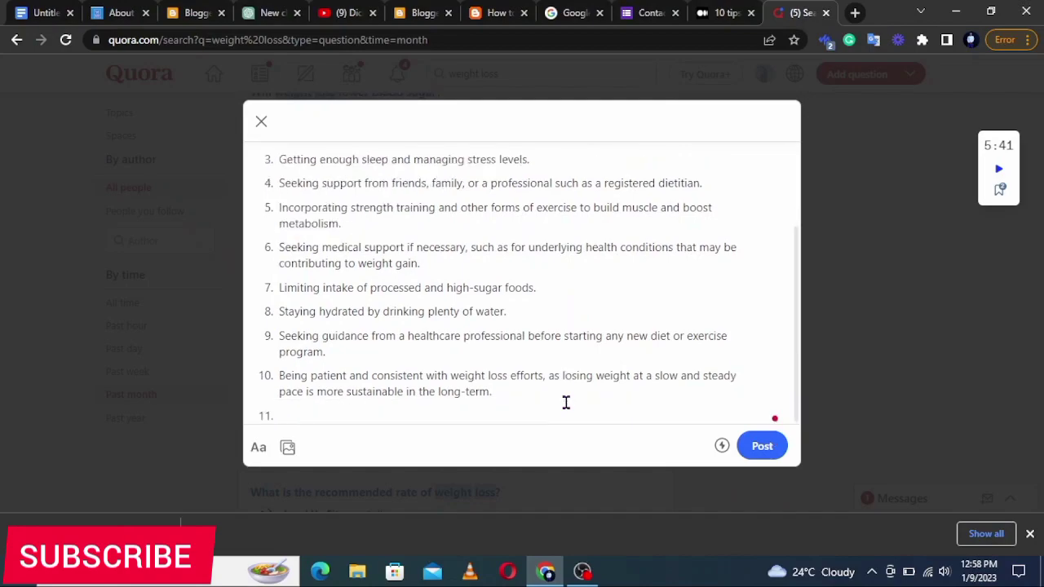
key("BackSpace")
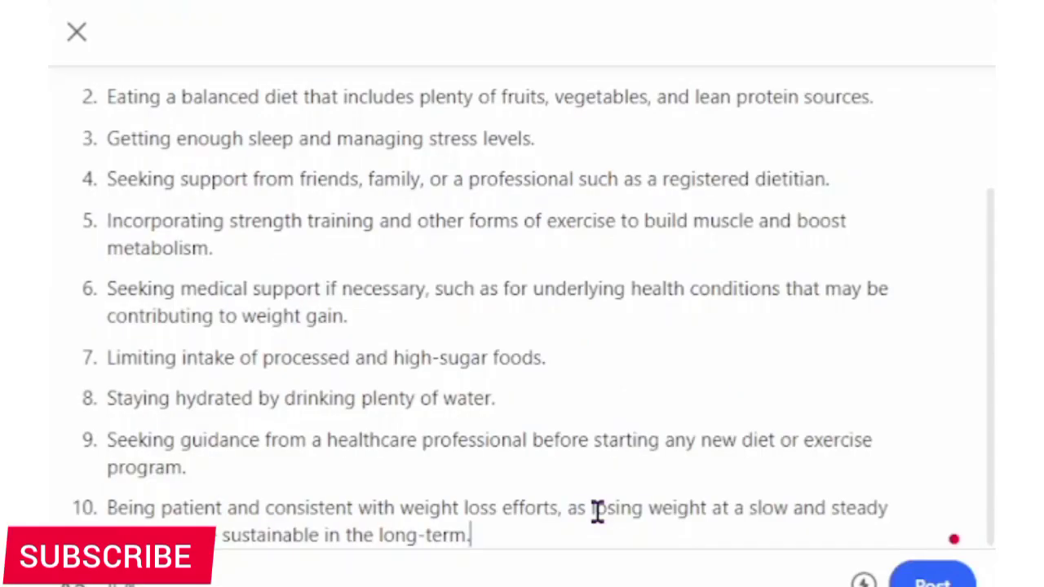
key("Return")
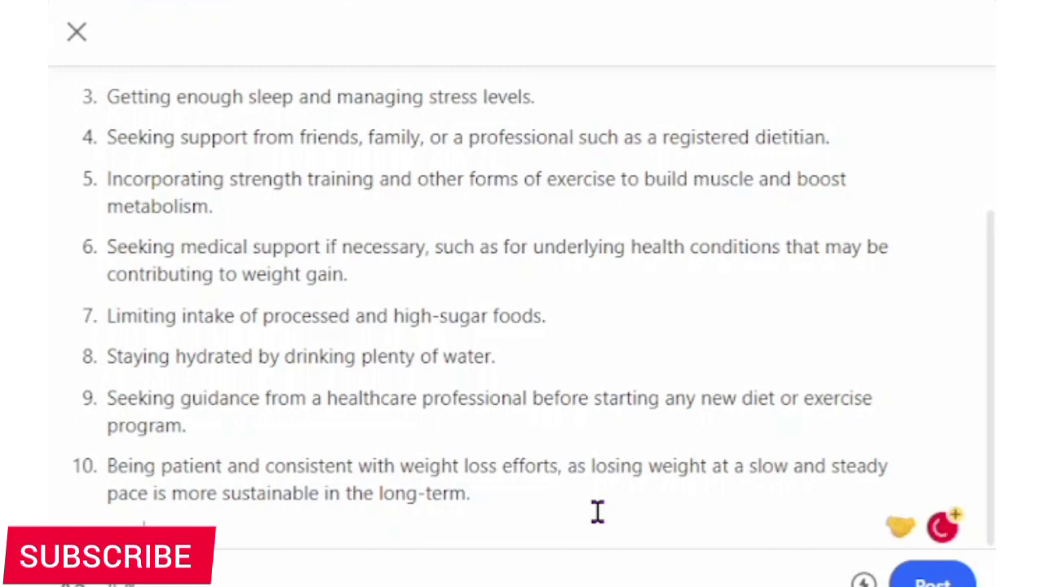
type("using ")
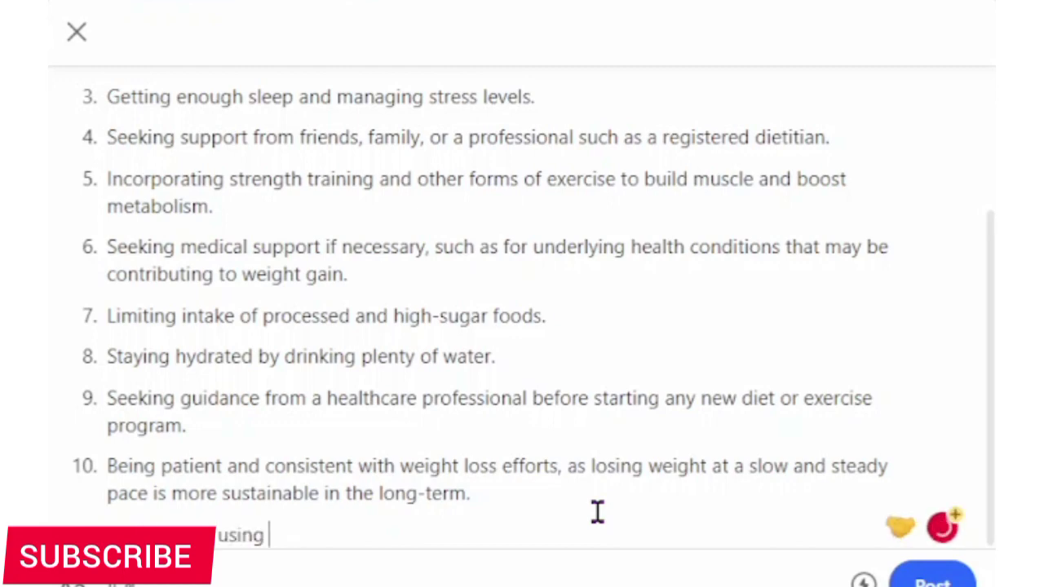
type("a weight loss ca")
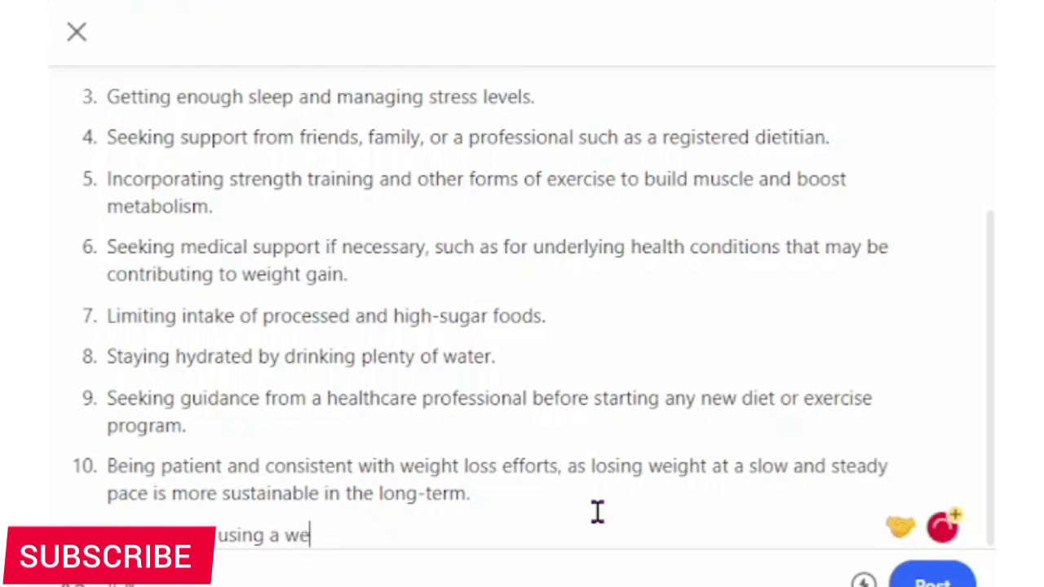
type("lculator to")
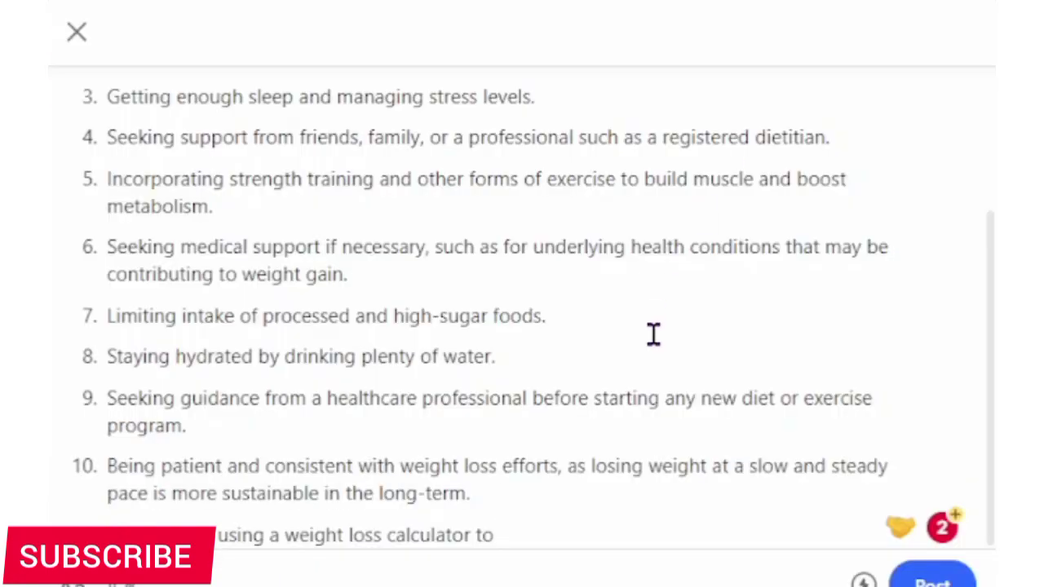
type("set realistic")
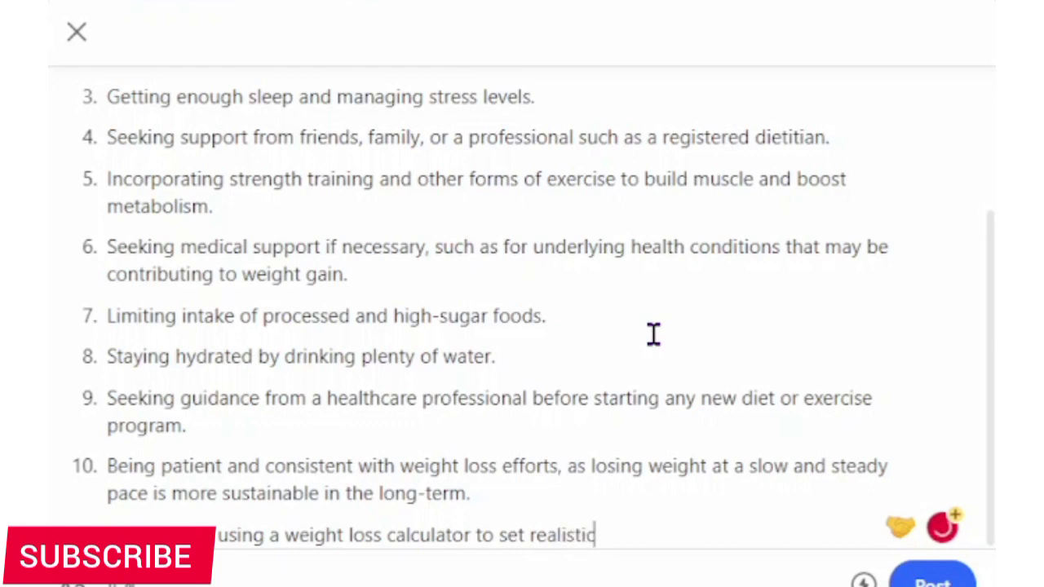
type(" weight loss g")
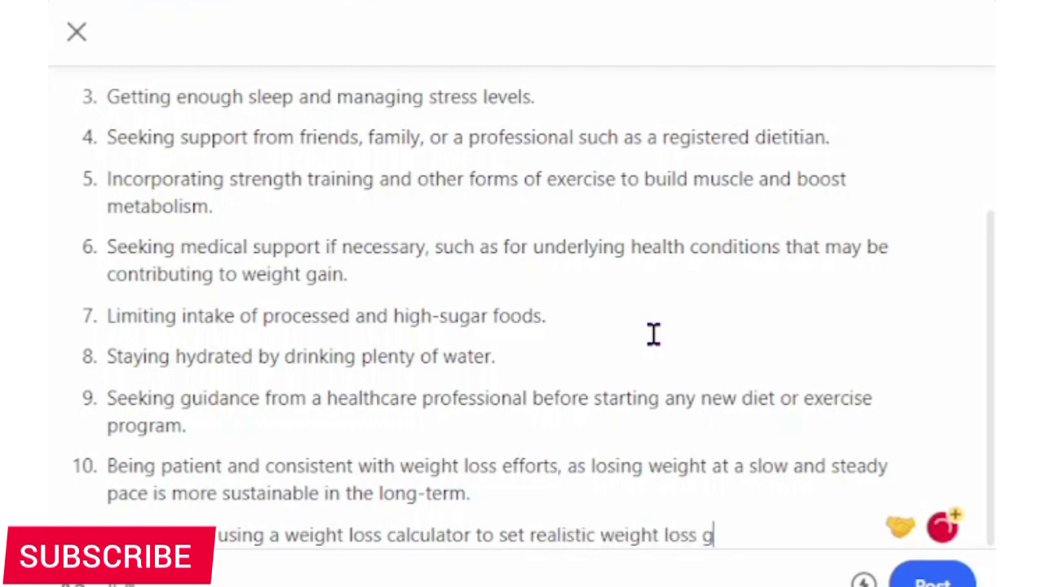
type("oals")
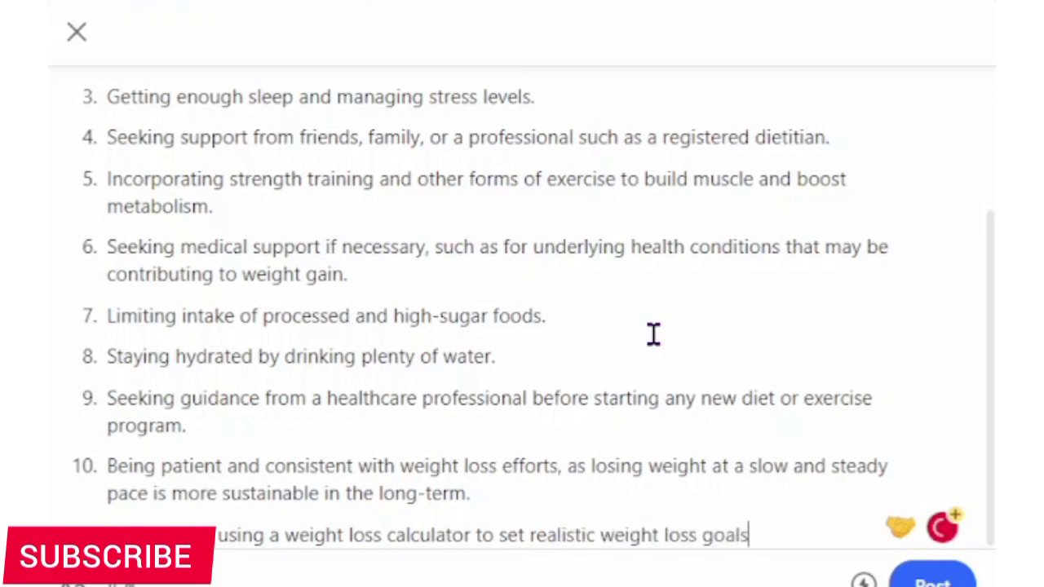
type(" and it helpe")
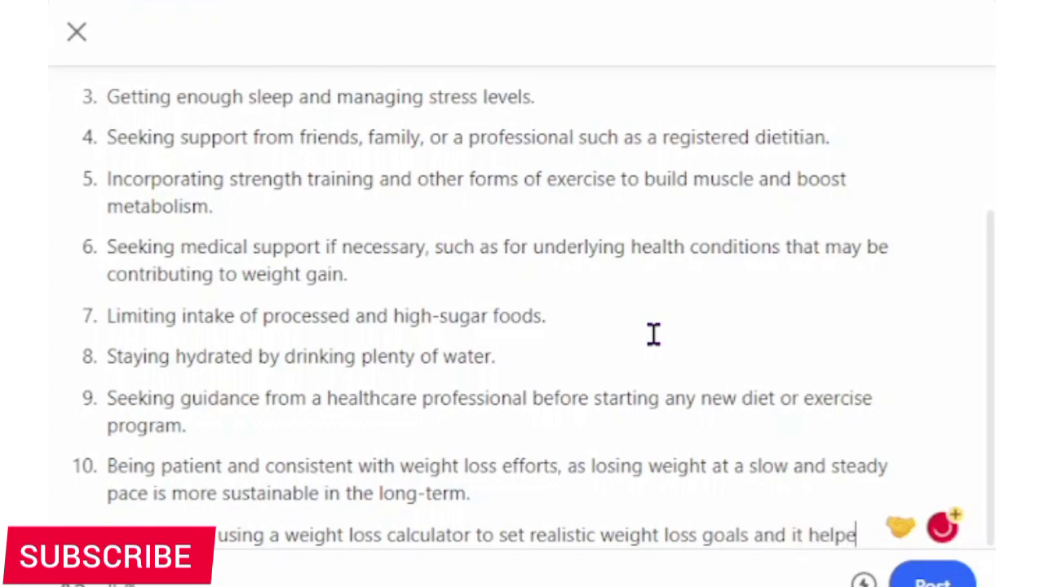
type("d m")
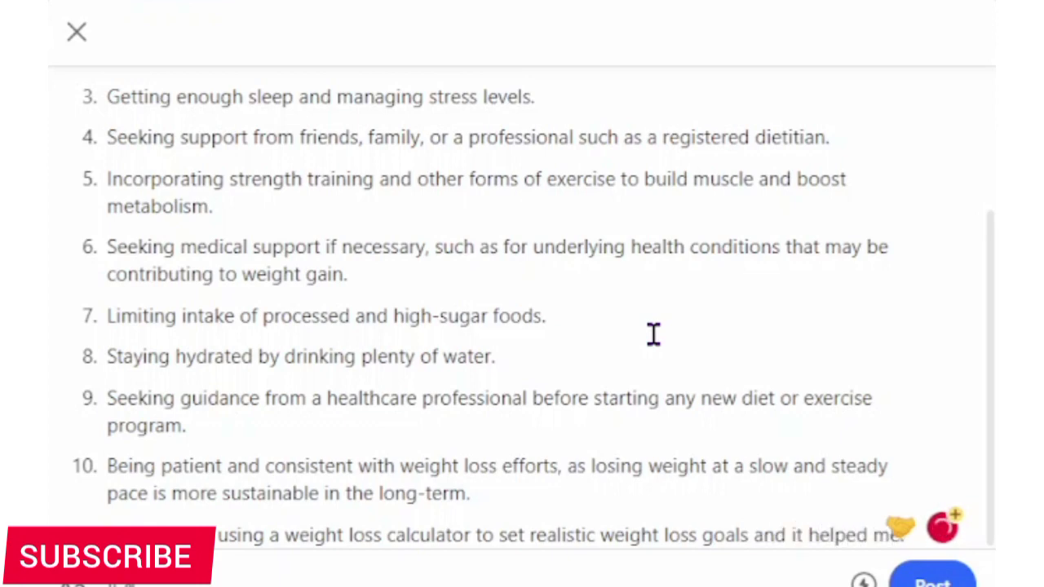
type("e.")
Extend item 11 with the sentence "You will get helped by reading it too" and look over the whole answer
key("Return")
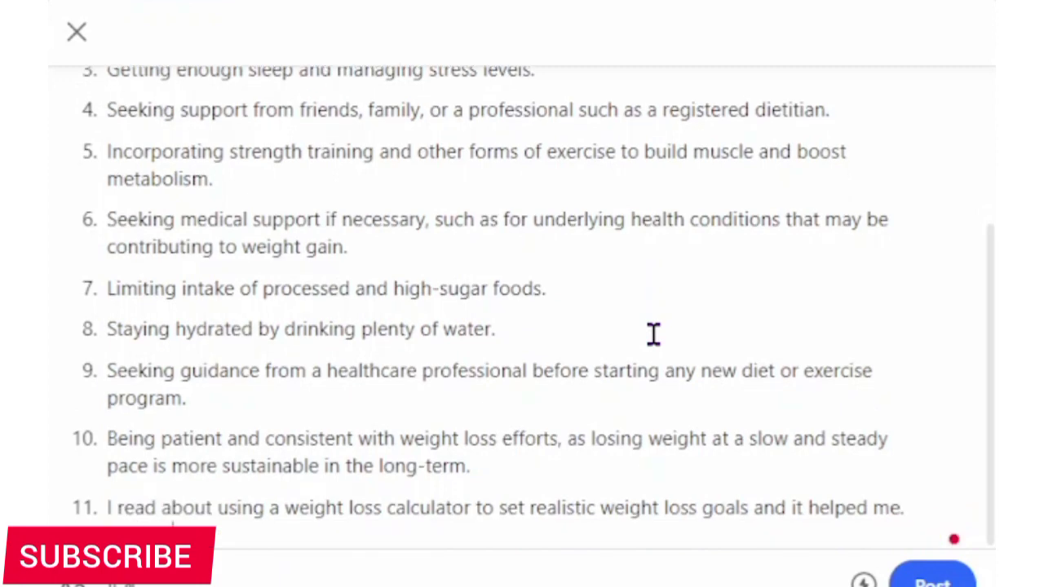
type("helped ")
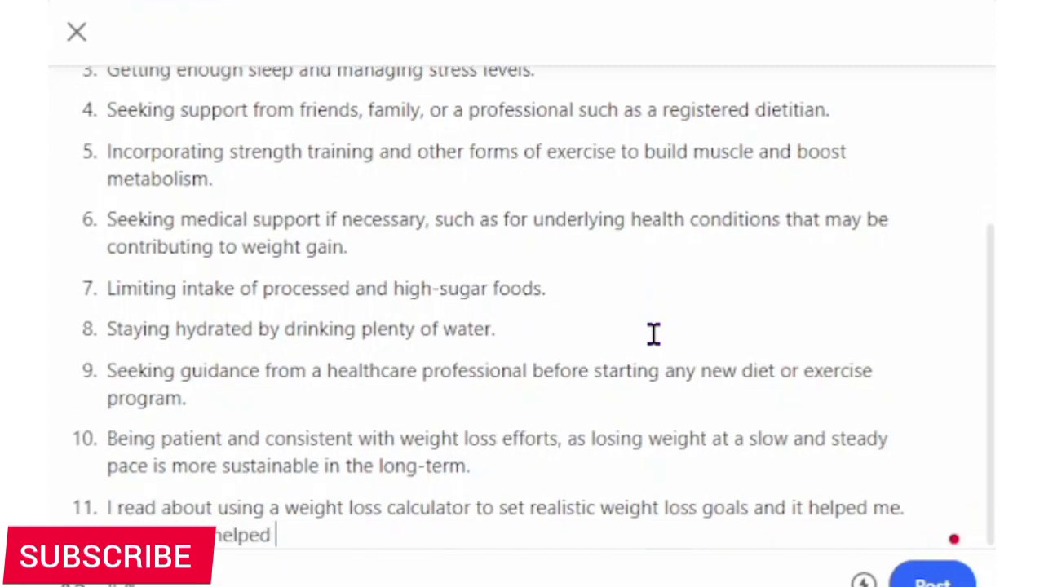
type("by reading it too")
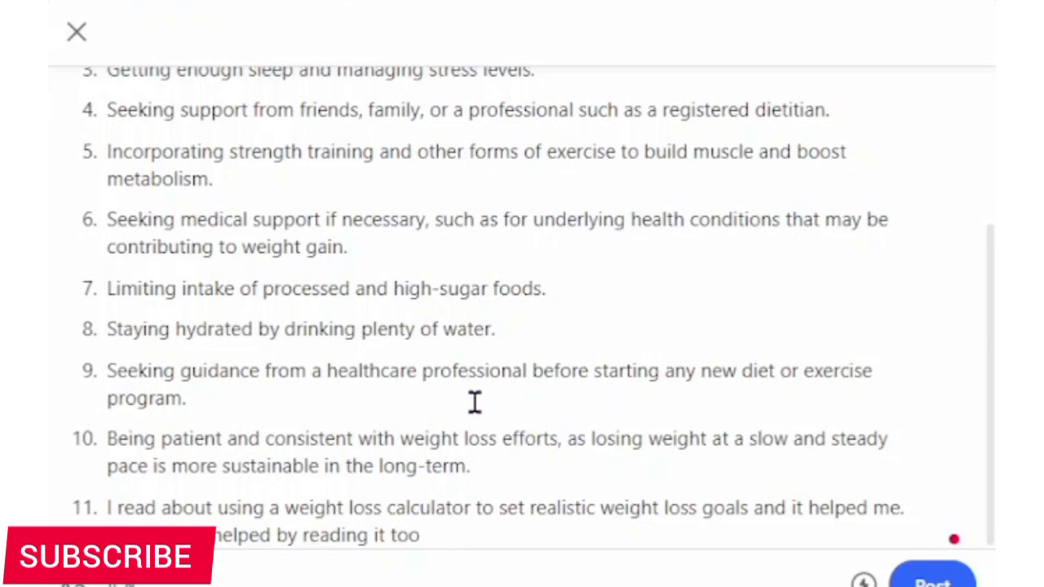
scroll(597, 310, "up", 3)
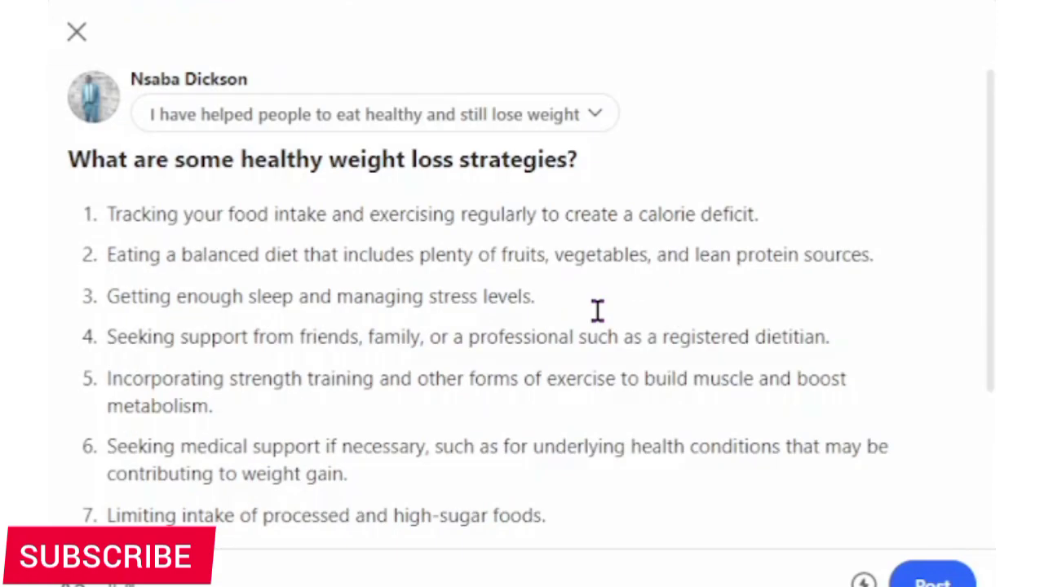
scroll(601, 443, "down", 3)
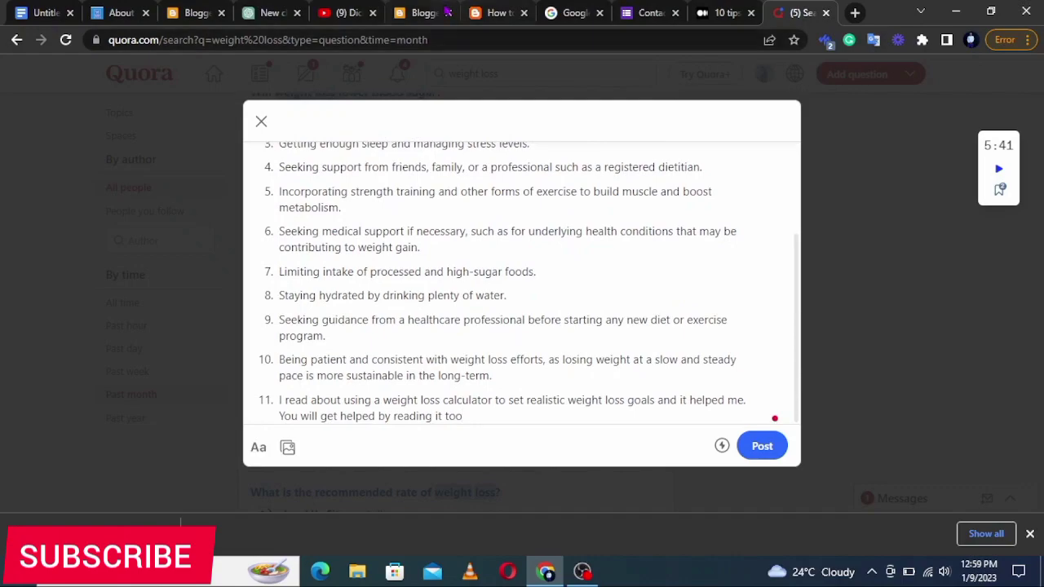
Switch to the published blog article "How to Use a Weight Loss Calculator to Set Realistic Goals" and copy its URL
left_click(492, 13)
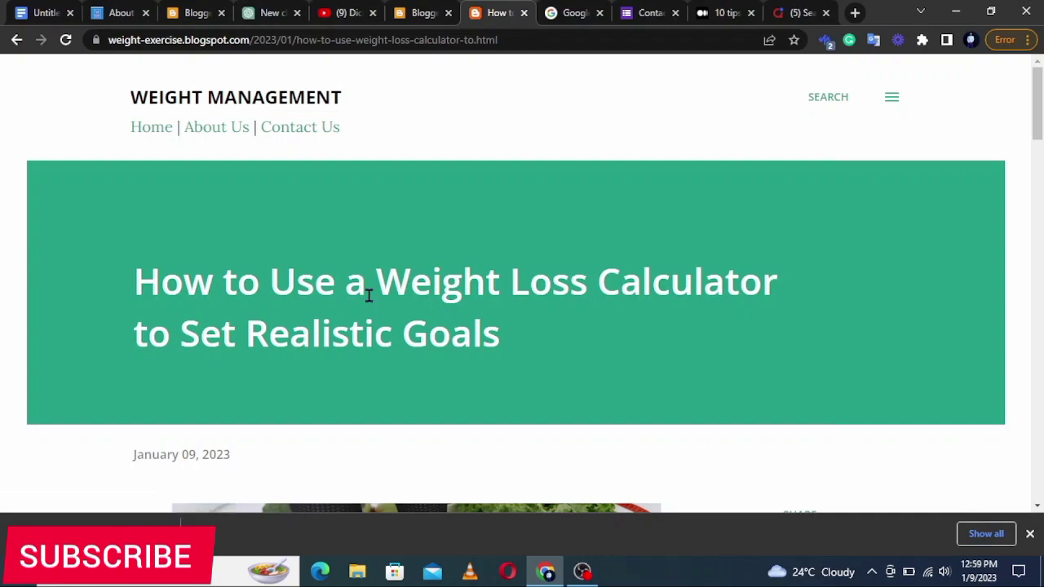
scroll(368, 295, "down", 2)
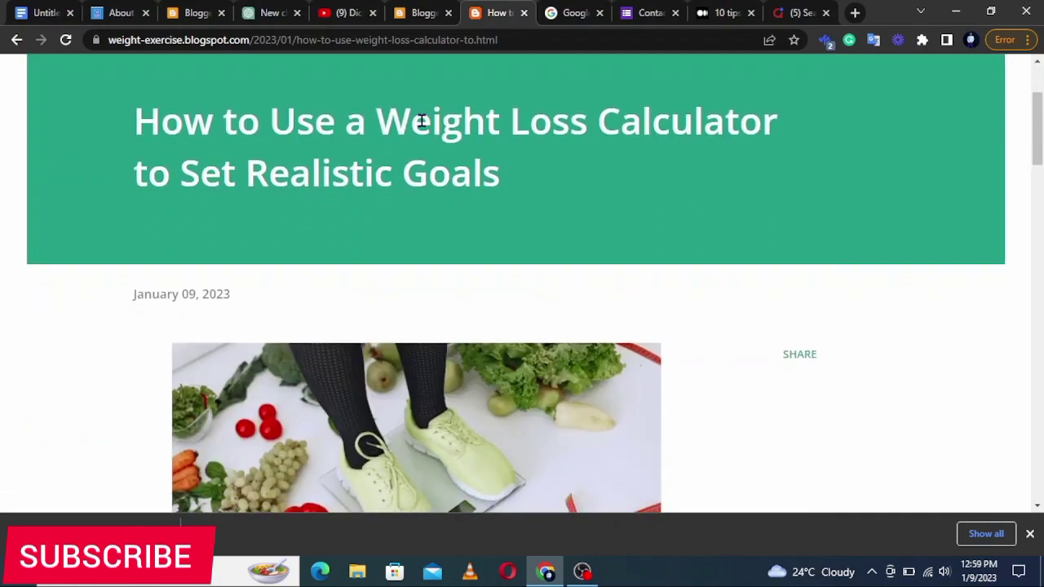
scroll(420, 121, "up", 2)
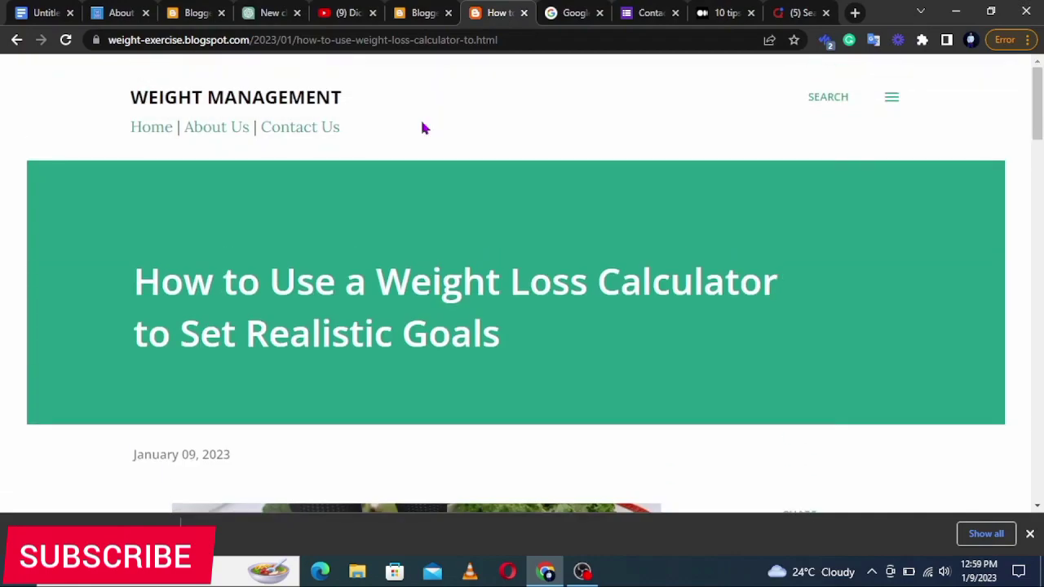
left_click(542, 33)
key("alt+Return")
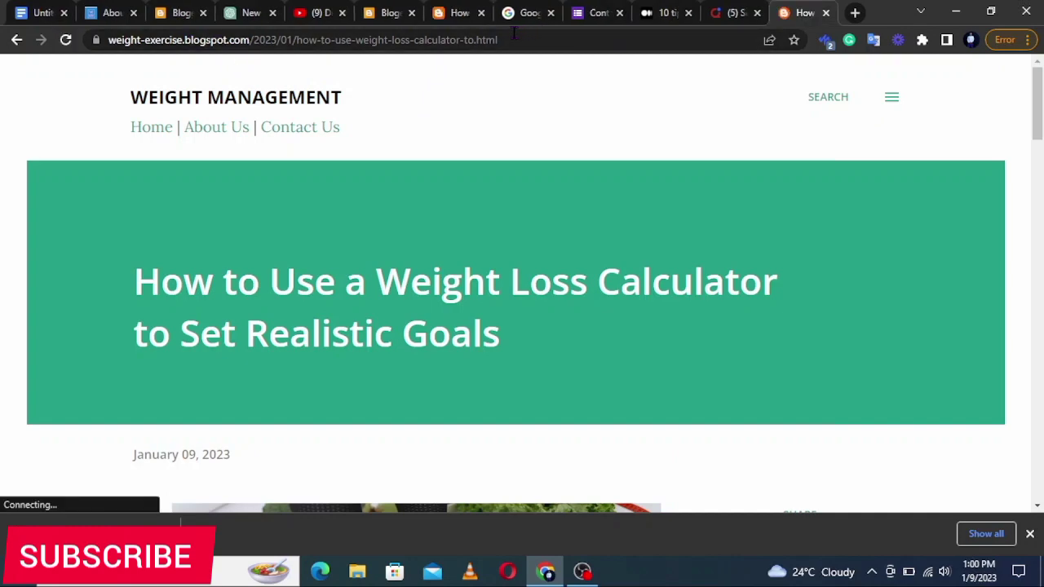
left_click(514, 33)
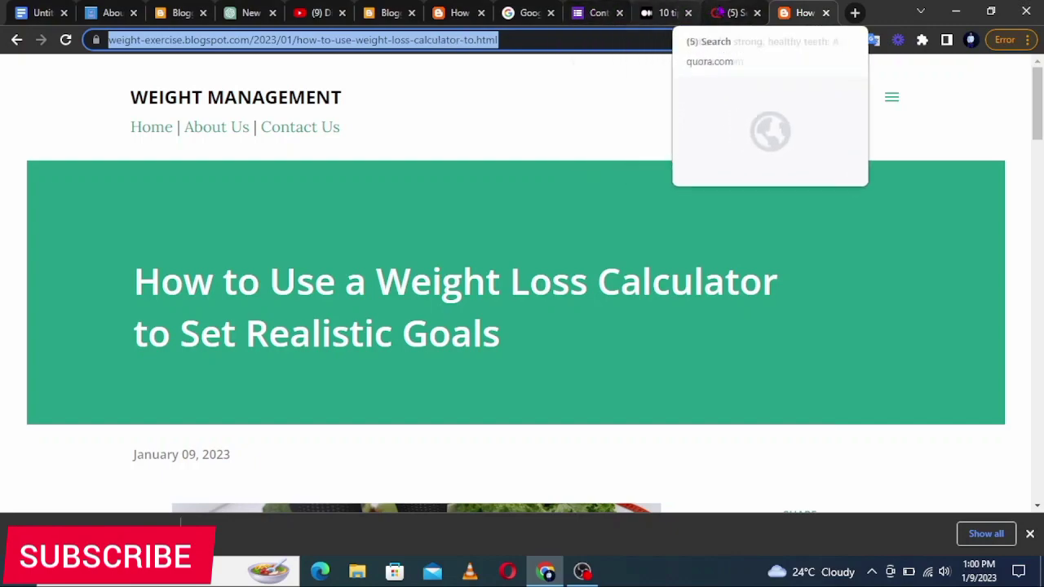
In the Quora answer, link "weight loss calculator to set realistic weight loss goals" in item 11 to the copied article URL and post the answer
left_click(732, 12)
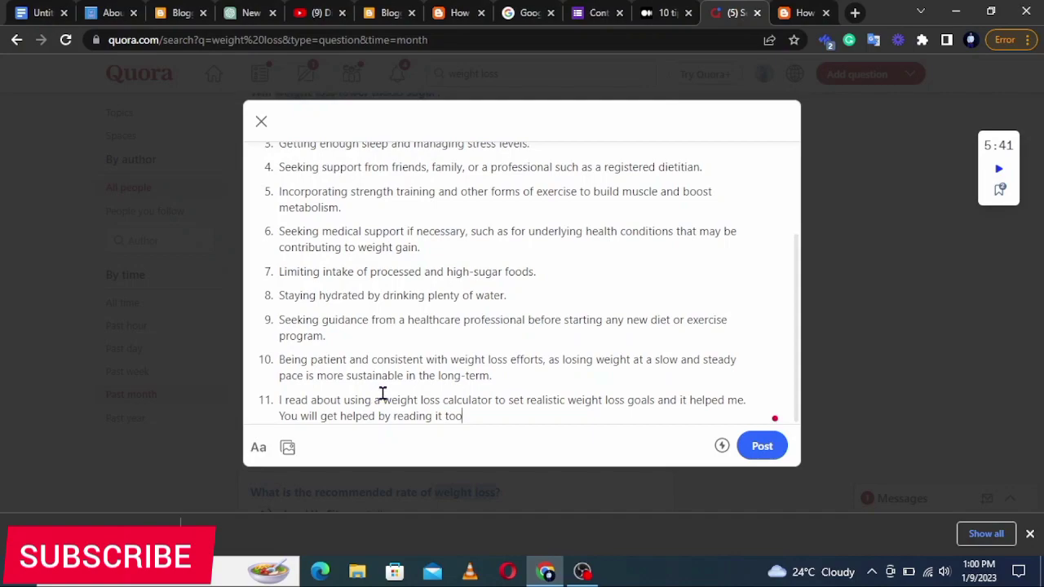
left_click_drag(382, 400, 654, 394)
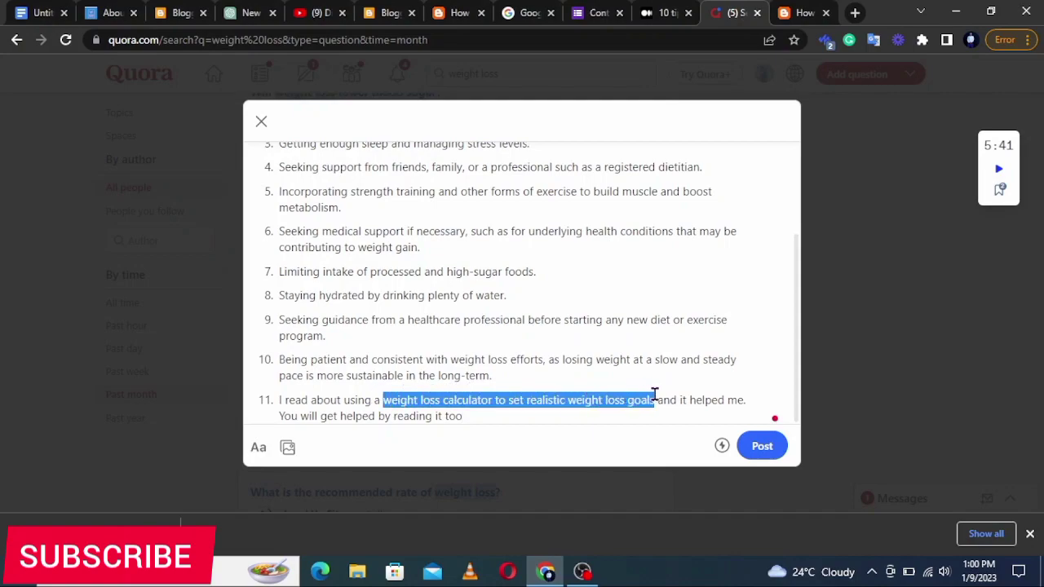
left_click(259, 456)
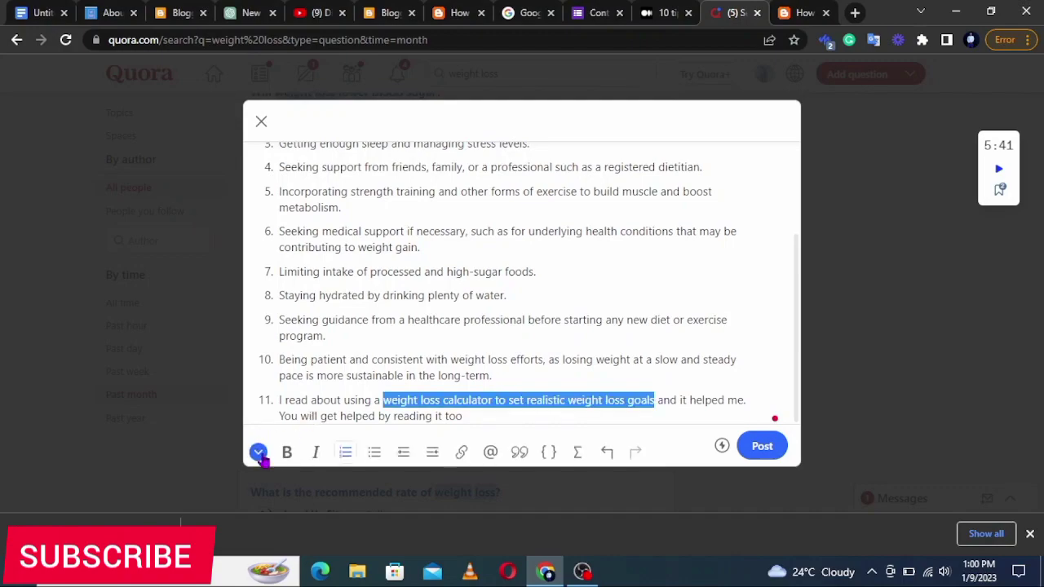
left_click(460, 448)
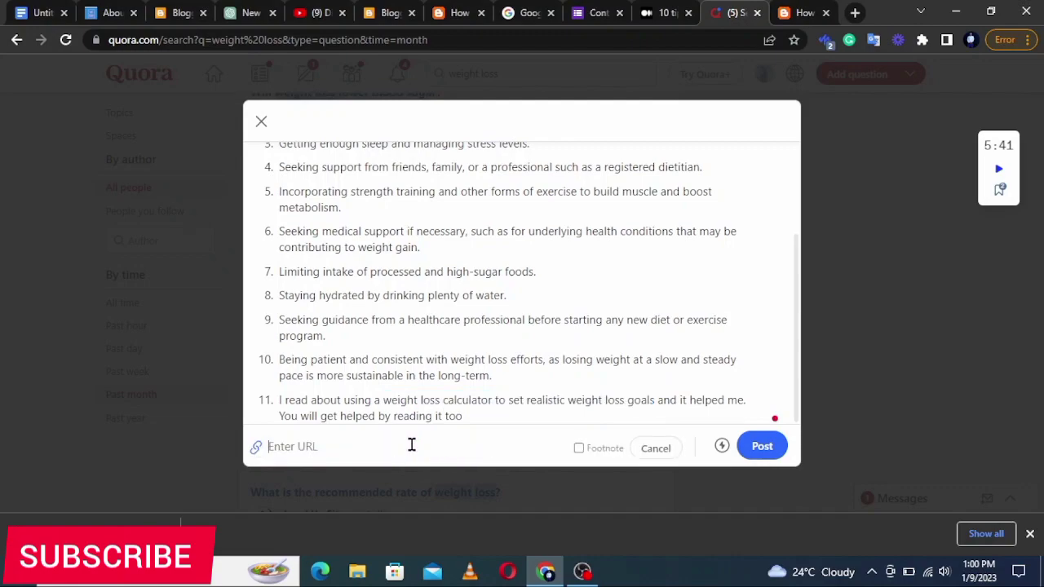
key("ctrl+v")
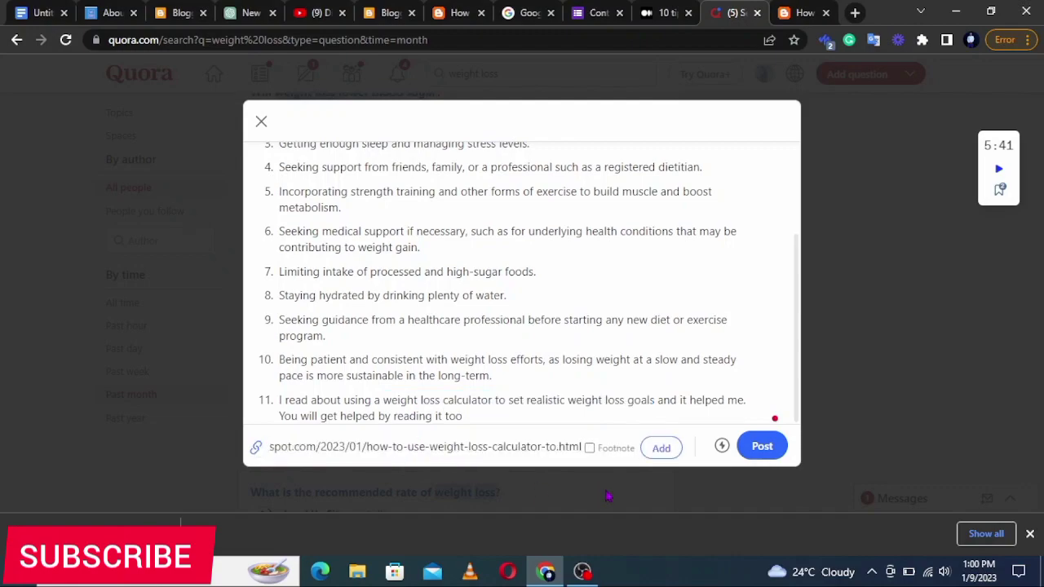
left_click(667, 447)
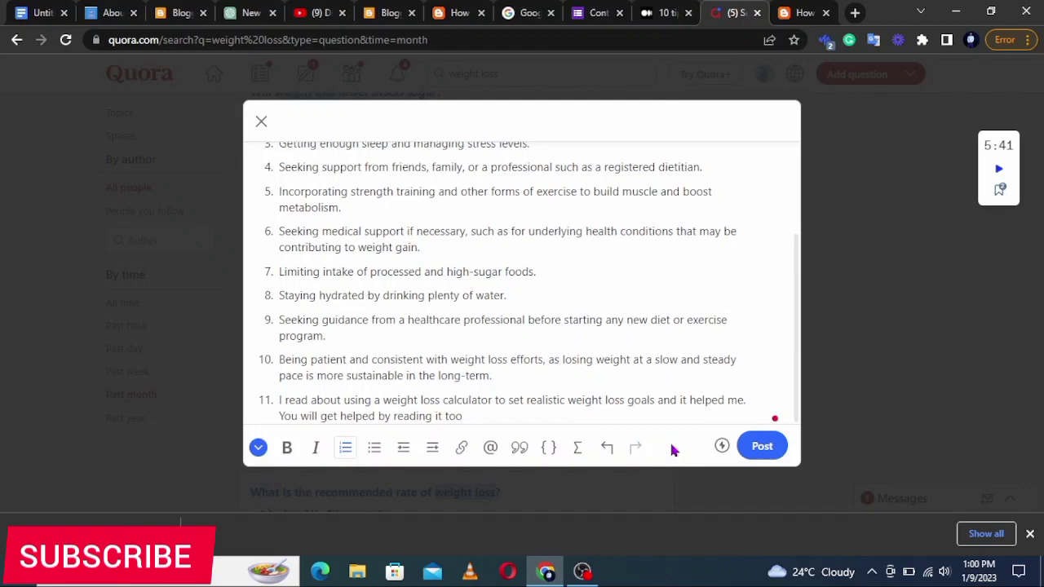
left_click(763, 446)
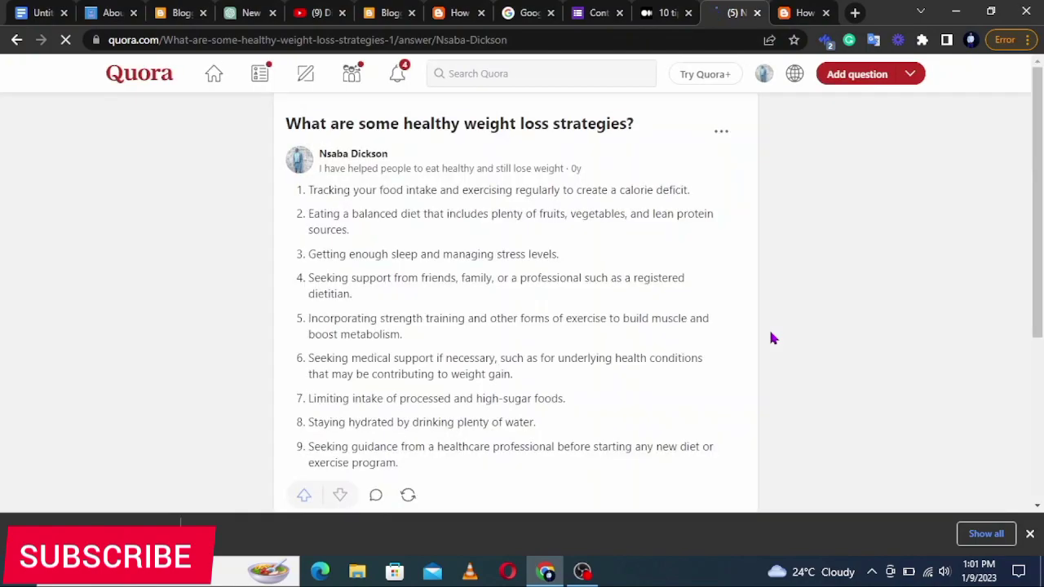
Test the article link in item 11 of the posted answer, look through the opened blog article and close it
scroll(606, 317, "down", 3)
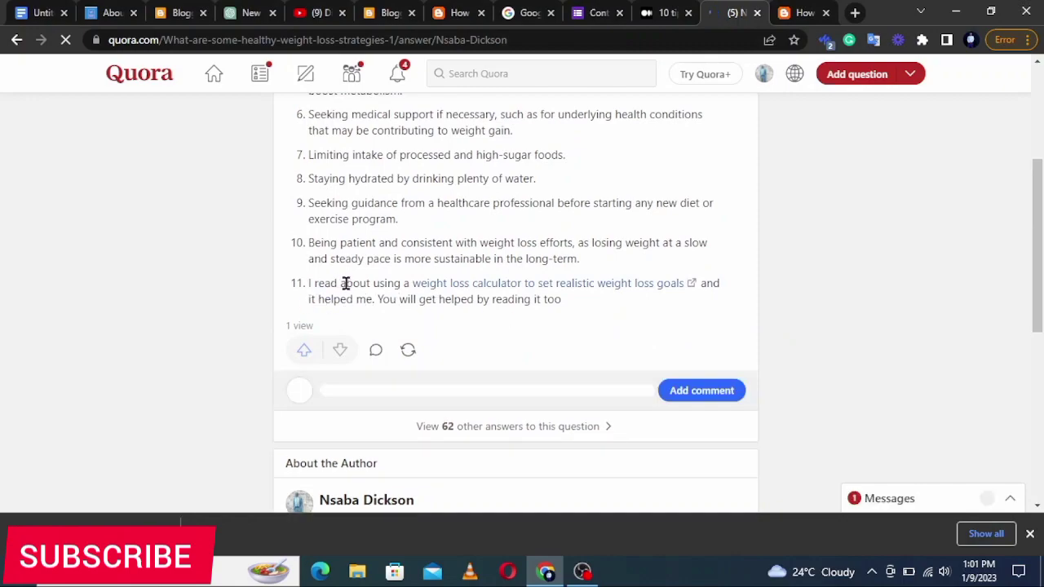
left_click(560, 290)
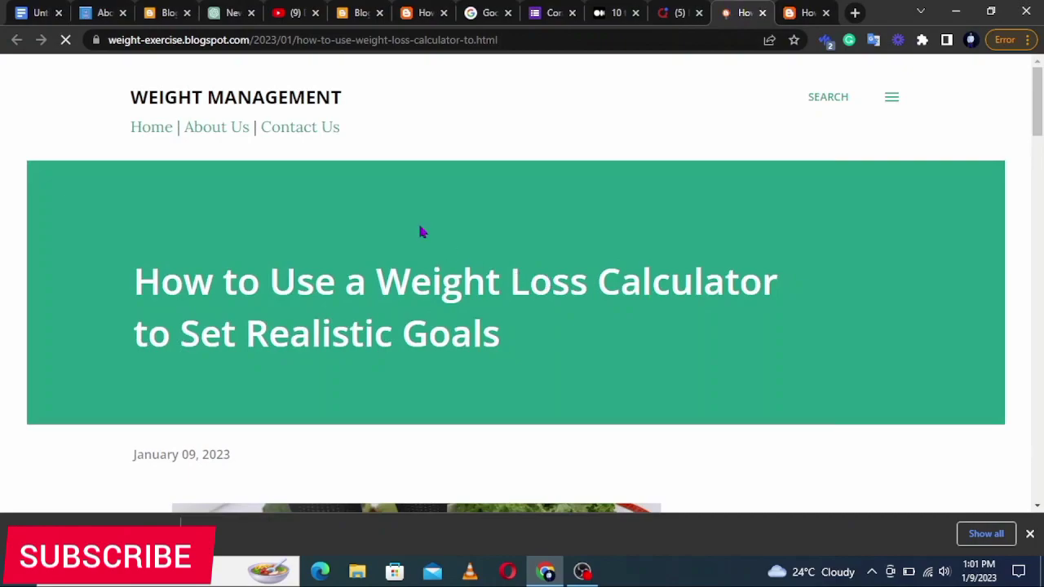
scroll(404, 283, "down", 15)
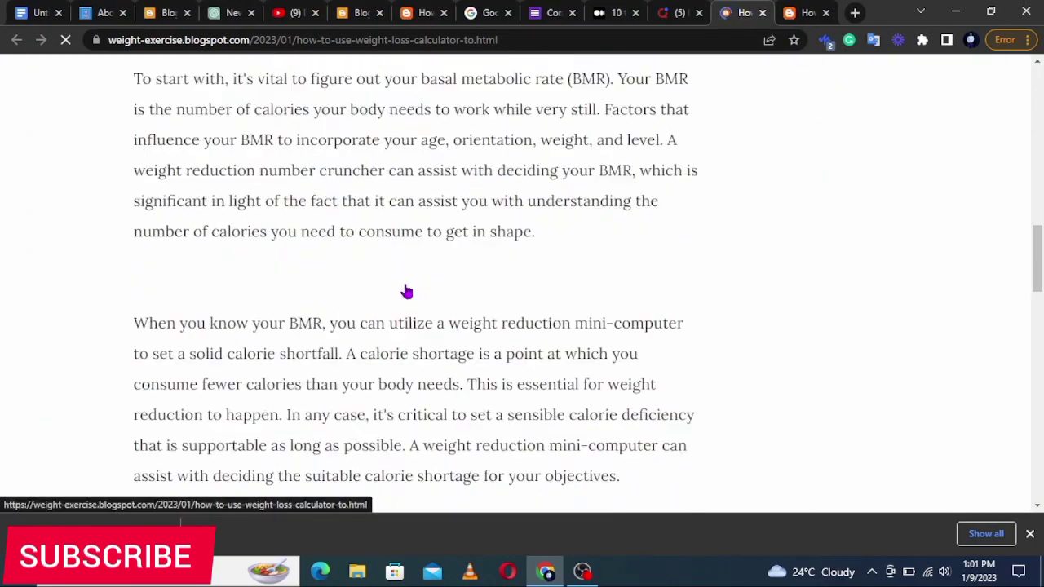
scroll(404, 291, "down", 10)
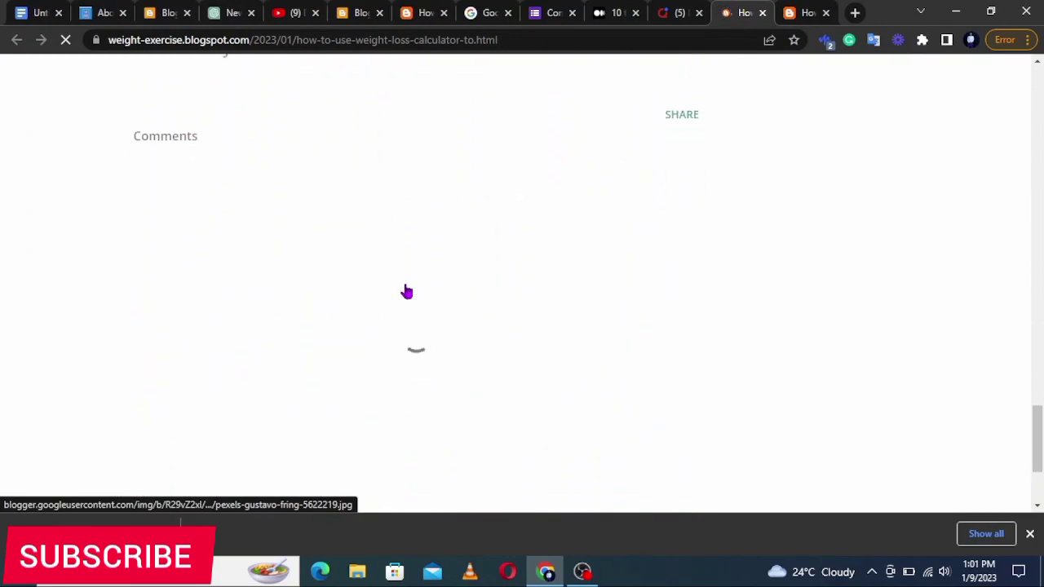
scroll(405, 292, "up", 15)
scroll(405, 291, "up", 10)
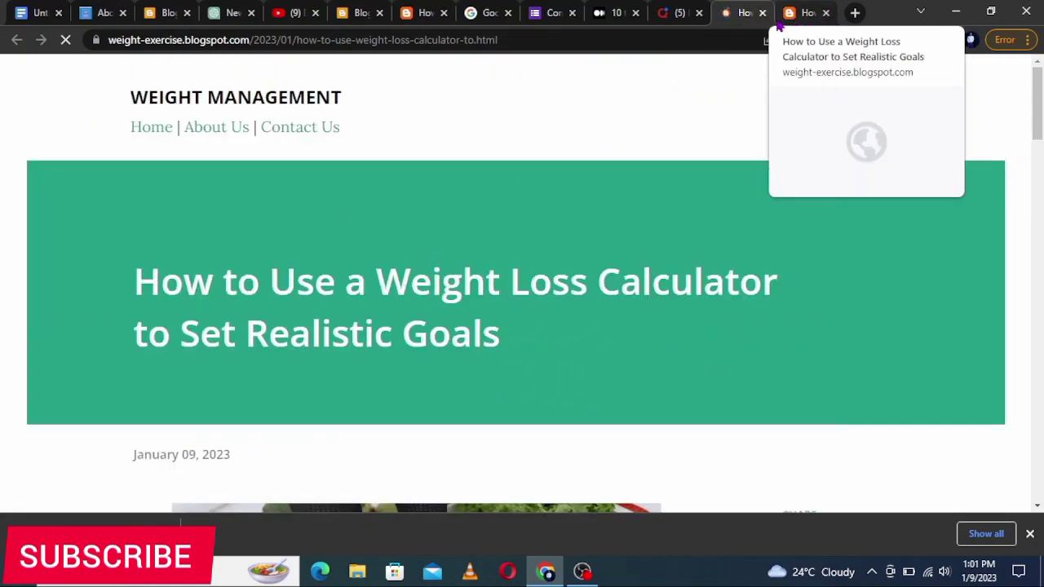
left_click(762, 14)
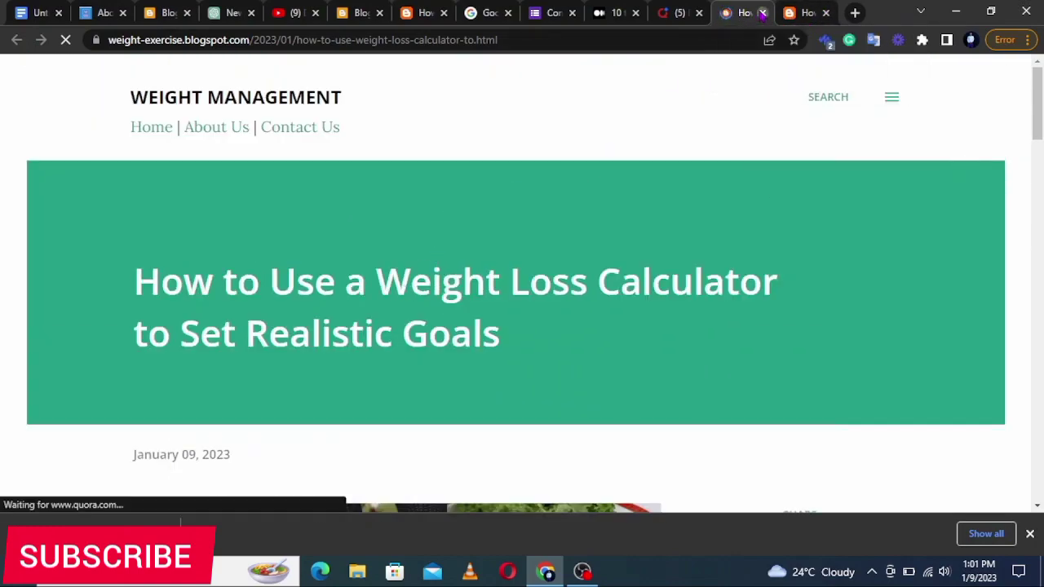
Close the extra article tab and review the posted Quora answer and the published weight loss calculator article
left_click(762, 13)
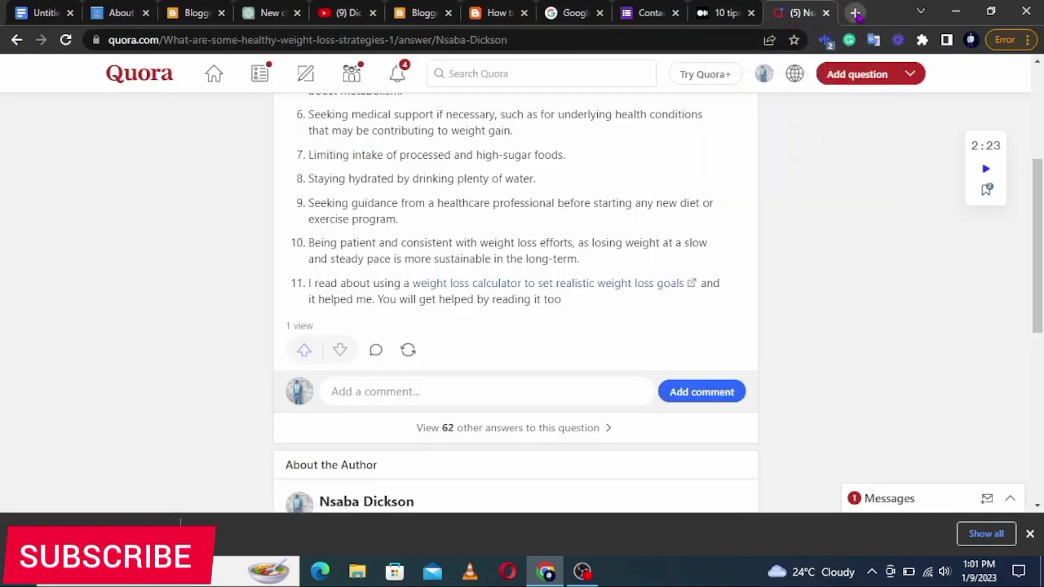
left_click(855, 13)
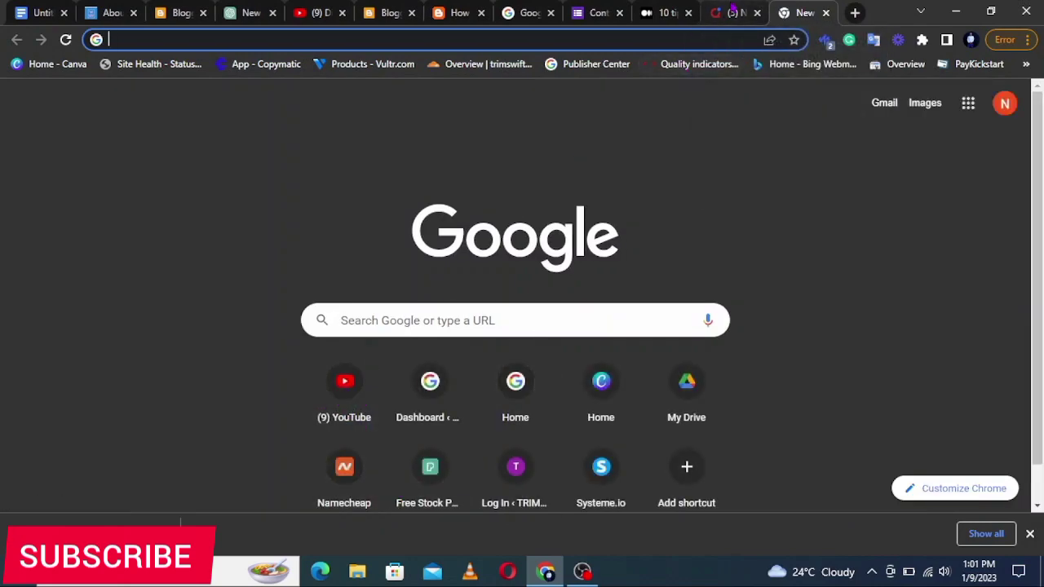
left_click(718, 13)
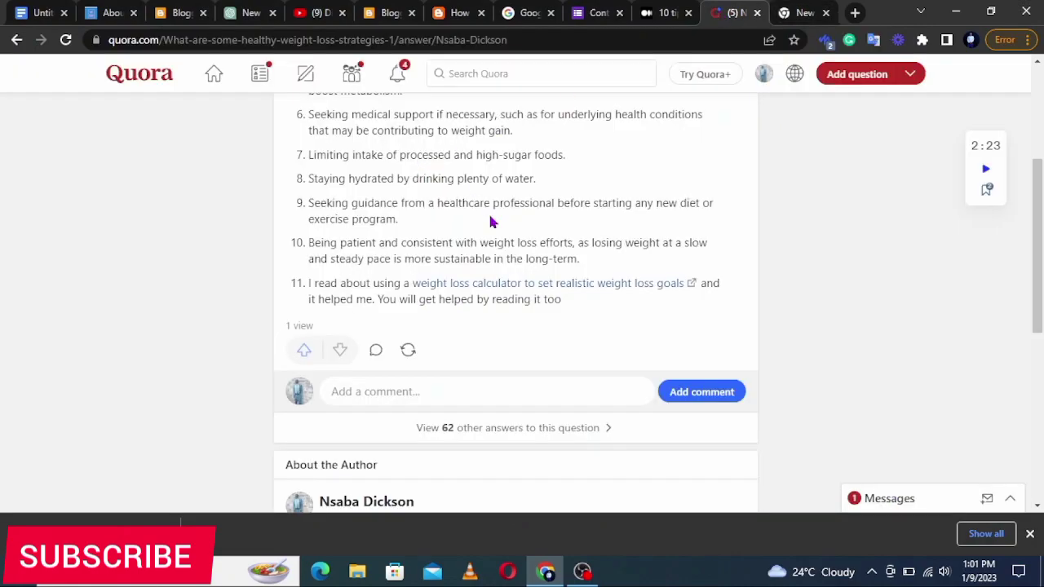
scroll(492, 221, "up", 3)
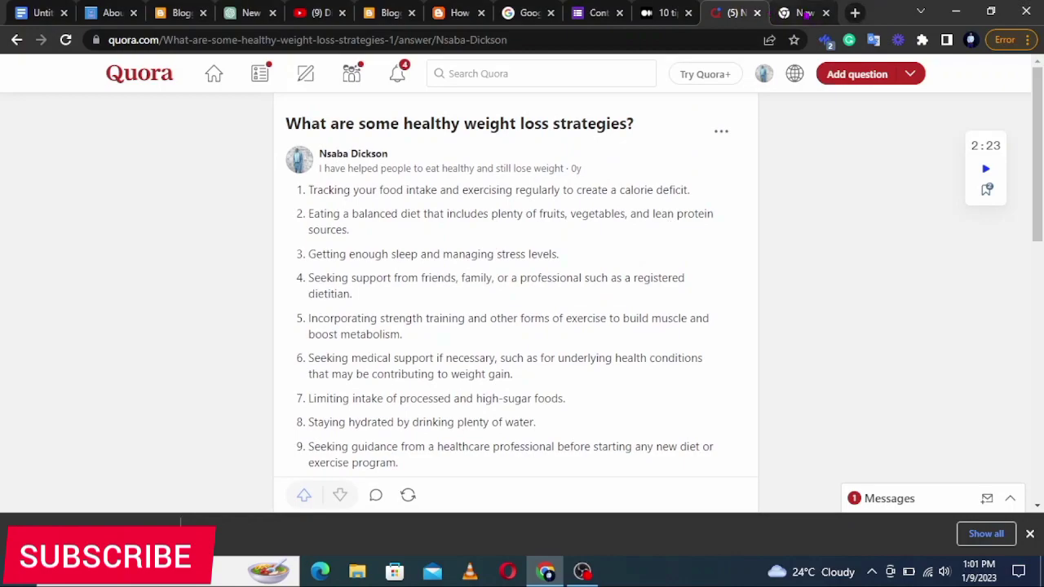
left_click(441, 13)
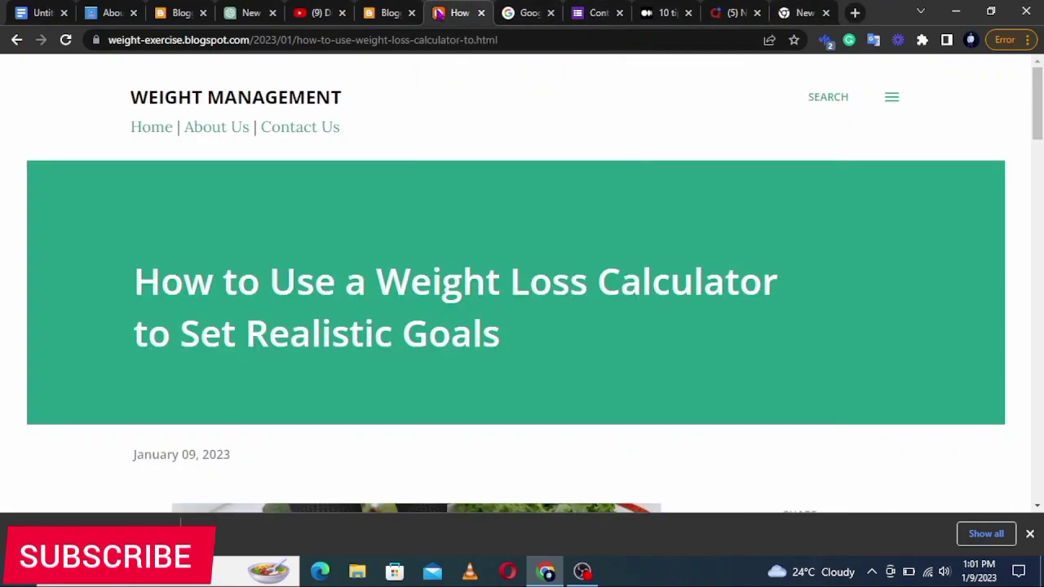
scroll(471, 379, "down", 15)
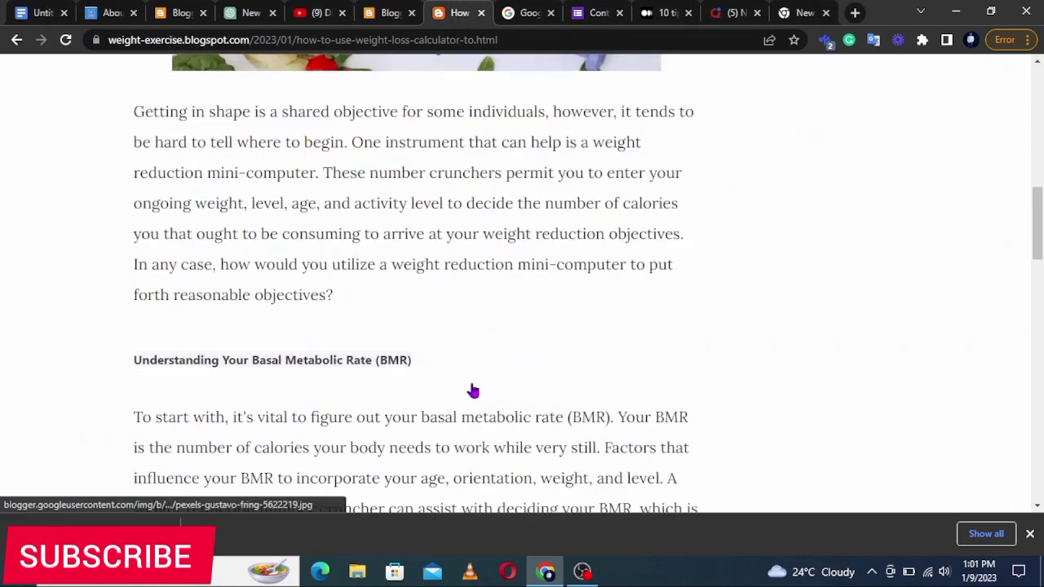
scroll(470, 383, "down", 2)
scroll(471, 382, "down", 4)
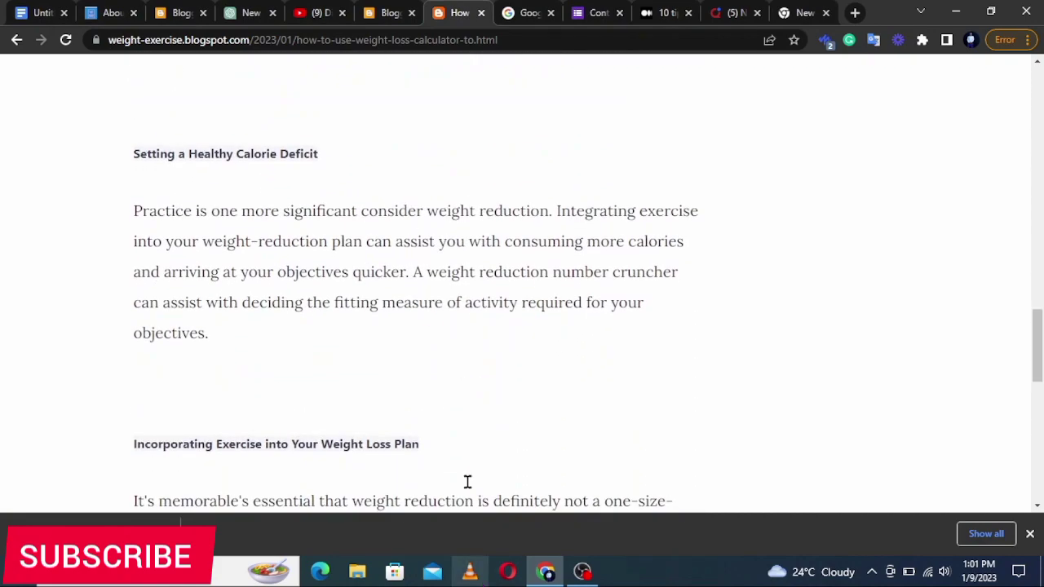
scroll(530, 372, "up", 20)
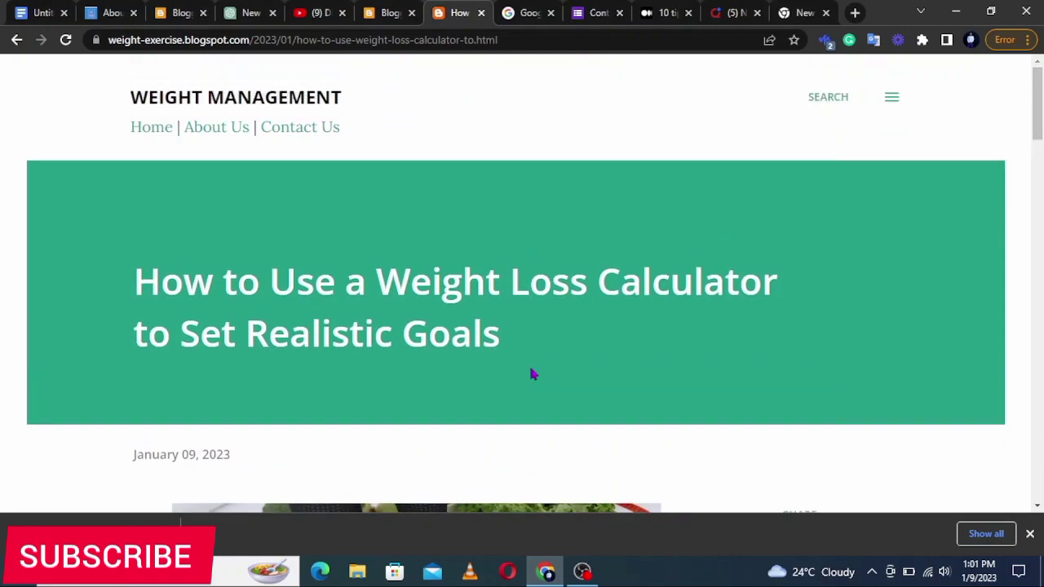
Search Google for "invideo" in a new tab and open the InVideo dashboard
left_click(854, 12)
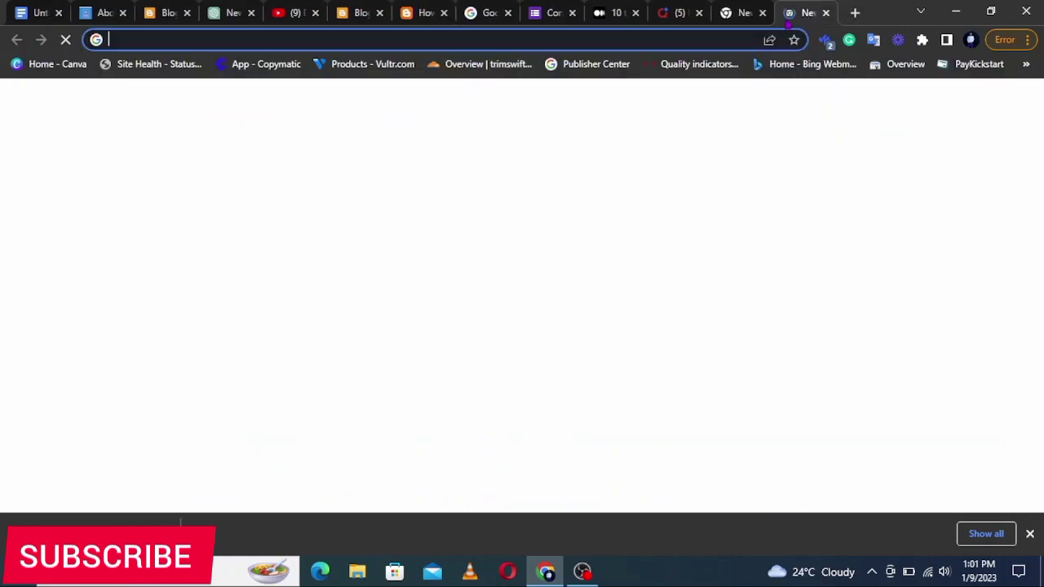
left_click(761, 12)
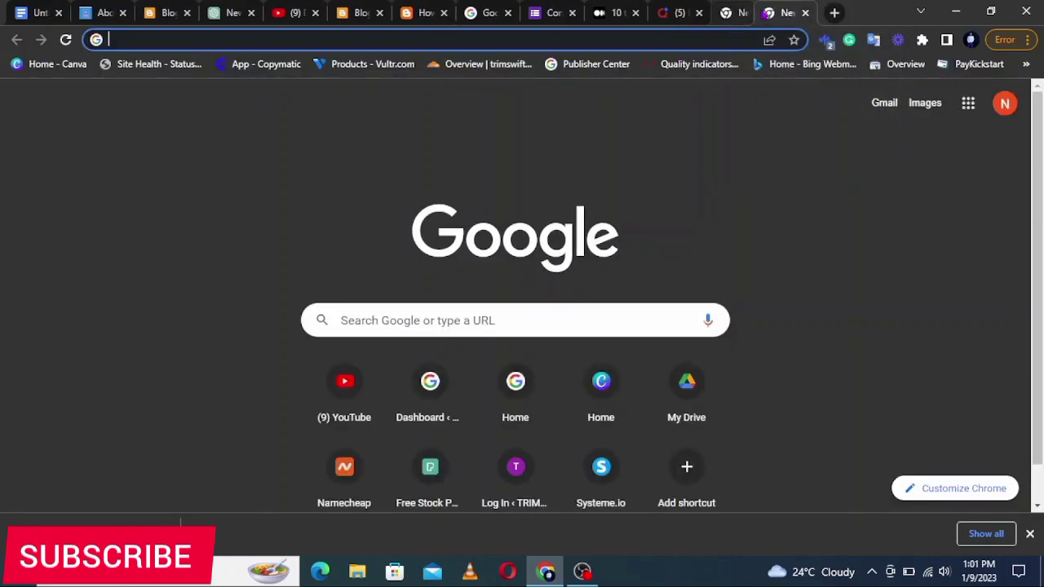
left_click(613, 39)
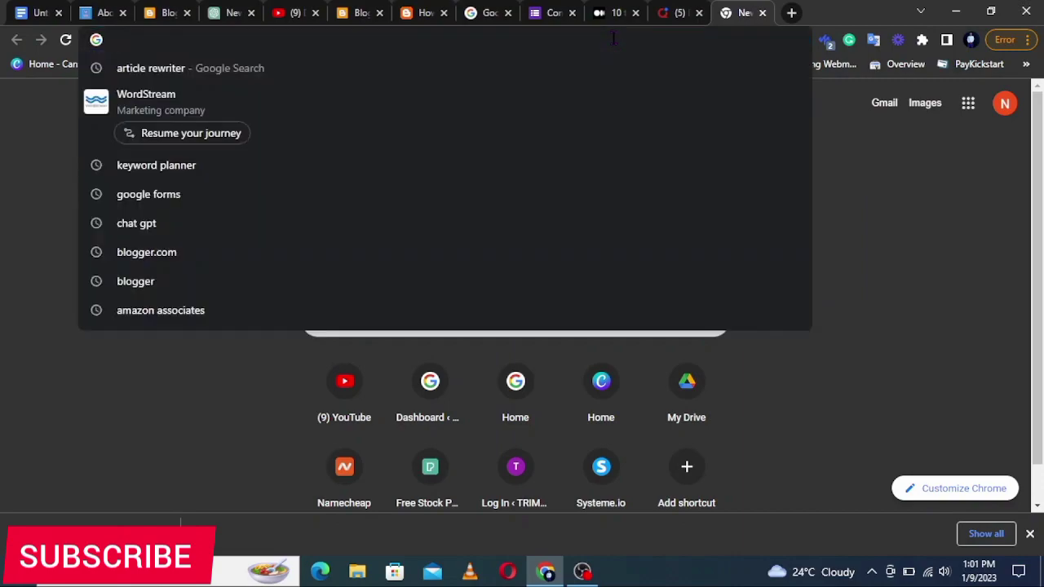
type("Invid")
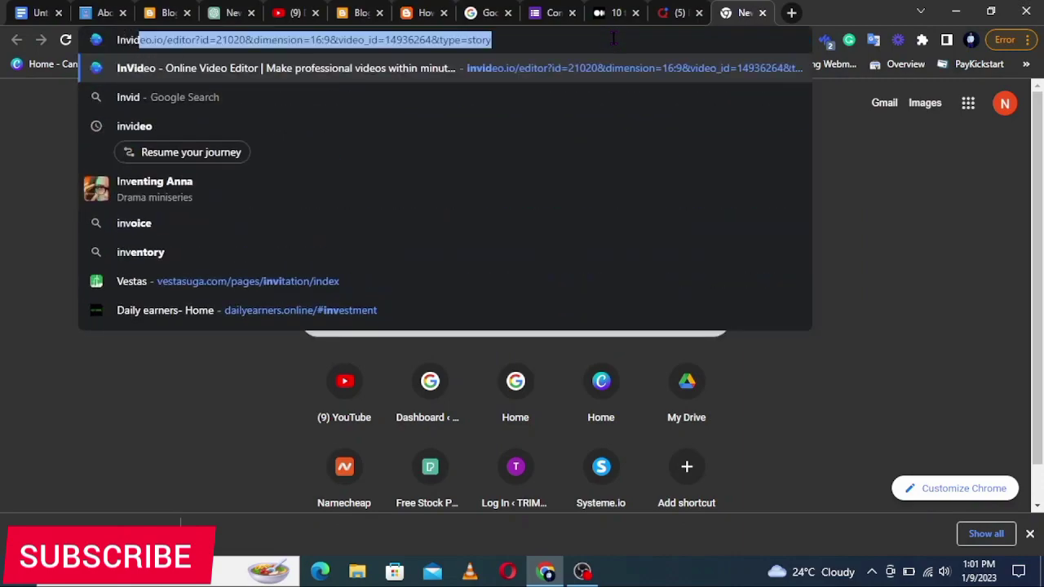
type("eo")
key("Return")
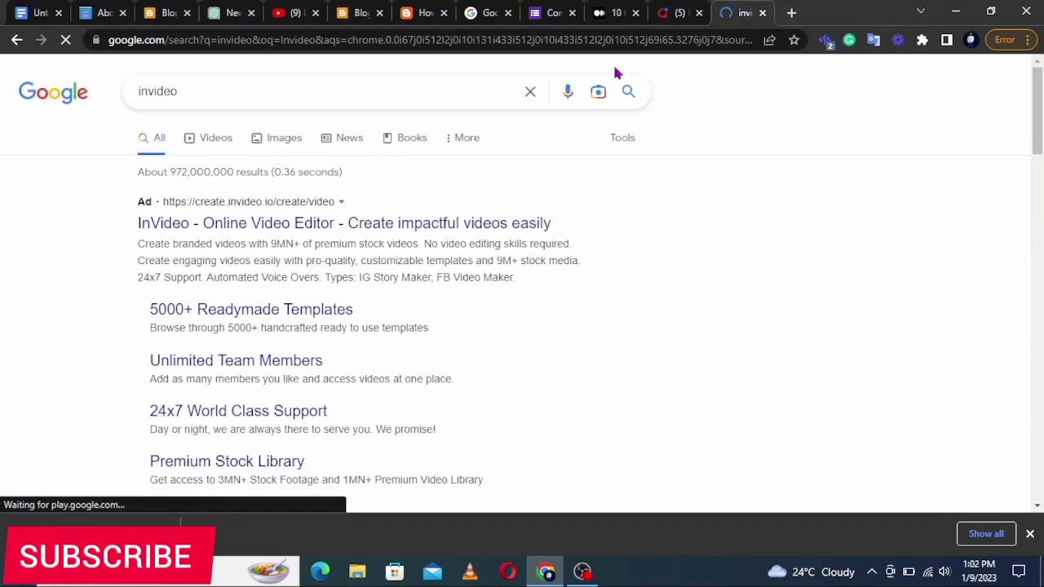
scroll(411, 325, "down", 3)
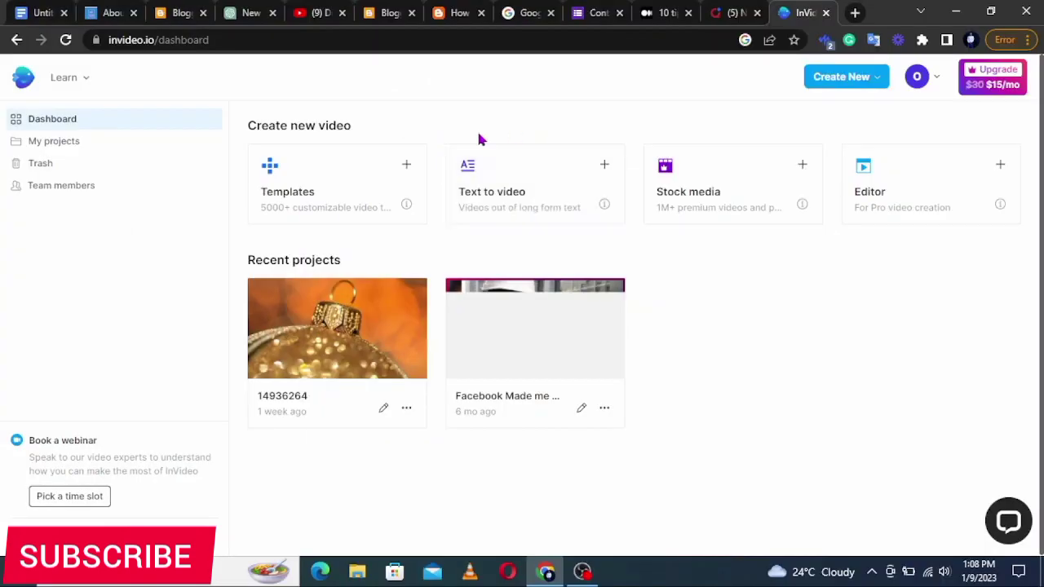
Start a Text to video project in InVideo and show the suggested templates in Portrait aspect ratio
left_click(494, 188)
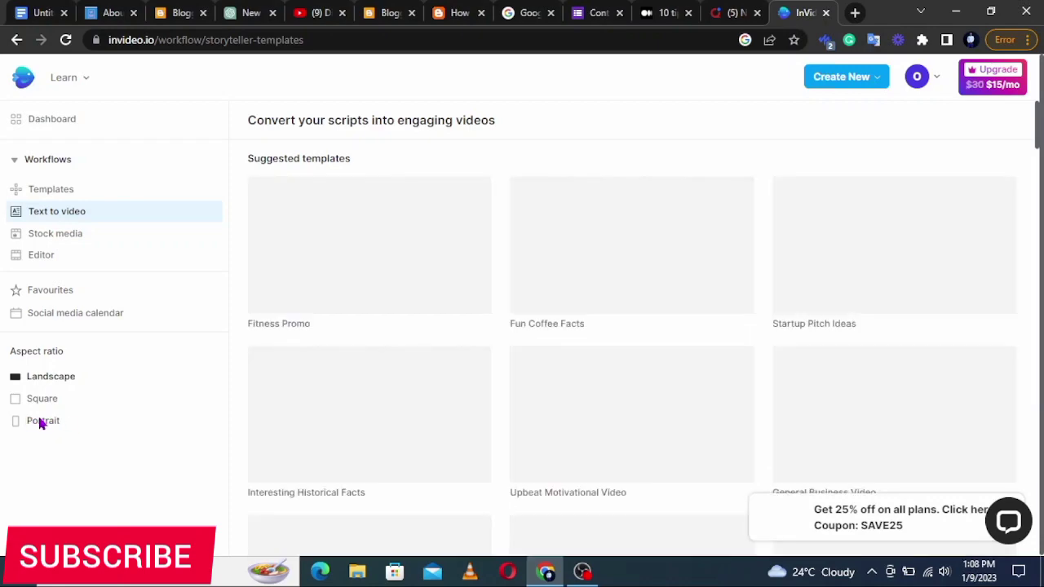
left_click(40, 421)
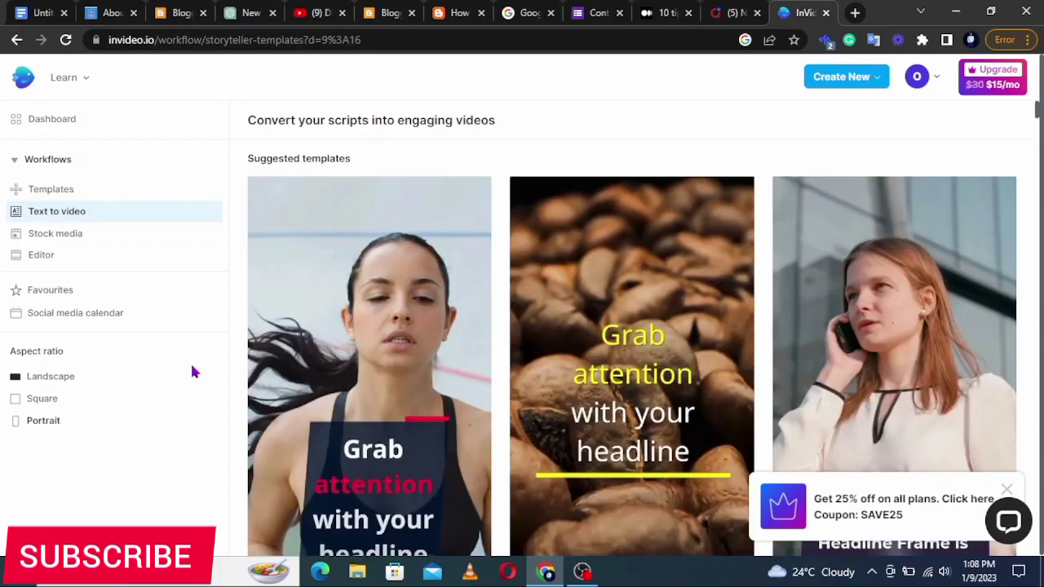
scroll(333, 334, "down", 3)
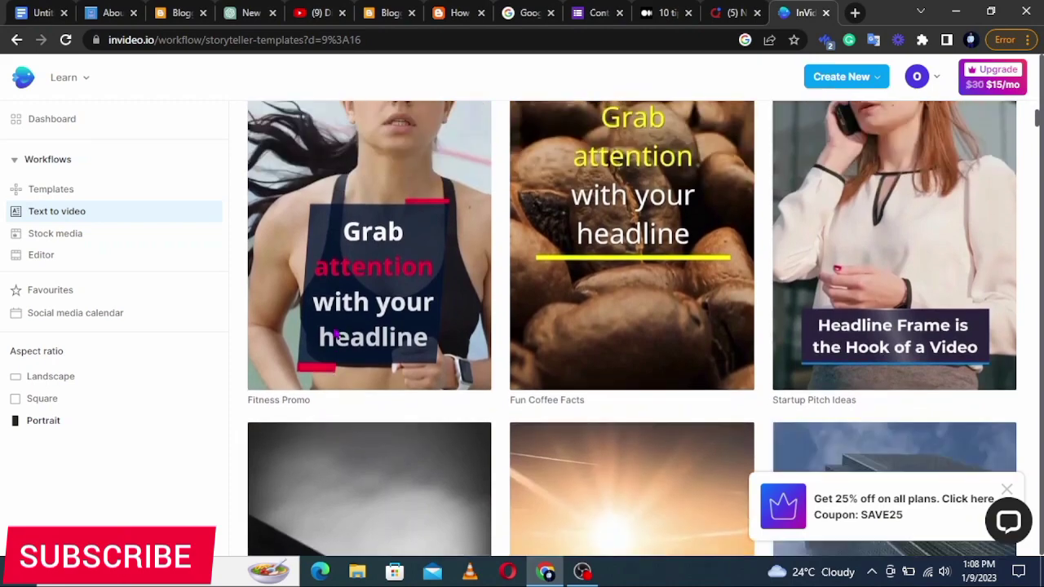
scroll(334, 334, "up", 3)
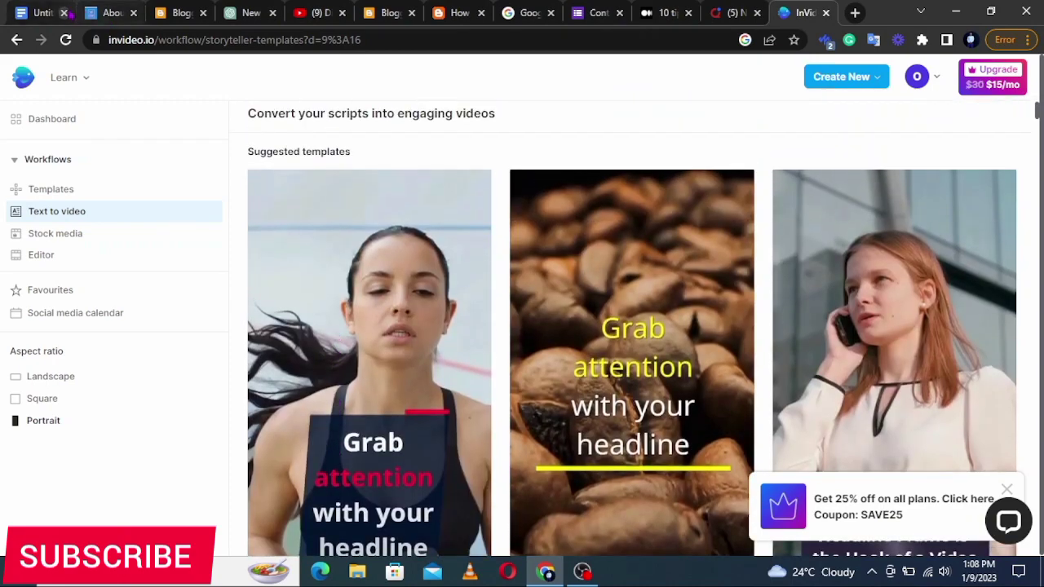
Switch to ChatGPT and copy the full generated weight loss calculator article, from "Losing weight is a common goal" through its conclusion
left_click(247, 13)
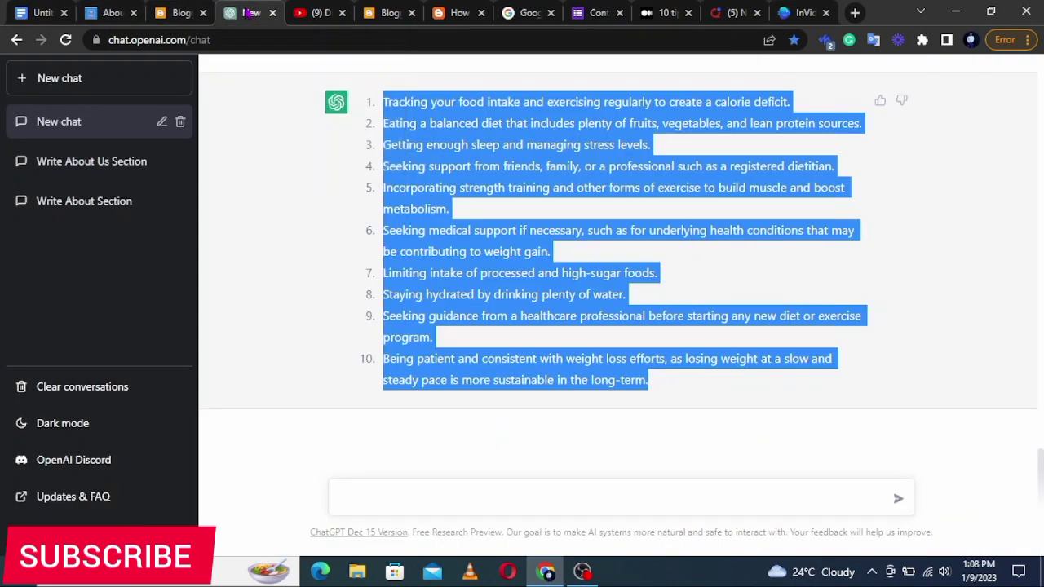
left_click(323, 304)
scroll(322, 306, "up", 15)
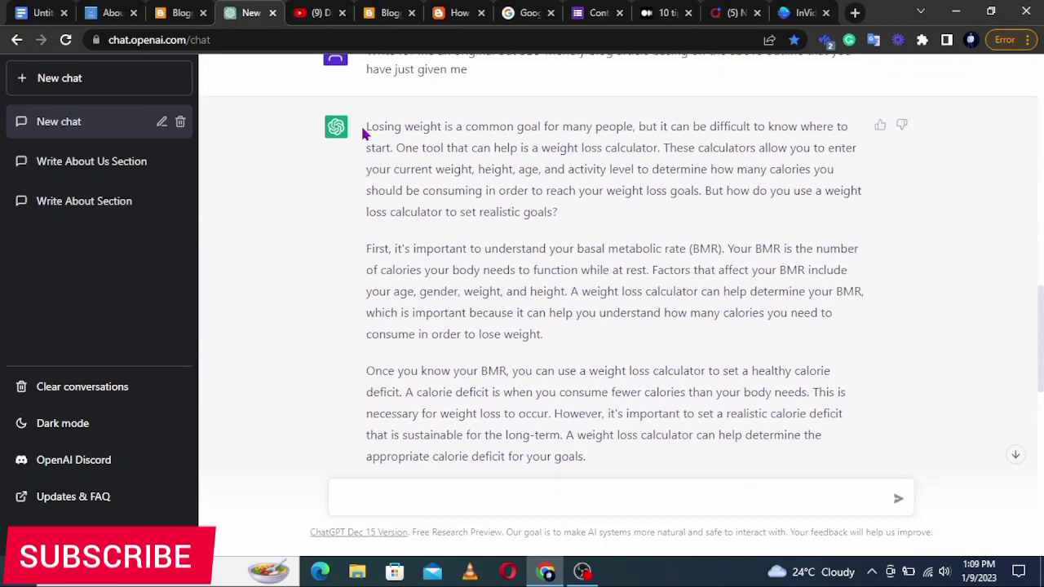
left_click_drag(364, 128, 779, 432)
key("ctrl+c")
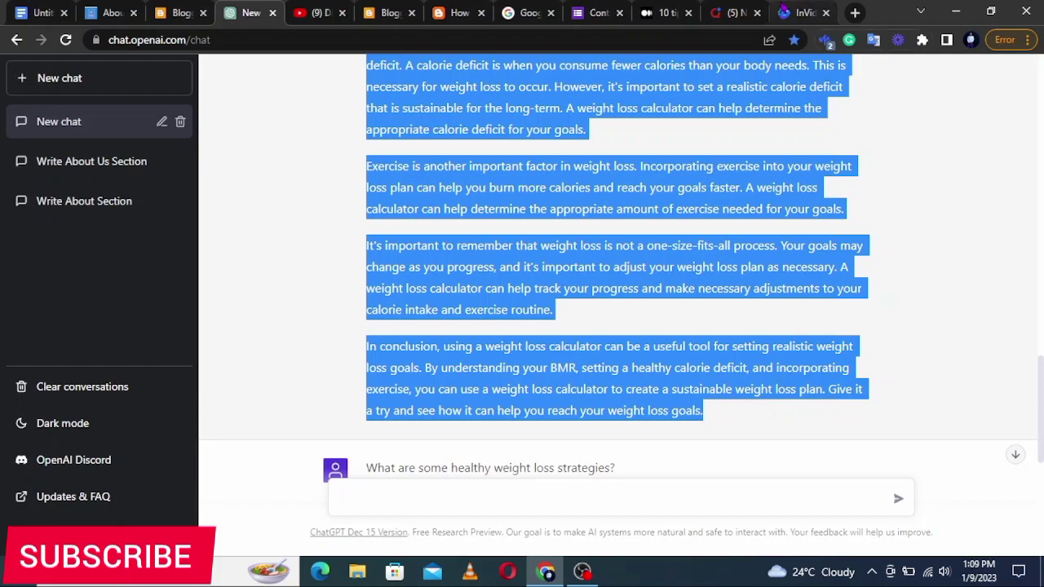
Return to InVideo, use the Fitness Promo template in Portrait (9:16) and dismiss the discount offer
left_click(799, 12)
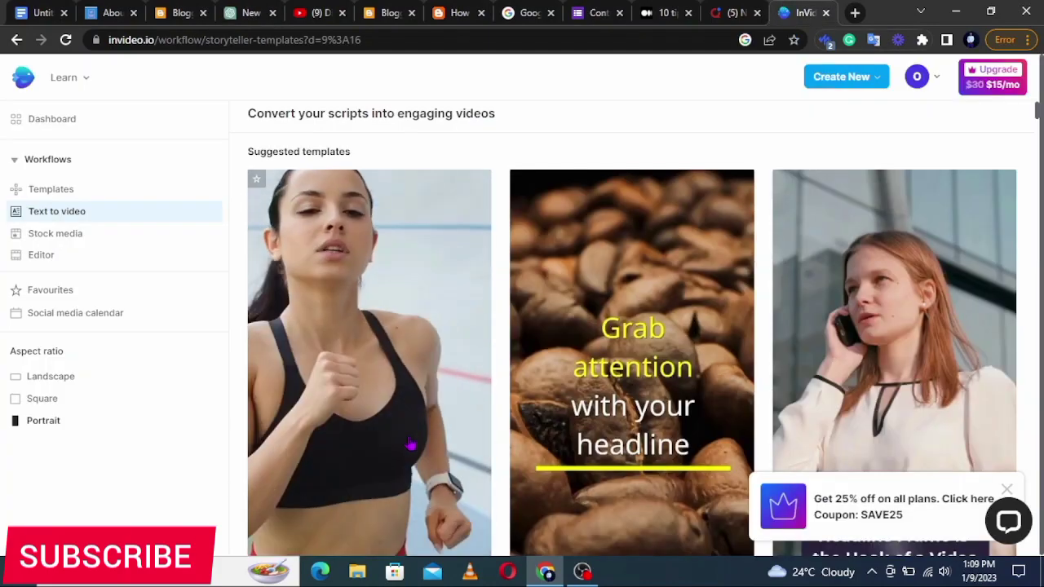
left_click(411, 442)
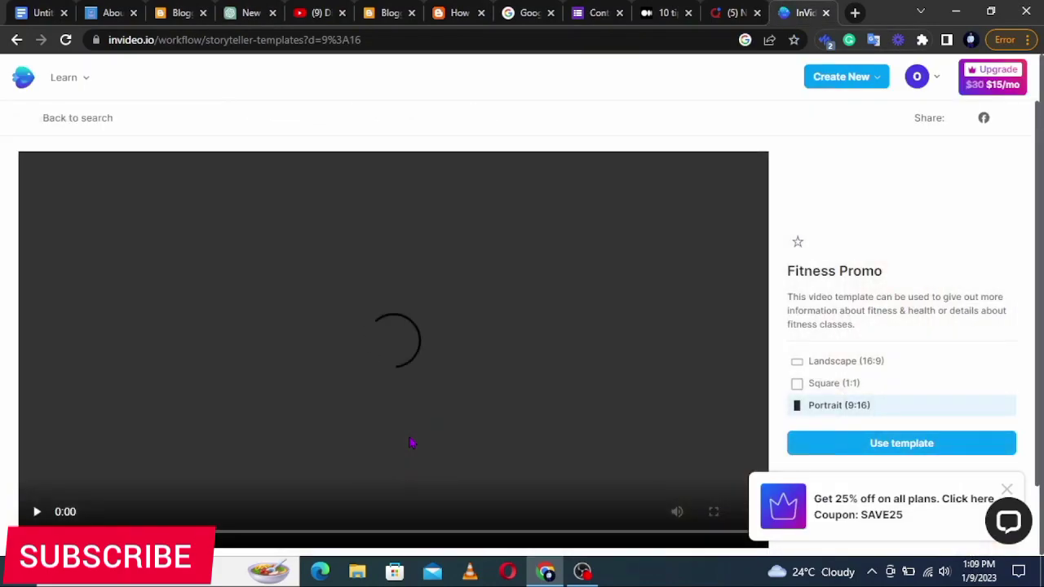
left_click(861, 446)
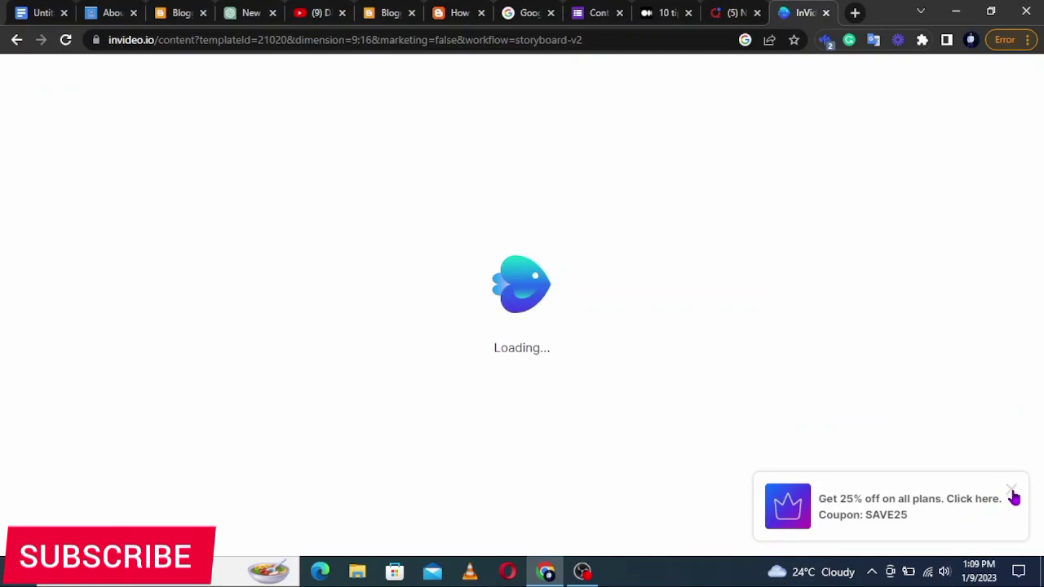
left_click(1010, 491)
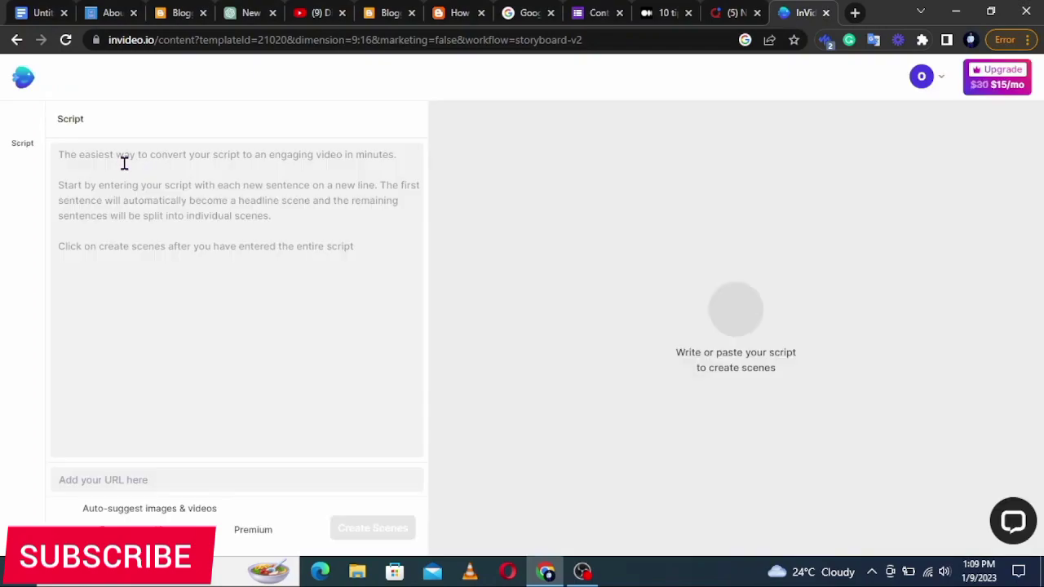
Paste the copied article as the video script, accept the automatic text rearrangement and create the scenes
left_click(124, 163)
key("ctrl+v")
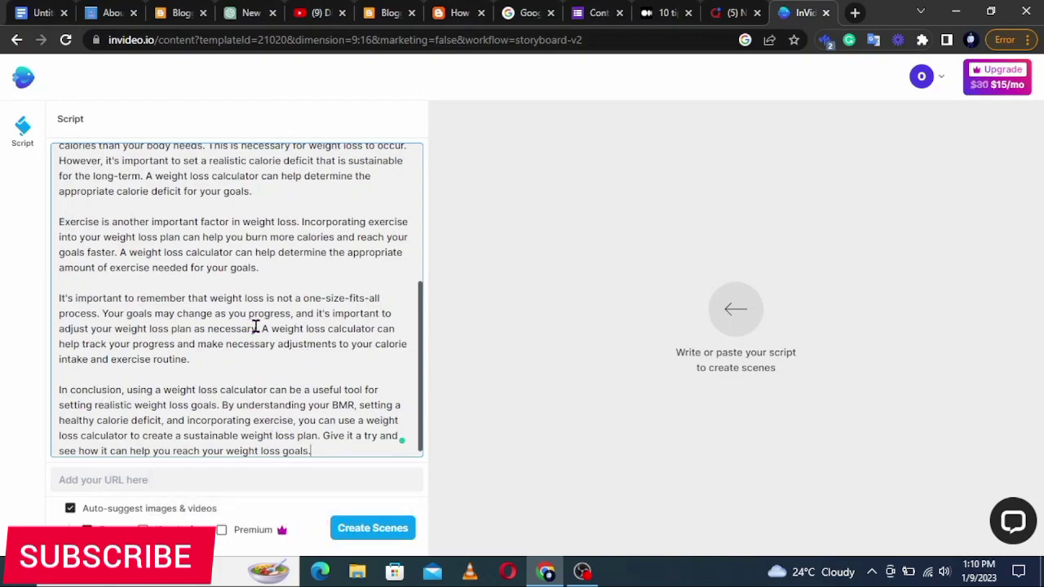
left_click(387, 533)
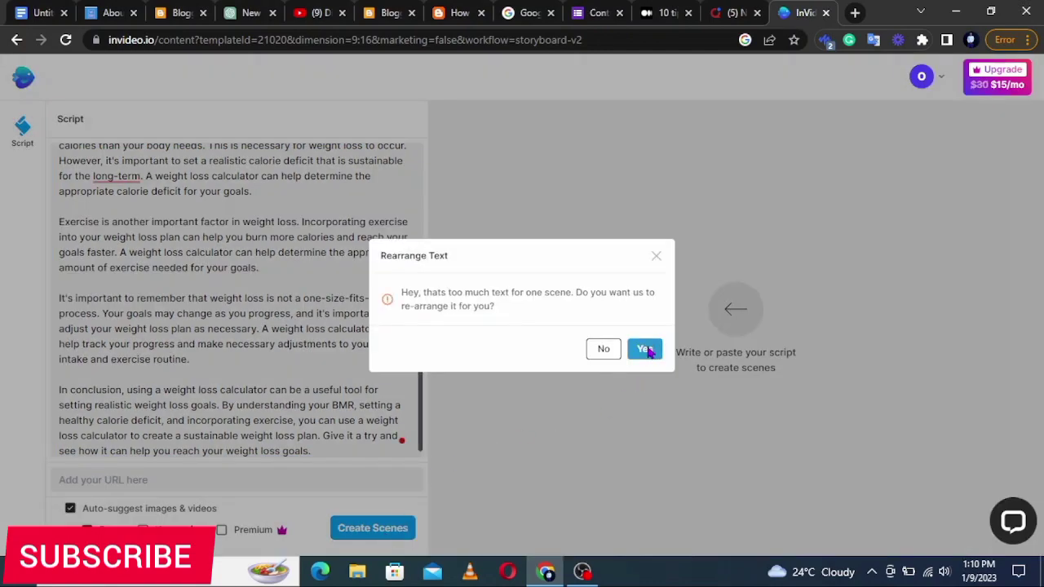
left_click(645, 349)
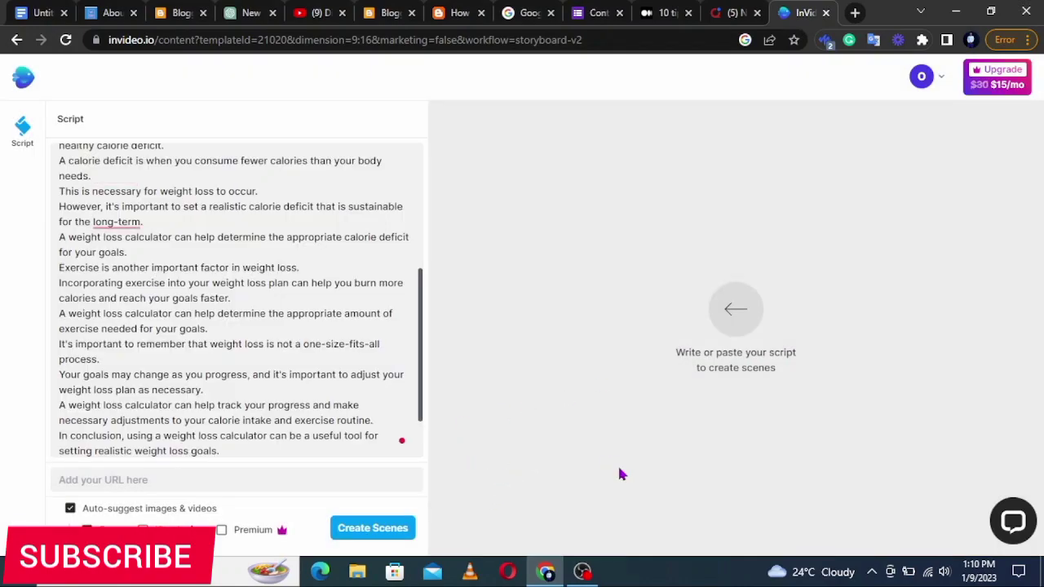
left_click(380, 530)
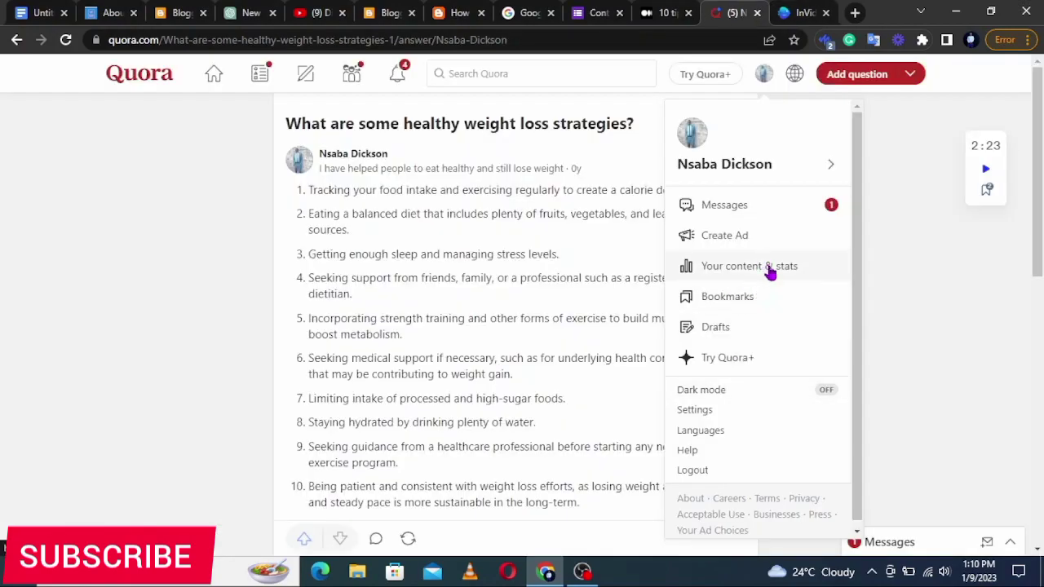
Open the content and stats page of the Quora account and examine the views of past answers and questions
left_click(769, 272)
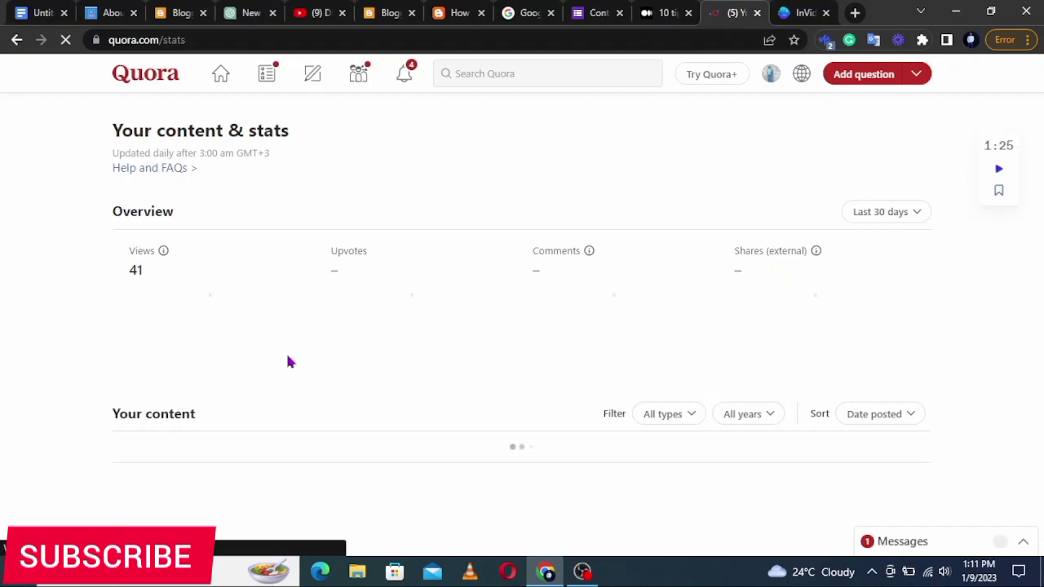
mouse_move(228, 306)
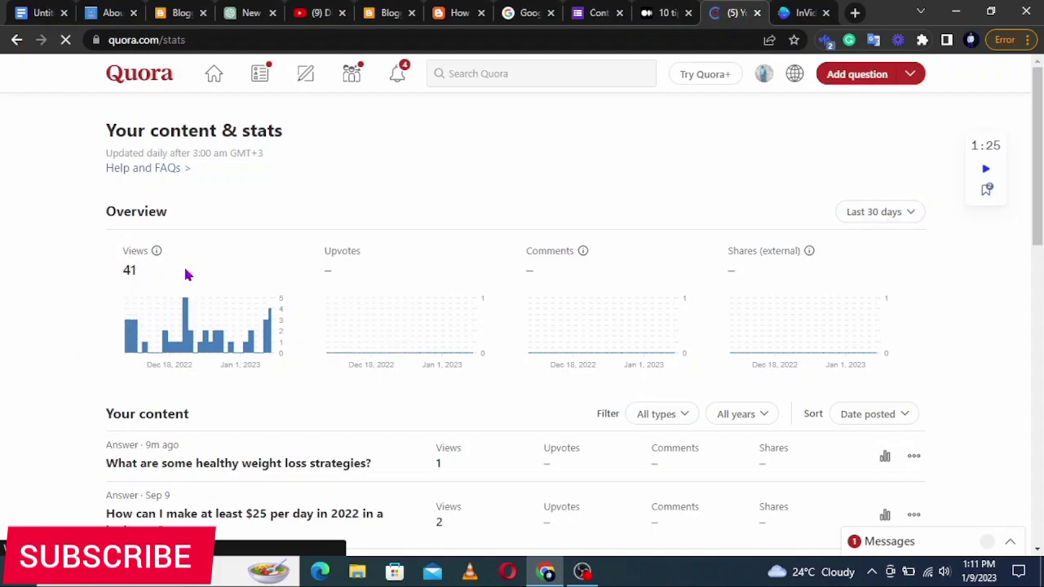
mouse_move(192, 344)
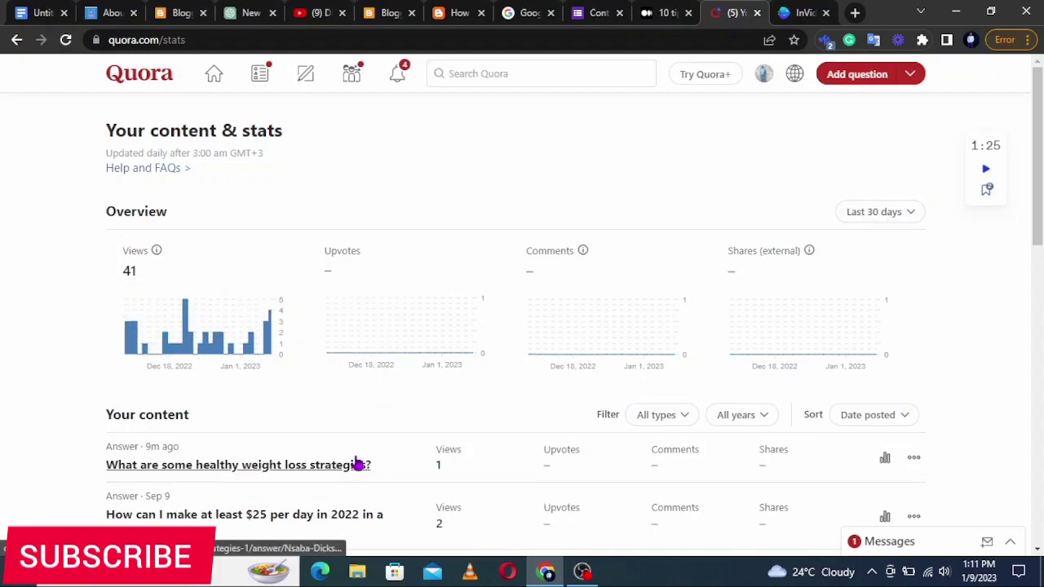
scroll(358, 461, "down", 5)
scroll(358, 462, "down", 2)
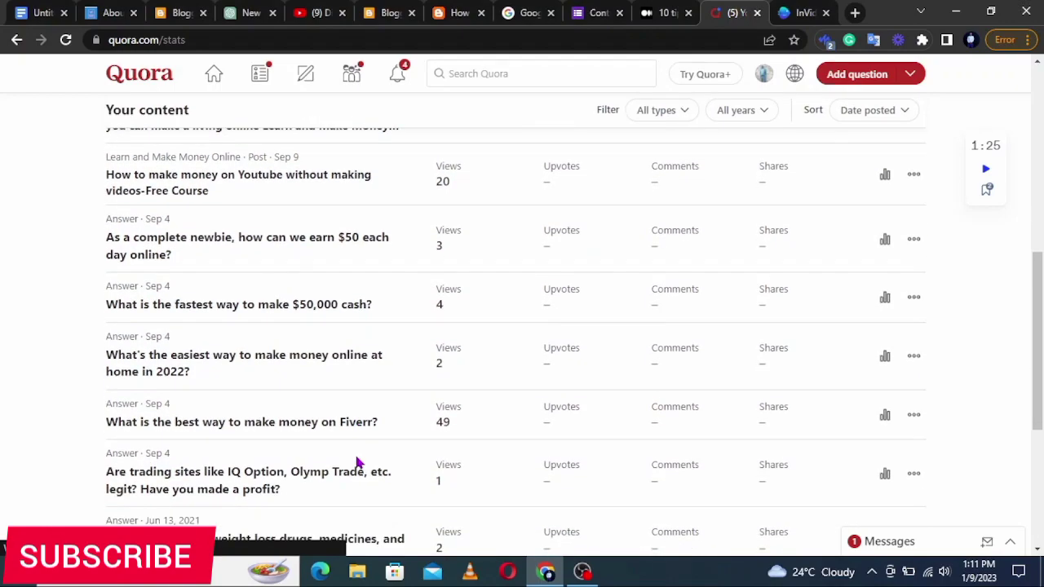
scroll(356, 463, "down", 6)
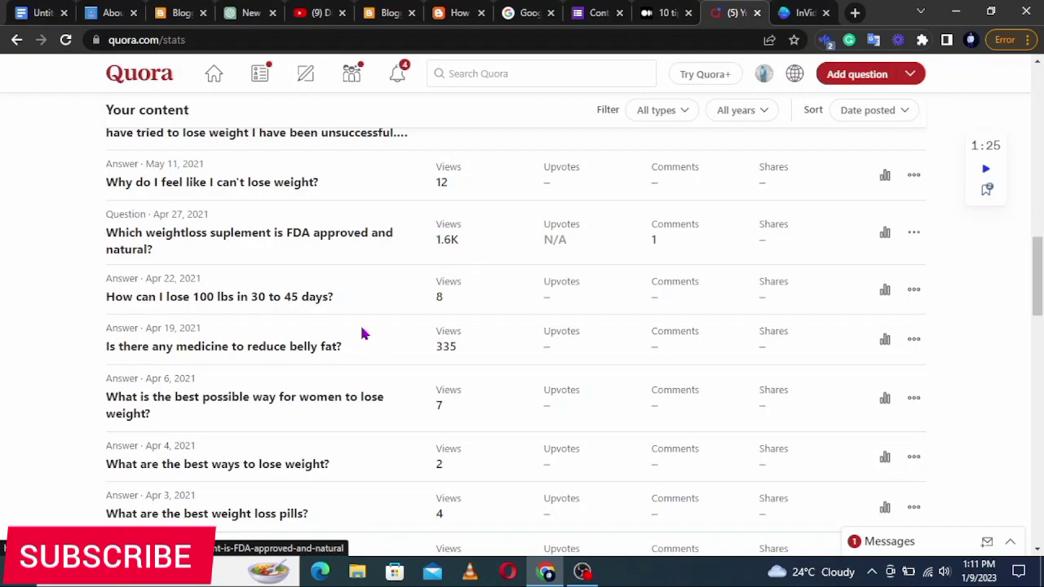
scroll(363, 333, "down", 2)
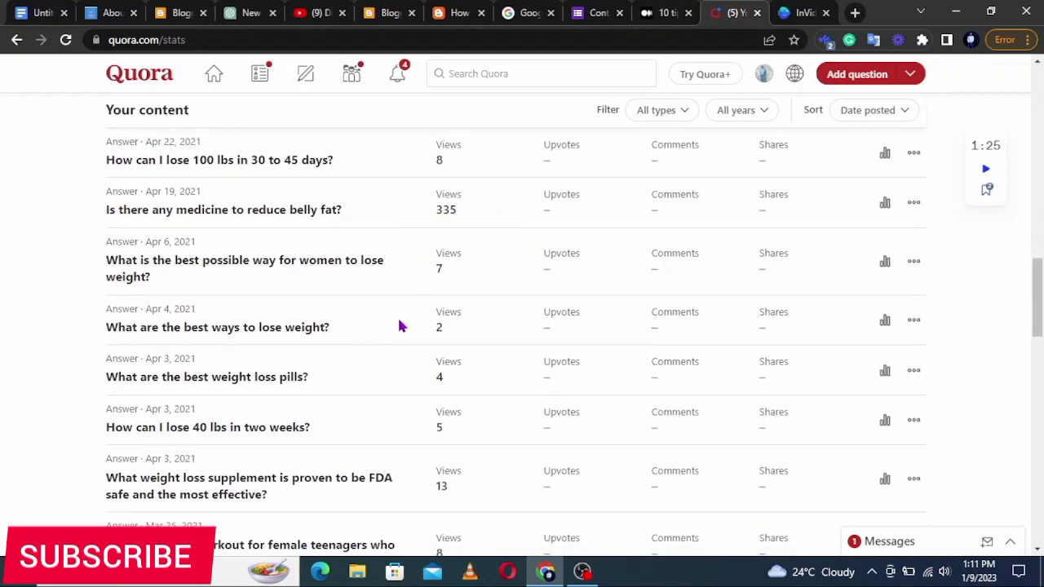
Review the view counts of the older answers and questions in the Quora content list
scroll(400, 326, "down", 5)
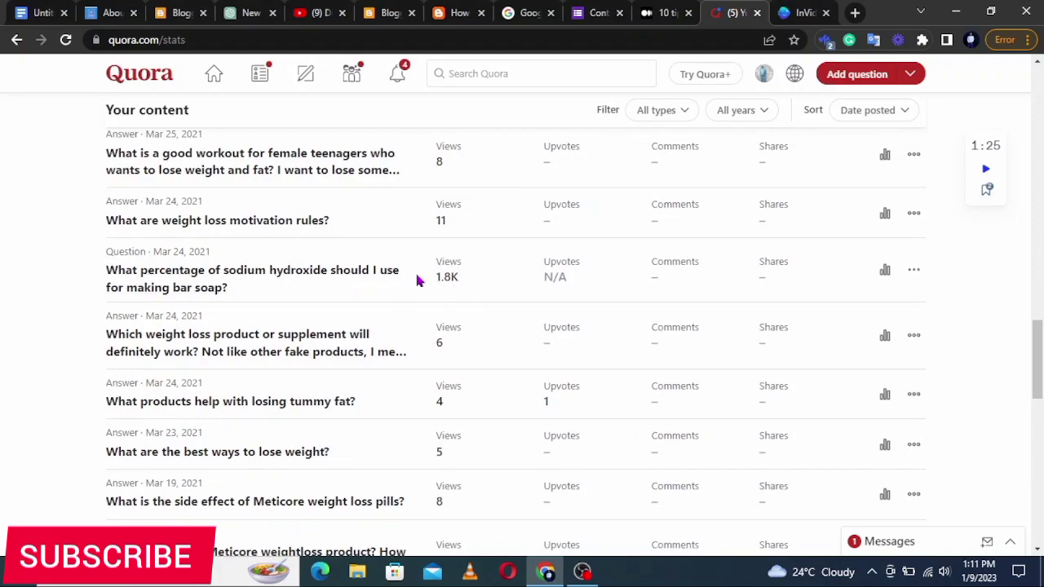
scroll(450, 294, "down", 5)
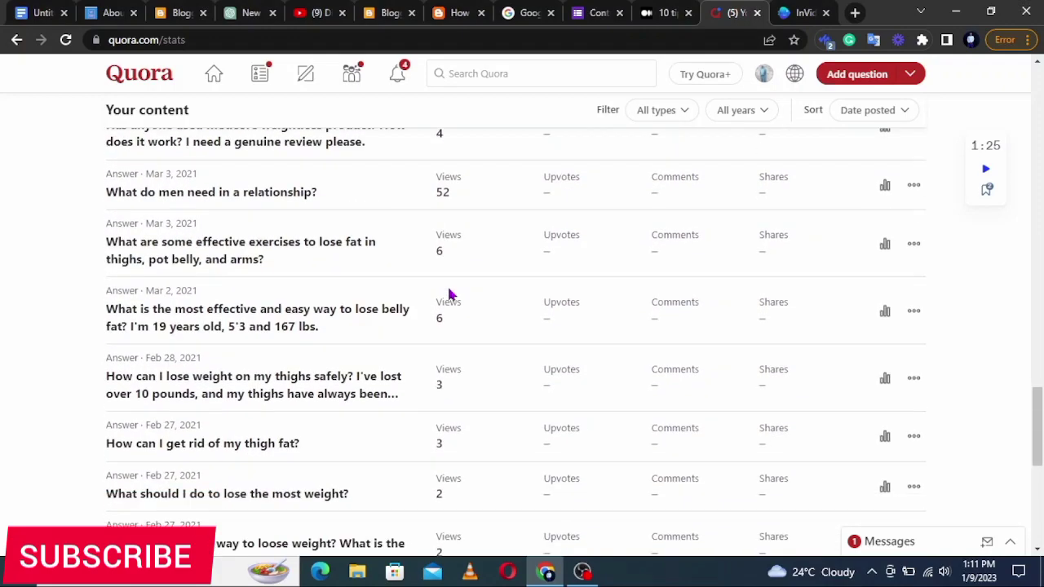
scroll(408, 237, "down", 2)
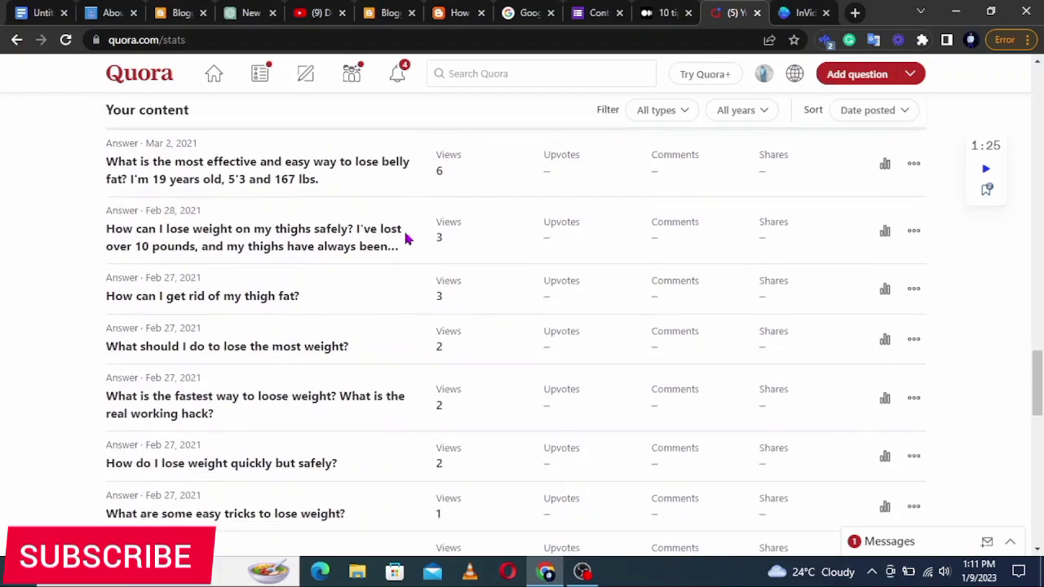
scroll(408, 238, "down", 10)
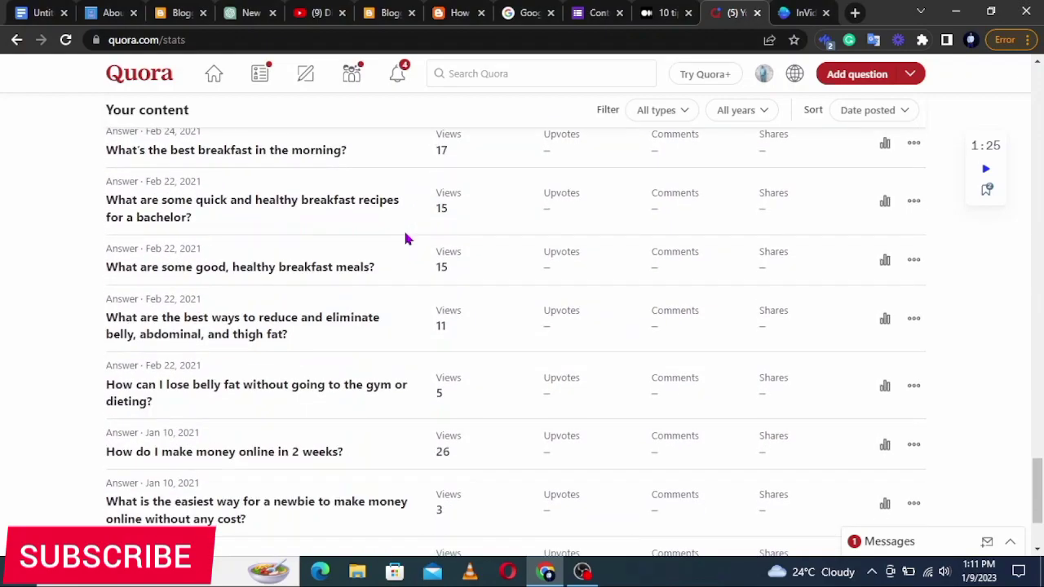
scroll(408, 238, "down", 2)
scroll(408, 238, "down", 10)
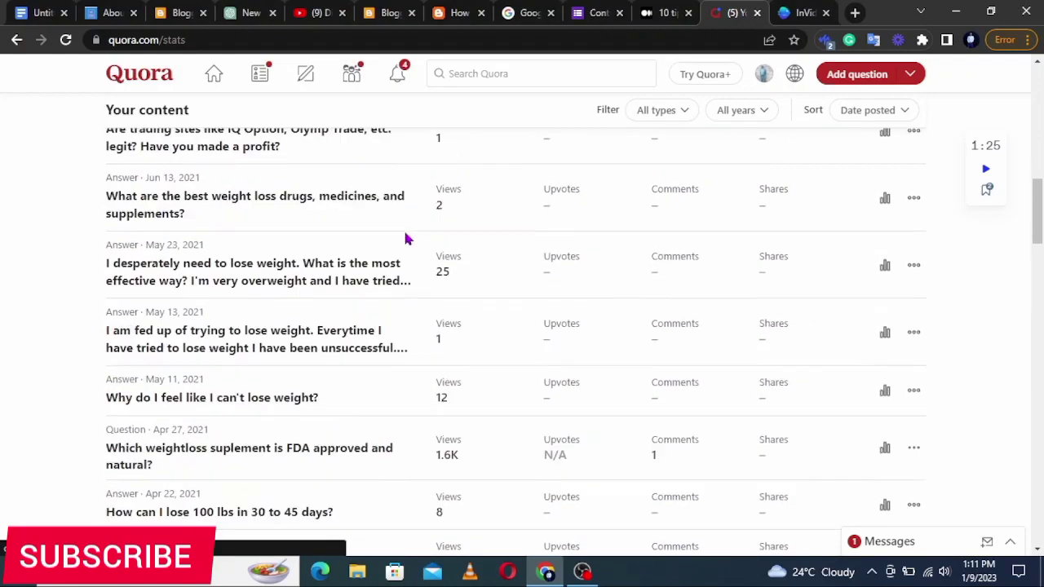
Set the time range of the Quora stats overview to All time
key("Home")
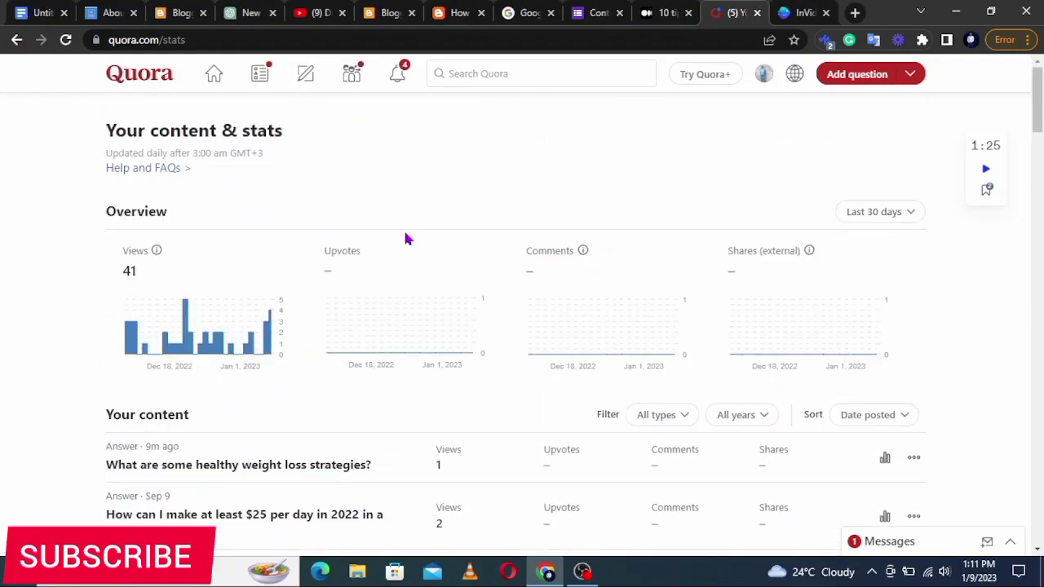
left_click(886, 212)
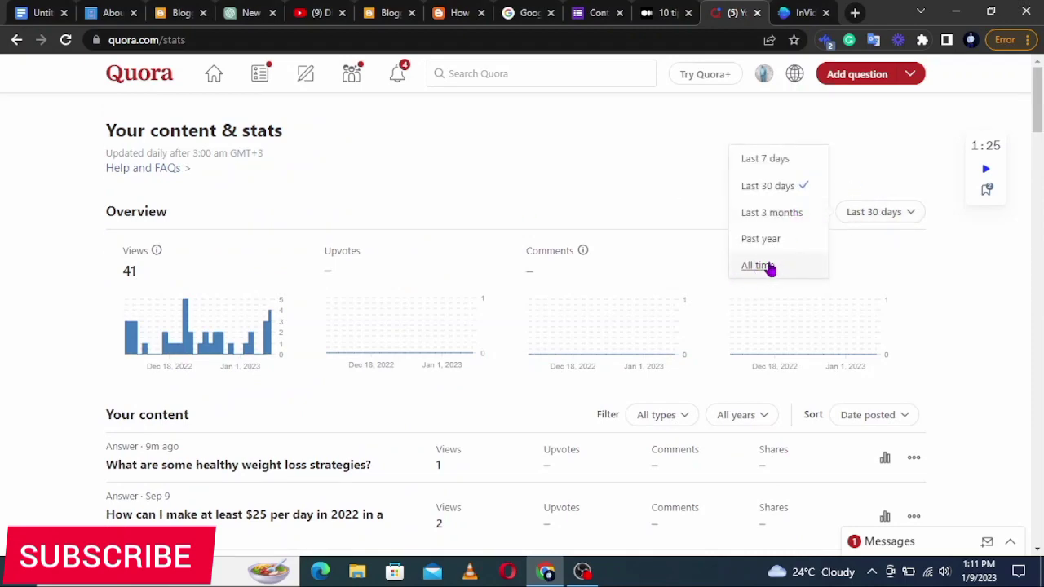
left_click(770, 266)
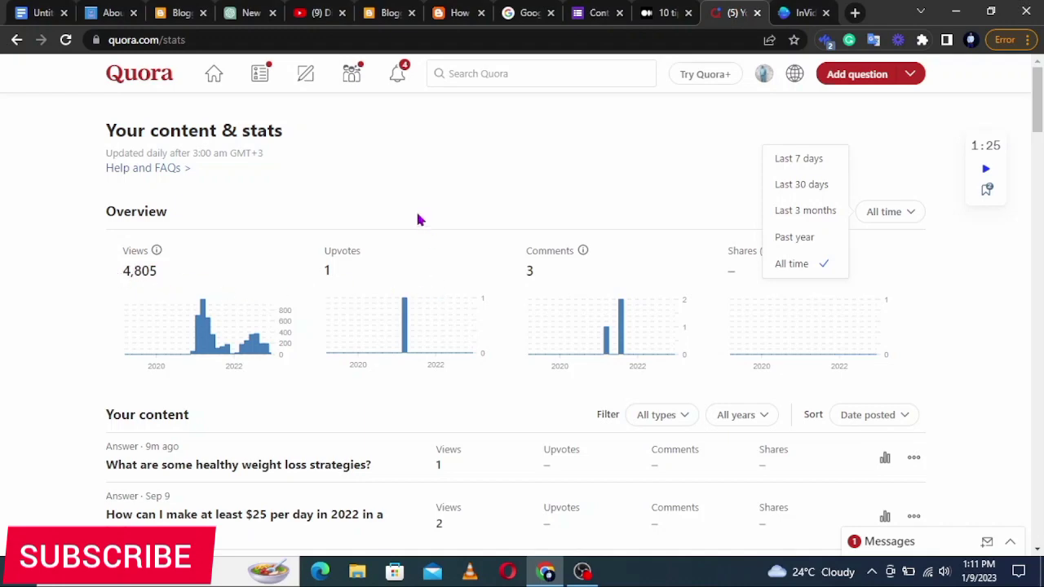
left_click(531, 190)
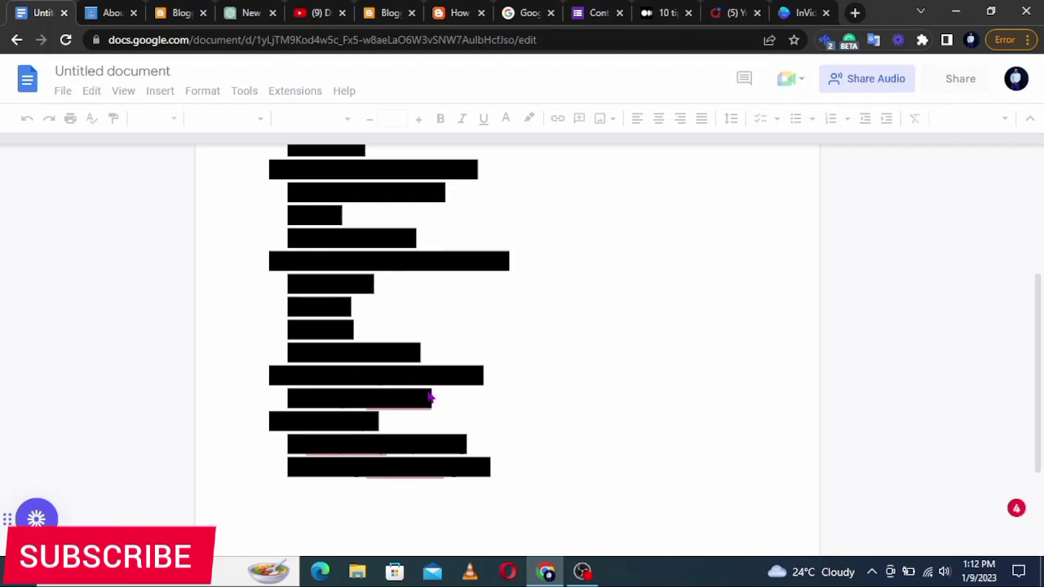
In the Google Docs course outline, highlight section #4 on connecting an ads network and its Google adsense point
left_click(357, 380, "shift")
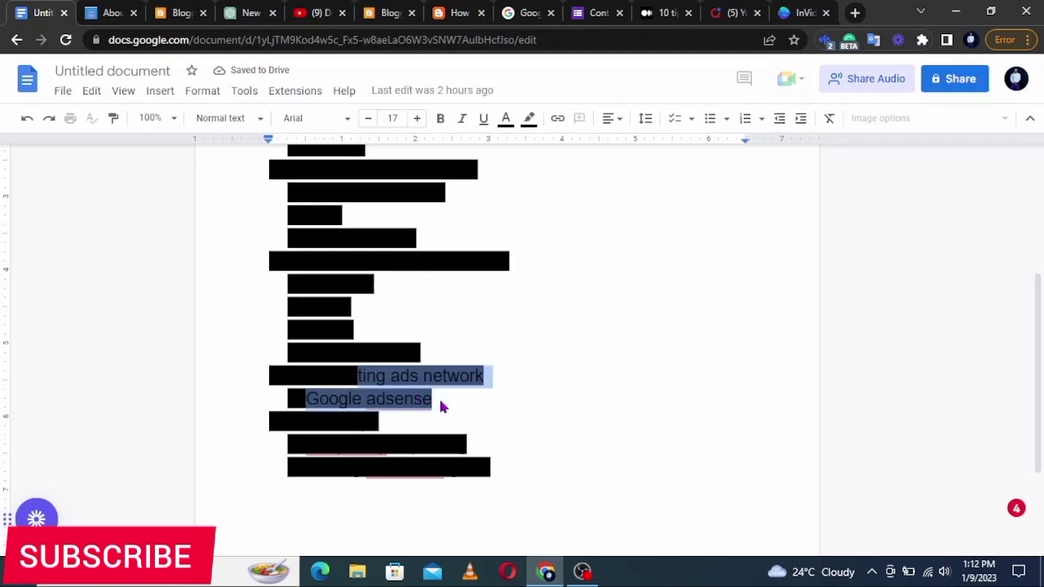
left_click(439, 402)
left_click_drag(440, 403, 251, 364)
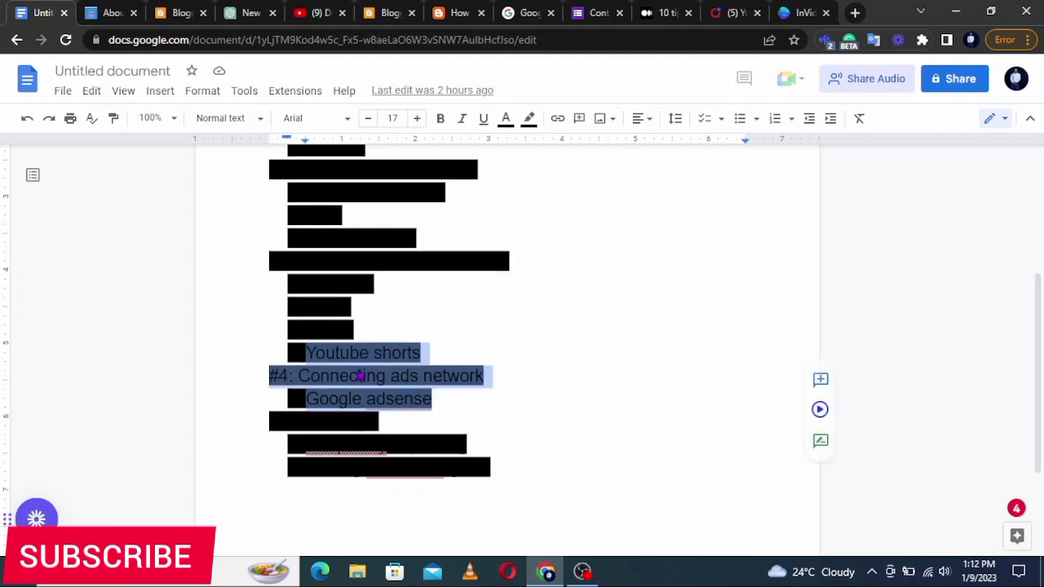
mouse_move(420, 412)
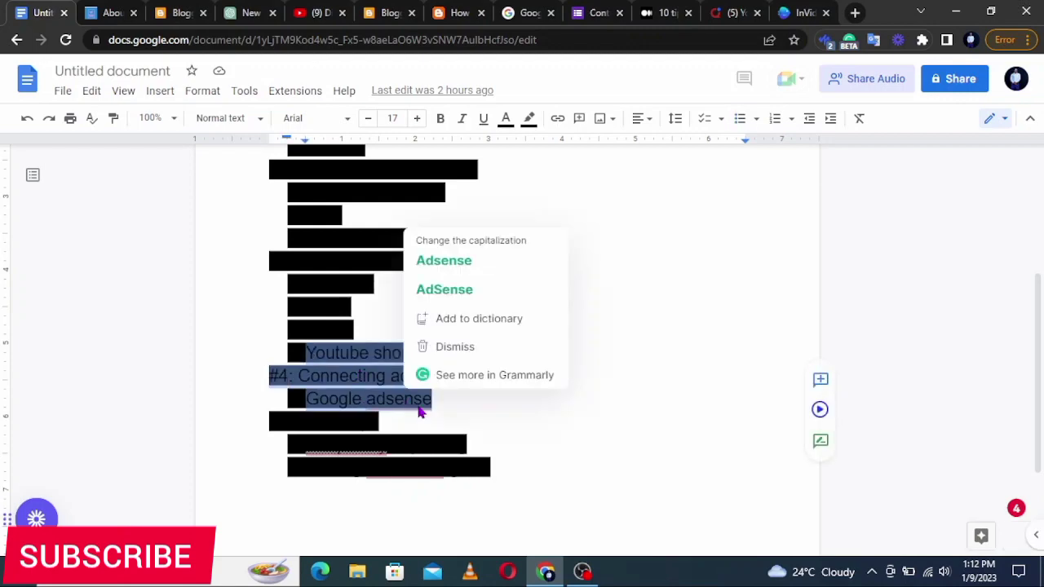
left_click(581, 385)
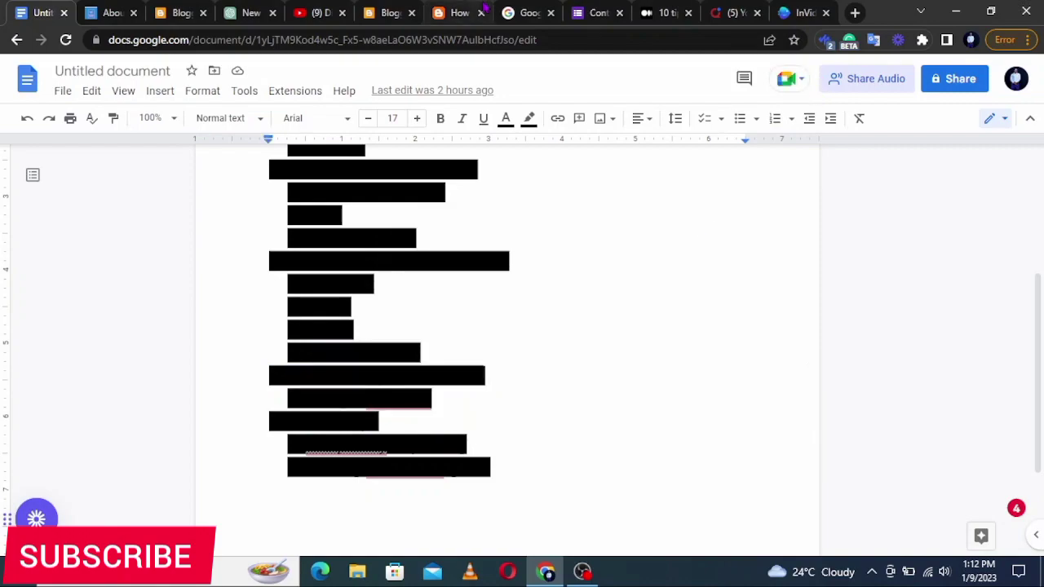
Switch to the weight management blog in Blogger and start creating an AdSense account from its earnings page
left_click(385, 12)
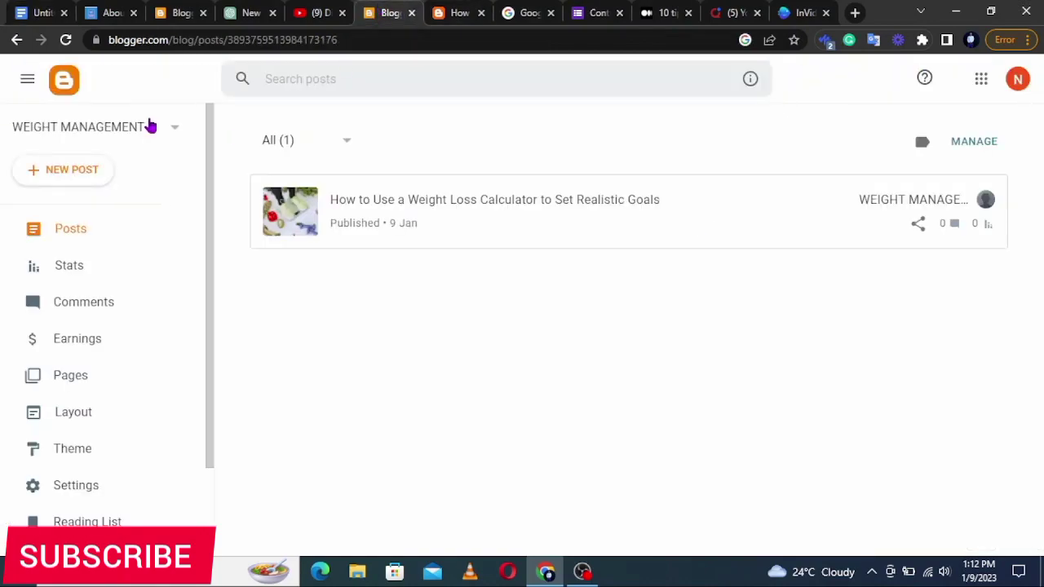
left_click(79, 418)
left_click(620, 380)
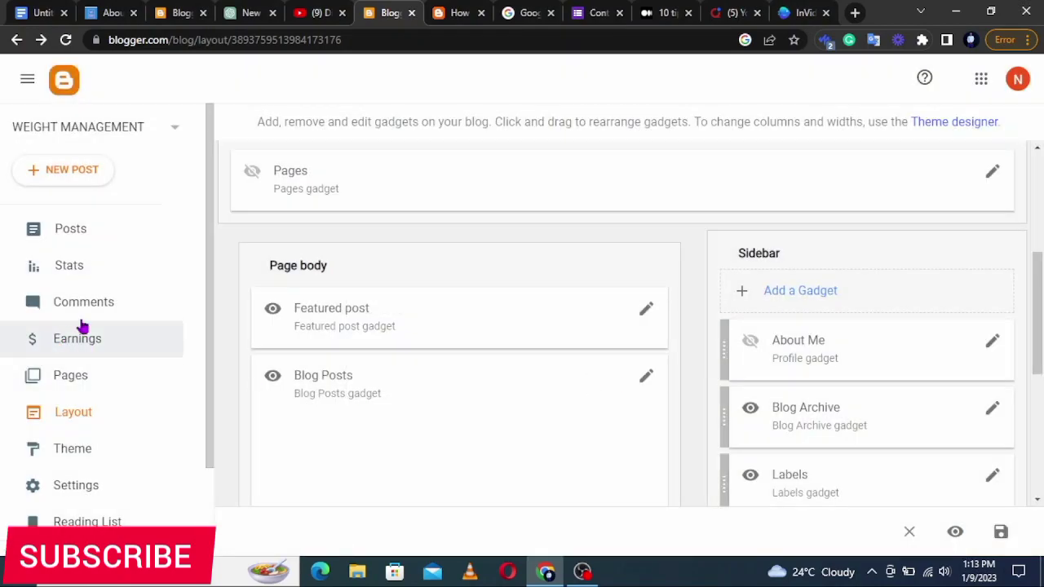
left_click(71, 346)
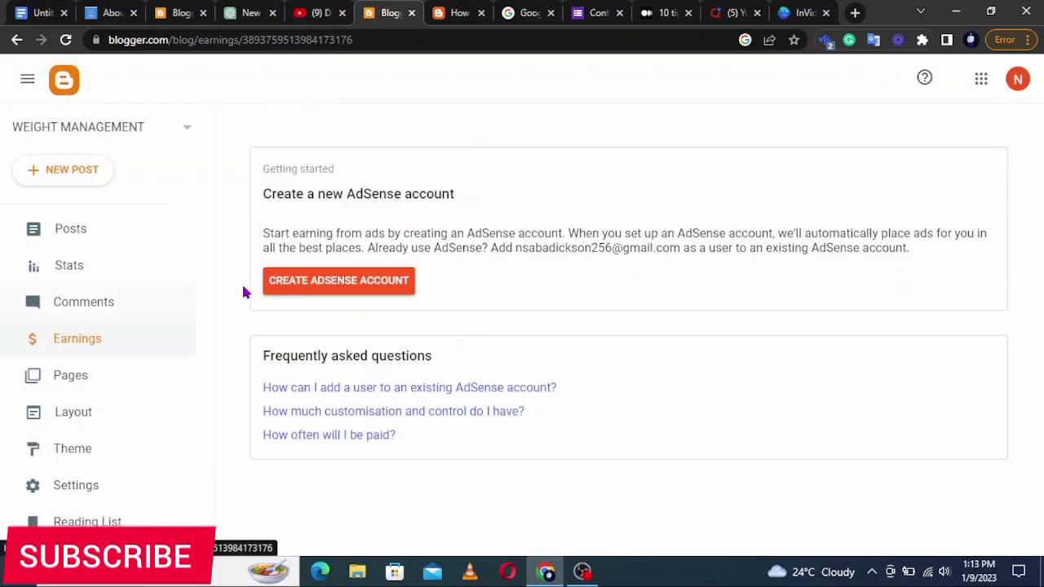
left_click(365, 291)
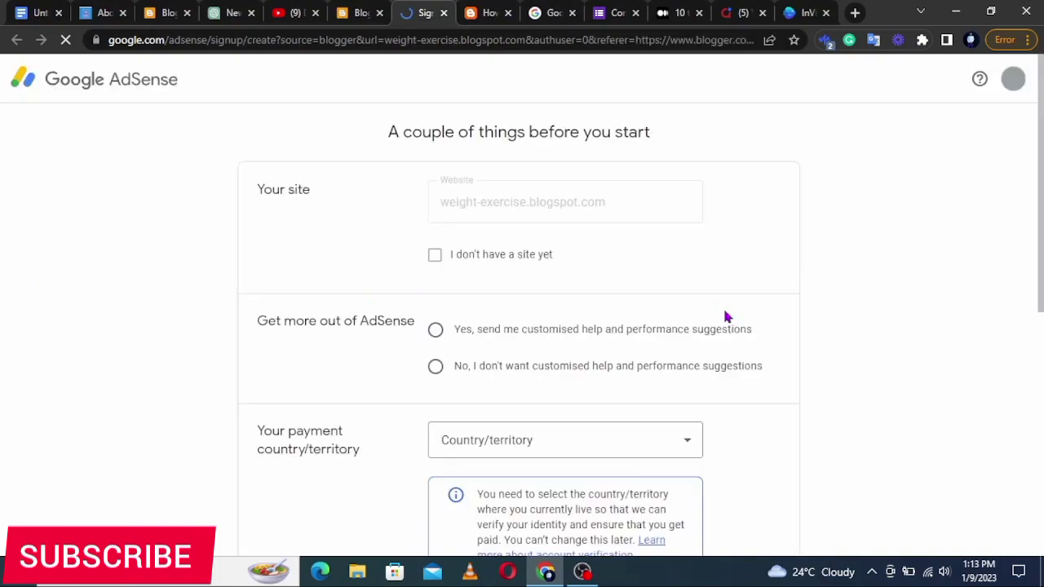
Look over the AdSense sign-up form and choose another signed-in Google account
scroll(717, 333, "down", 3)
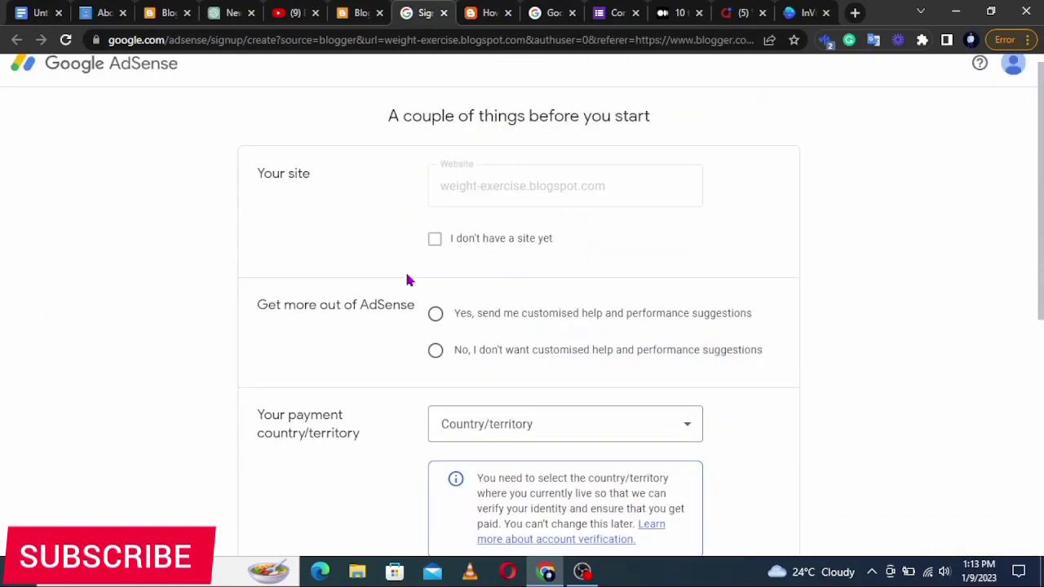
left_click(1009, 82)
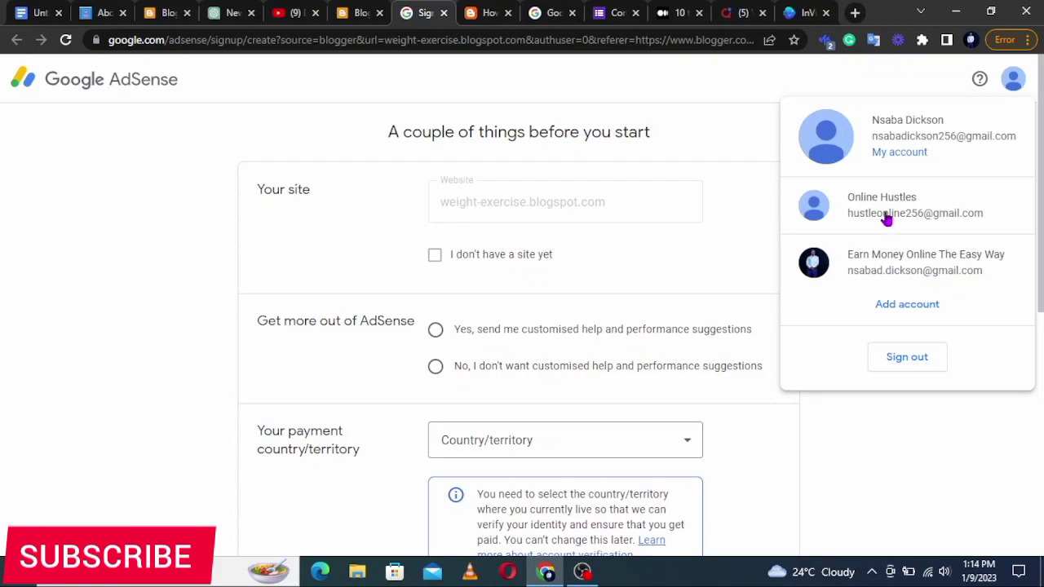
left_click(914, 261)
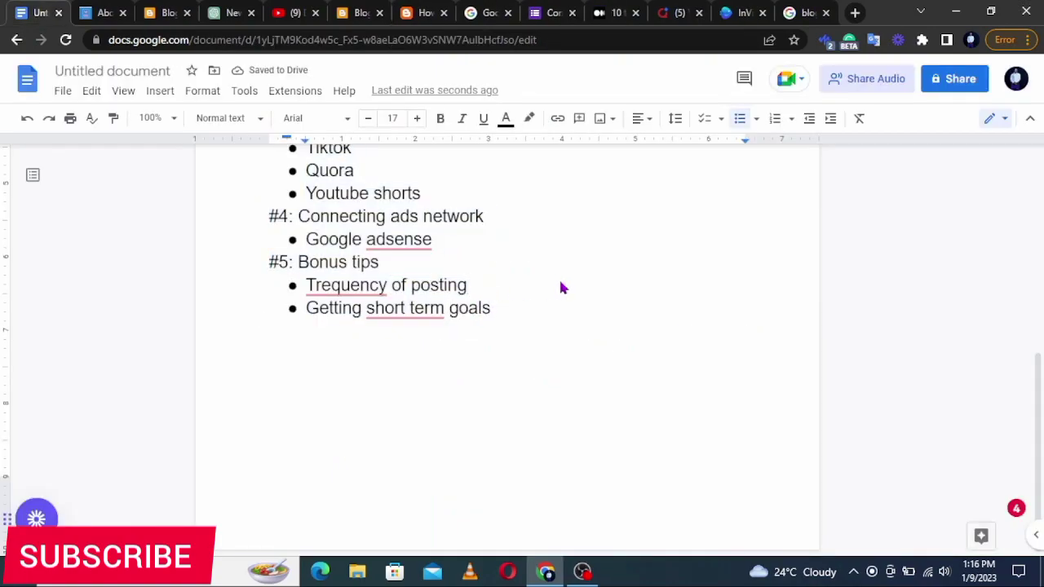
In the Google Docs outline, add "- post twice weekly" to the posting frequency tip and "- register on ads network" to the short term goals tip
type("- post tw")
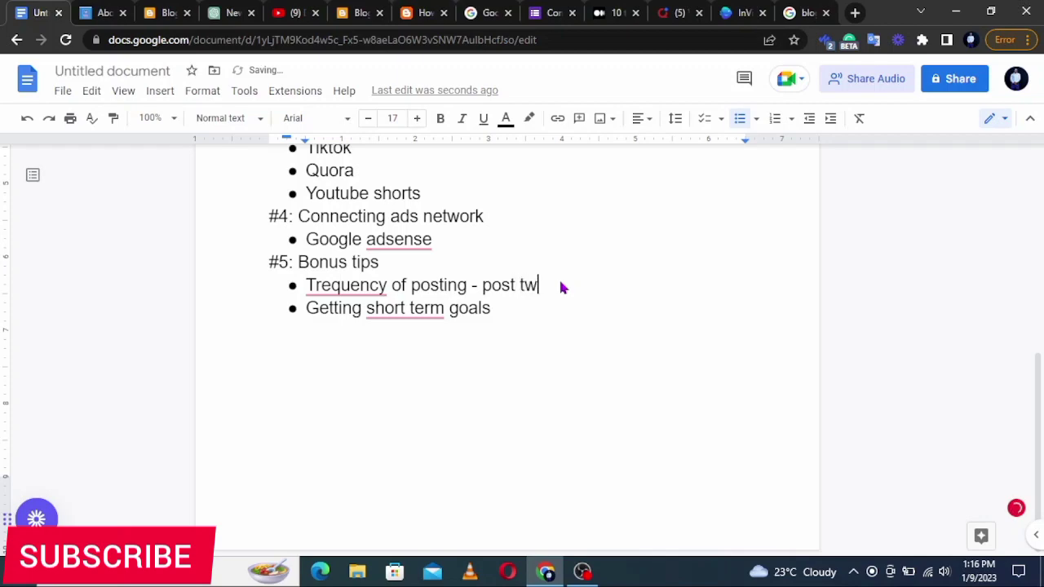
type("ice weekly")
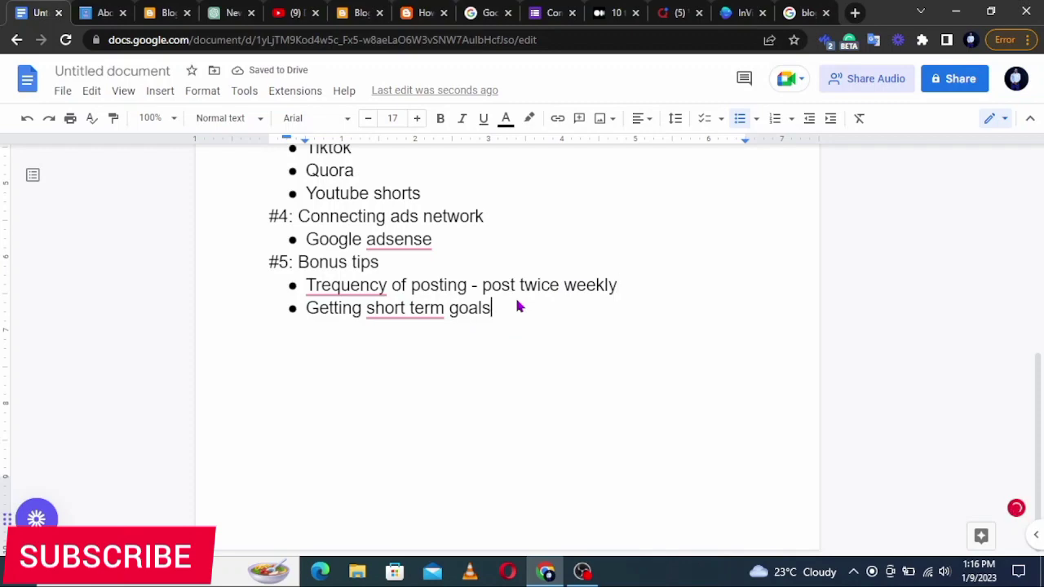
type("- re")
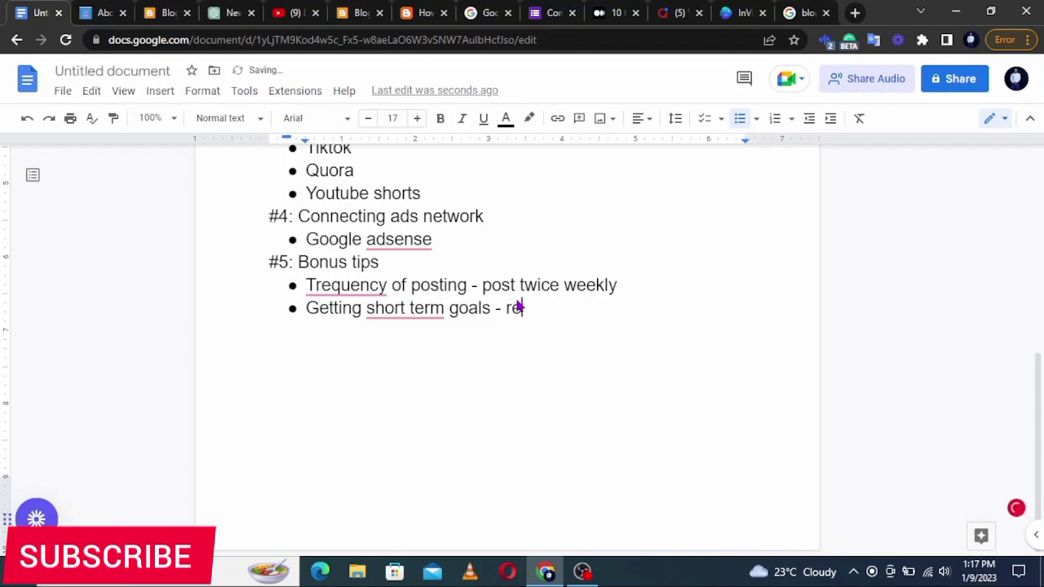
type("gister ")
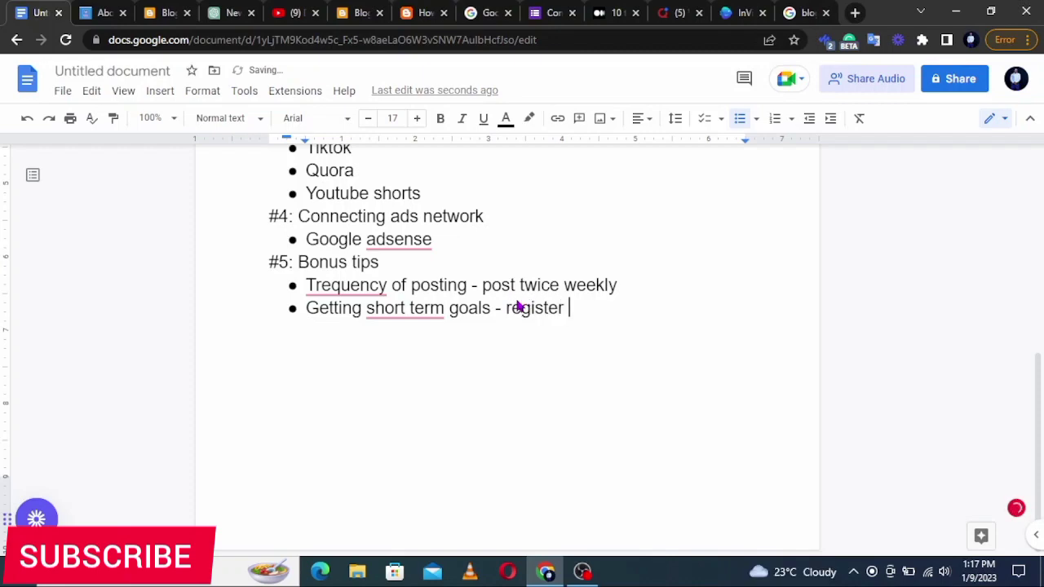
type("on ads n")
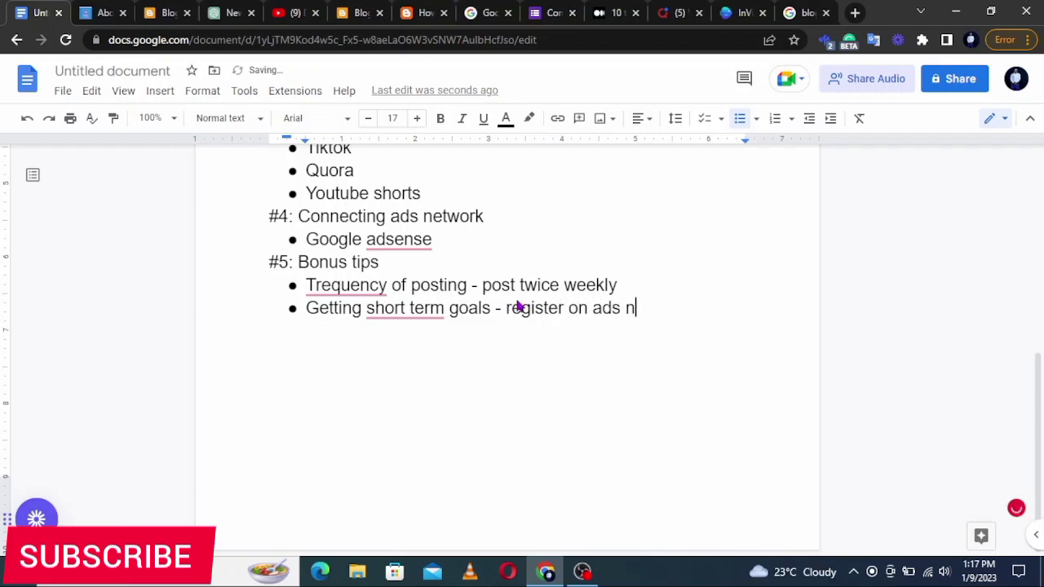
type("etwork")
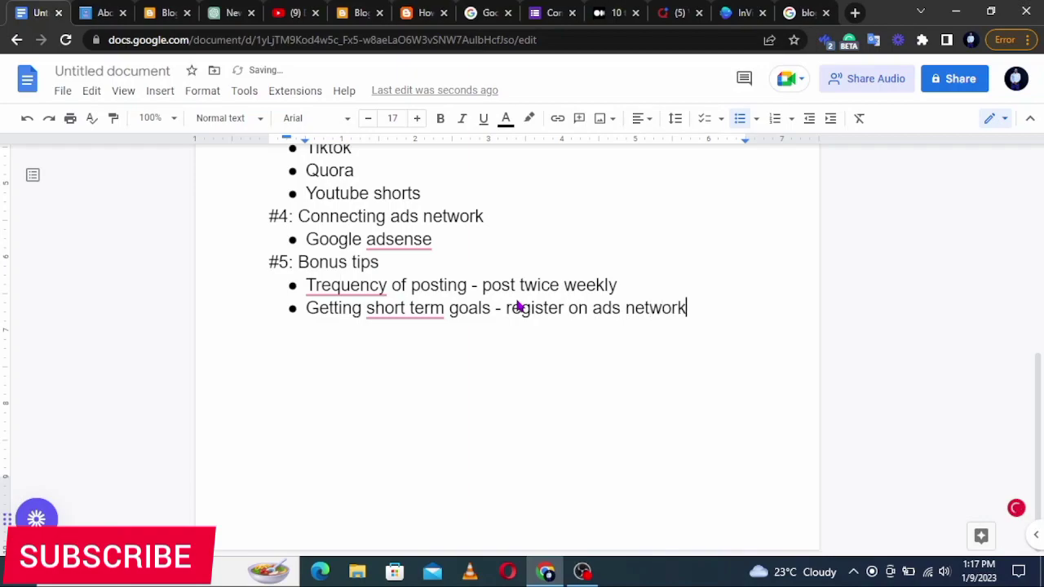
scroll(618, 392, "up", 3)
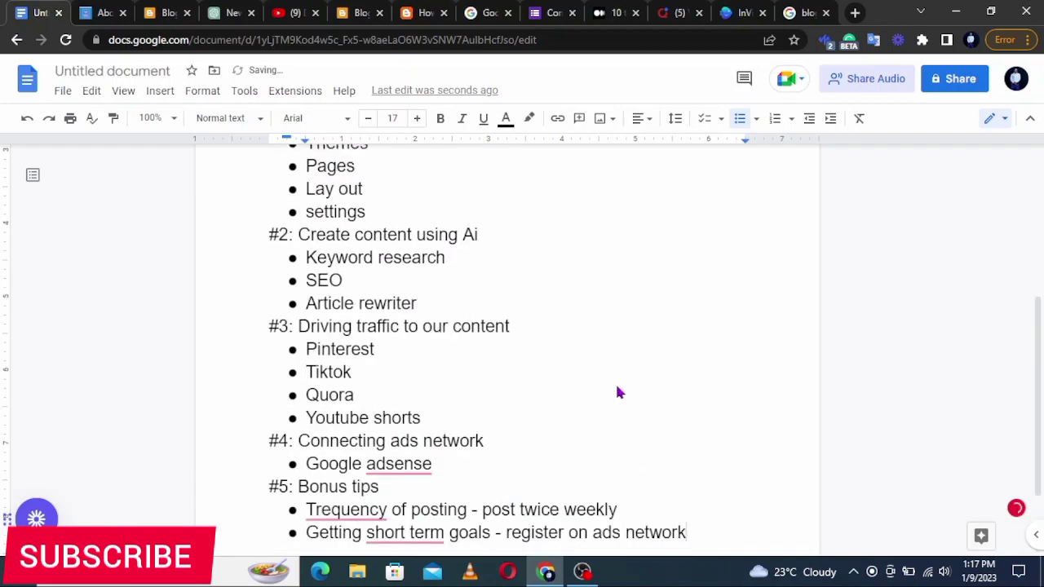
scroll(618, 392, "down", 2)
scroll(617, 392, "down", 2)
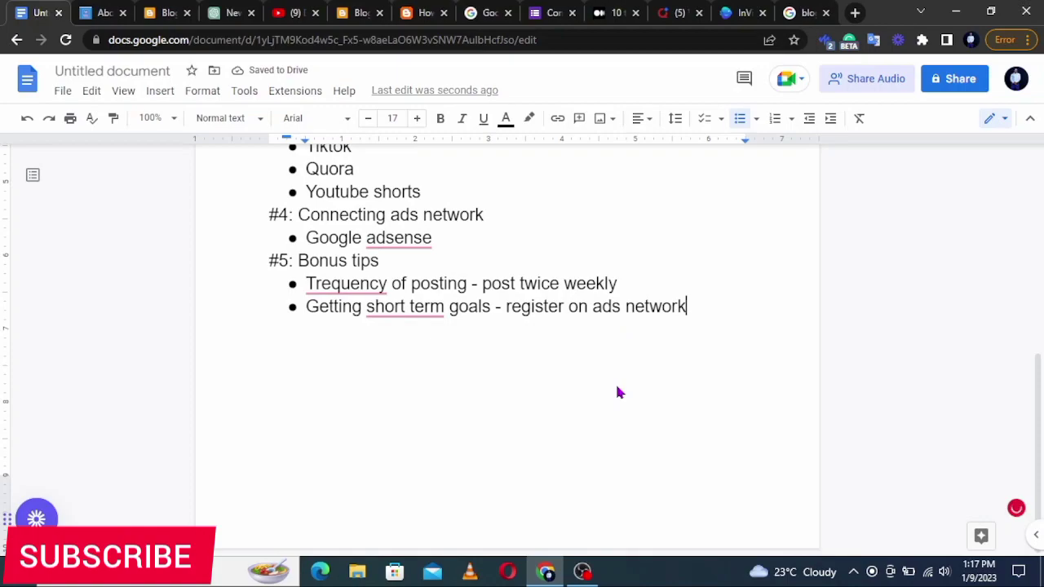
Switch to the side-hustle channel on YouTube, subscribe to it and set its notifications to All
left_click(293, 12)
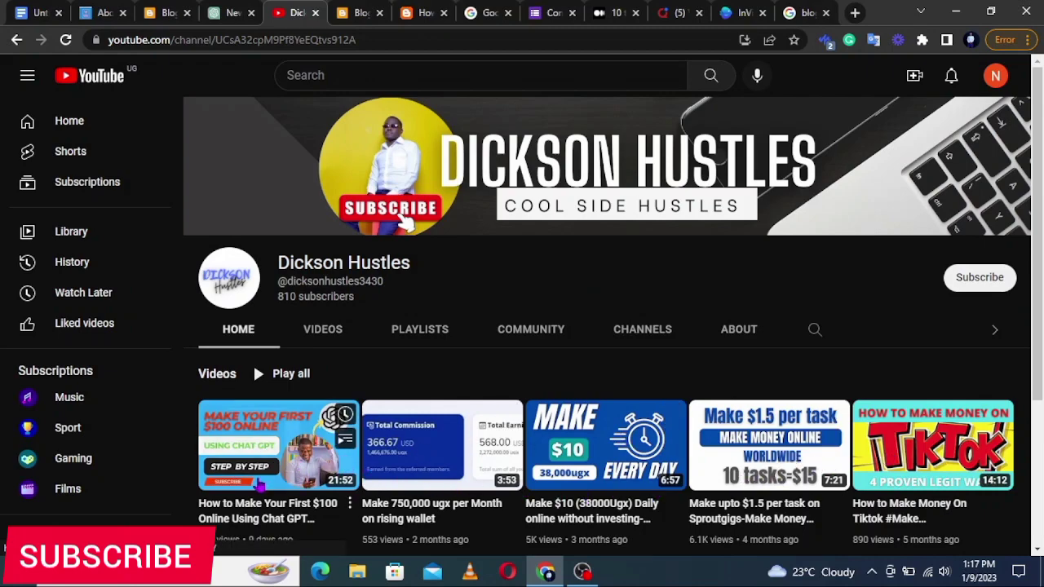
scroll(259, 485, "down", 1)
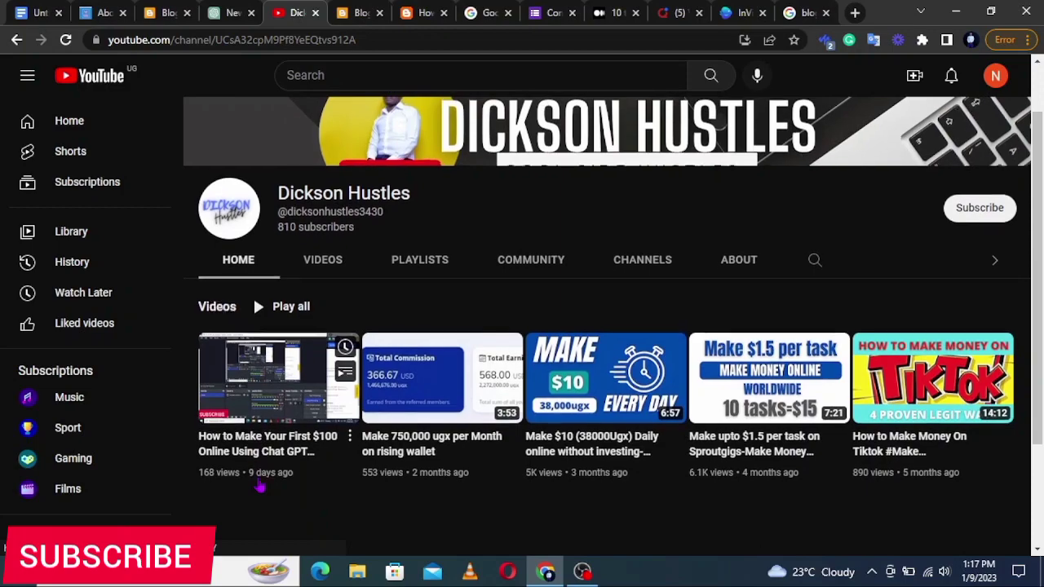
scroll(260, 486, "up", 1)
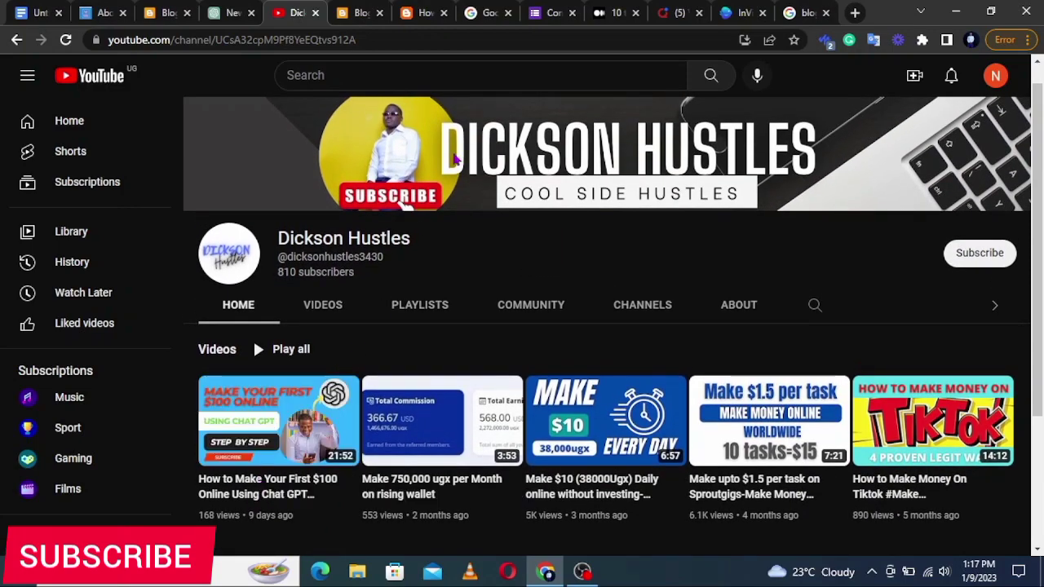
scroll(454, 158, "up", 1)
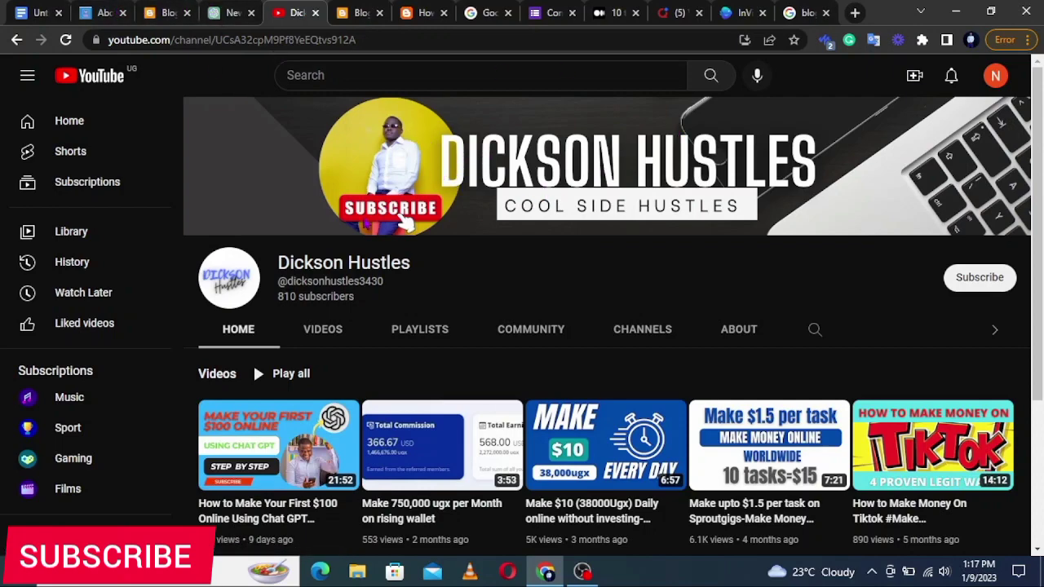
left_click(978, 278)
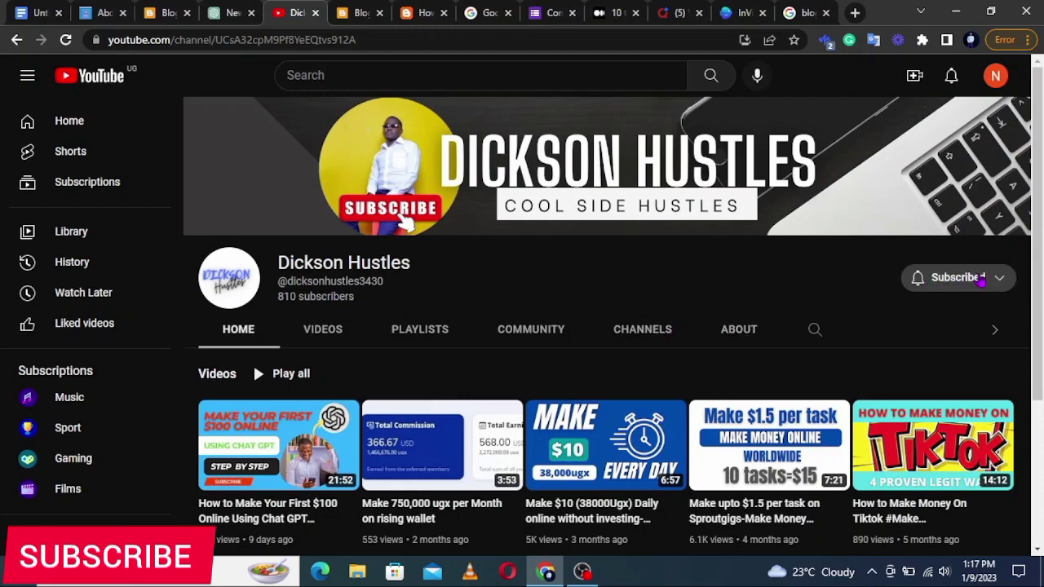
left_click(1000, 279)
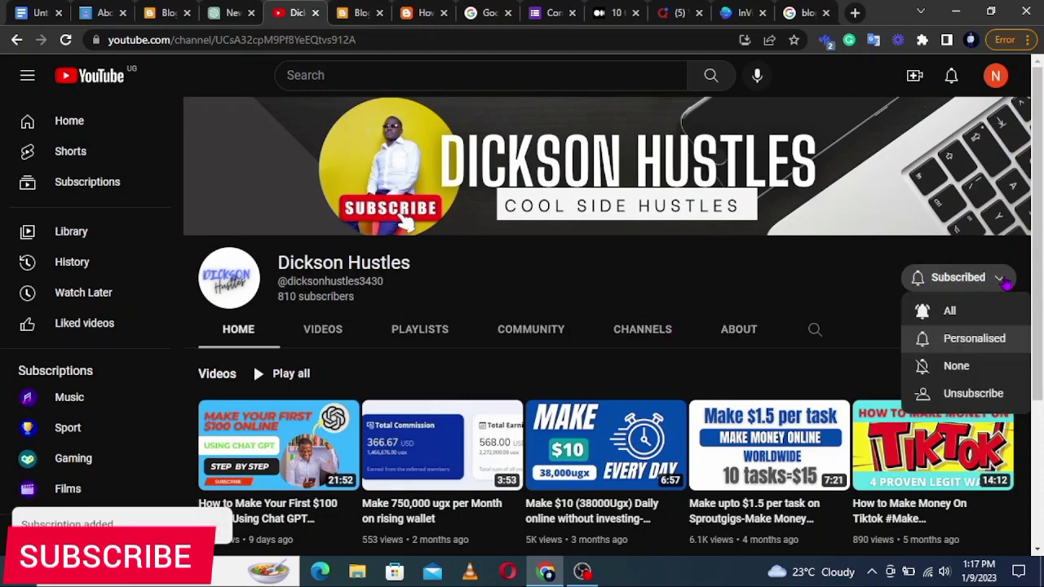
left_click(955, 315)
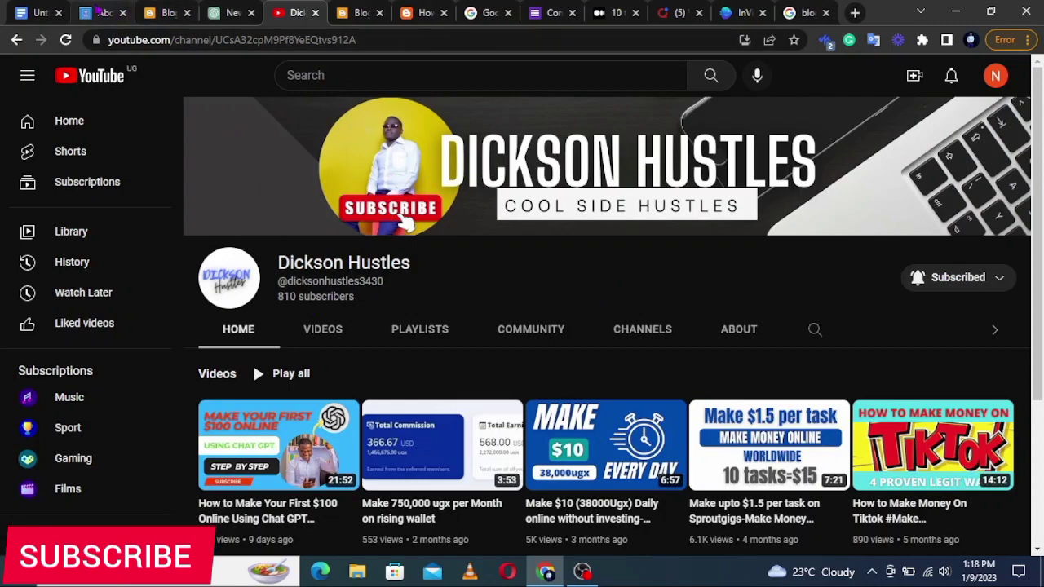
Return to the Google Docs course outline and review it, highlighting the "MAKE $1000 PER MONTH USING A BLOG PLUS AI" title
left_click(37, 12)
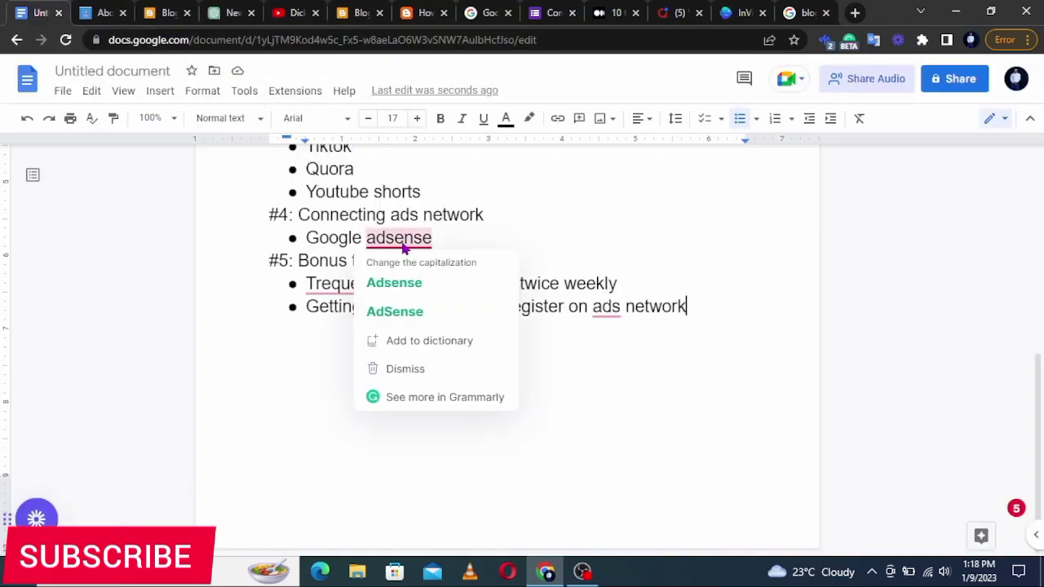
scroll(402, 248, "up", 5)
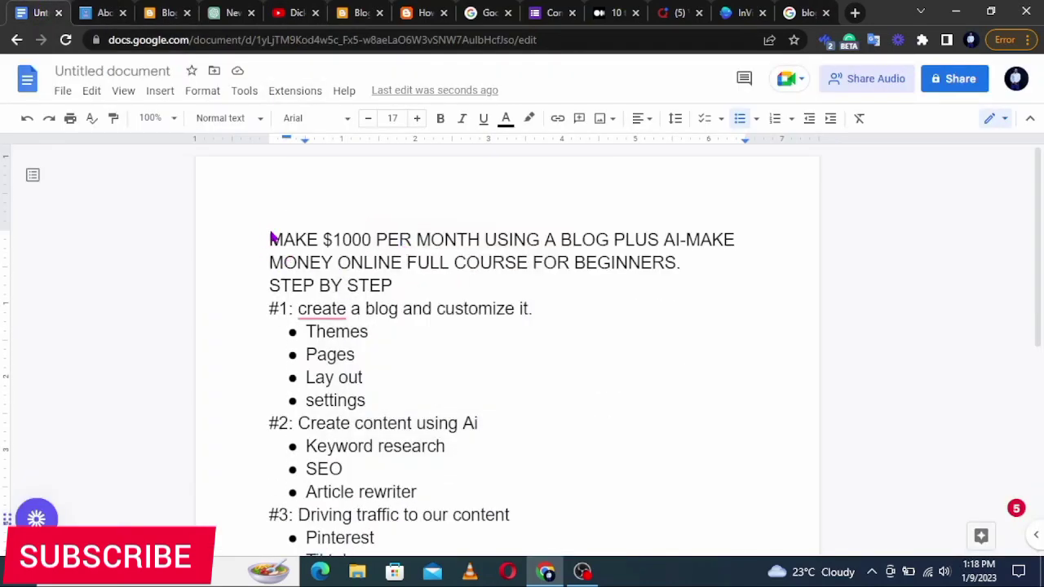
left_click_drag(273, 238, 682, 255)
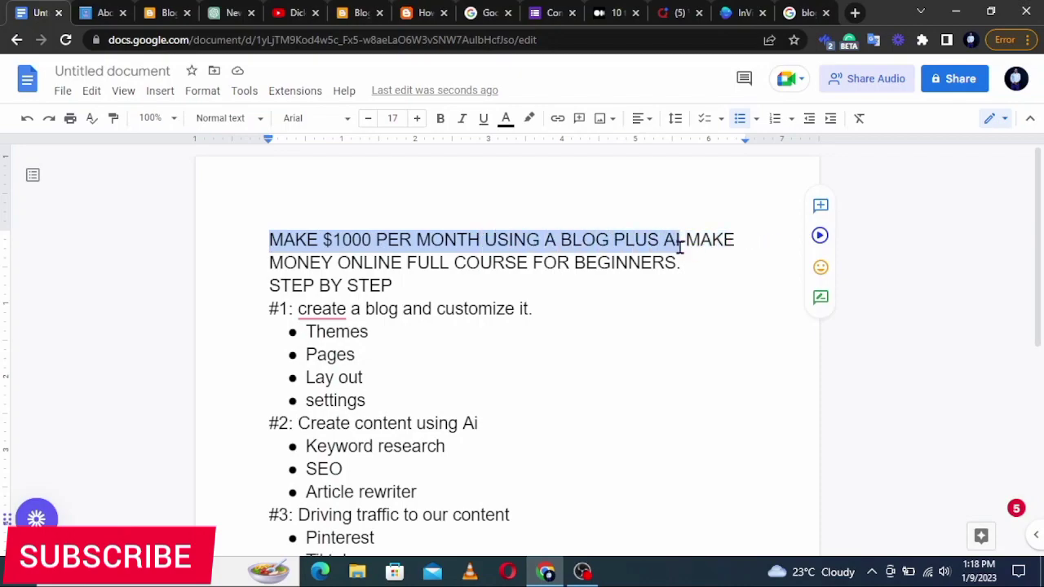
left_click(621, 449)
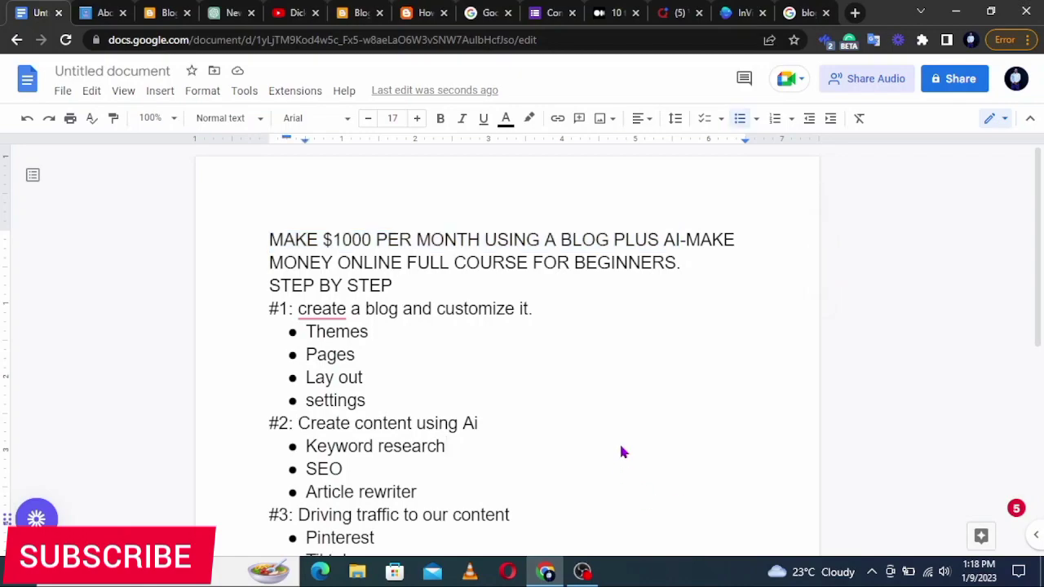
scroll(621, 448, "down", 4)
scroll(621, 449, "up", 4)
left_click(582, 573)
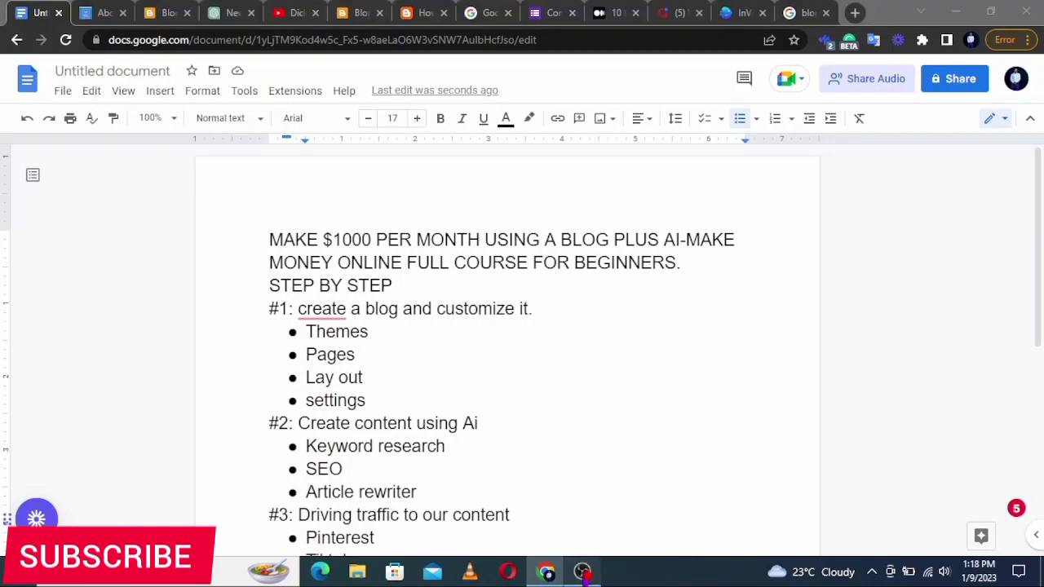